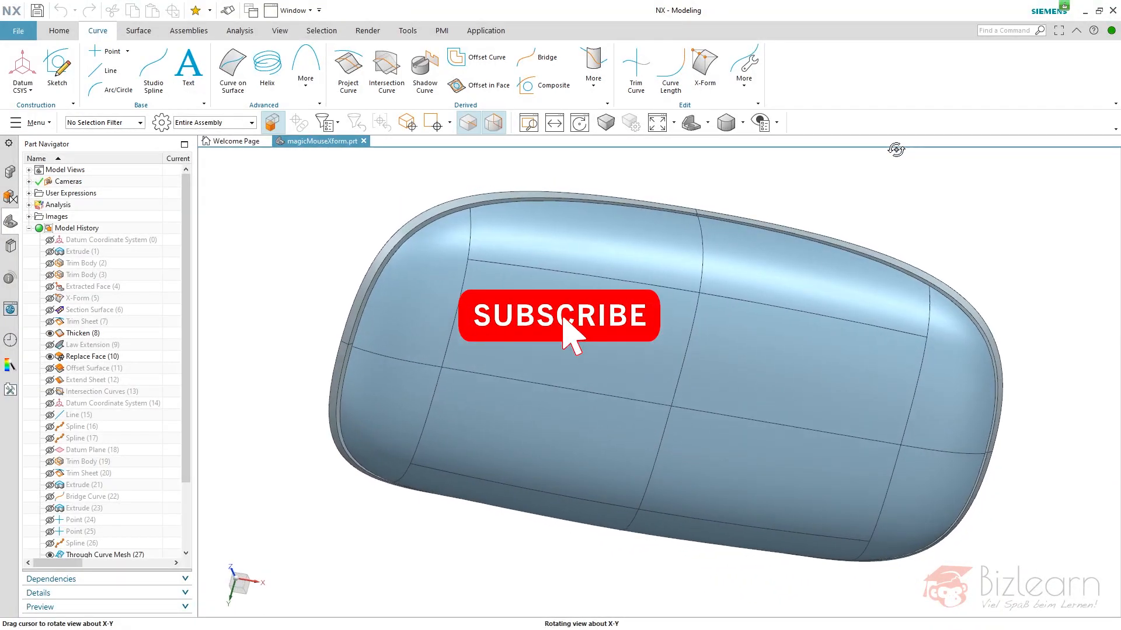
# Switch the mouse model's display to face analysis colouring and inspect its inner surface
pyautogui.rightClick(911, 186)
pyautogui.click(815, 151)
pyautogui.moveTo(796, 180)
pyautogui.mouseDown(button='middle')
pyautogui.moveTo(848, 195)
pyautogui.moveTo(846, 177)
pyautogui.moveTo(856, 187)
pyautogui.moveTo(849, 215)
pyautogui.moveTo(861, 198)
pyautogui.mouseUp(button='middle')
pyautogui.moveTo(860, 197); pyautogui.dragTo(881, 185, button='right')
pyautogui.moveTo(871, 278); pyautogui.dragTo(894, 232, button='middle')
pyautogui.moveTo(896, 211); pyautogui.dragTo(895, 191, button='right')
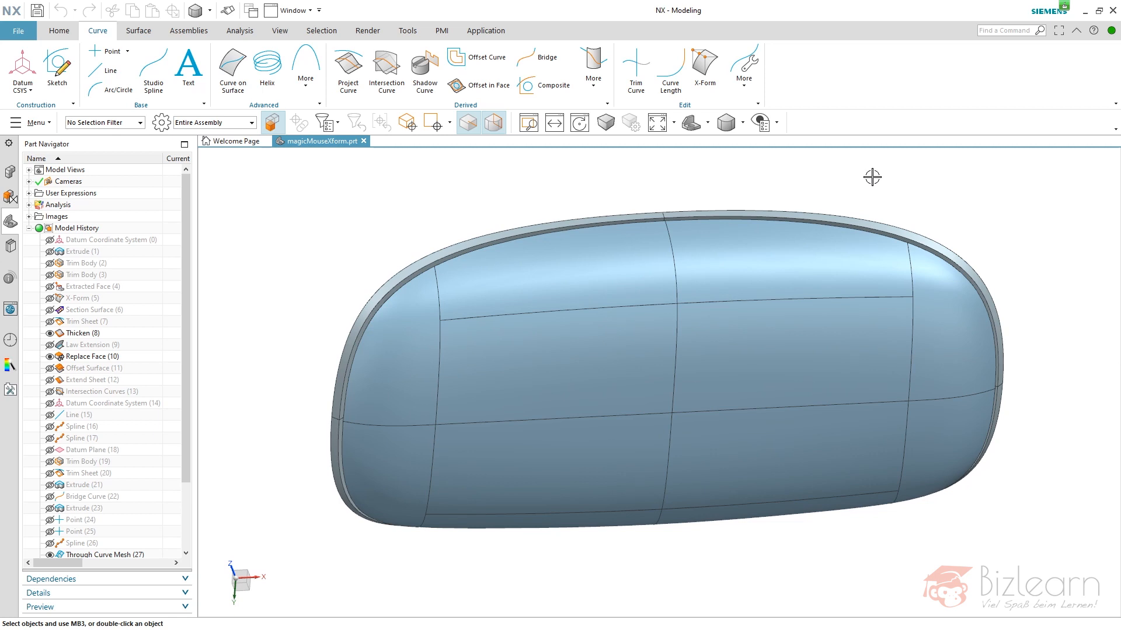
pyautogui.click(155, 32)
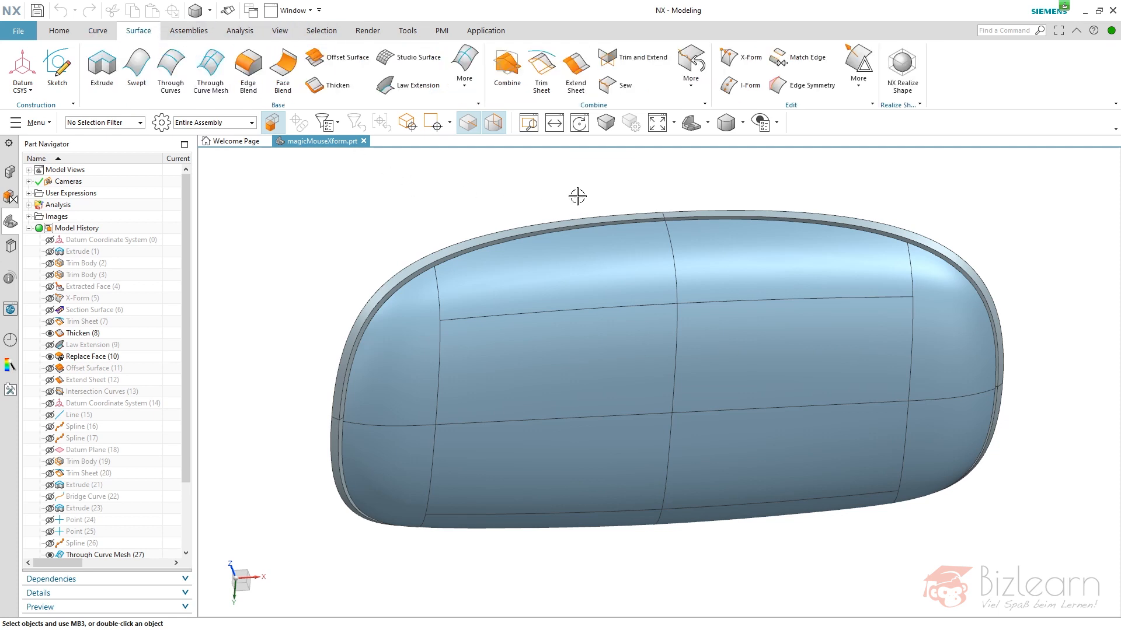
pyautogui.click(240, 31)
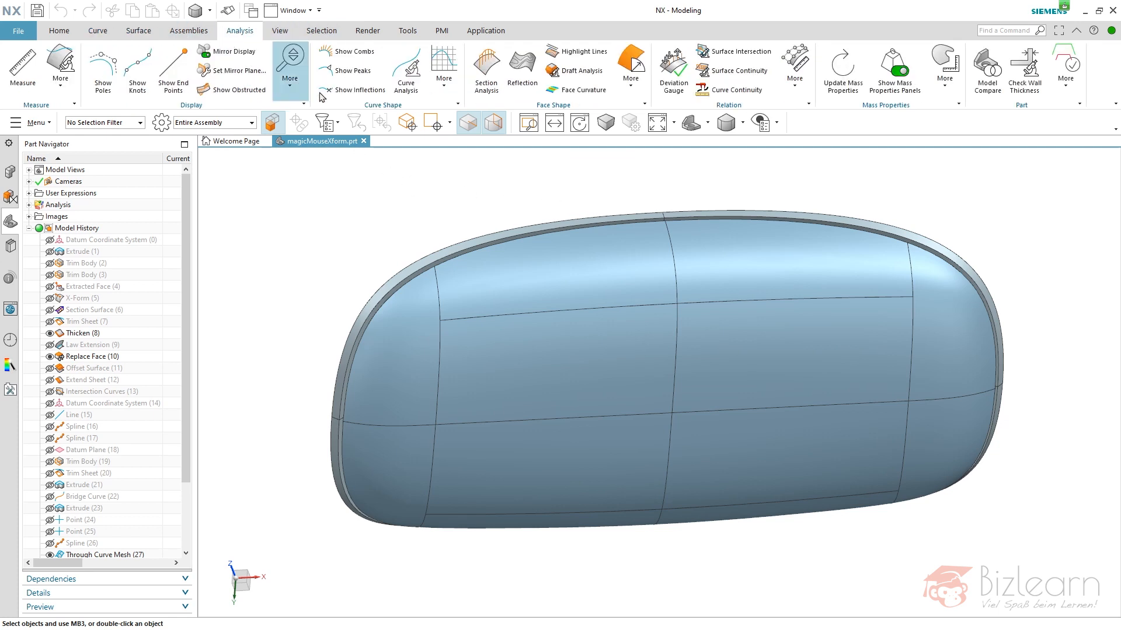
pyautogui.moveTo(375, 170); pyautogui.dragTo(404, 194, button='right')
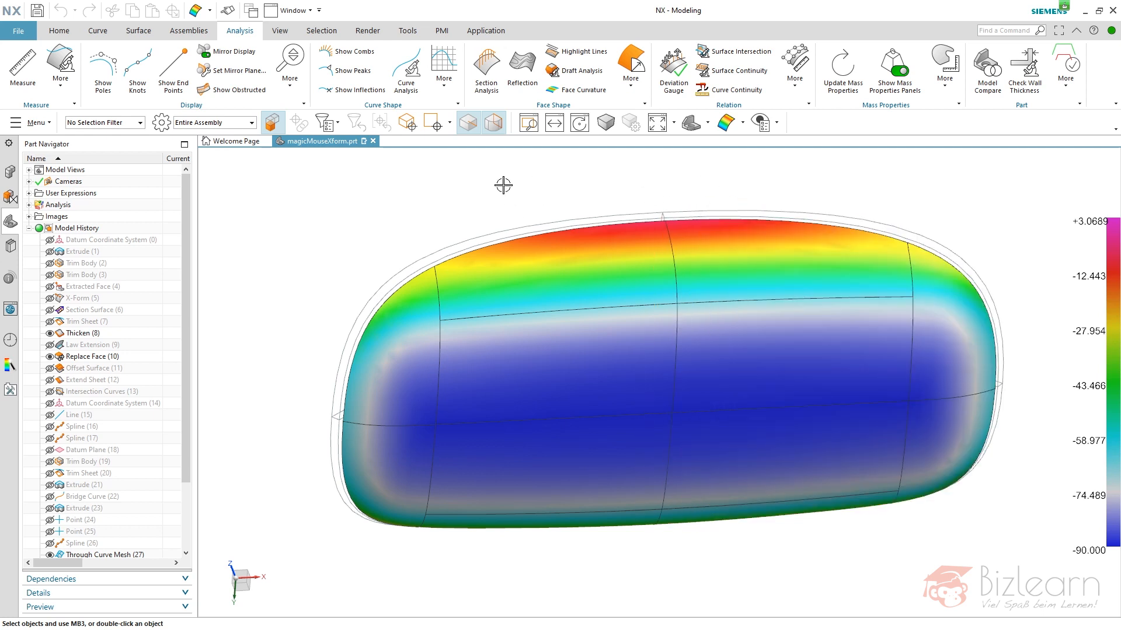
pyautogui.moveTo(453, 192)
pyautogui.mouseDown(button='middle')
pyautogui.moveTo(438, 153)
pyautogui.moveTo(445, 165)
pyautogui.moveTo(430, 175)
pyautogui.moveTo(465, 190)
pyautogui.moveTo(445, 174)
pyautogui.mouseUp(button='middle')
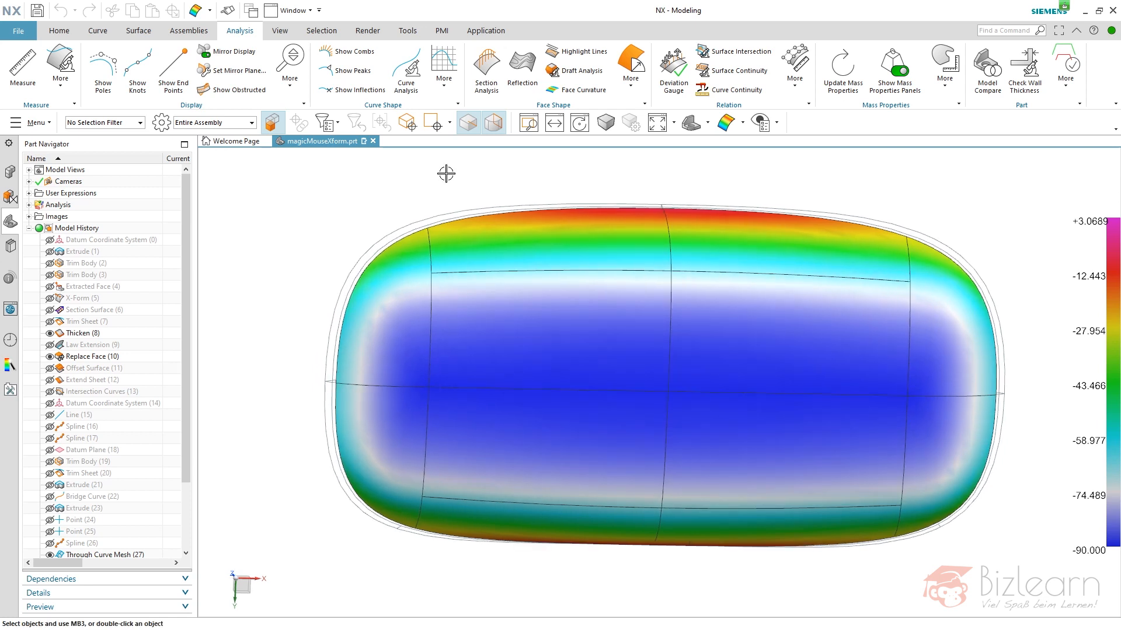
# Display the knot lines on the Through Curve Mesh (30) corner face
pyautogui.click(411, 263)
pyautogui.click(138, 68)
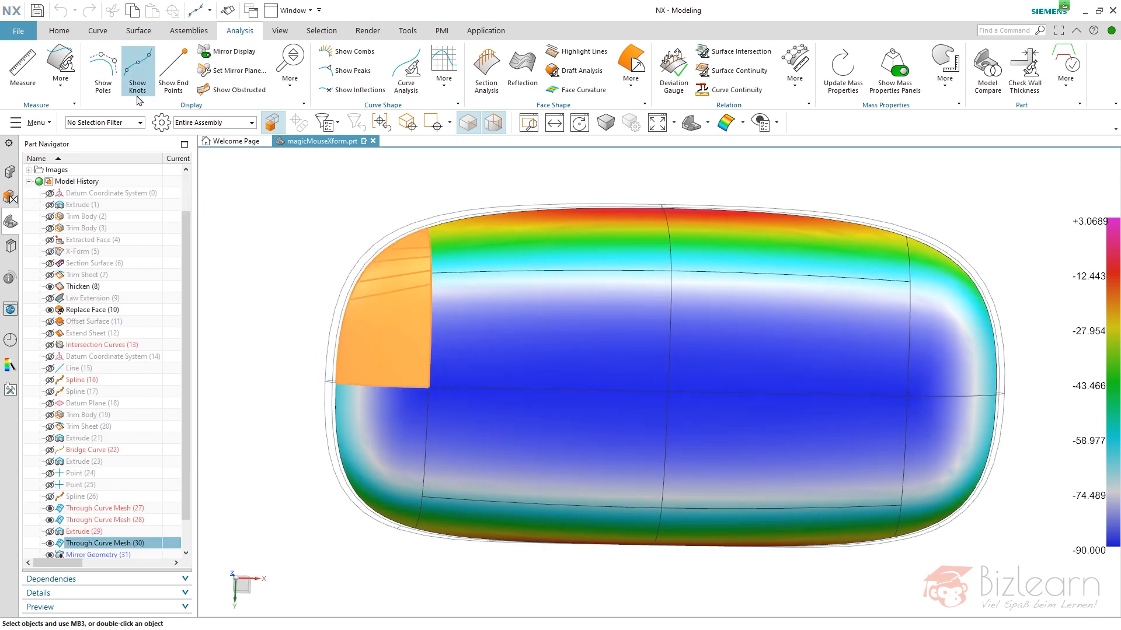
pyautogui.scroll(3, 330, 303)
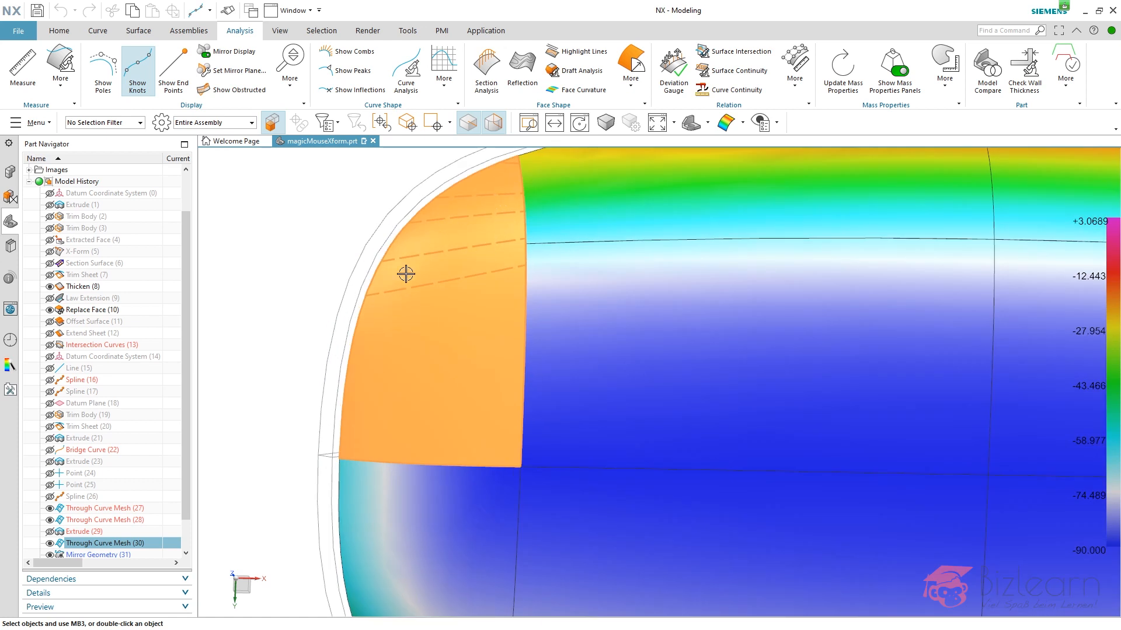
# Display the poles of the Through Curve Mesh (30) corner face, inspect their spacing near the edge, and hide them
pyautogui.click(103, 68)
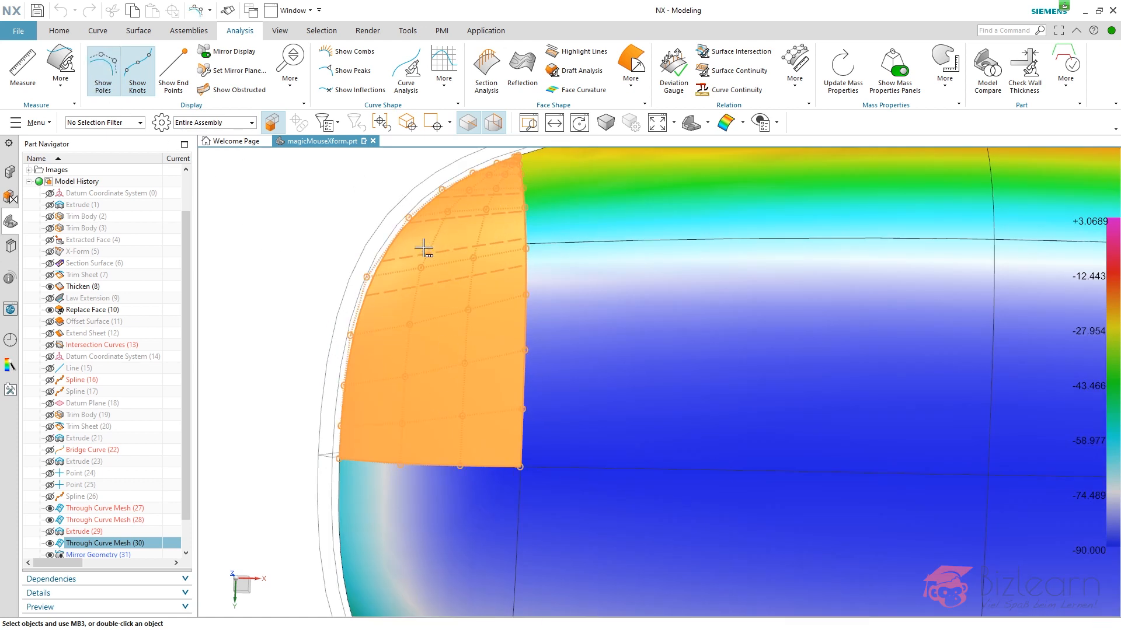
pyautogui.scroll(3, 514, 172)
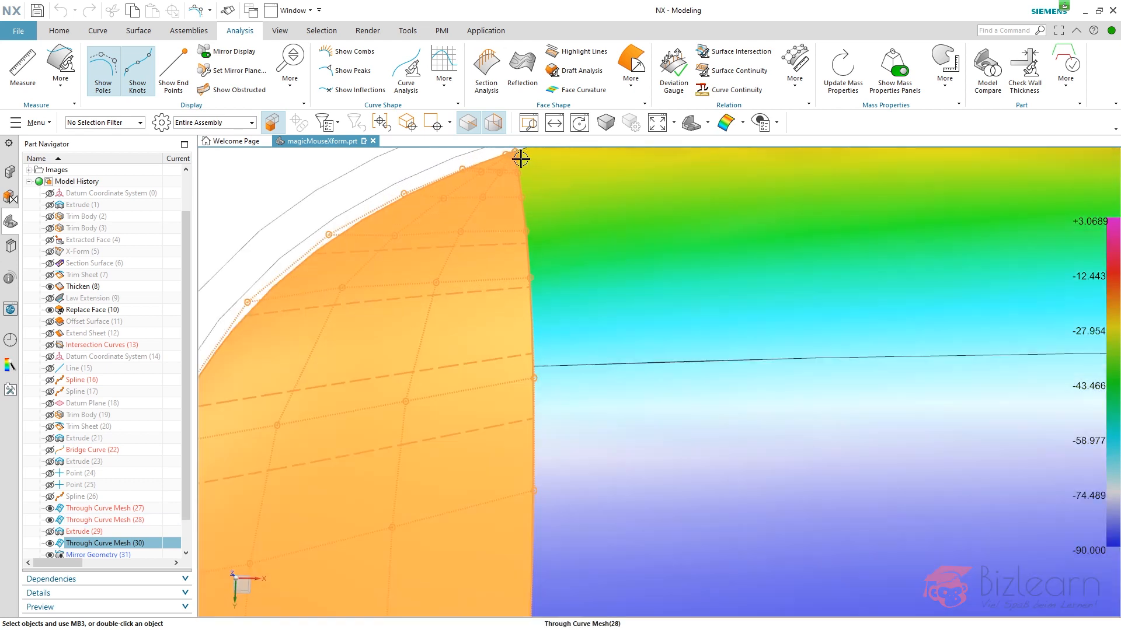
pyautogui.scroll(-2, 502, 173)
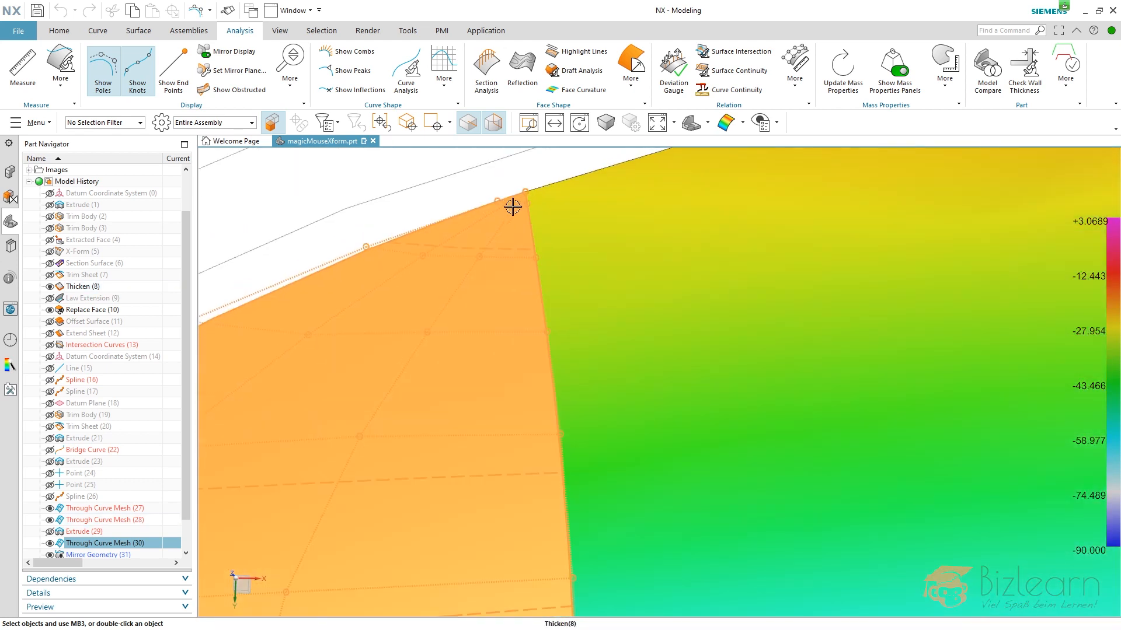
pyautogui.scroll(-2, 513, 205)
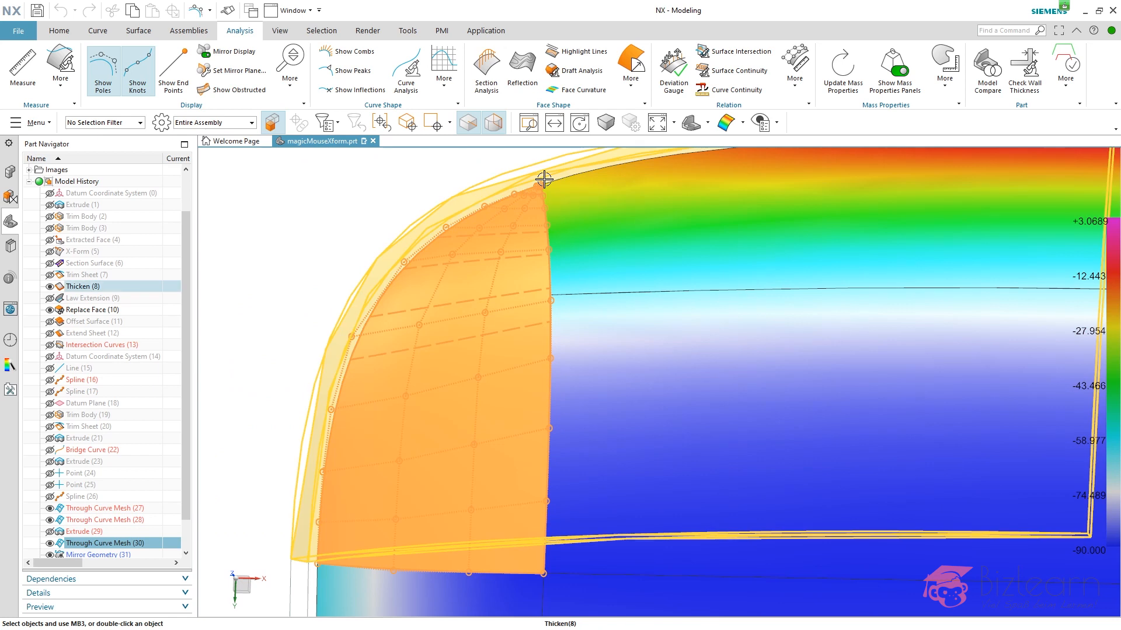
pyautogui.scroll(-1, 452, 267)
pyautogui.click(103, 70)
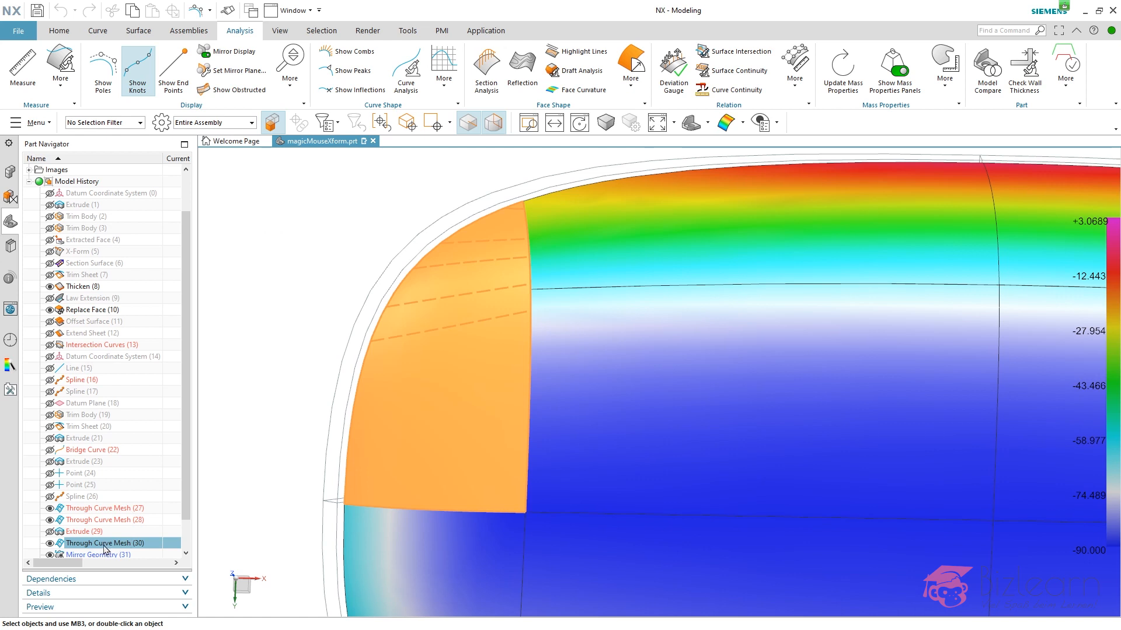
# Make the hidden Law Extension (9) sheet visible and display its knot lines
pyautogui.click(82, 496)
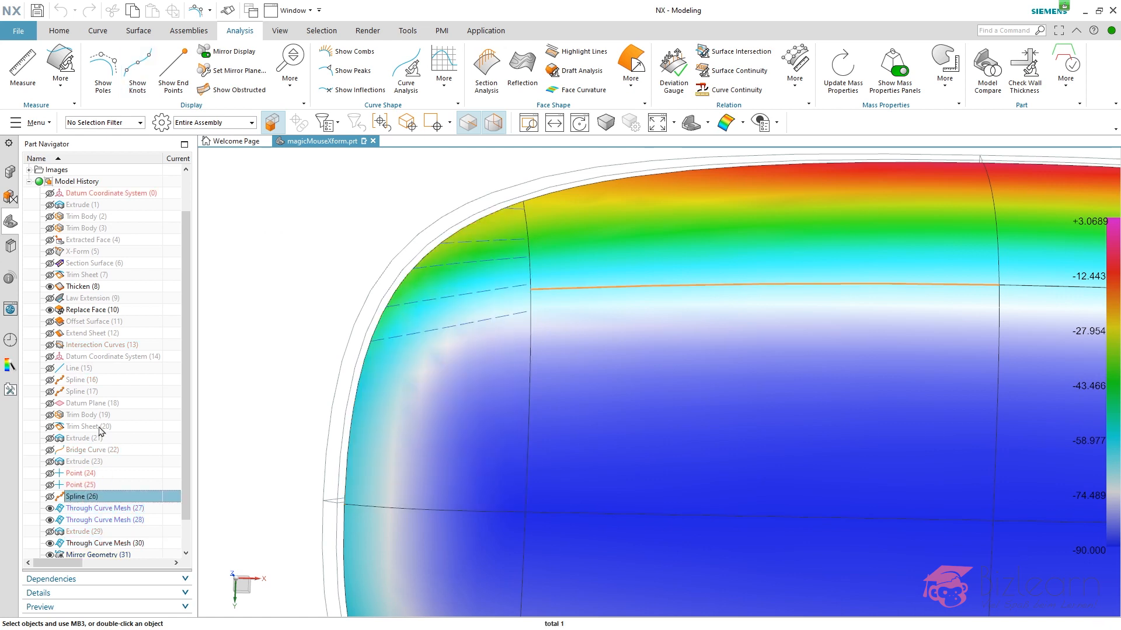
pyautogui.keyDown('ctrl'); pyautogui.click(92, 384); pyautogui.keyUp('ctrl')
pyautogui.click(92, 298)
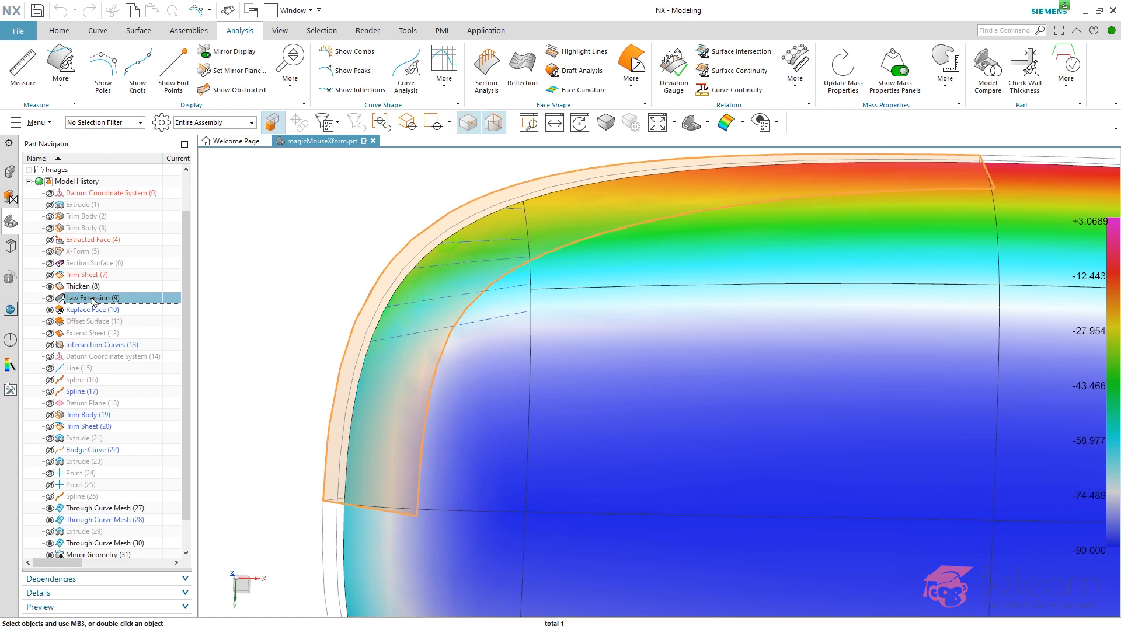
pyautogui.click(50, 298)
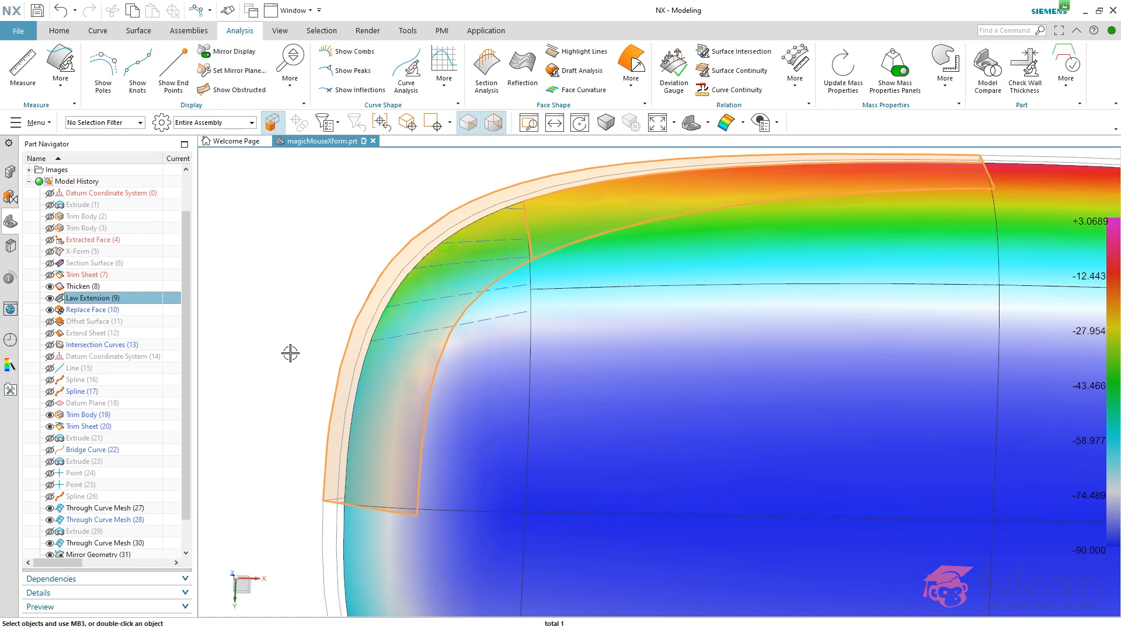
pyautogui.scroll(-2, 389, 392)
pyautogui.scroll(2, 403, 271)
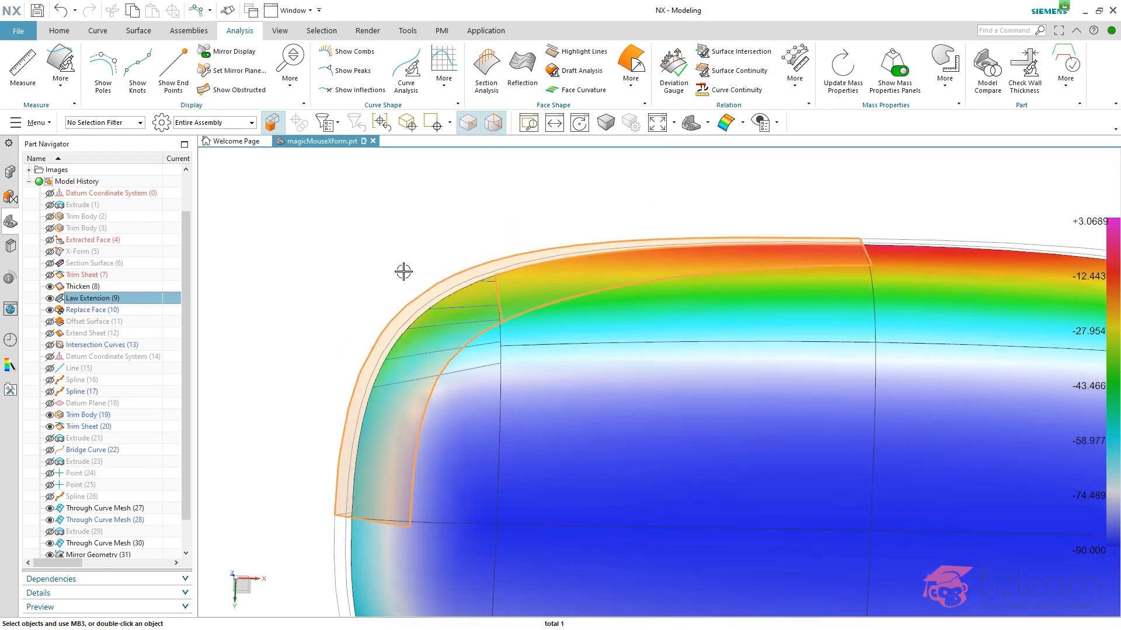
pyautogui.click(150, 93)
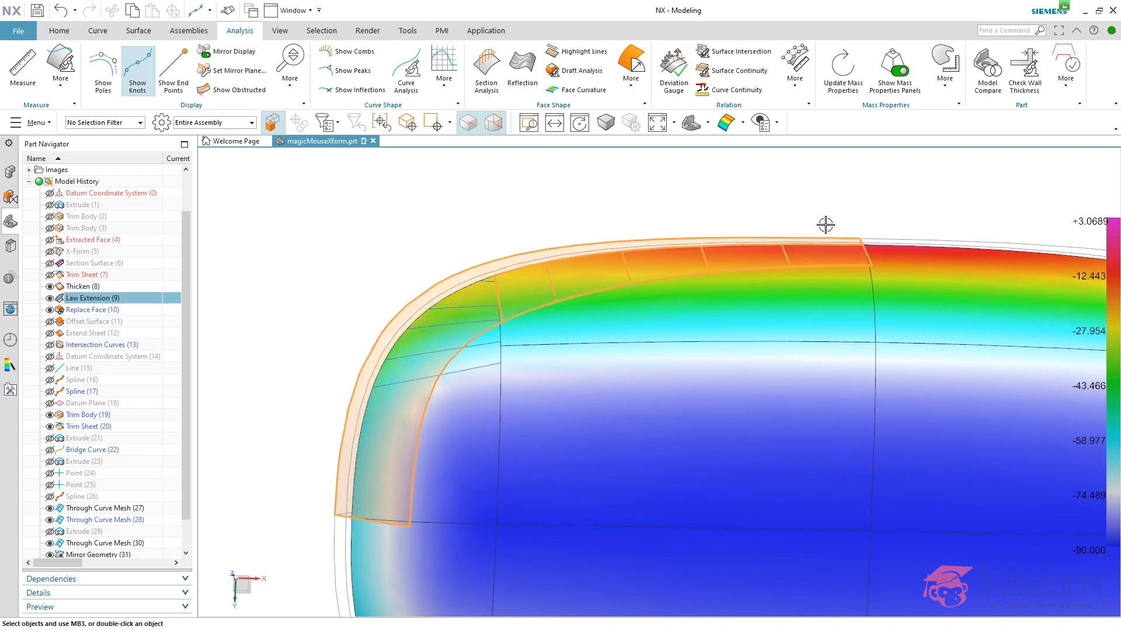
# Review the length law and angle law settings of Law Extension (9) without changing them
pyautogui.doubleClick(139, 300)
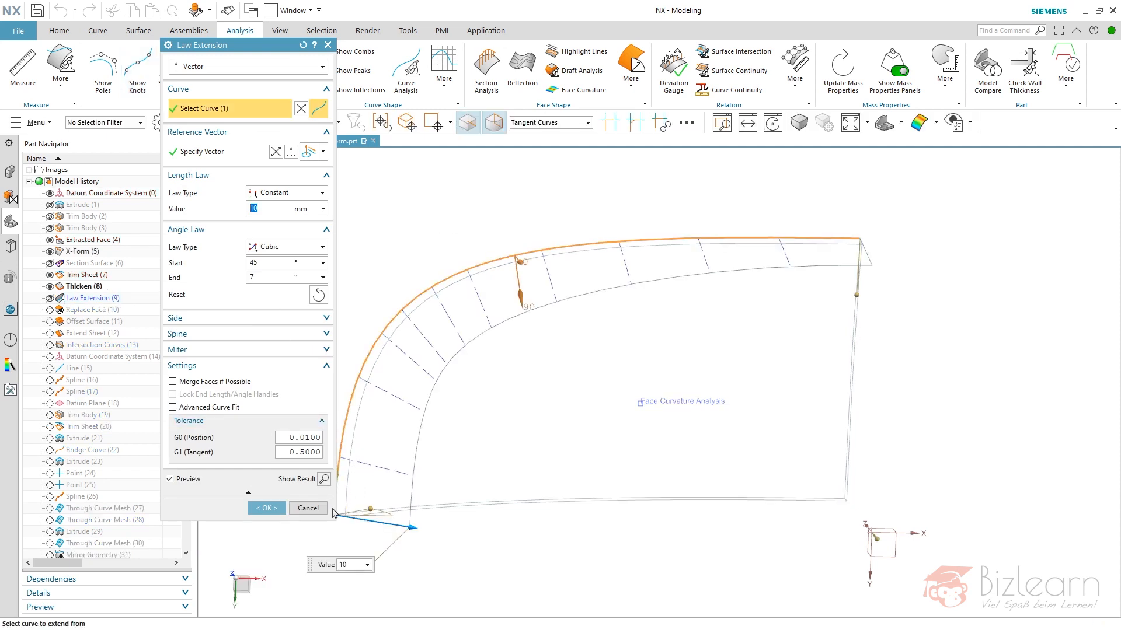
pyautogui.click(308, 508)
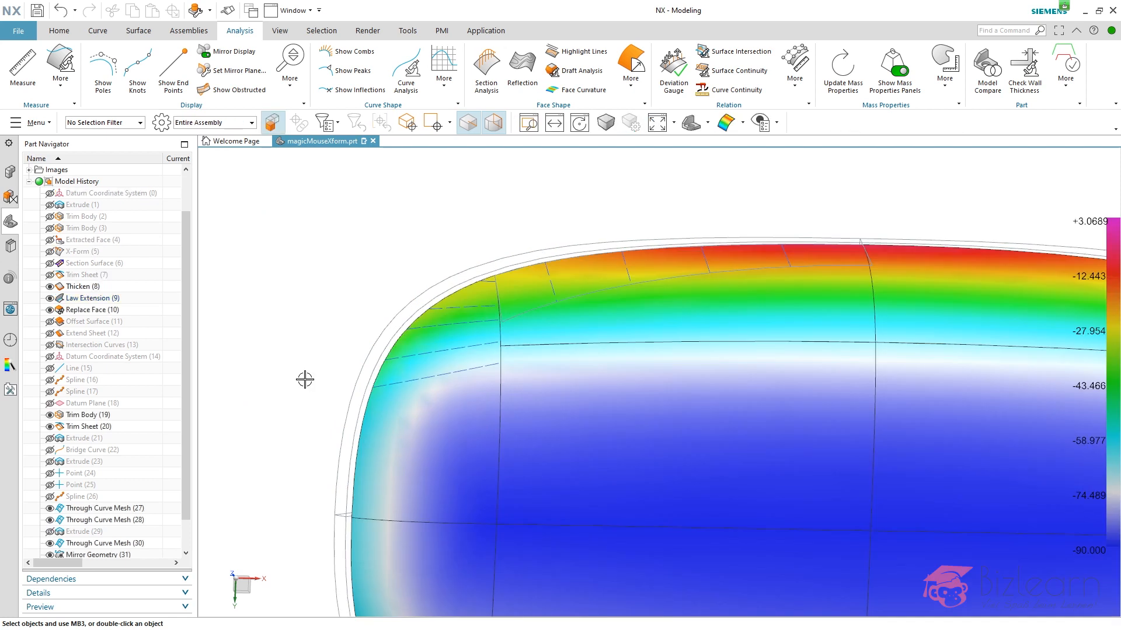
pyautogui.click(97, 300)
pyautogui.scroll(-1, 98, 301)
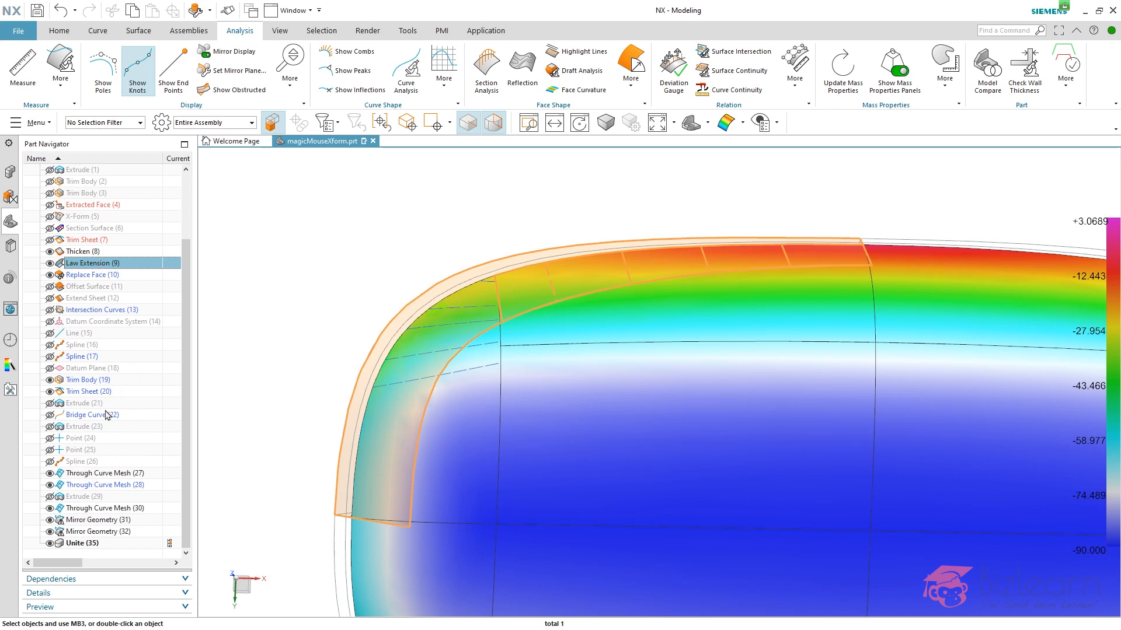
pyautogui.press('Escape')
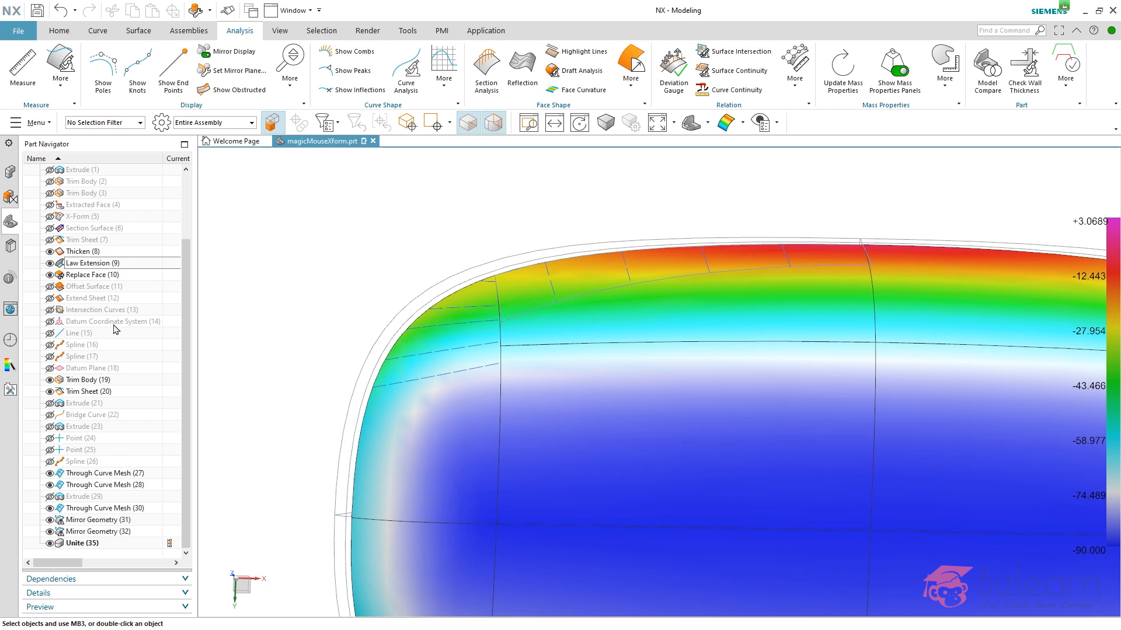
# Examine the history features from Offset Surface (11) to Unite (35) and those from Datum Coordinate System (0) to Replace Face (10)
pyautogui.click(86, 287)
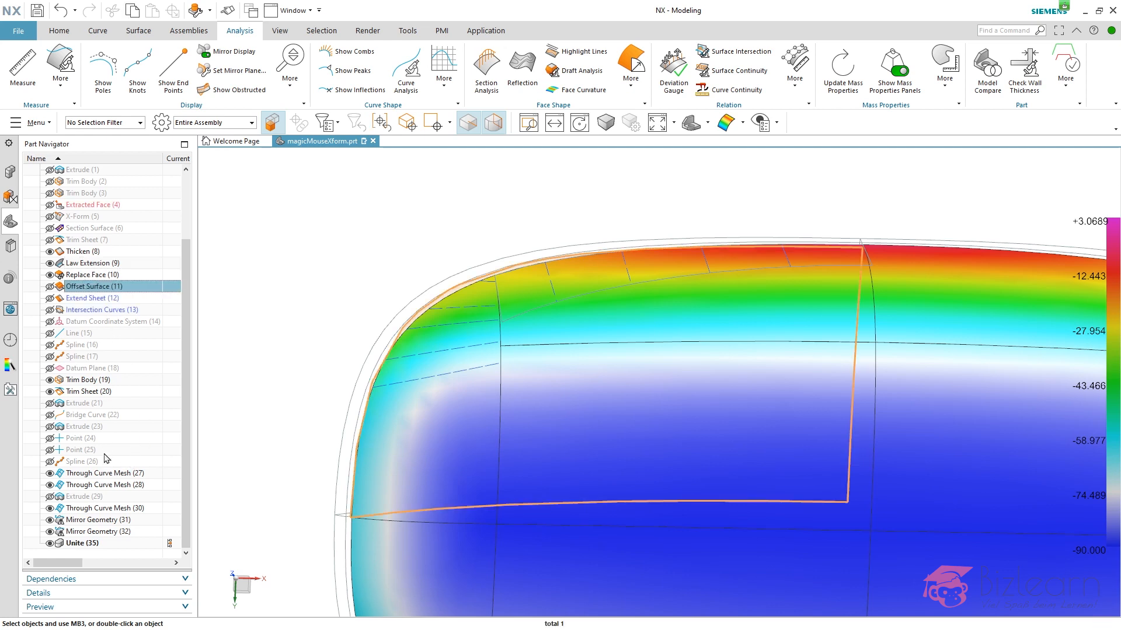
pyautogui.keyDown('shift'); pyautogui.click(90, 543); pyautogui.keyUp('shift')
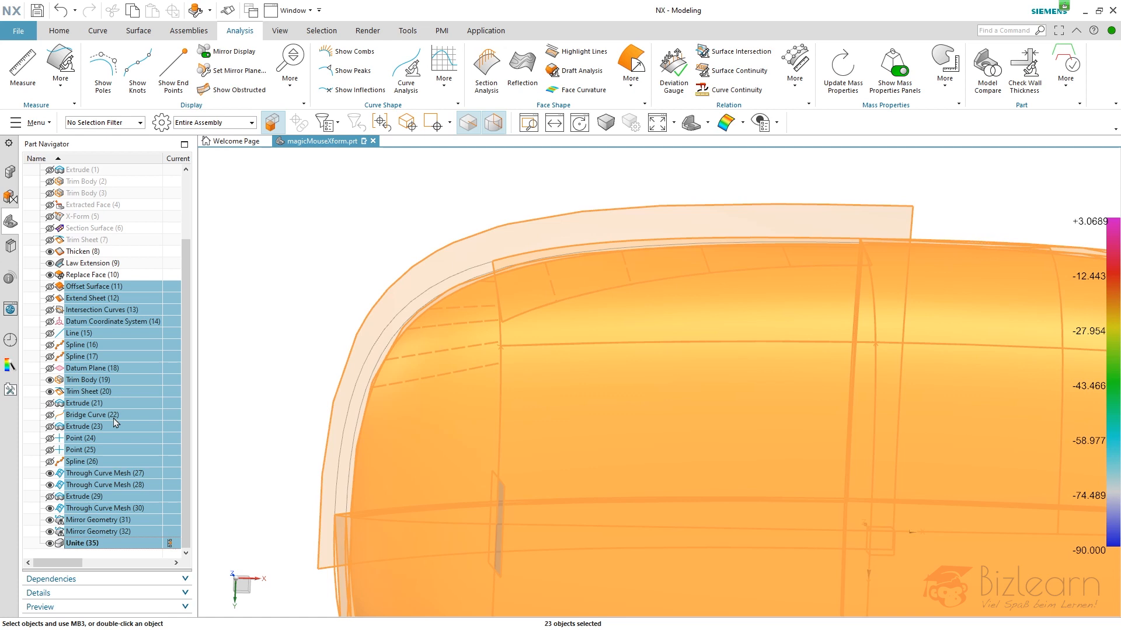
pyautogui.doubleClick(104, 276)
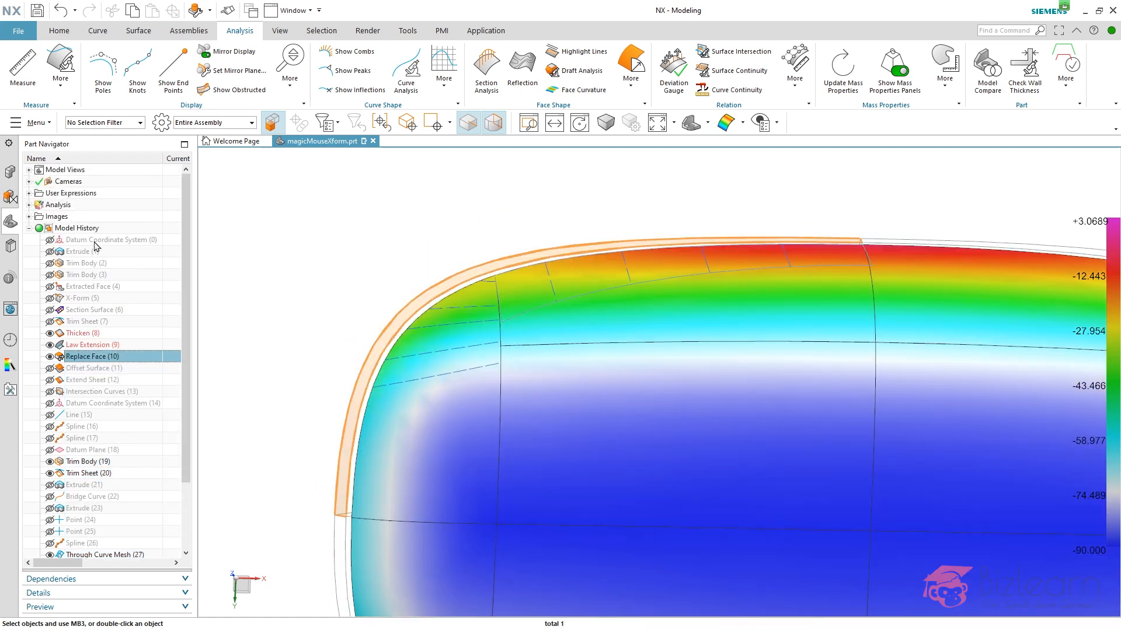
pyautogui.keyDown('shift'); pyautogui.click(96, 244); pyautogui.keyUp('shift')
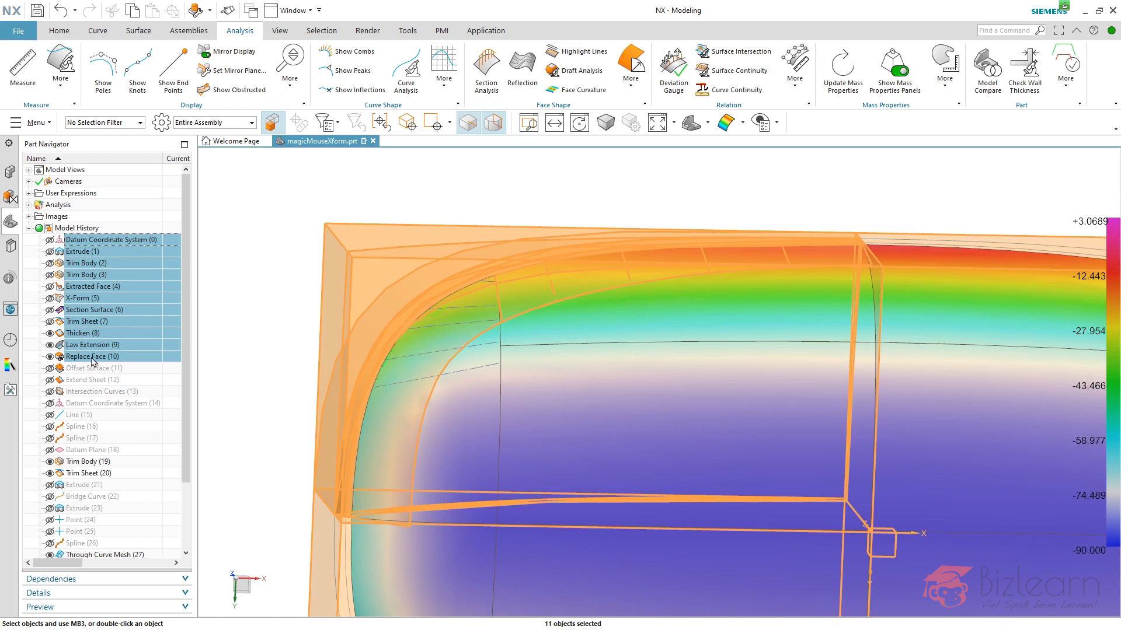
pyautogui.click(92, 357)
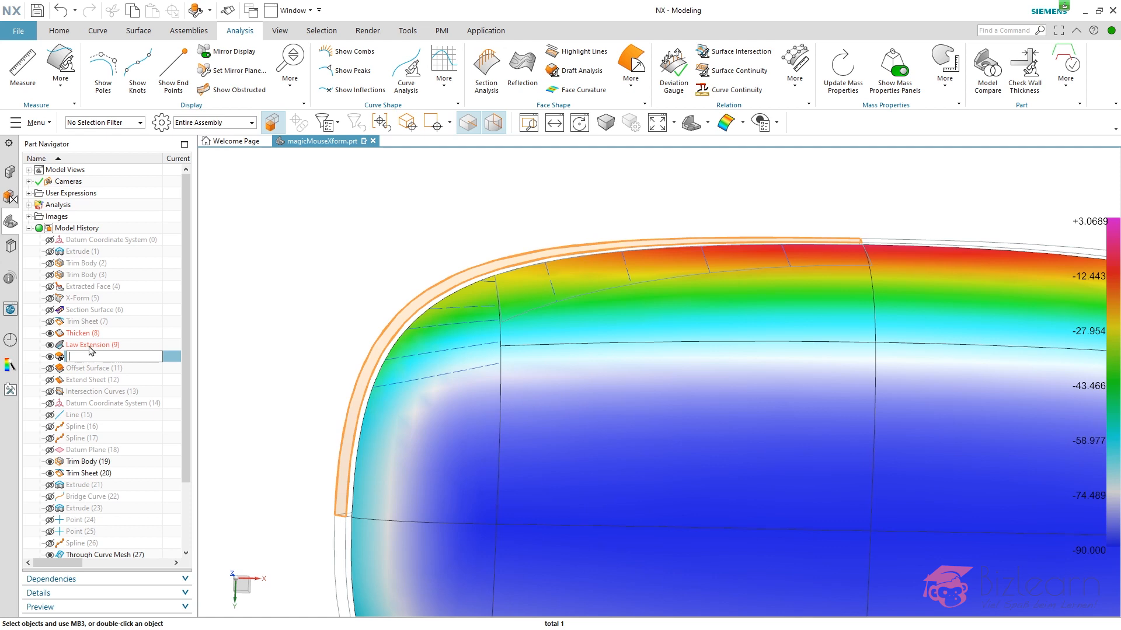
pyautogui.click(83, 301)
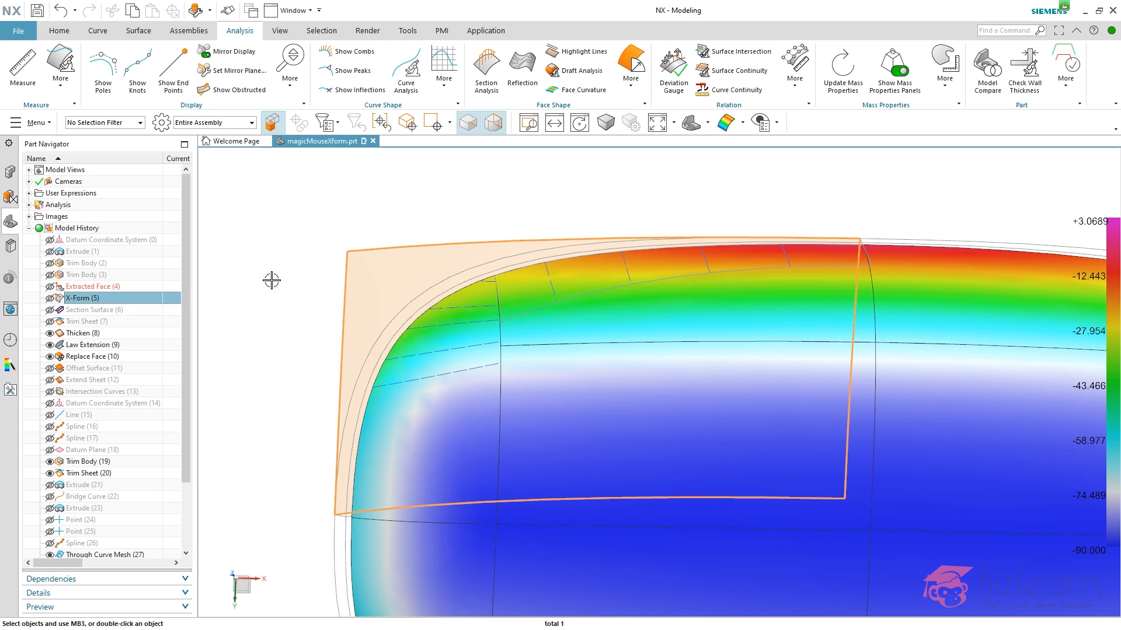
# Delete the features from Offset Surface (11) through Through Curve Mesh (30) from the model history
pyautogui.moveTo(184, 362); pyautogui.dragTo(178, 470)
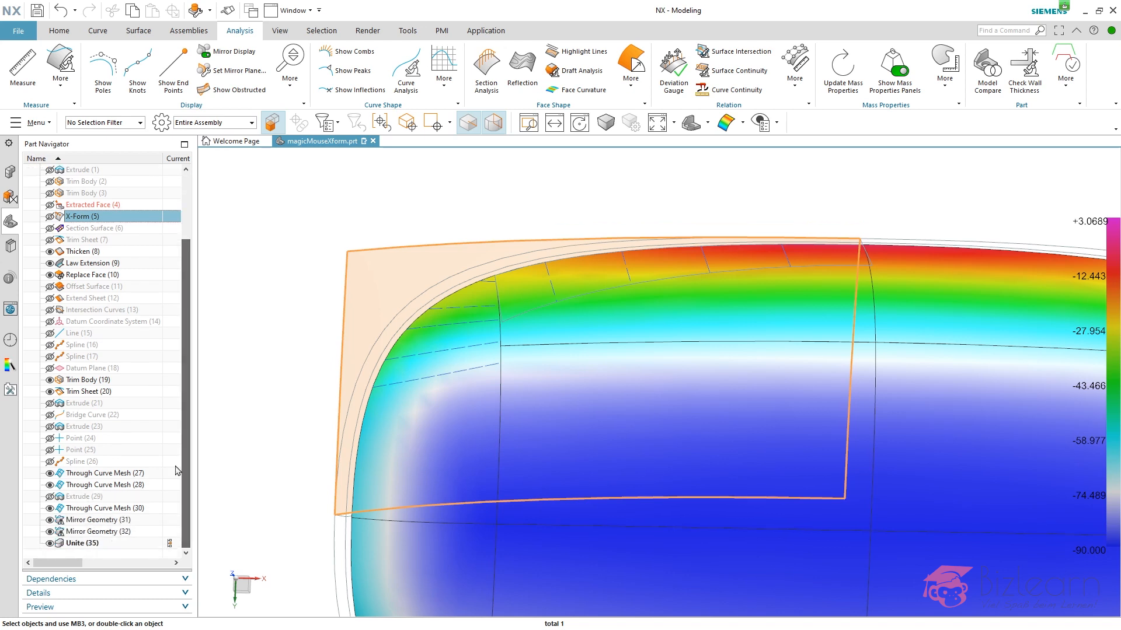
pyautogui.click(101, 543)
pyautogui.click(118, 508)
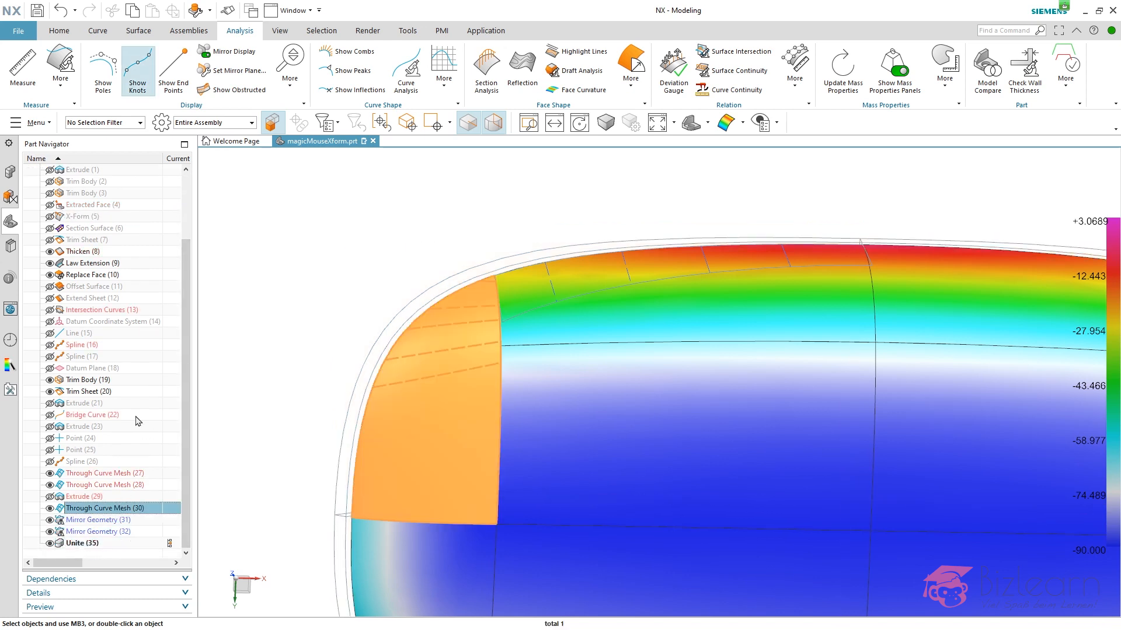
pyautogui.keyDown('shift'); pyautogui.click(97, 286); pyautogui.keyUp('shift')
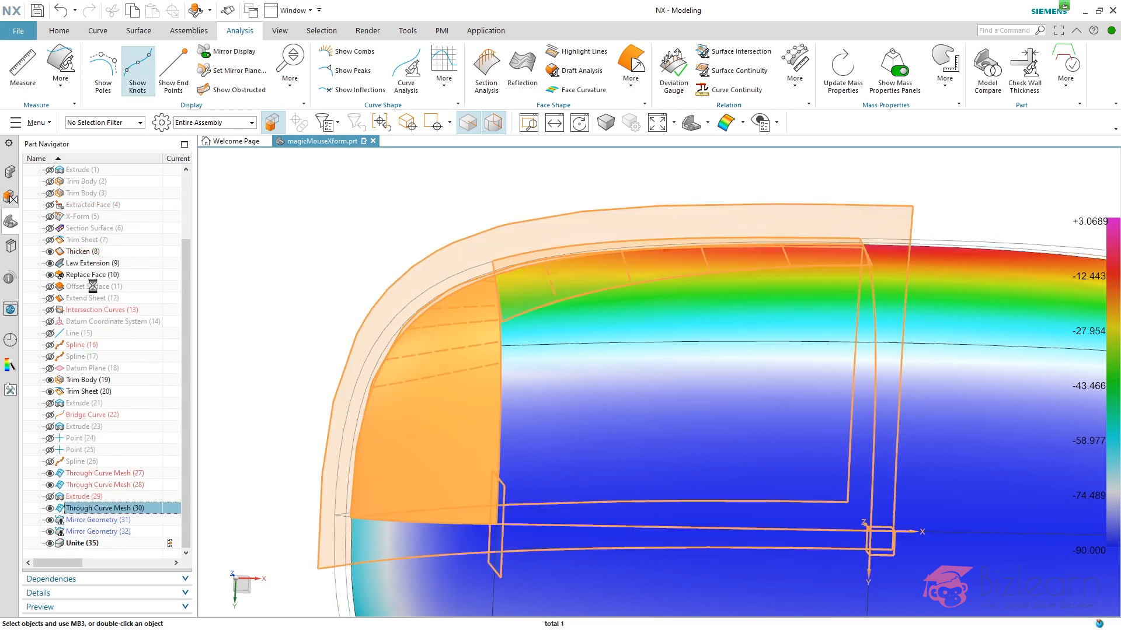
pyautogui.press('Delete')
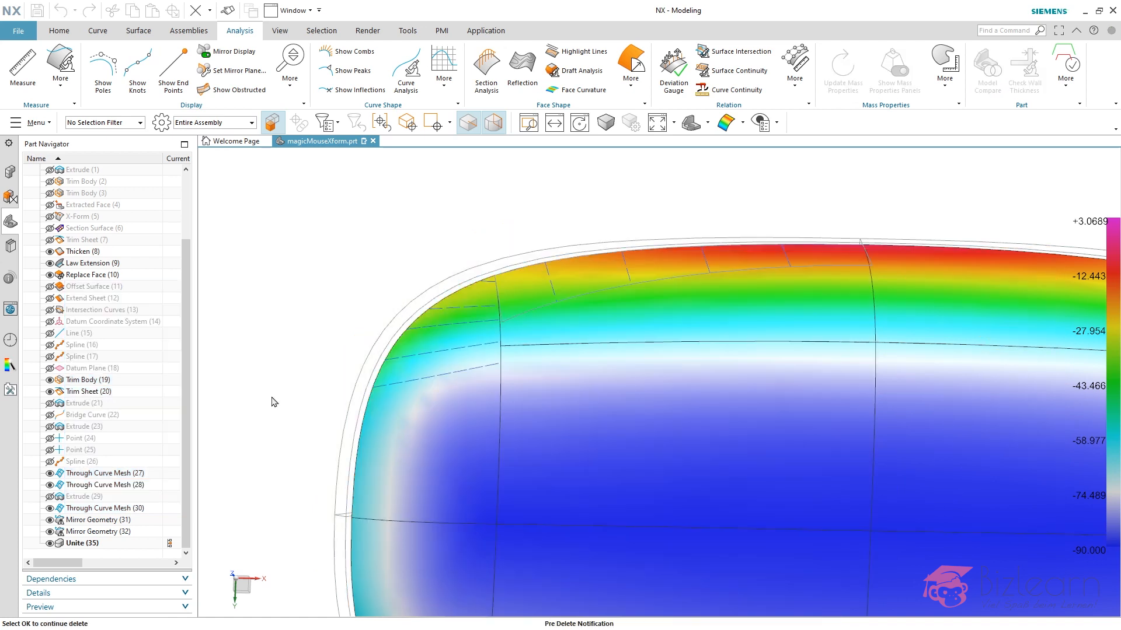
# Hide the solid and mirrored bodies so that only the Law Extension sheet is shown
pyautogui.moveTo(350, 397); pyautogui.dragTo(351, 351, button='middle')
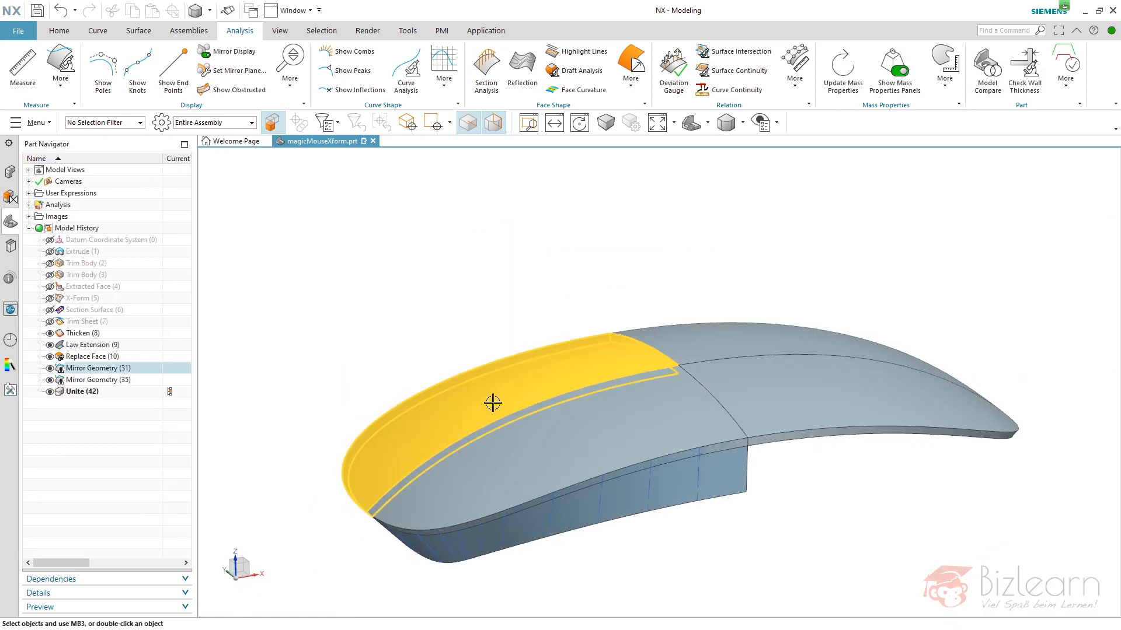
pyautogui.click(492, 400)
pyautogui.hotkey('ctrl', 'b')
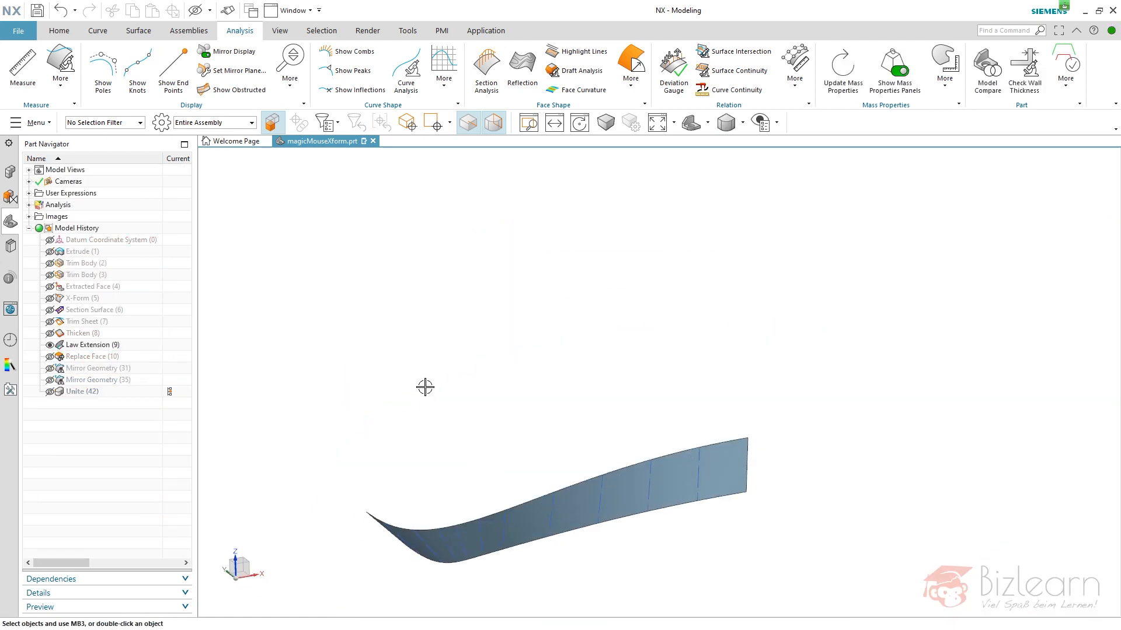
# Turn off the knot lines on the Law Extension sheet and show Datum Coordinate System (0)
pyautogui.keyDown('shift'); pyautogui.moveTo(518, 536); pyautogui.dragTo(500, 484, button='middle'); pyautogui.keyUp('shift')
pyautogui.scroll(1, 501, 484)
pyautogui.click(503, 473)
pyautogui.click(137, 85)
pyautogui.scroll(-3, 375, 318)
pyautogui.scroll(3, 450, 431)
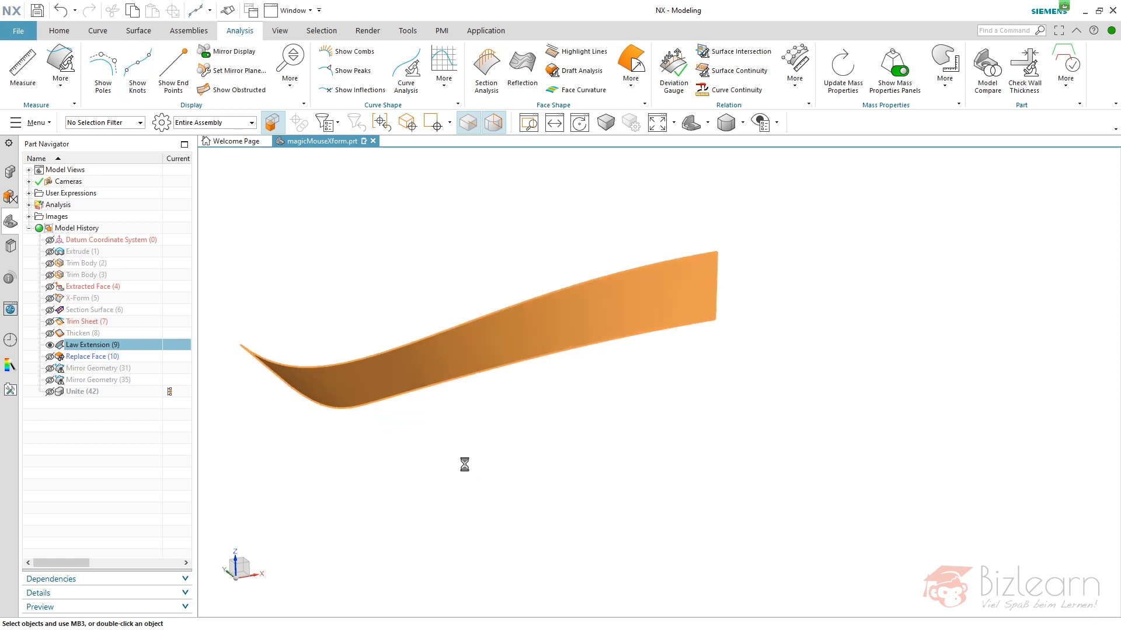
pyautogui.press('Escape')
pyautogui.click(49, 240)
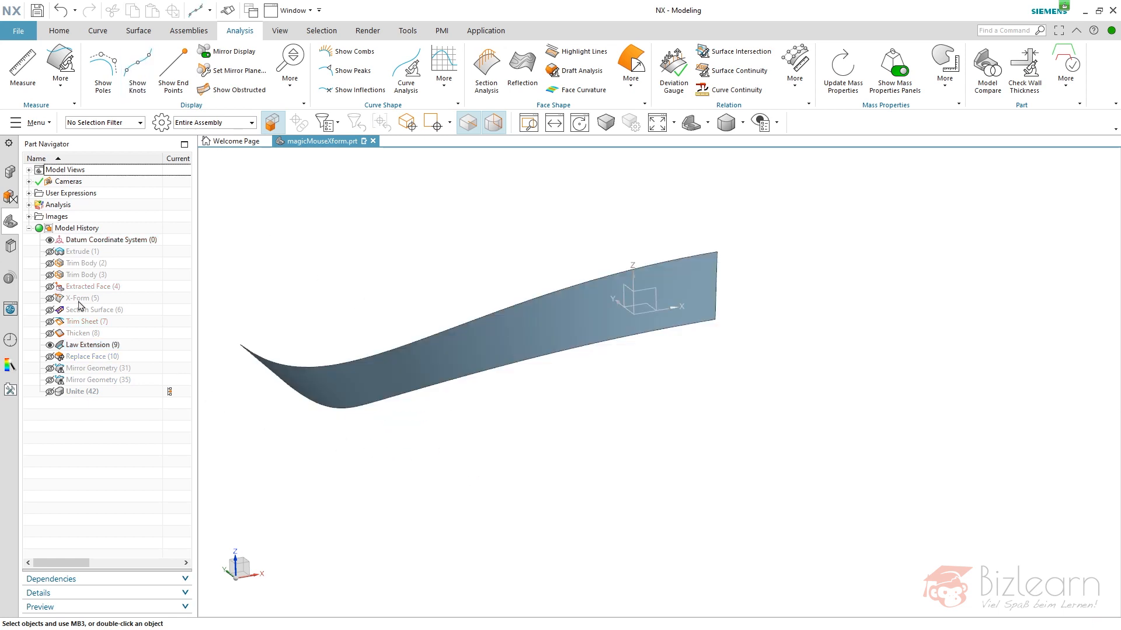
# Show the Trim Sheet (7) body along with the Law Extension sheet, and show all raster reference images
pyautogui.scroll(-1, 465, 407)
pyautogui.hotkey('ctrl', 'f')
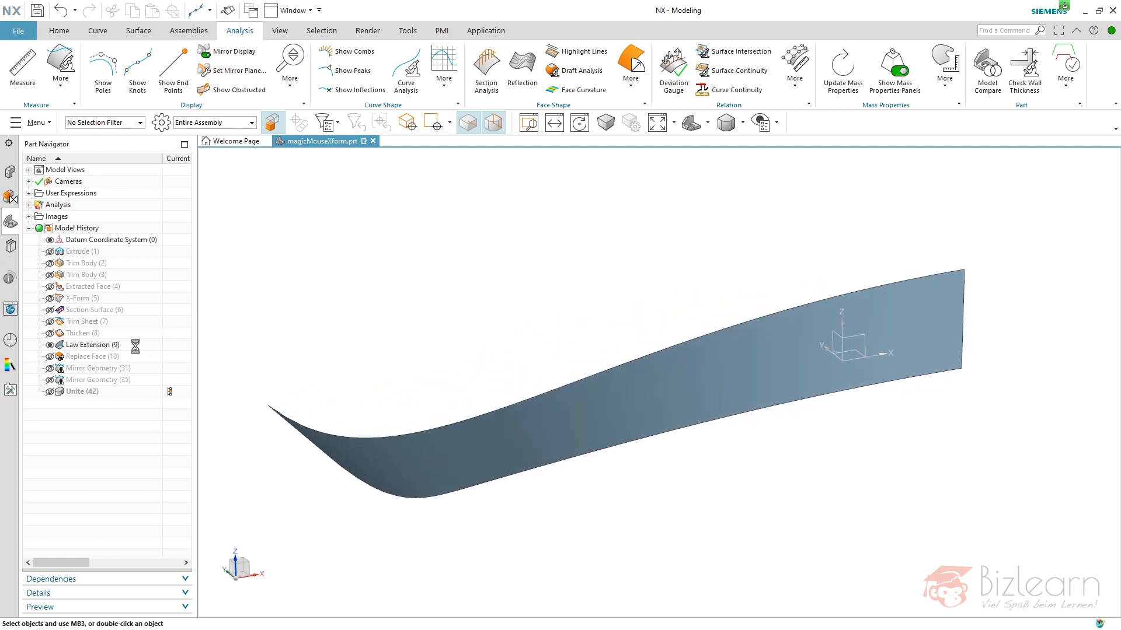
pyautogui.click(49, 321)
pyautogui.scroll(-3, 414, 434)
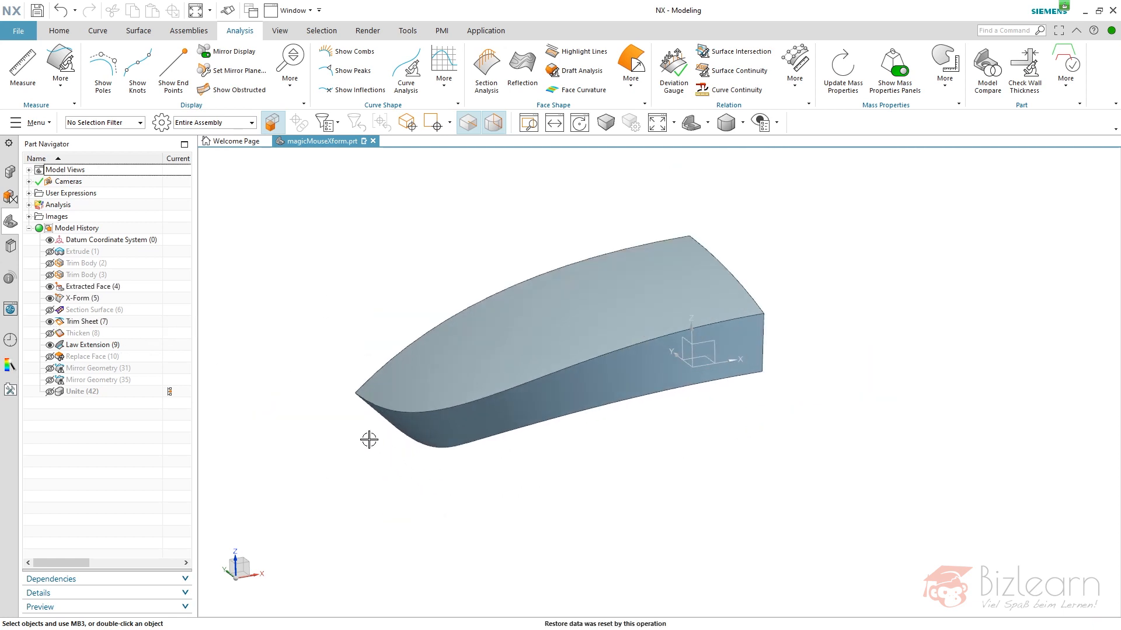
pyautogui.hotkey('ctrl', 'w')
pyautogui.click(296, 156)
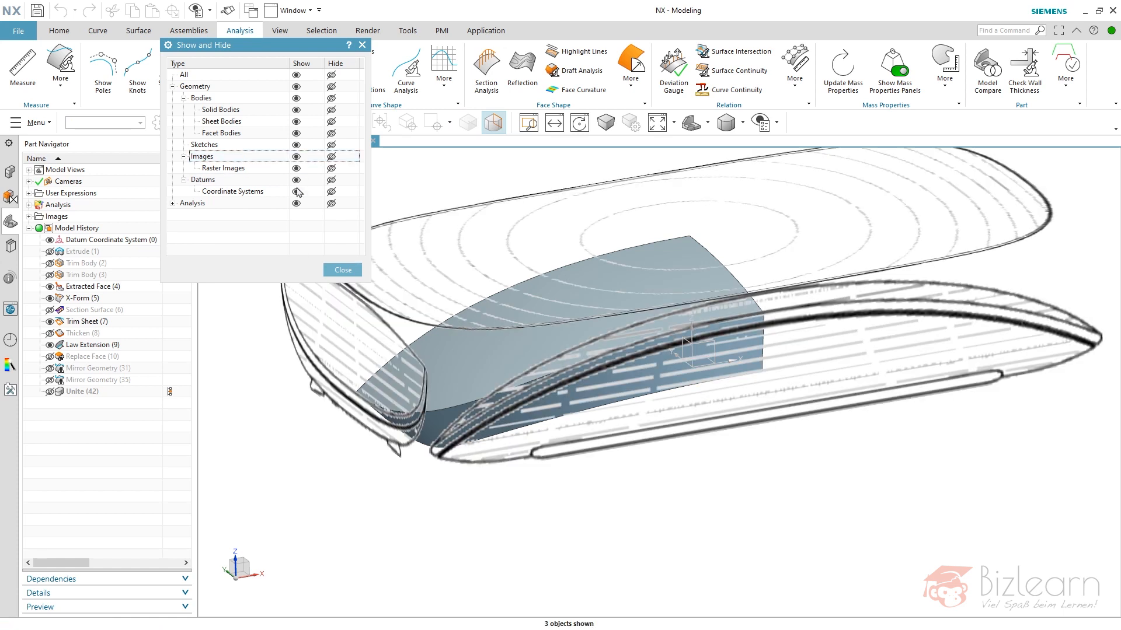
pyautogui.click(342, 270)
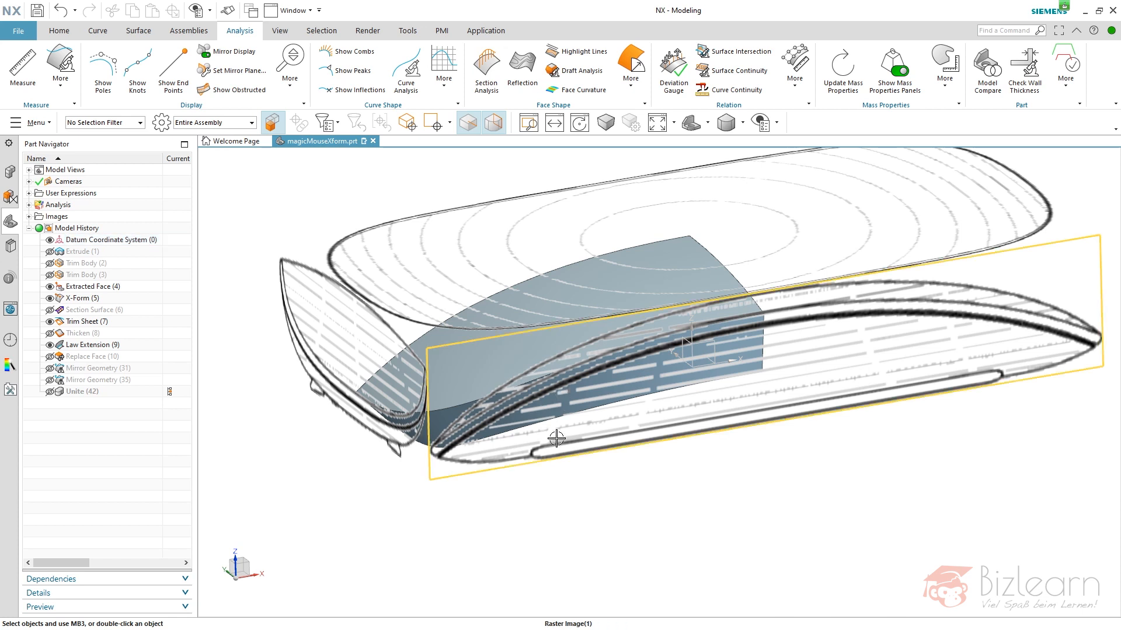
# Inspect the top sheet and Law Extension sheet against the raster images from both sides and in the XZ view
pyautogui.moveTo(555, 431); pyautogui.dragTo(528, 437, button='middle')
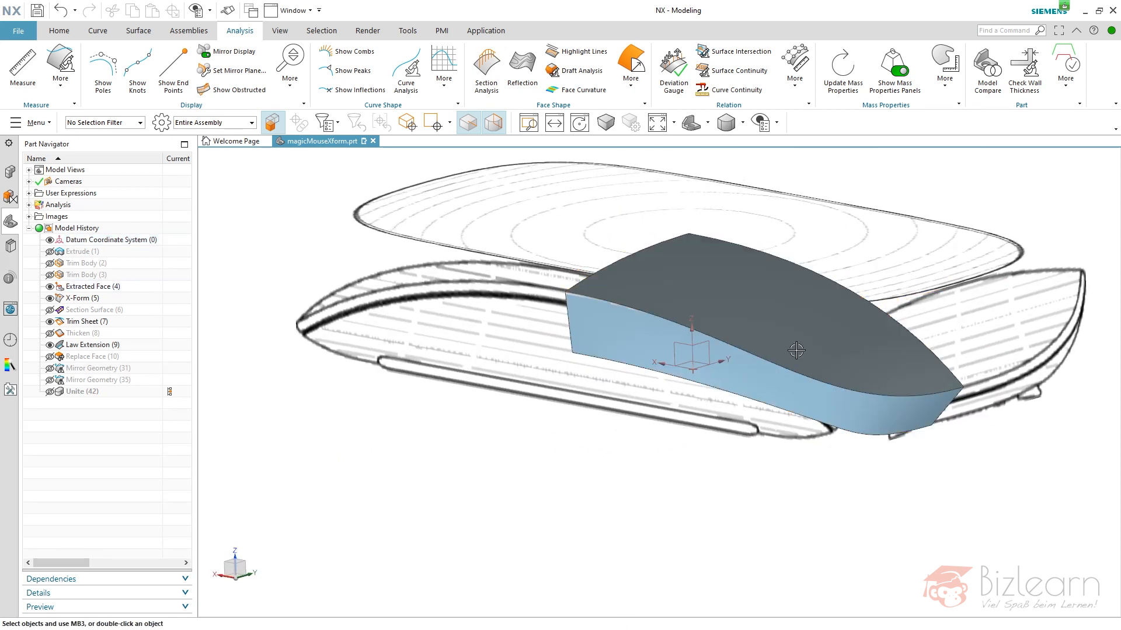
pyautogui.moveTo(756, 374); pyautogui.dragTo(728, 423, button='middle')
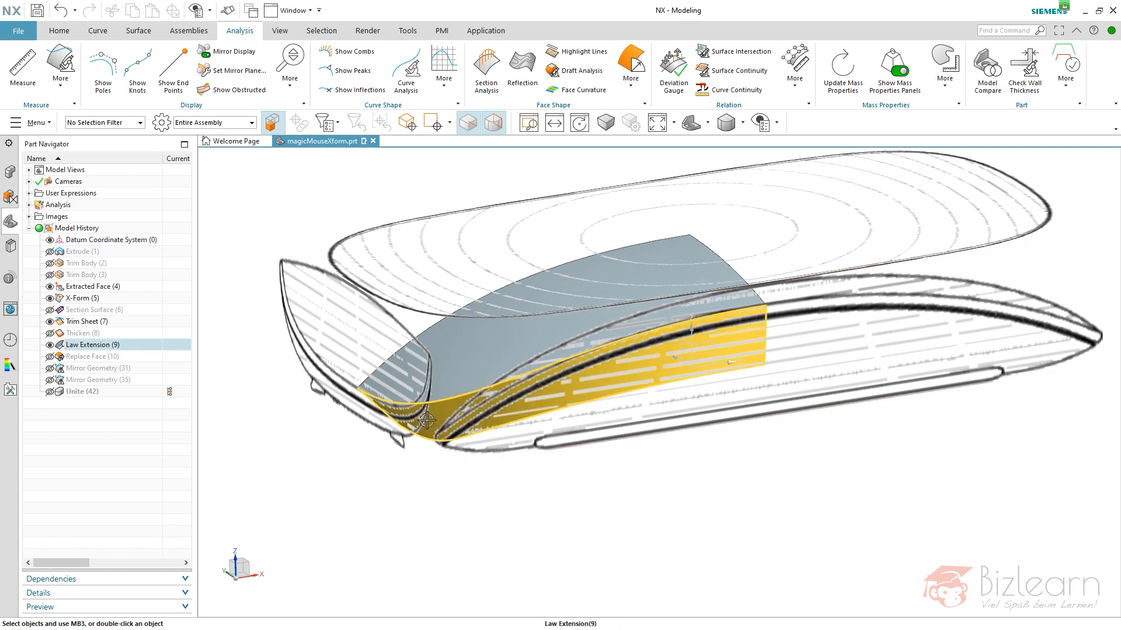
pyautogui.press('F8')
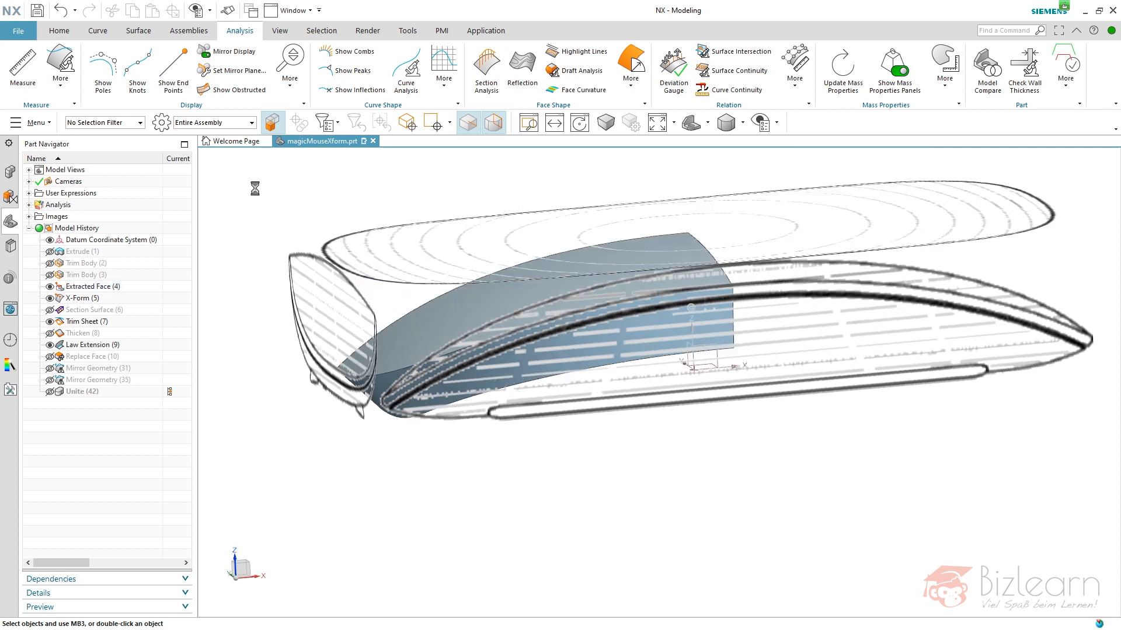
pyautogui.scroll(3, 507, 273)
pyautogui.click(486, 255)
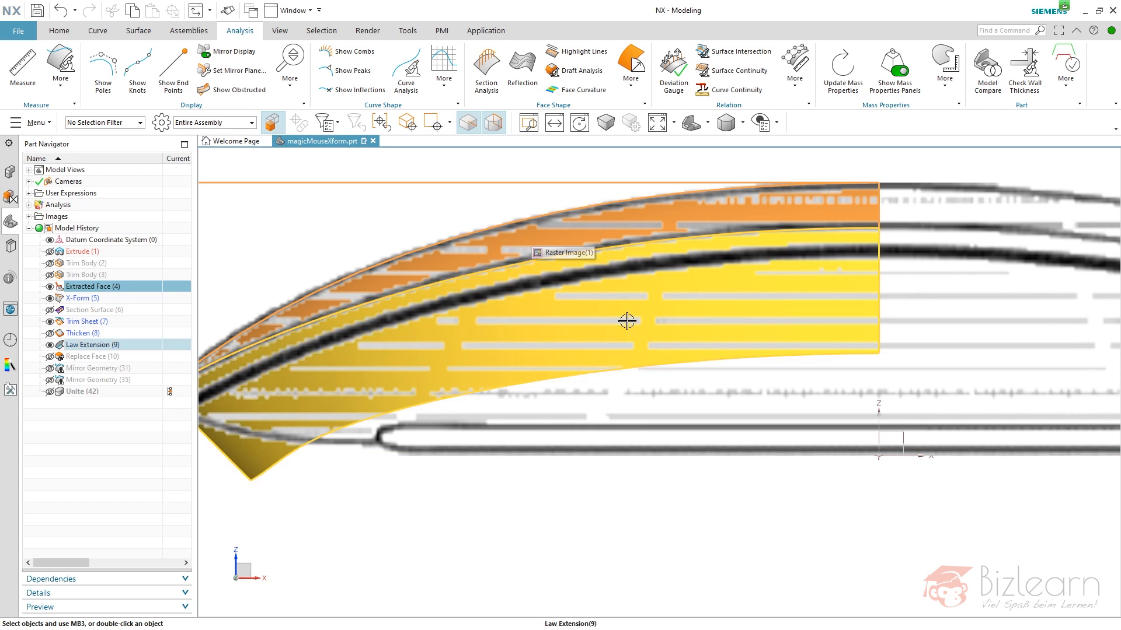
pyautogui.scroll(-3, 625, 321)
pyautogui.press('Escape')
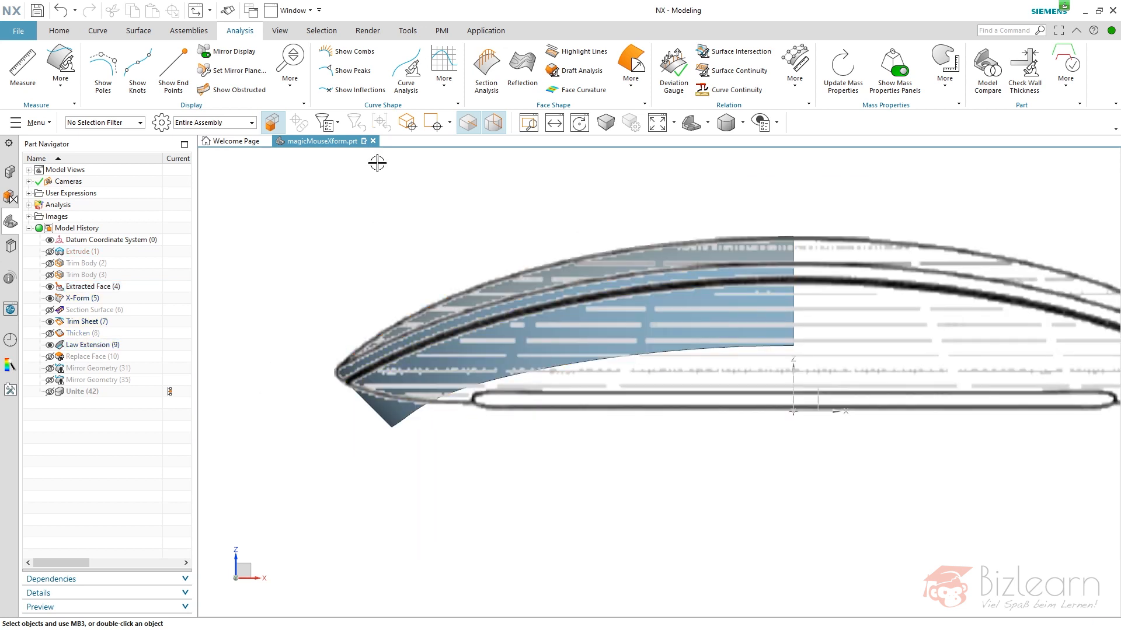
# Offset the top sheet's face 2.25 mm in the reversed direction and check the offset against the side-profile raster image
pyautogui.click(138, 30)
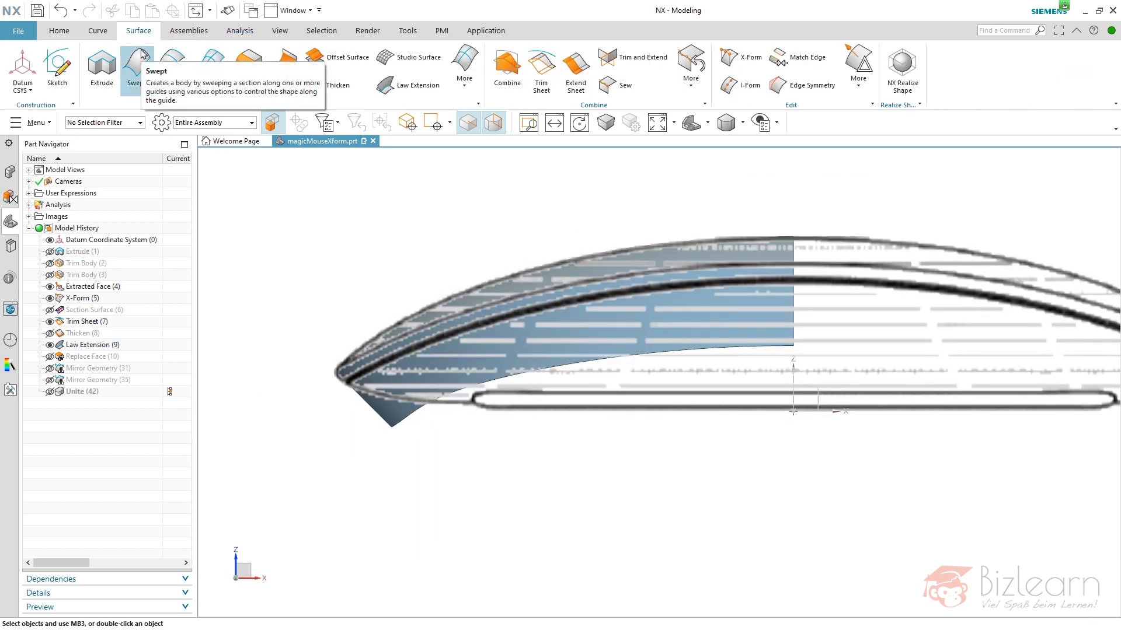
pyautogui.click(338, 56)
pyautogui.moveTo(403, 274); pyautogui.dragTo(446, 242, button='middle')
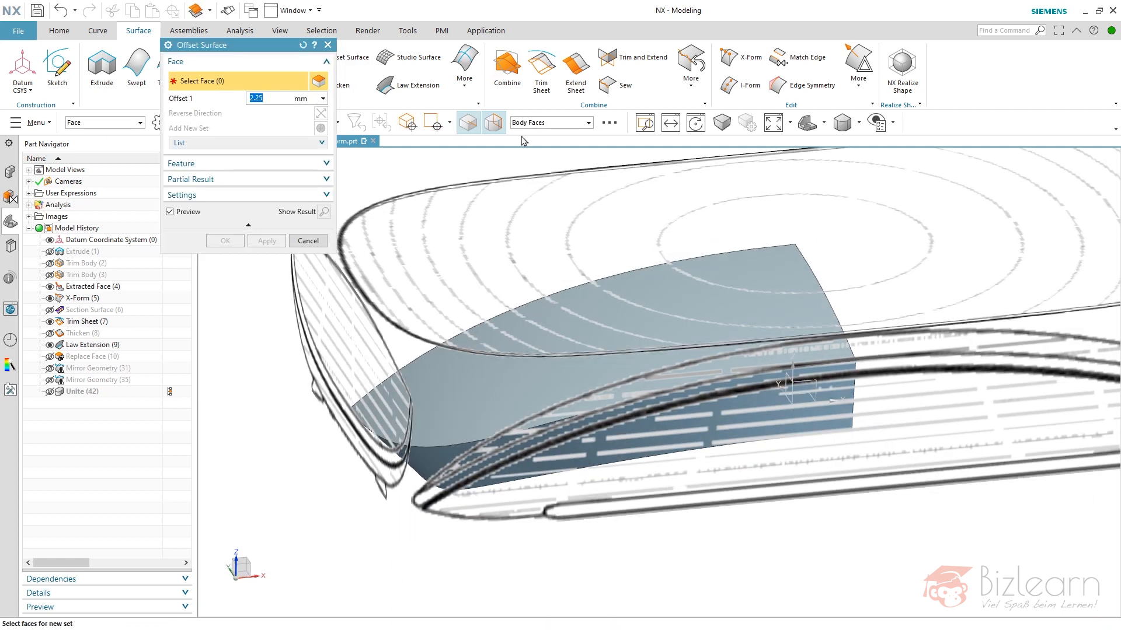
pyautogui.click(476, 350)
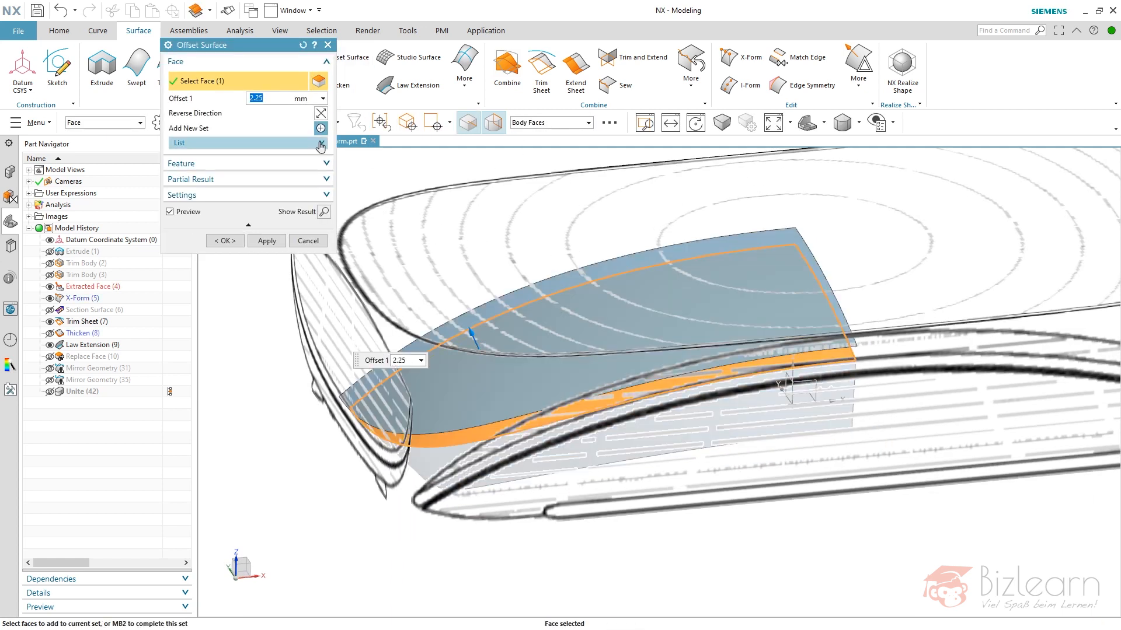
pyautogui.click(320, 113)
pyautogui.moveTo(344, 375); pyautogui.dragTo(255, 280, button='middle')
pyautogui.click(225, 240)
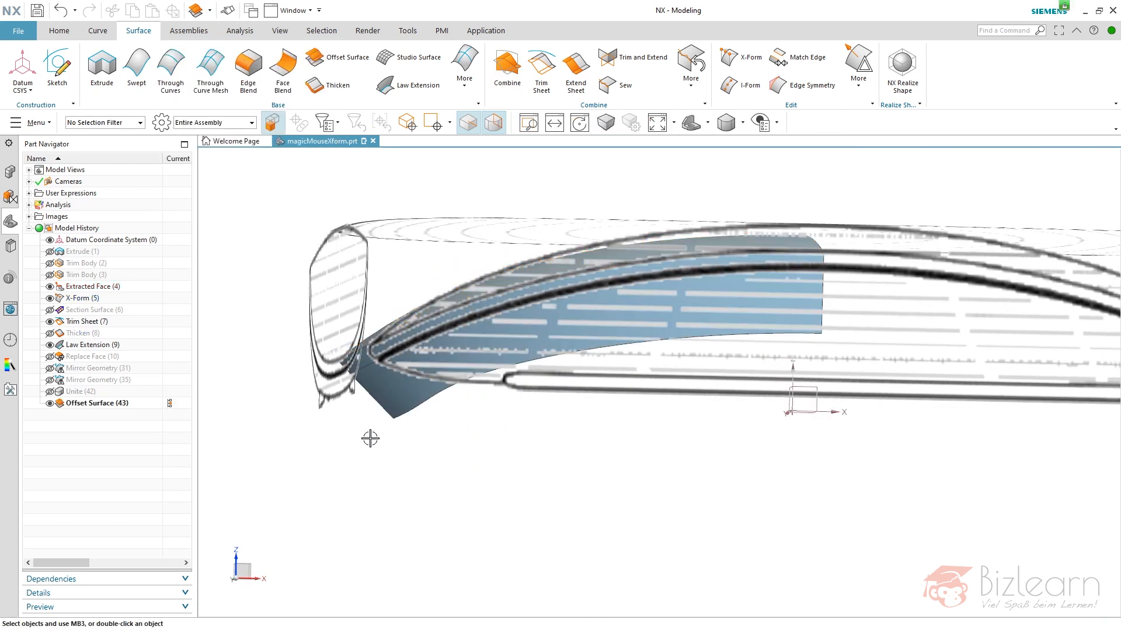
pyautogui.moveTo(503, 480); pyautogui.dragTo(357, 475, button='middle')
pyautogui.click(129, 405)
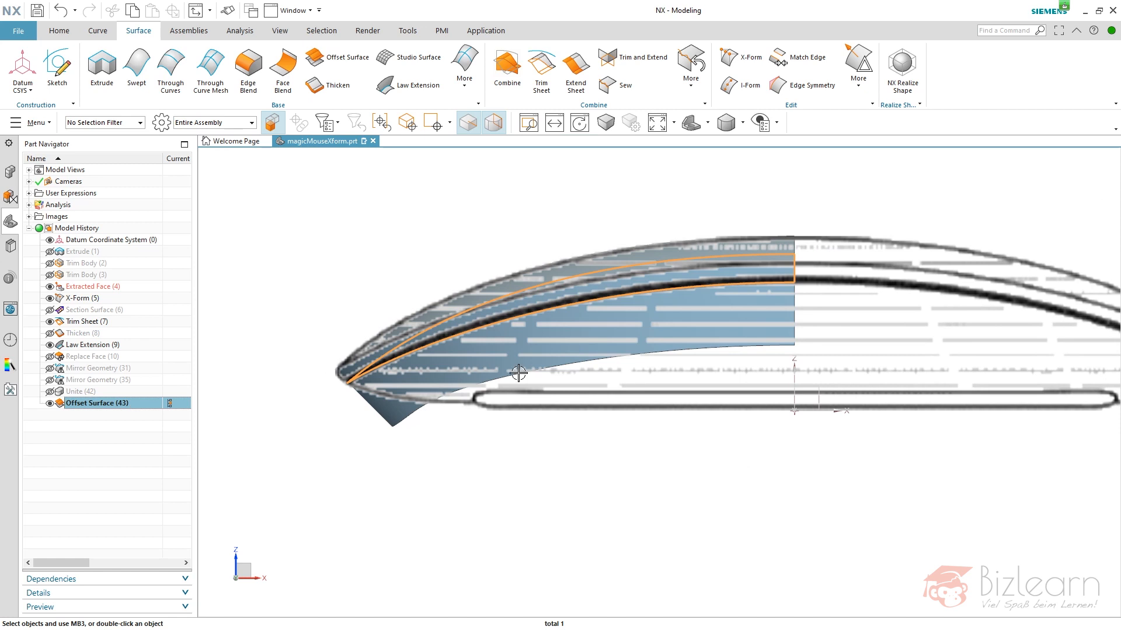
pyautogui.scroll(2, 600, 307)
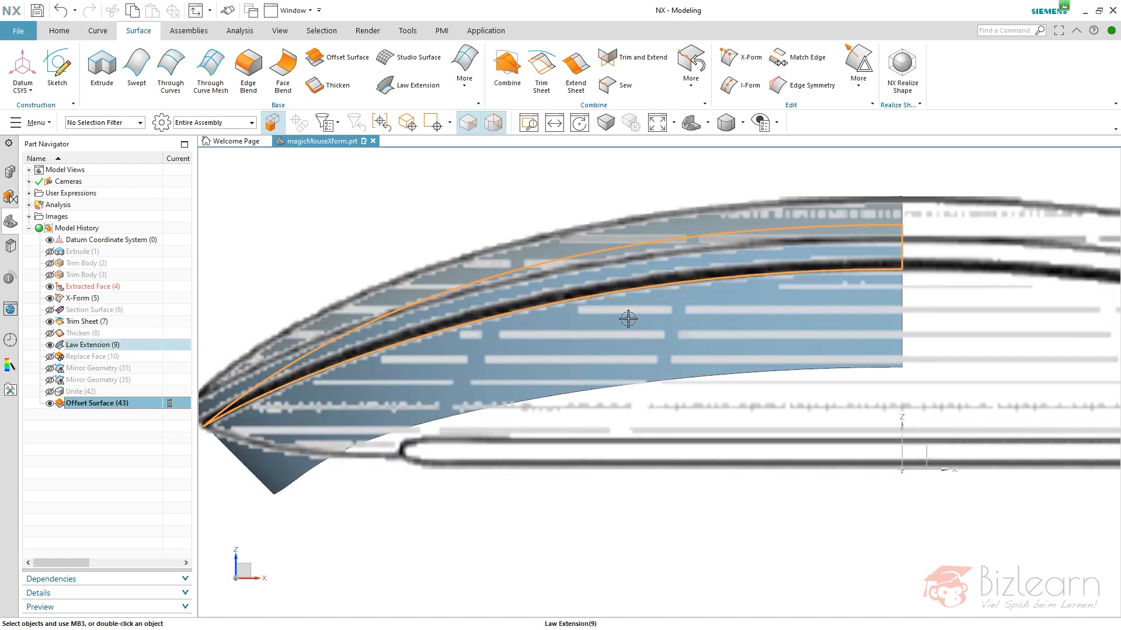
pyautogui.scroll(-2, 797, 307)
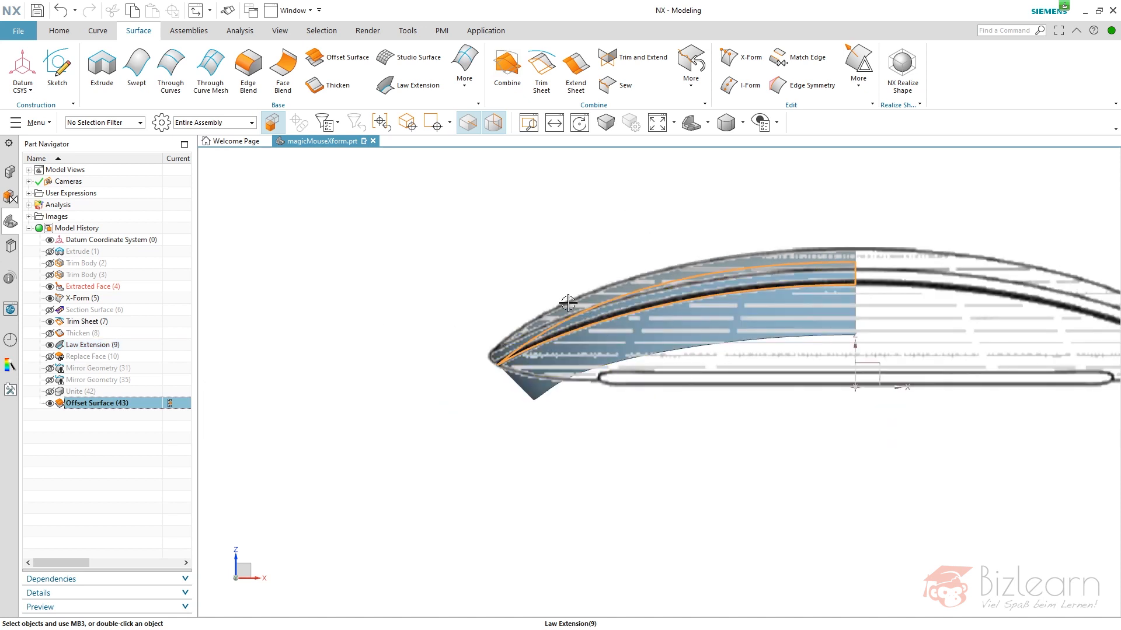
# Extend all sheet edges of the offset surface by 5 mm with Extend Sheet
pyautogui.moveTo(524, 168); pyautogui.dragTo(561, 205, button='middle')
pyautogui.click(575, 68)
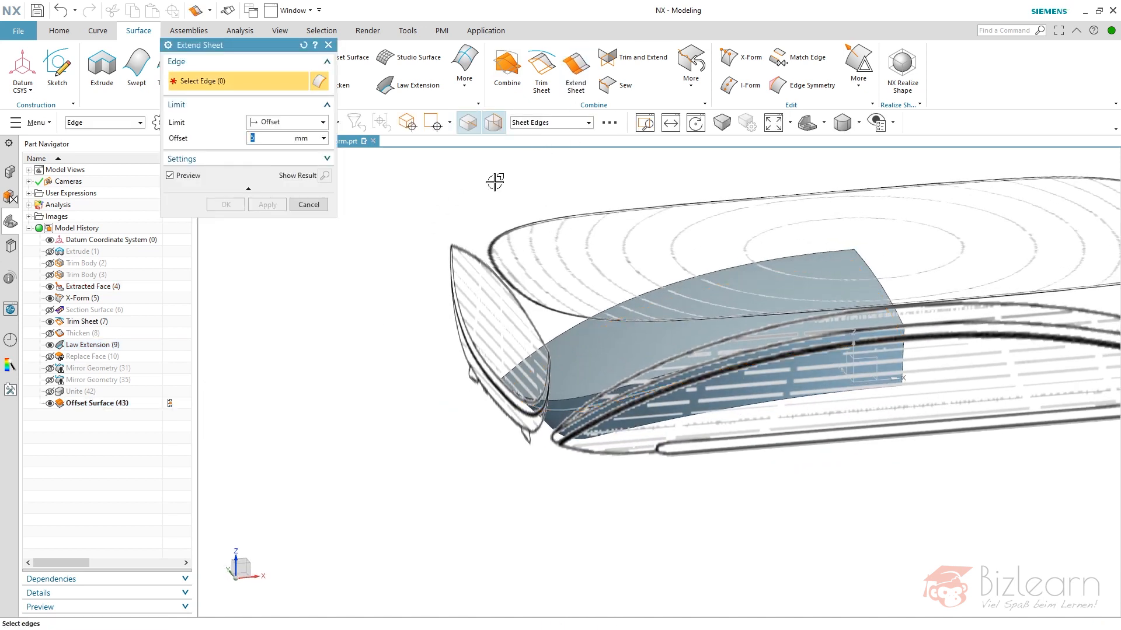
pyautogui.click(533, 128)
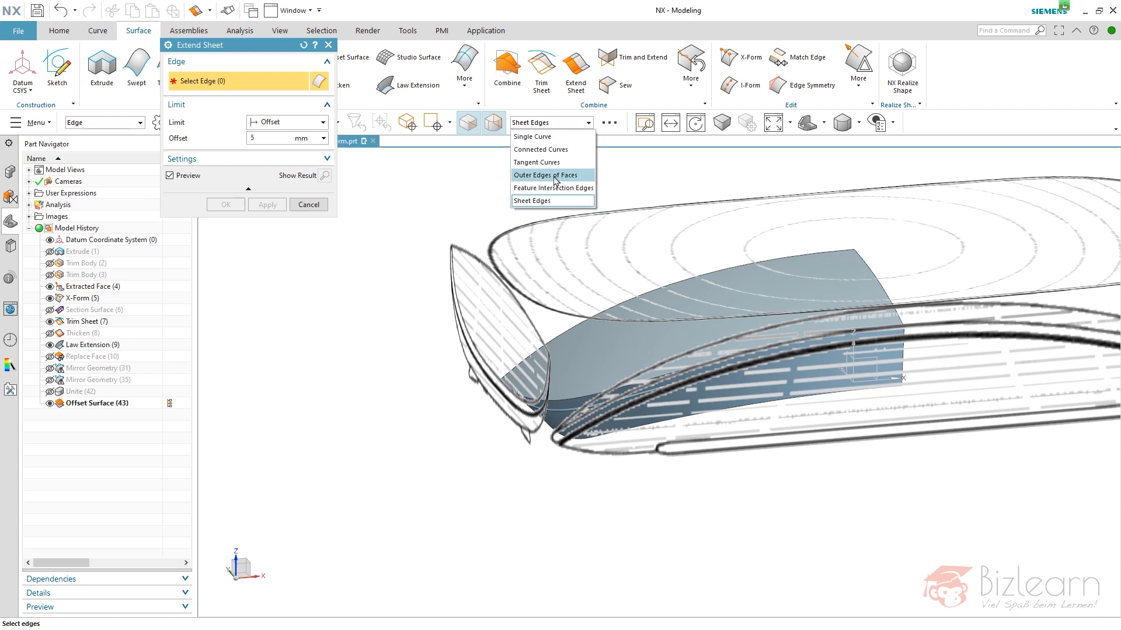
pyautogui.click(531, 206)
pyautogui.click(634, 379)
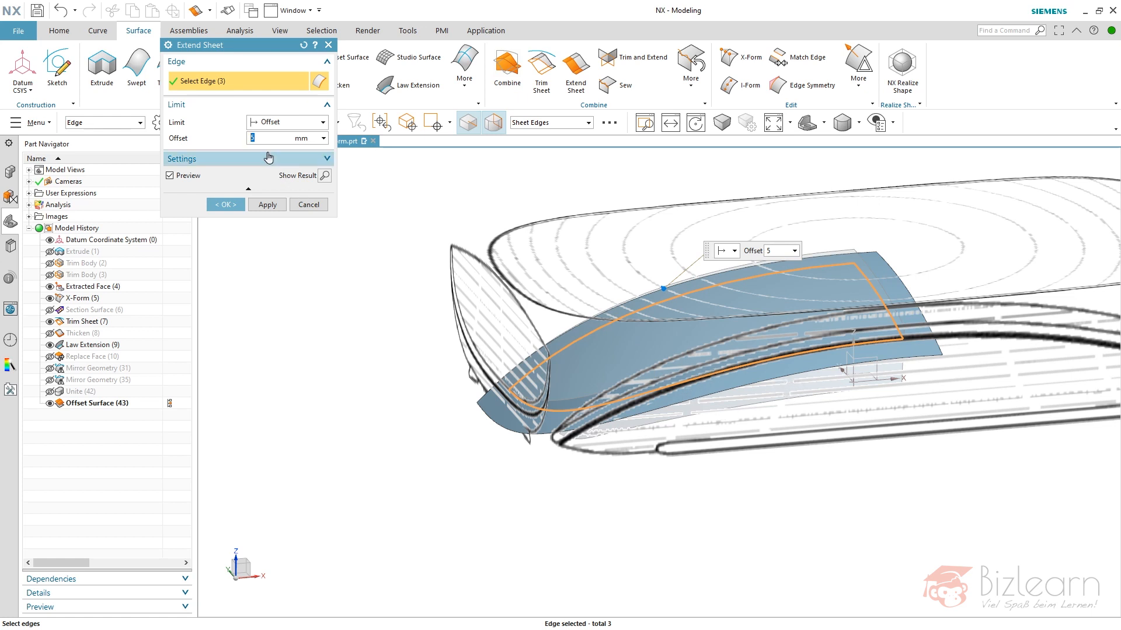
pyautogui.middleClick(446, 197)
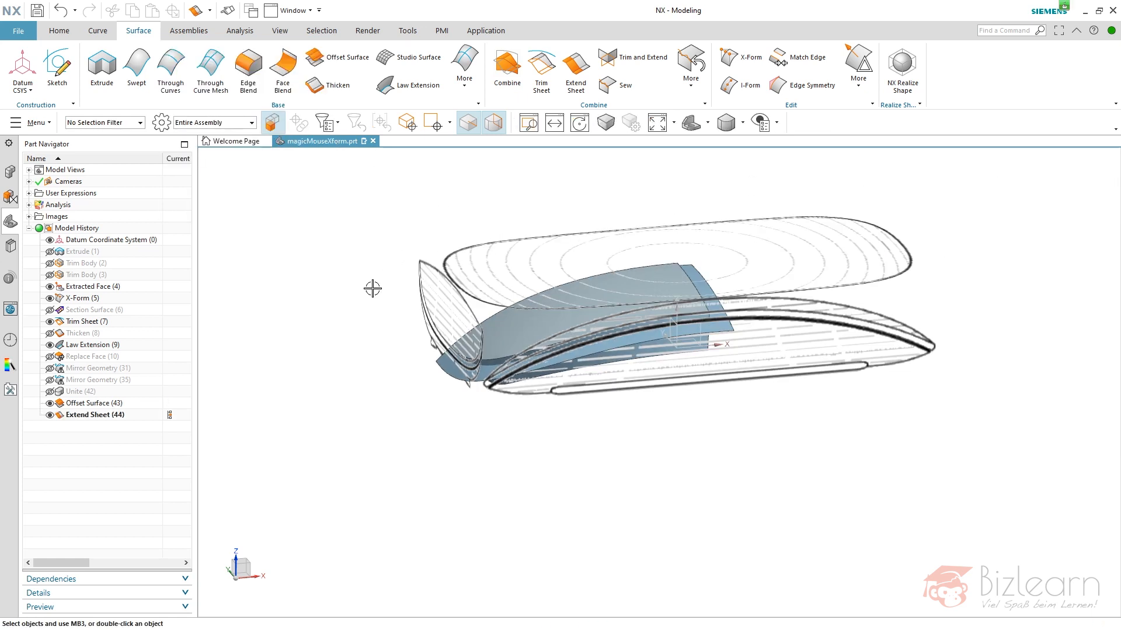
# Hide the side-profile raster image and compare the model rolled back to Offset Surface (43) with its restored Extend Sheet (44) state
pyautogui.scroll(3, 555, 336)
pyautogui.click(168, 403)
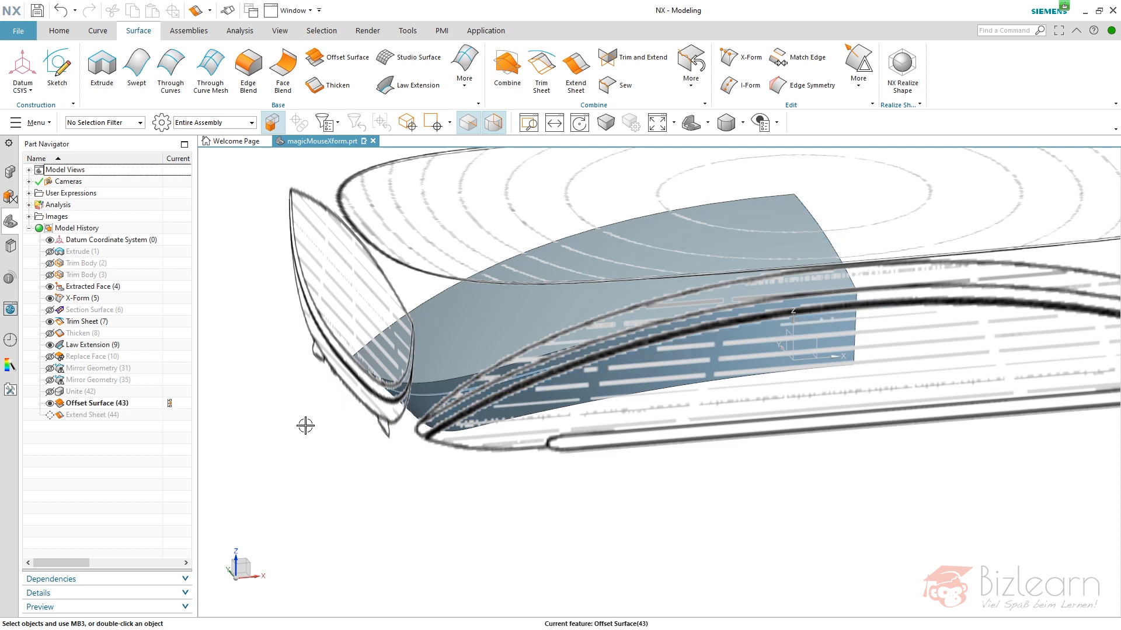
pyautogui.scroll(3, 736, 295)
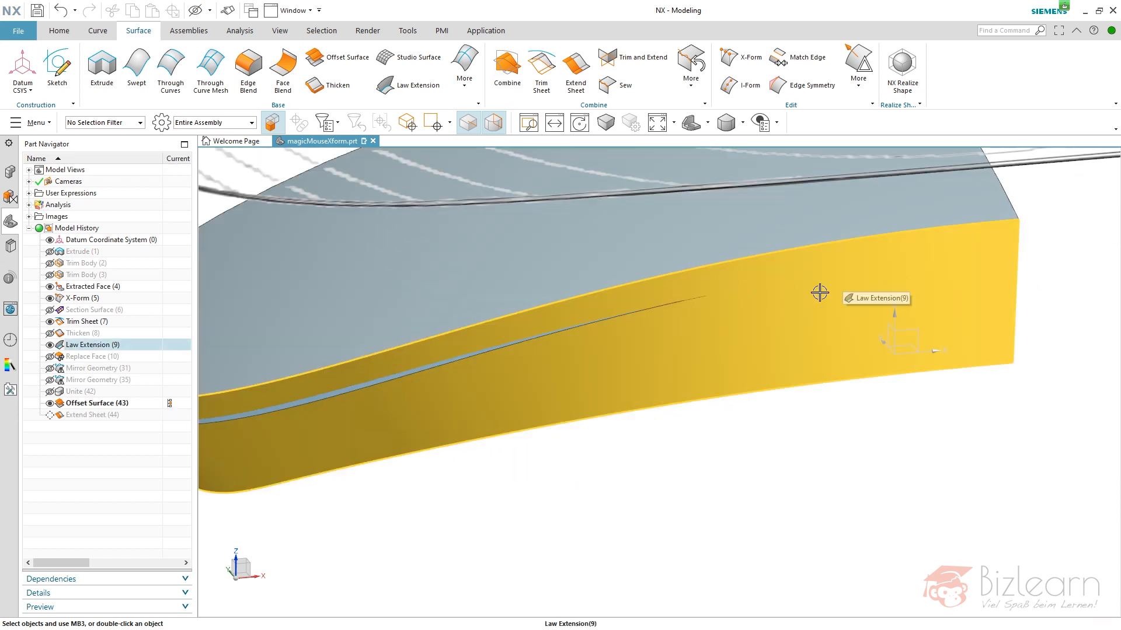
pyautogui.scroll(-3, 718, 349)
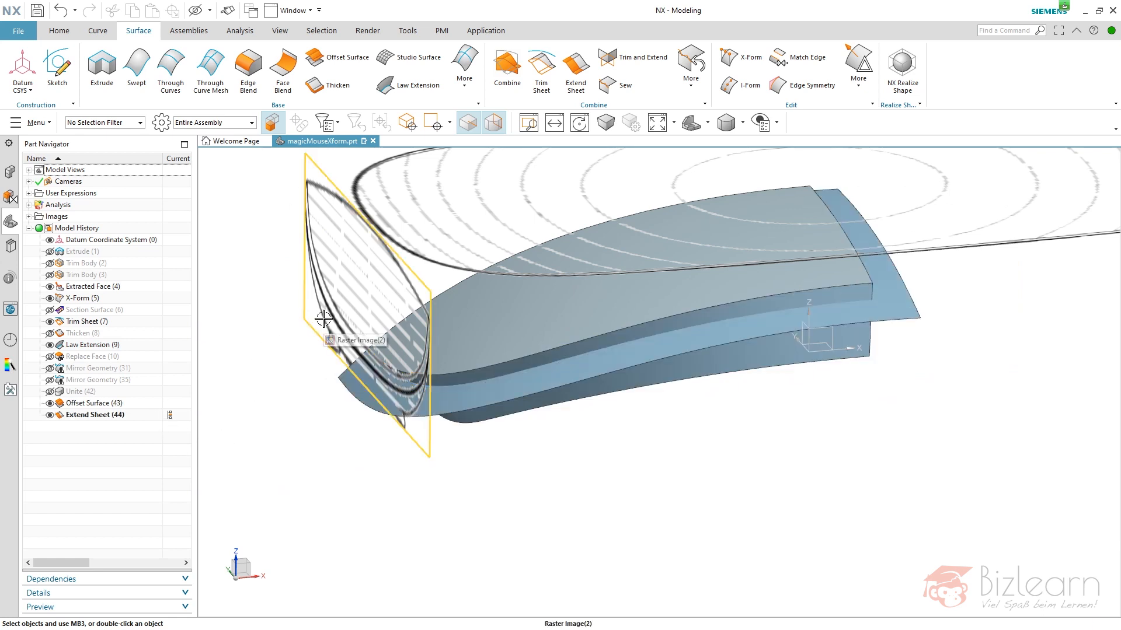
pyautogui.click(138, 416)
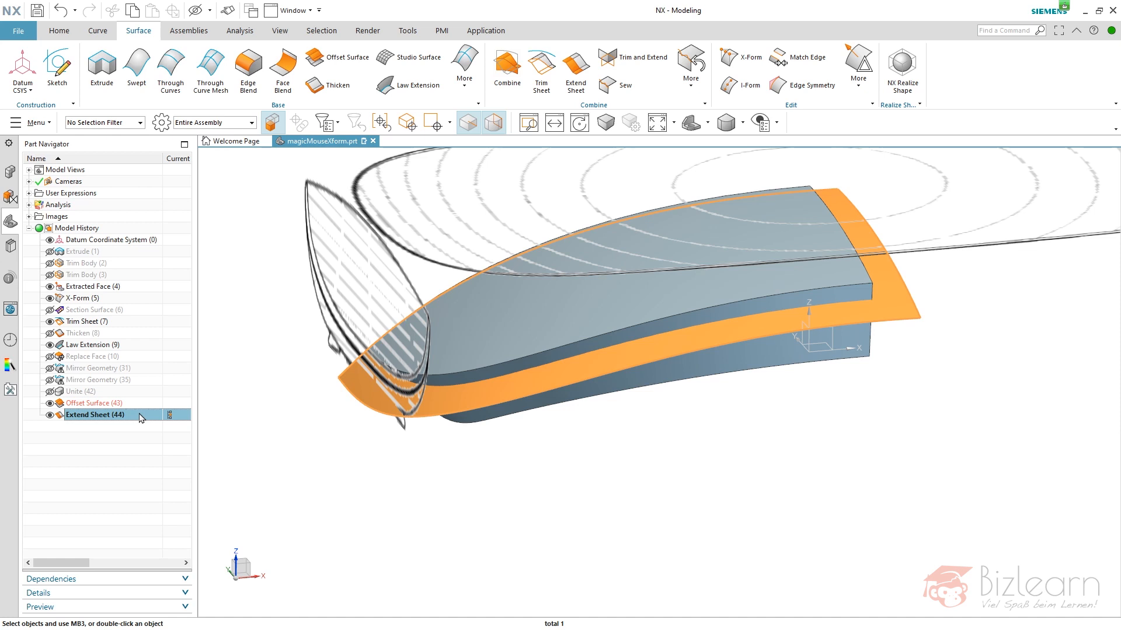
pyautogui.click(120, 435)
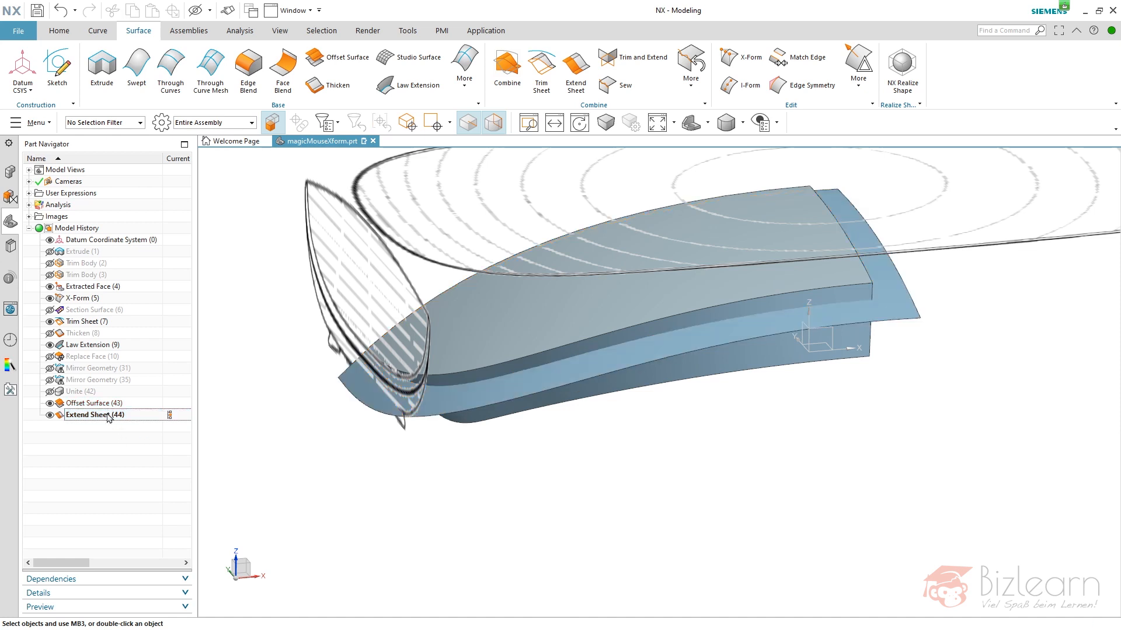
# Create an associative intersection curve between the extended offset sheet and the Law Extension sheet
pyautogui.click(98, 31)
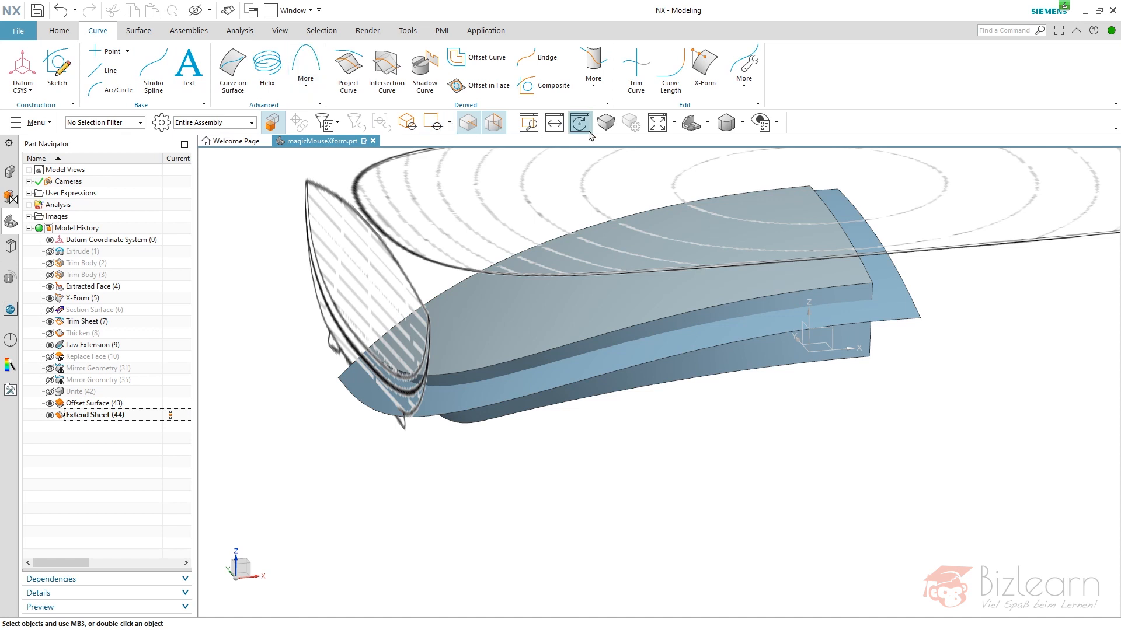
pyautogui.click(387, 71)
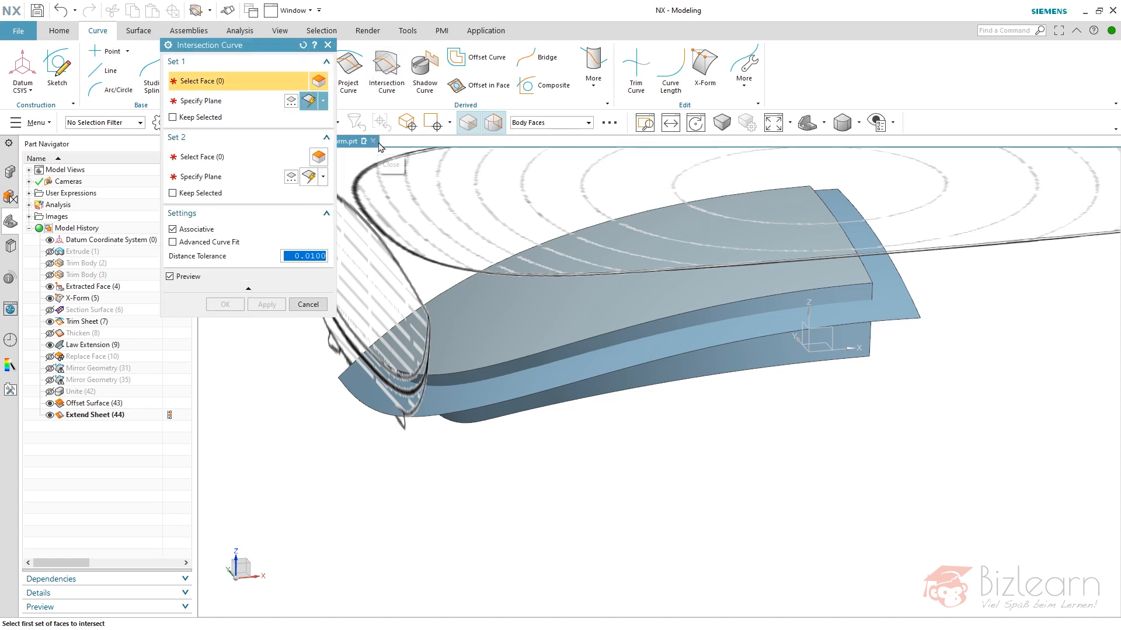
pyautogui.click(440, 390)
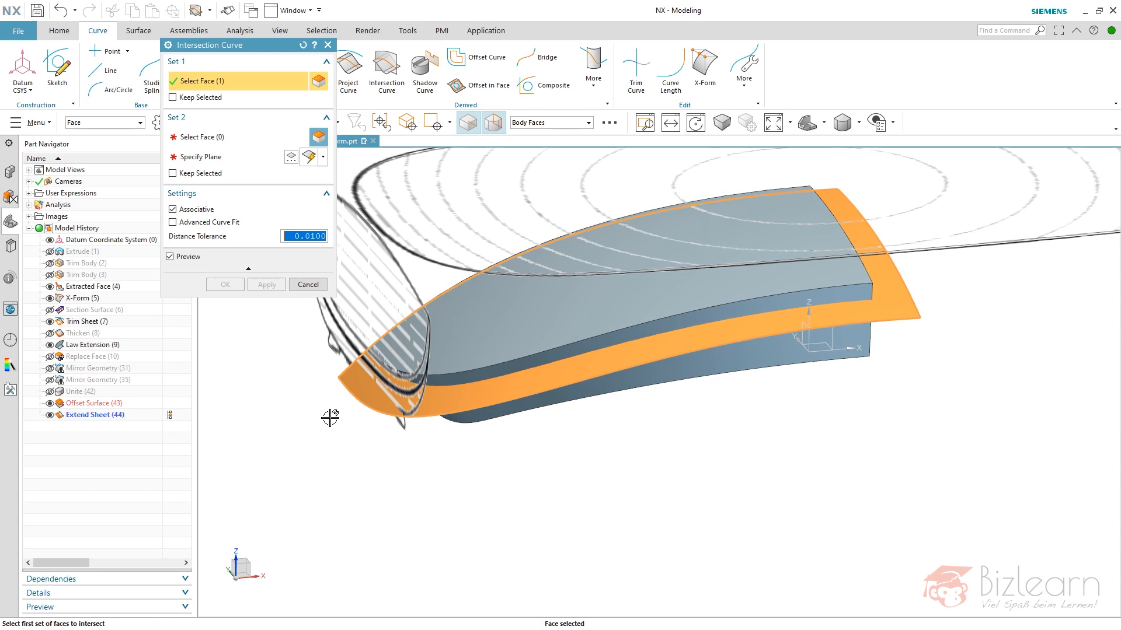
pyautogui.click(488, 389)
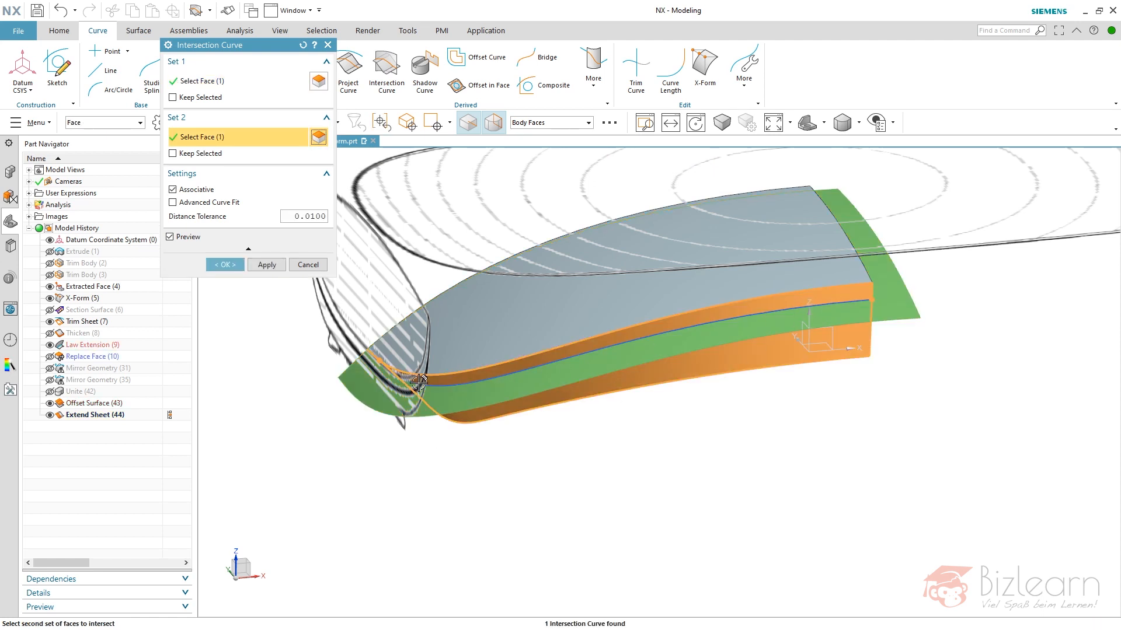
pyautogui.click(237, 32)
pyautogui.click(129, 74)
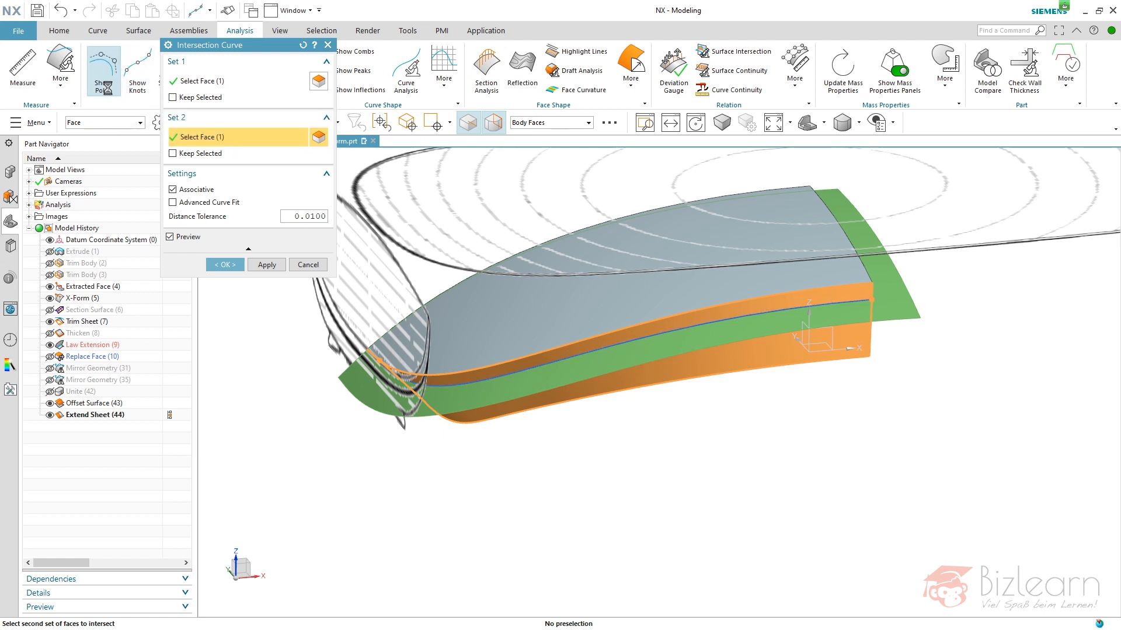
pyautogui.middleClick(276, 320)
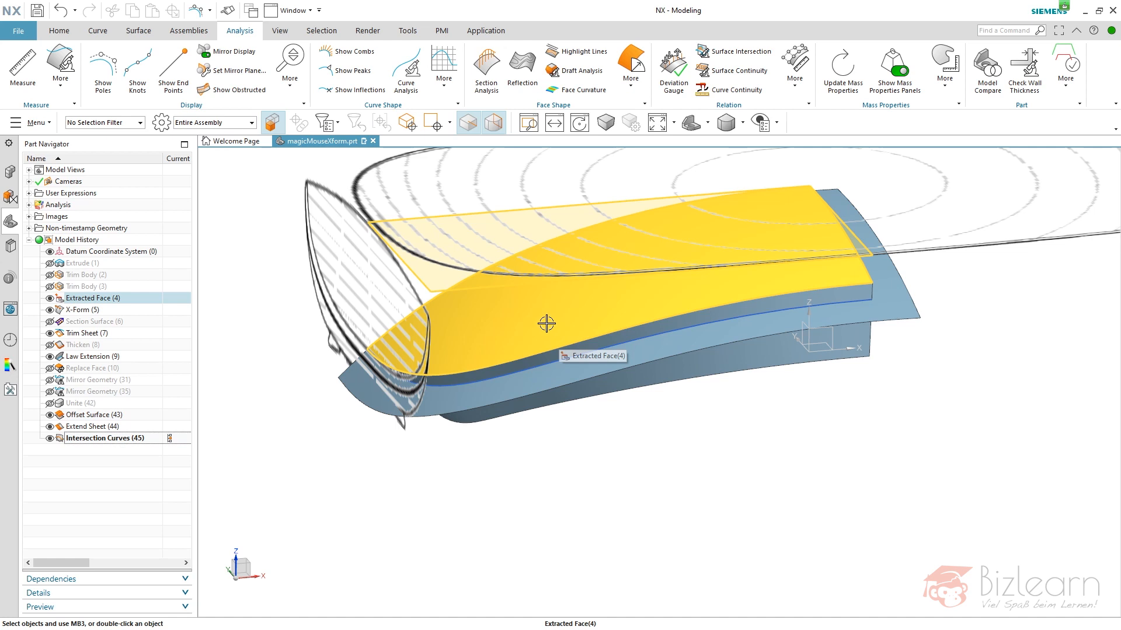
# Hide the top sheet and the extended offset sheet, and view the Law Extension sheet with its intersection curve in the XZ plane
pyautogui.click(515, 338)
pyautogui.hotkey('ctrl', 'b')
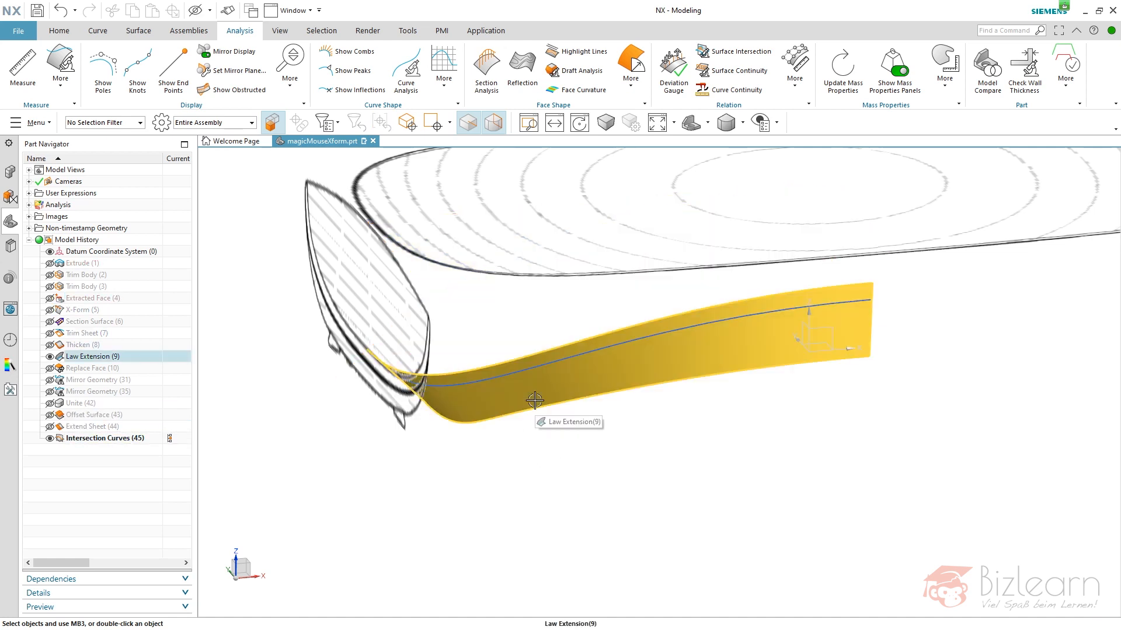
pyautogui.scroll(-1, 529, 408)
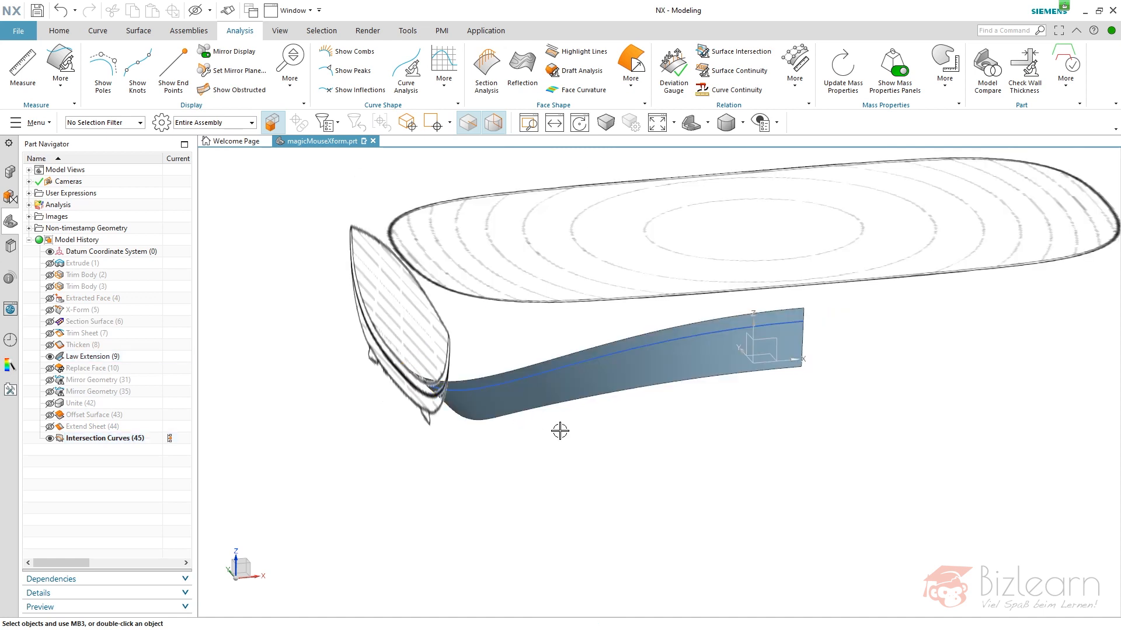
pyautogui.moveTo(560, 426); pyautogui.dragTo(587, 430, button='middle')
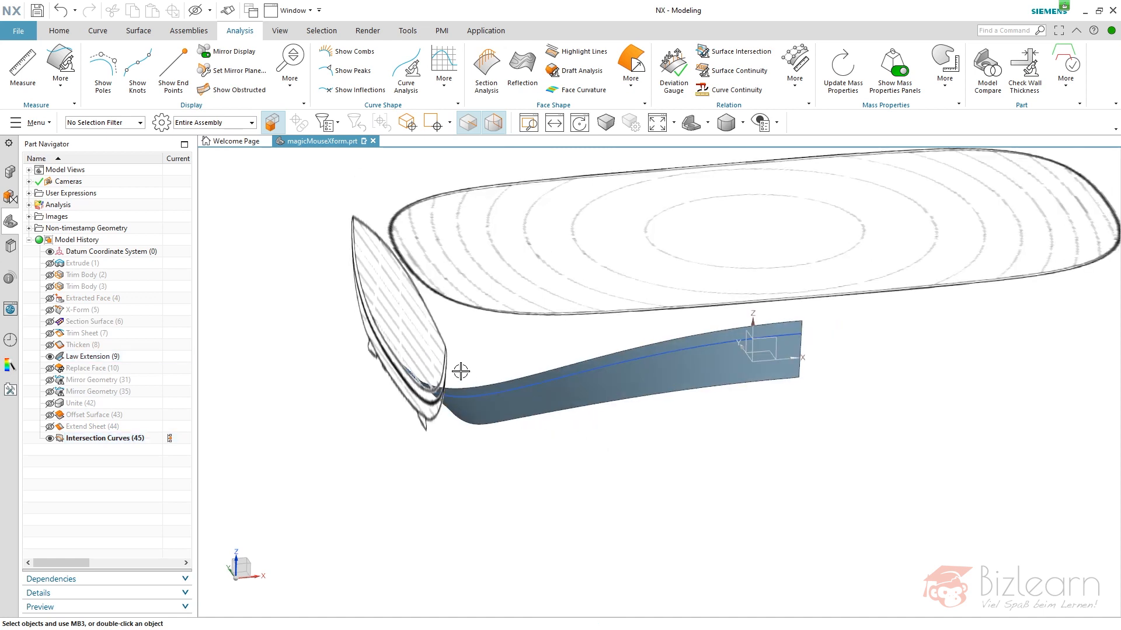
pyautogui.press('F8')
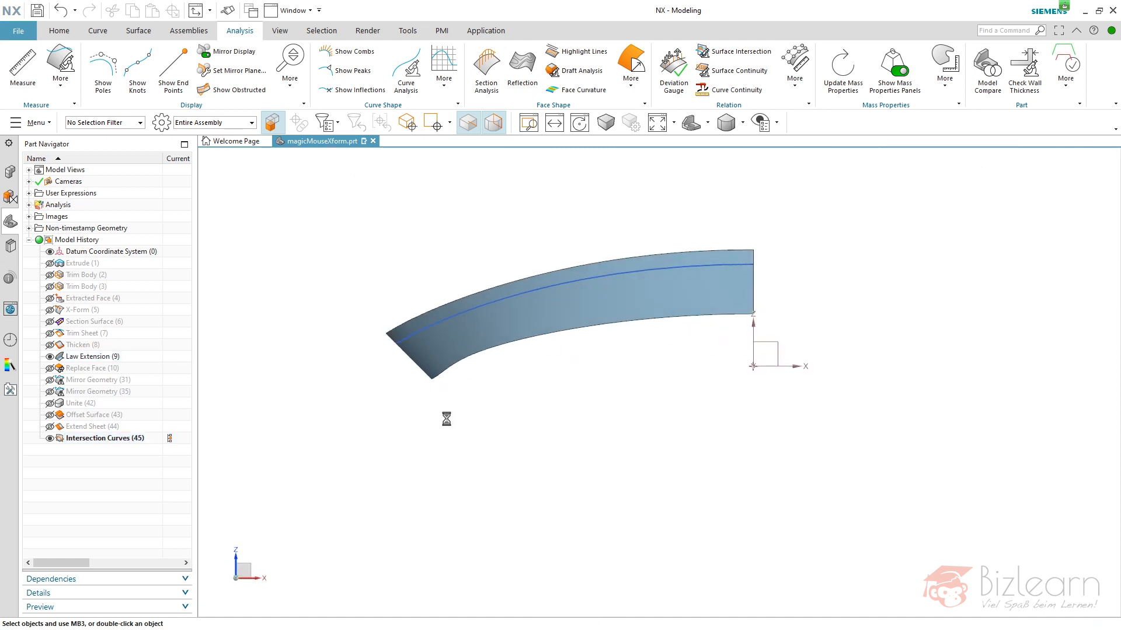
# Show the raster reference images again behind the Law Extension sheet
pyautogui.hotkey('ctrl', 'w')
pyautogui.click(295, 179)
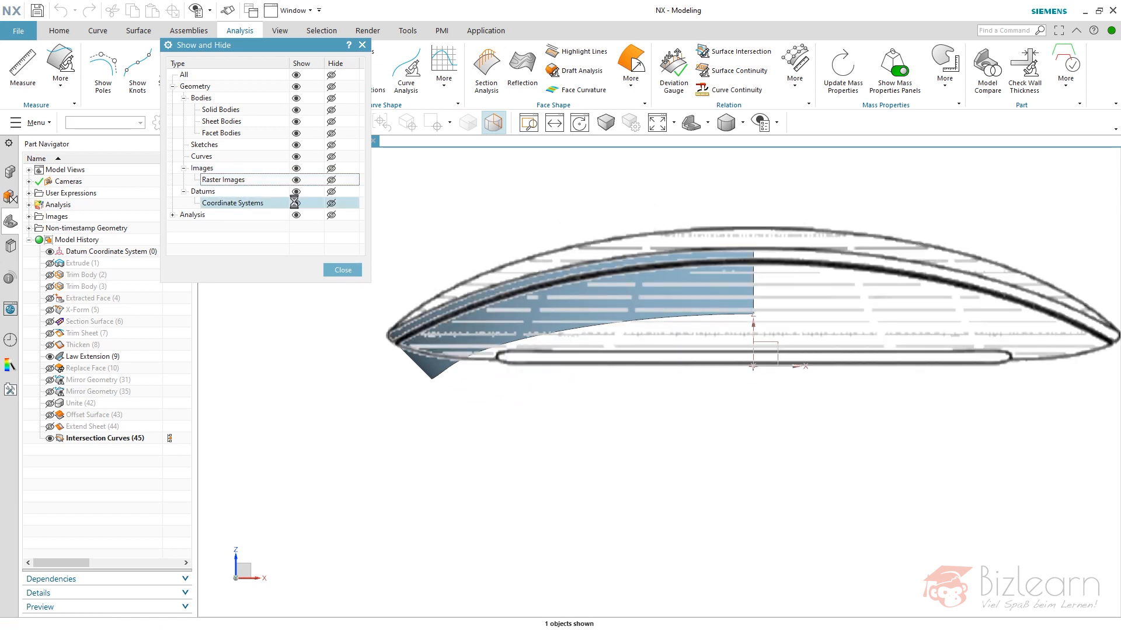
pyautogui.click(343, 270)
pyautogui.scroll(2, 629, 423)
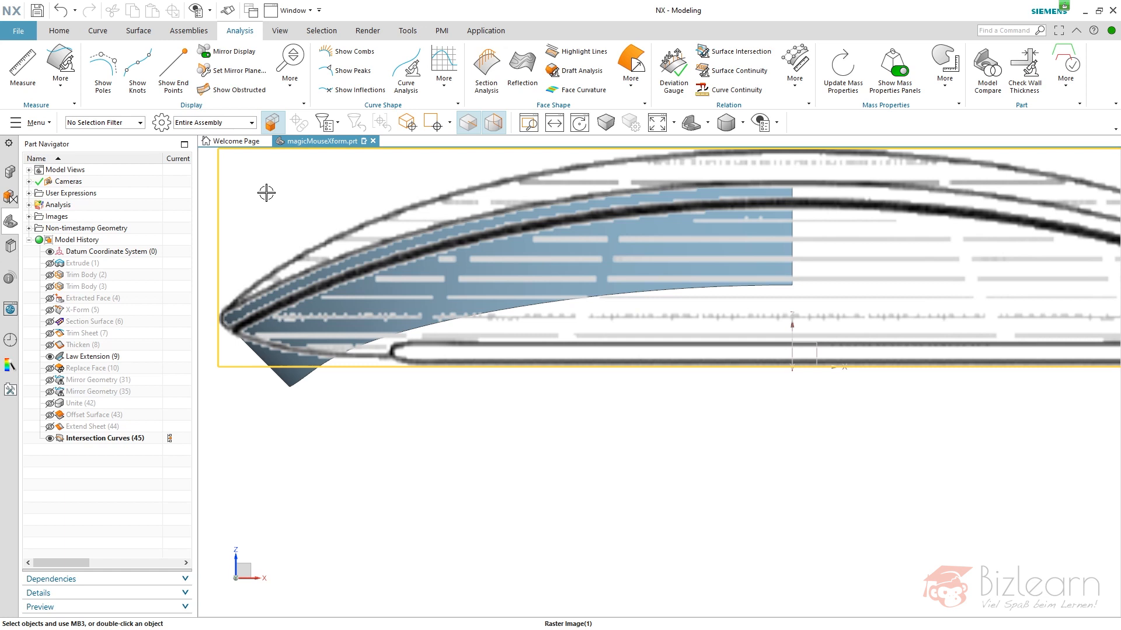
# Create a dynamic datum coordinate system offset 1 mm along Z from the original one
pyautogui.click(60, 31)
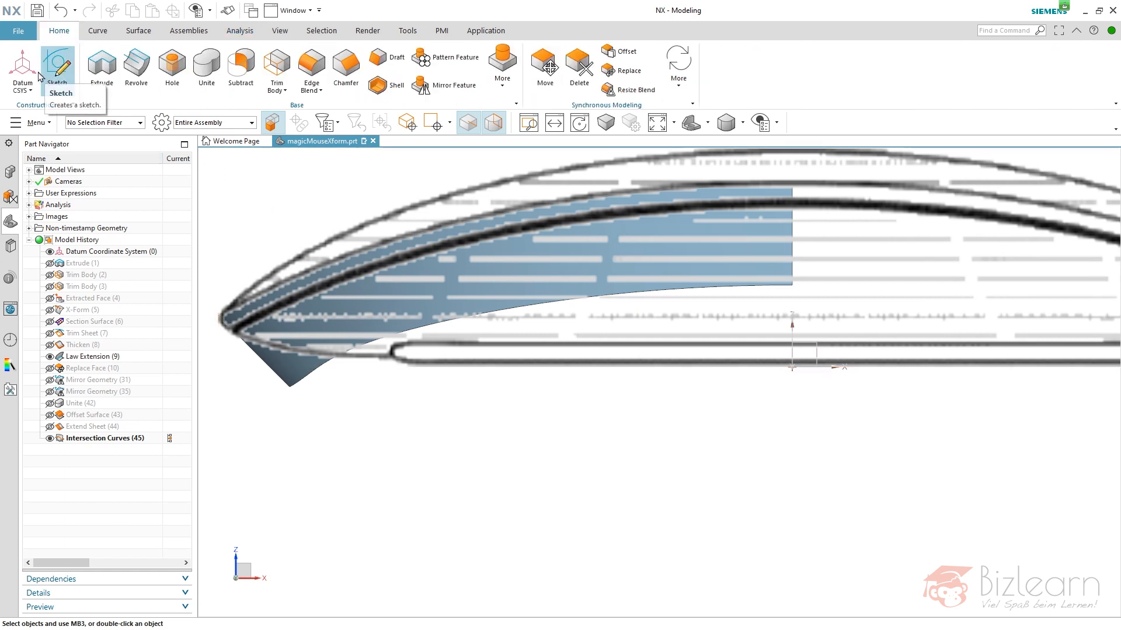
pyautogui.click(43, 76)
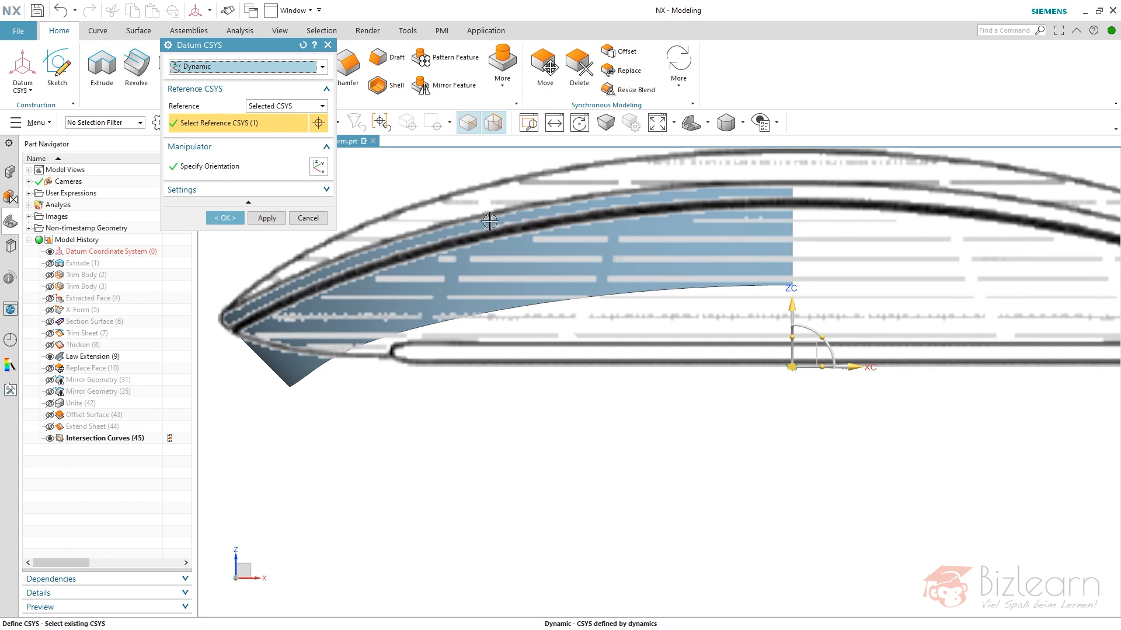
pyautogui.click(792, 309)
pyautogui.write('1')
pyautogui.middleClick(817, 318)
# Create an associative line from the raised datum's origin, normal to its YZ plane, with an end limit of -40 mm
pyautogui.click(97, 31)
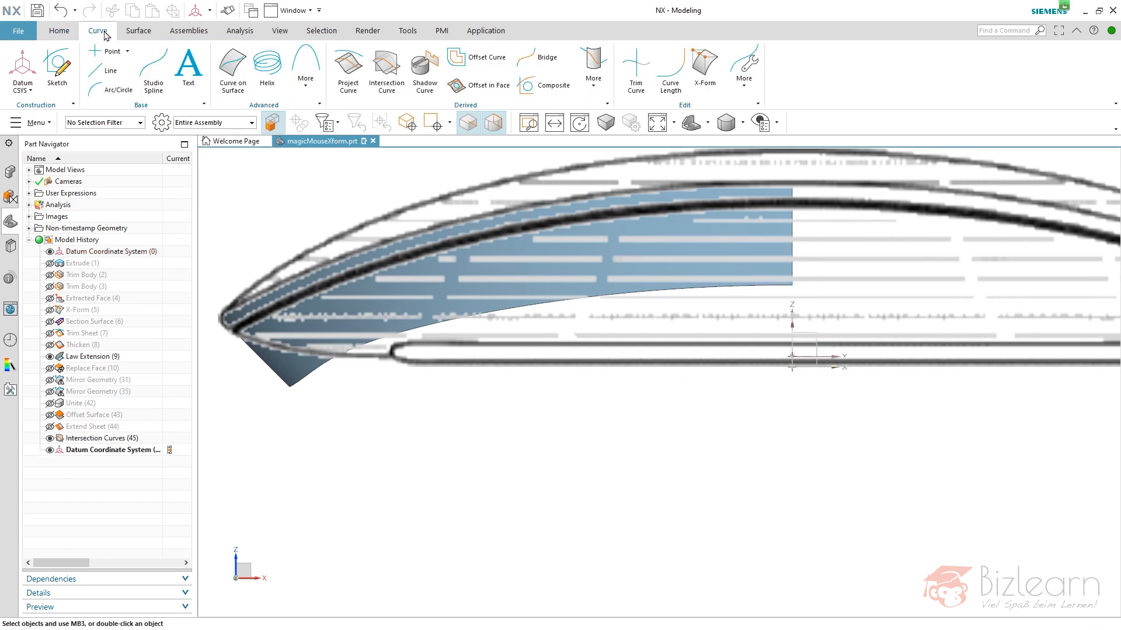
pyautogui.click(105, 70)
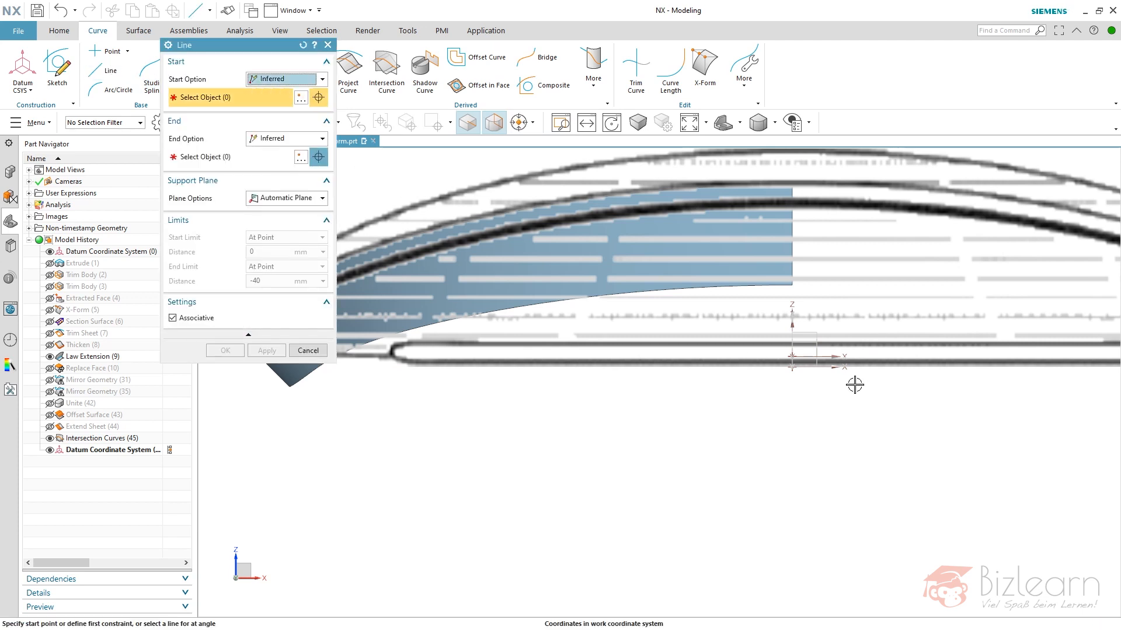
pyautogui.click(794, 356)
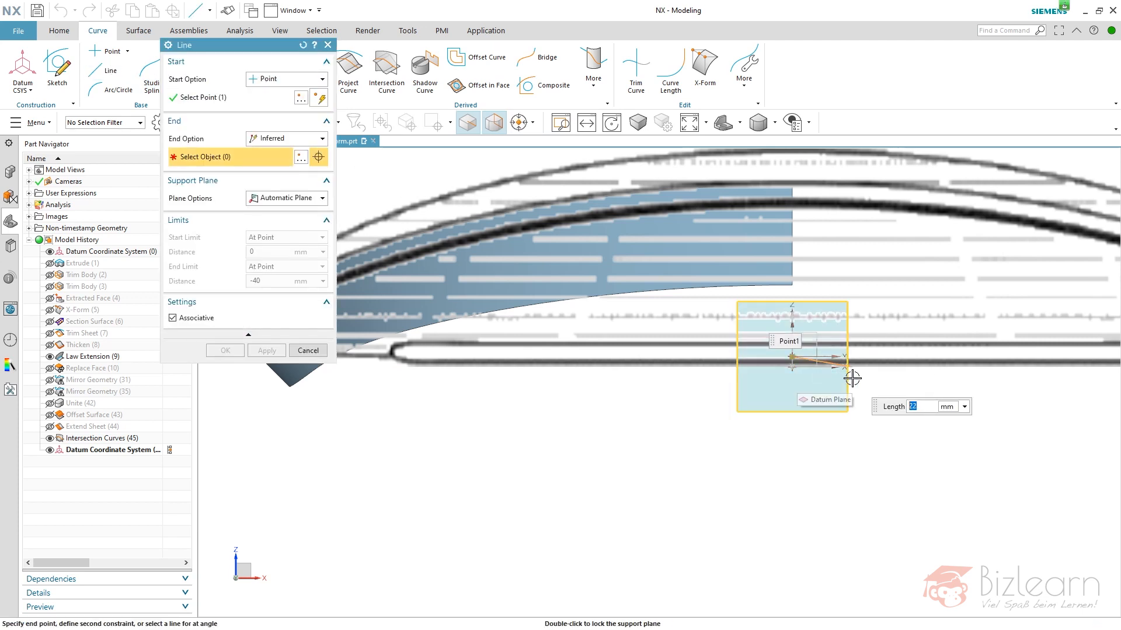
pyautogui.click(289, 138)
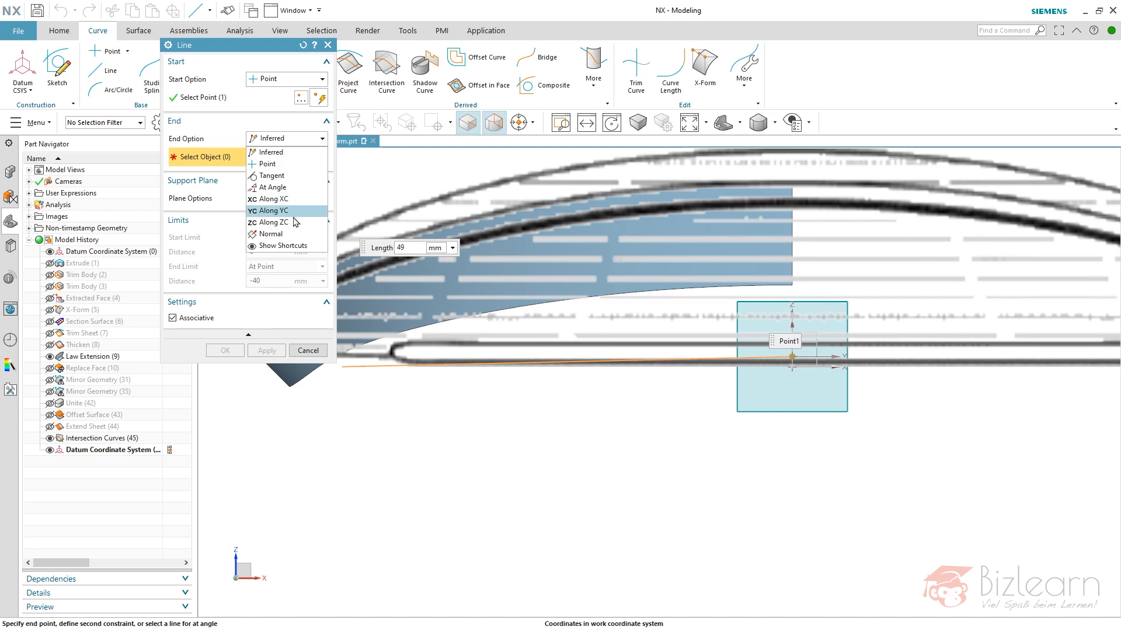
pyautogui.click(283, 234)
pyautogui.moveTo(583, 327); pyautogui.dragTo(671, 330, button='middle')
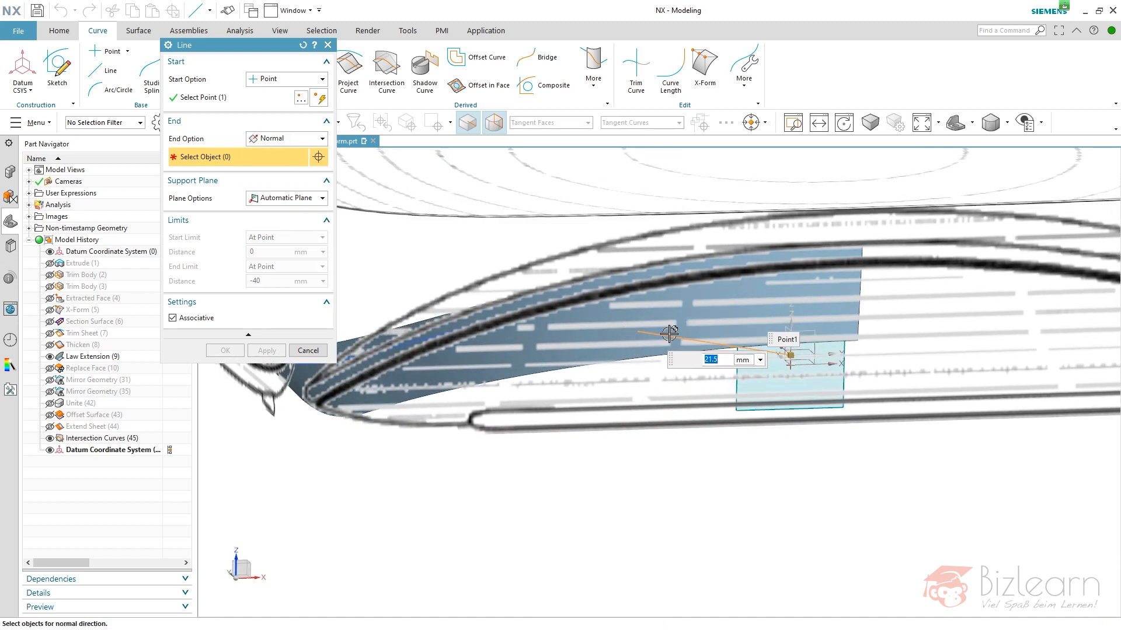
pyautogui.click(750, 317)
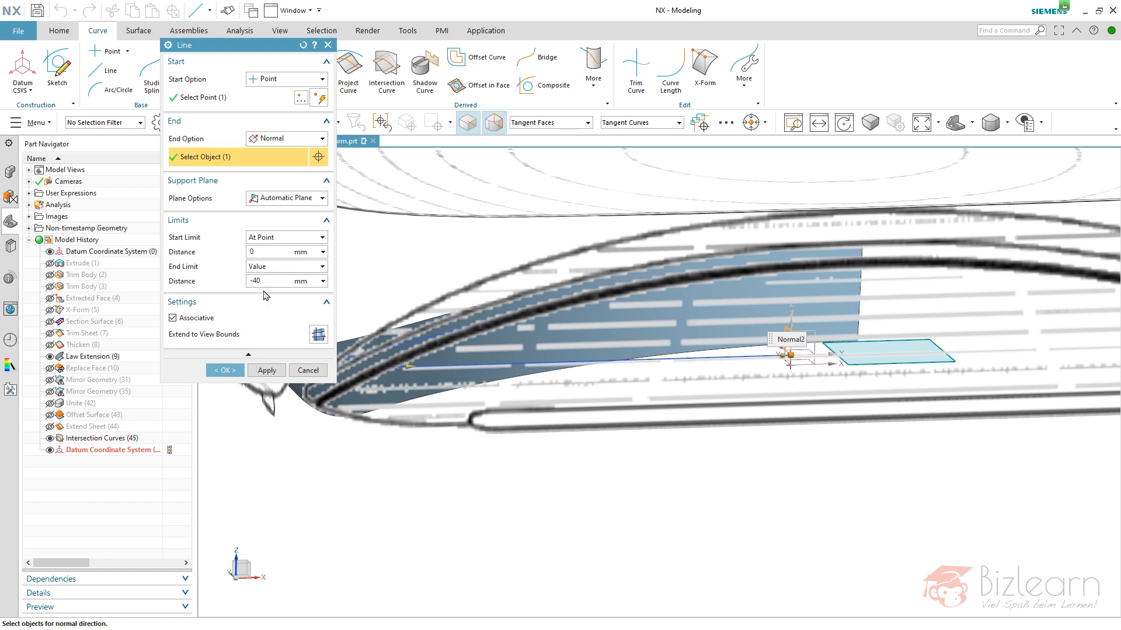
pyautogui.click(225, 370)
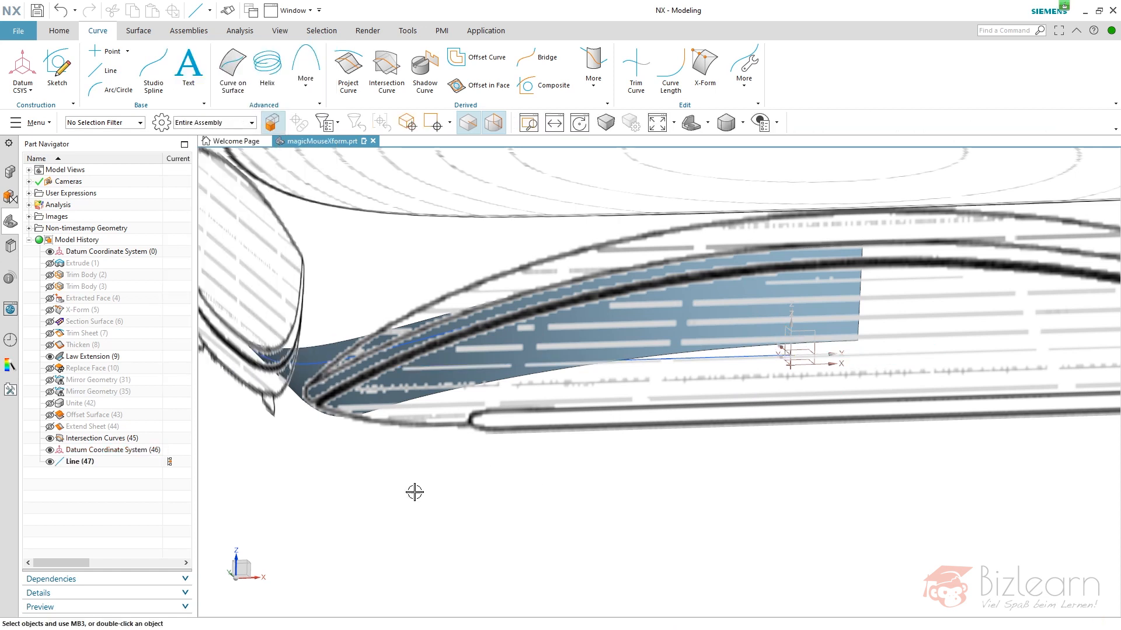
# Compare the new line with the side-profile image in the XZ plane, and hide the original datum coordinate system
pyautogui.press('F8')
pyautogui.click(112, 464)
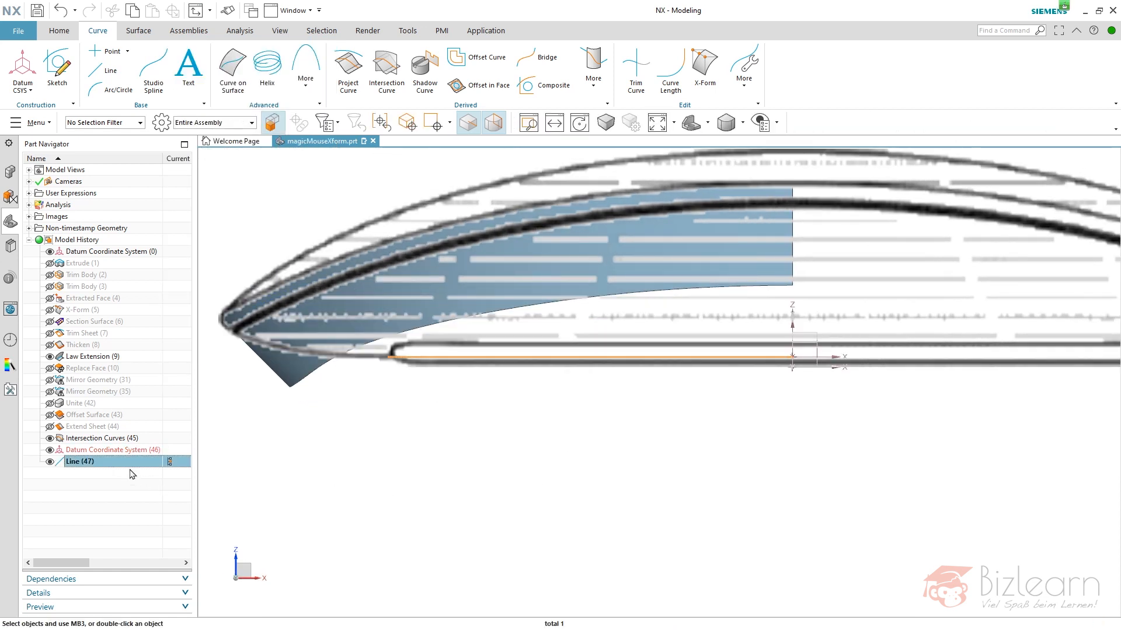
pyautogui.scroll(3, 378, 360)
pyautogui.scroll(-3, 338, 400)
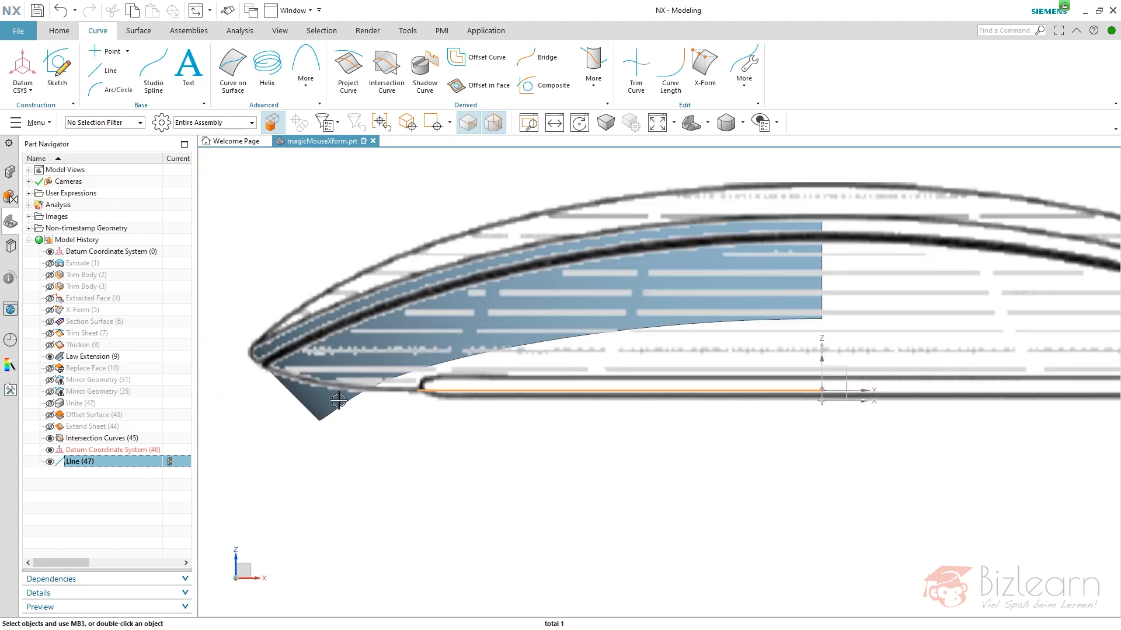
pyautogui.press('Escape')
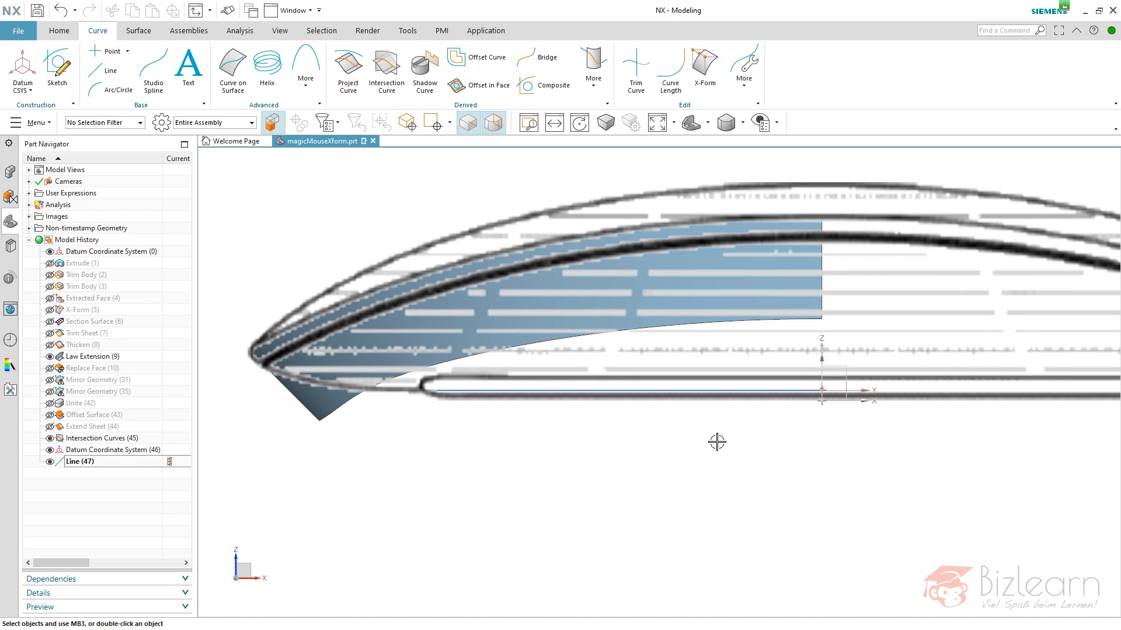
pyautogui.moveTo(758, 431); pyautogui.dragTo(714, 420, button='middle')
pyautogui.scroll(3, 787, 421)
pyautogui.click(716, 402)
pyautogui.hotkey('ctrl', 'b')
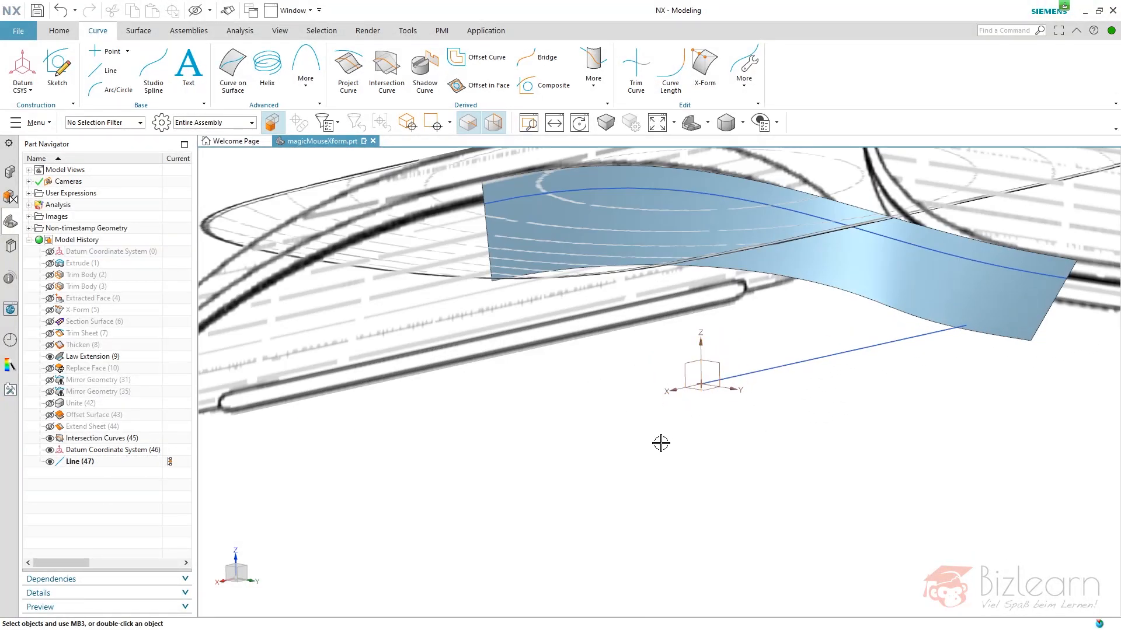
# Start a through-points Studio Spline from the raised datum's origin to the near end of the intersection curve
pyautogui.scroll(-3, 639, 444)
pyautogui.scroll(1, 739, 415)
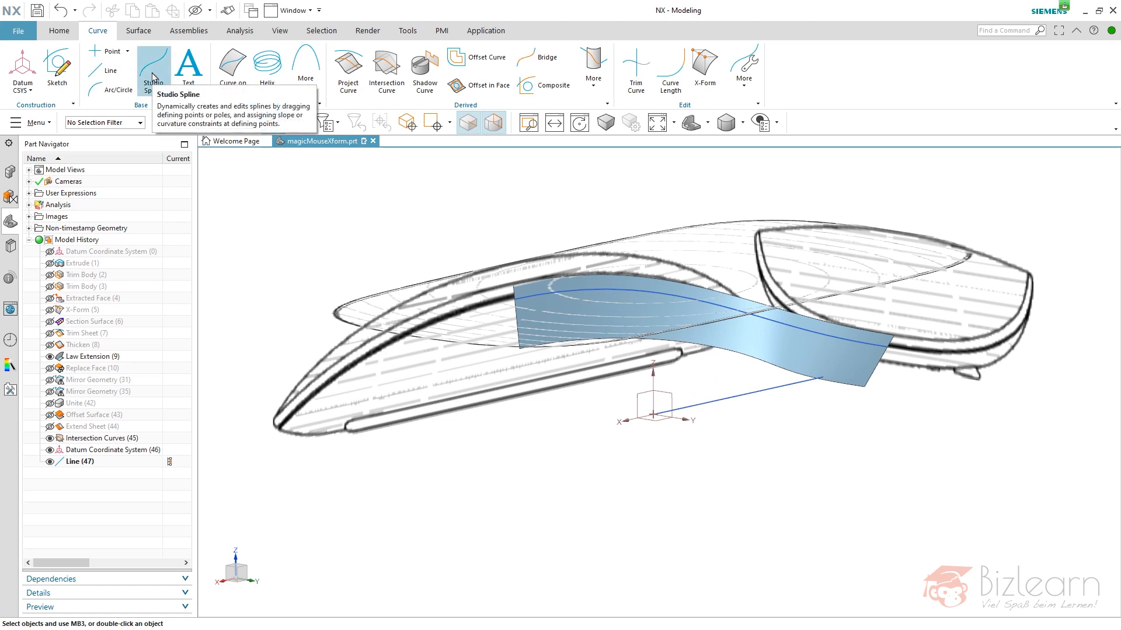
pyautogui.click(153, 77)
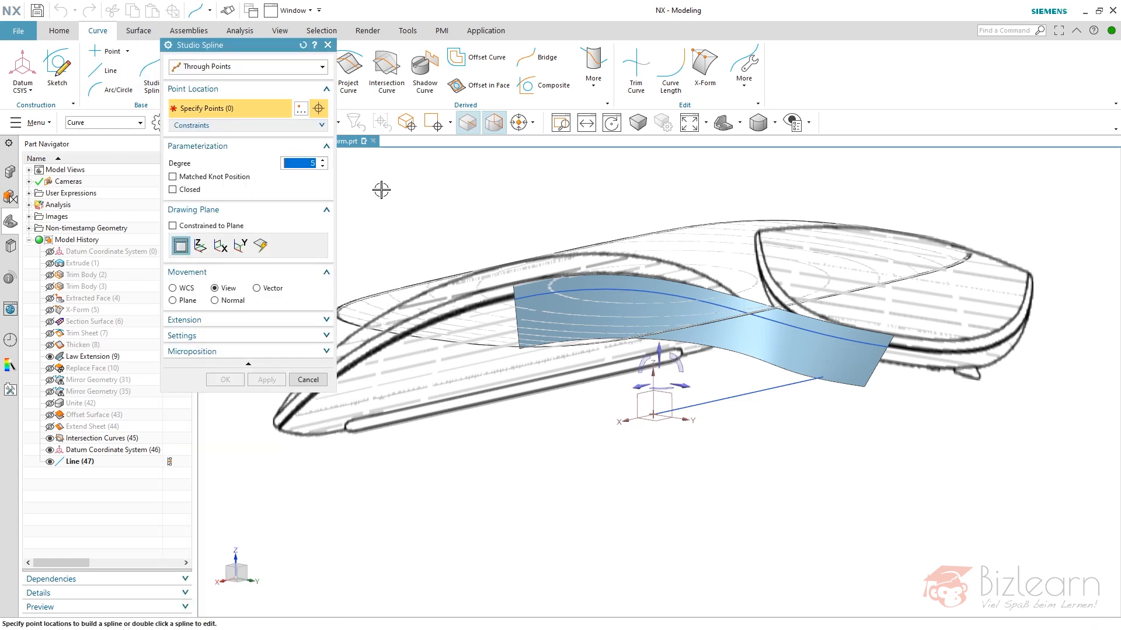
pyautogui.scroll(-2, 585, 301)
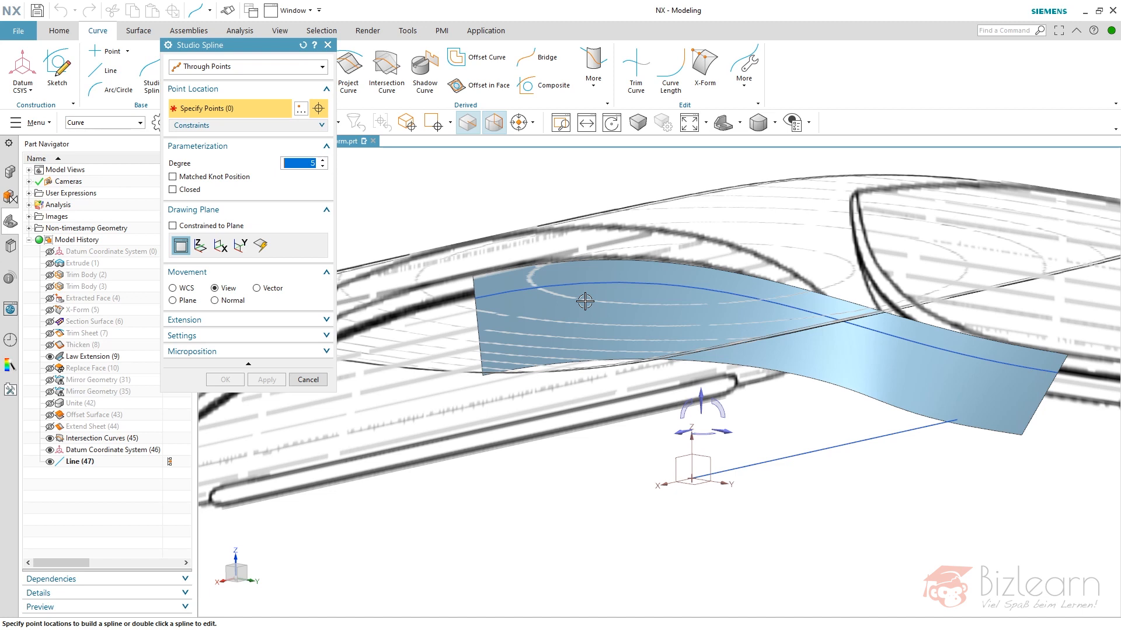
pyautogui.click(694, 480)
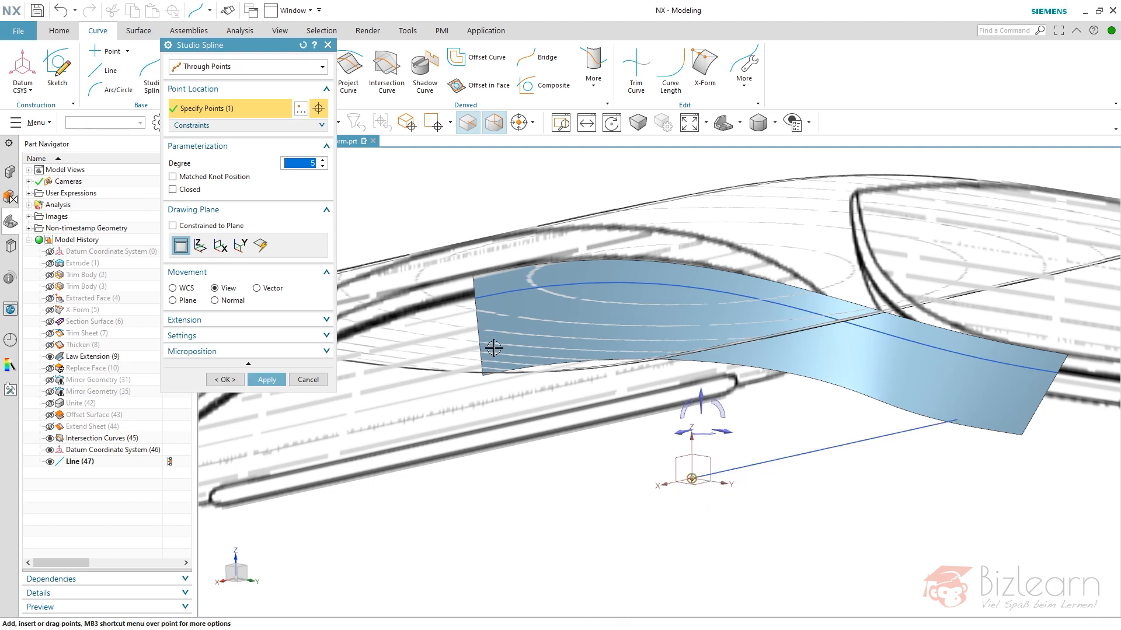
pyautogui.click(475, 299)
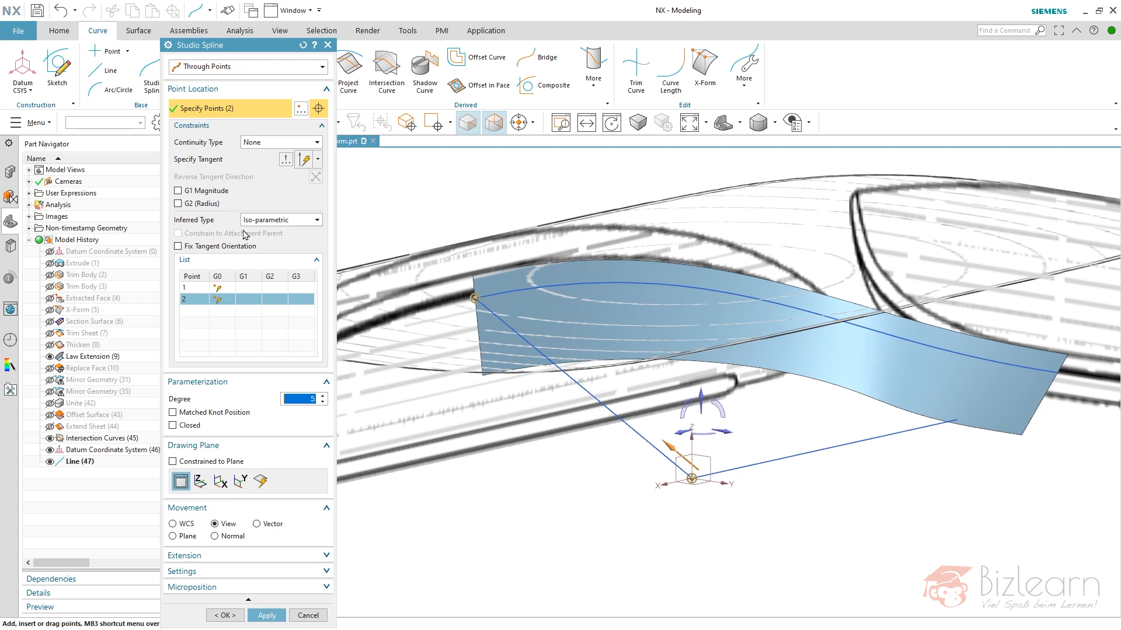
# Constrain the spline's first point G1 tangent to the normal of the raised datum's XZ plane, with the direction reversed
pyautogui.click(230, 288)
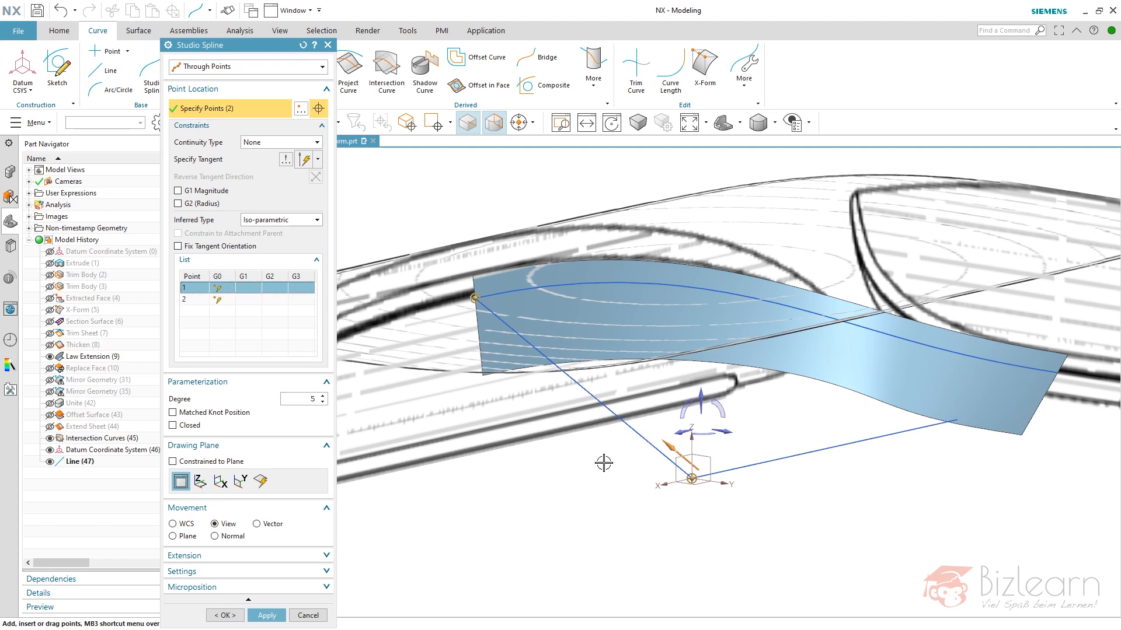
pyautogui.click(248, 163)
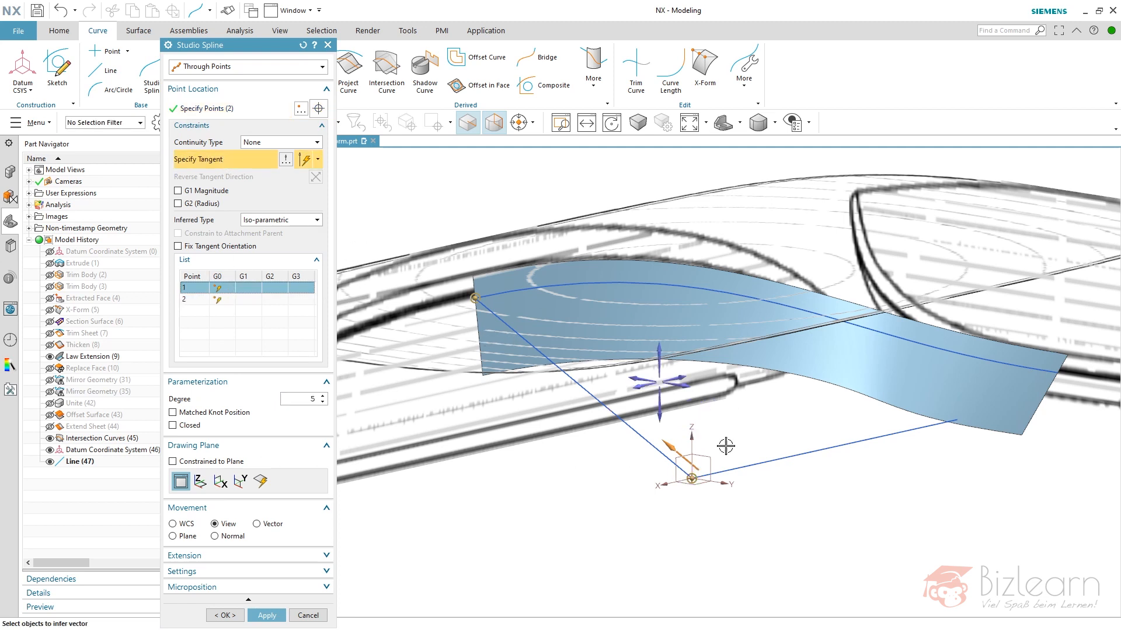
pyautogui.click(679, 459)
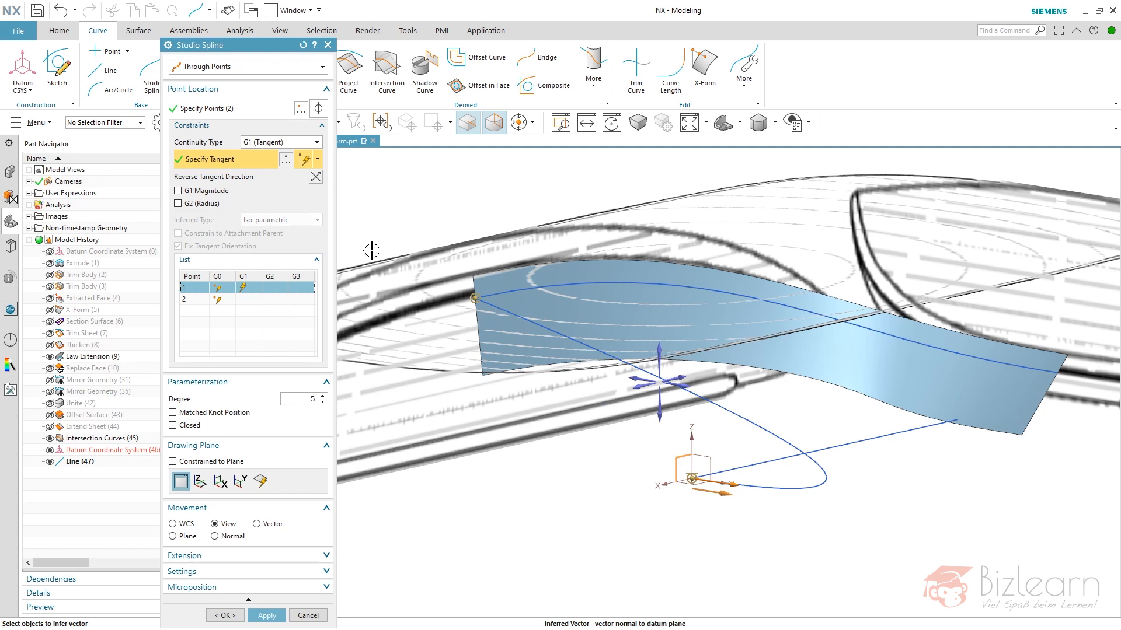
pyautogui.click(315, 177)
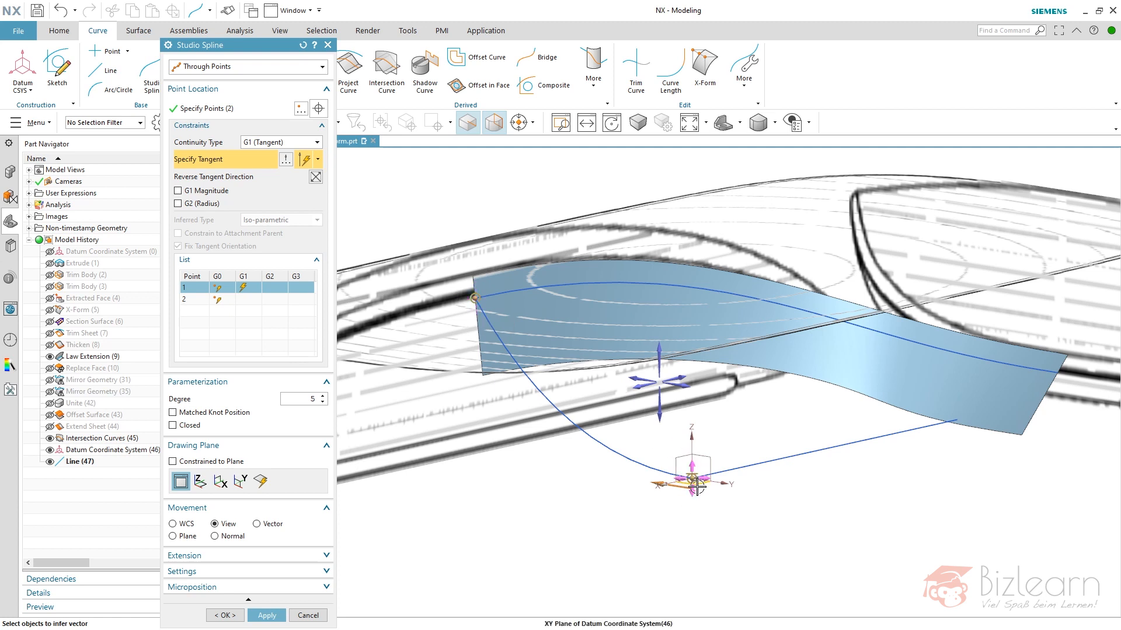
# Reduce the spline's degree to 2 and turn on the display of its poles and knots
pyautogui.click(322, 402)
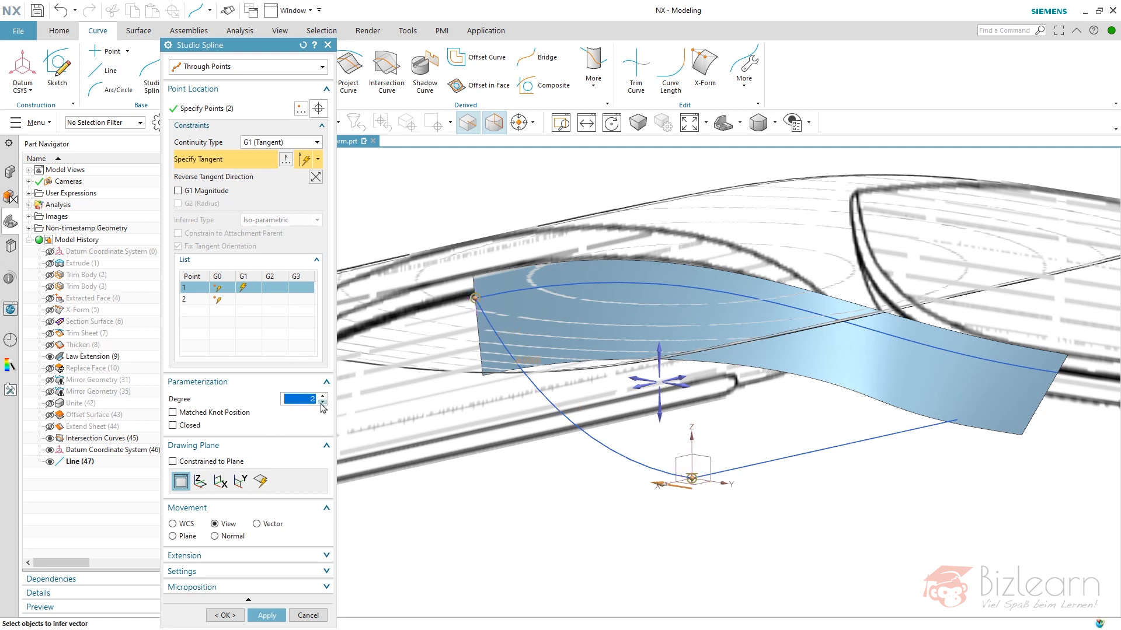
pyautogui.click(240, 31)
pyautogui.click(103, 75)
pyautogui.click(138, 75)
pyautogui.moveTo(592, 500); pyautogui.dragTo(598, 485, button='middle')
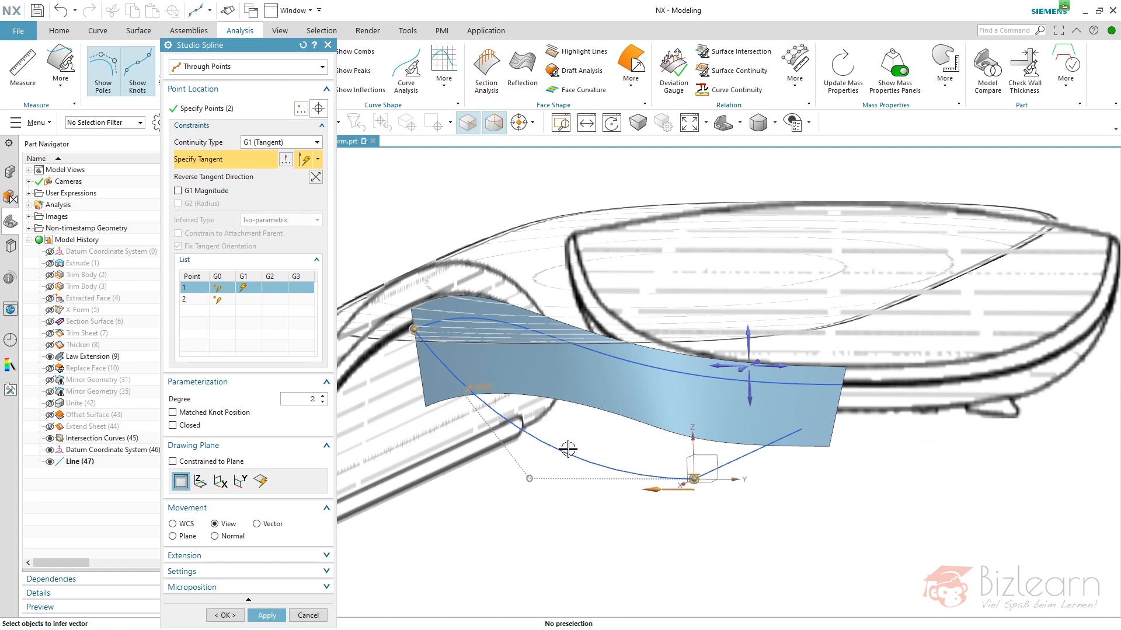
pyautogui.moveTo(567, 448); pyautogui.dragTo(600, 448, button='middle')
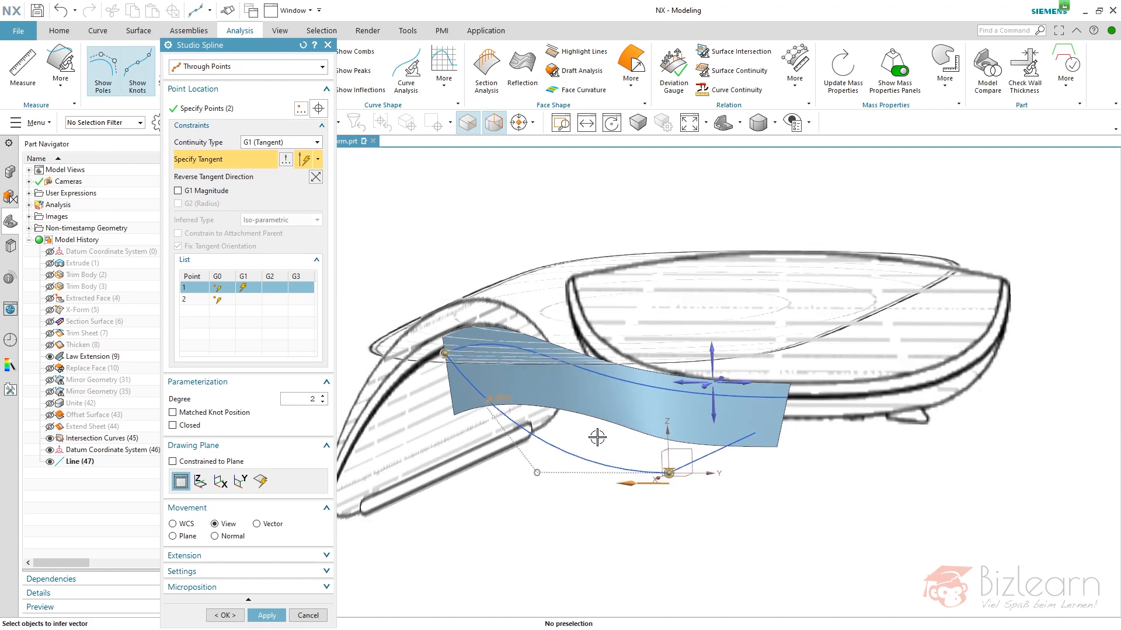
pyautogui.moveTo(682, 505); pyautogui.dragTo(686, 501, button='middle')
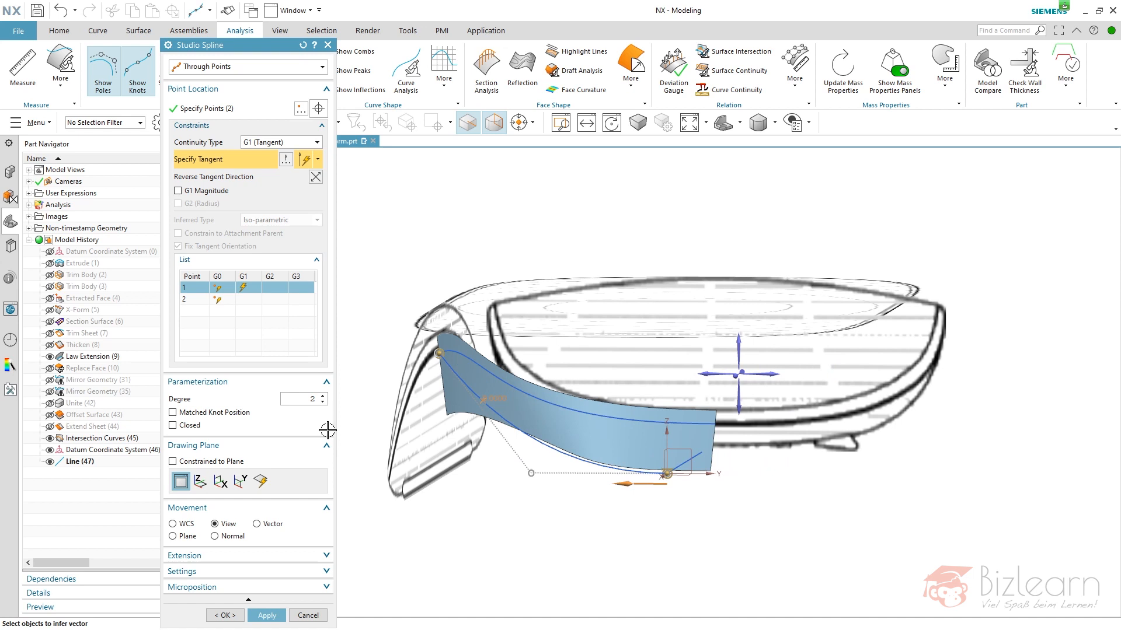
# Hide the Law Extension sheet and compare the spline with the end-profile image in the YZ plane
pyautogui.click(50, 357)
pyautogui.moveTo(530, 537); pyautogui.dragTo(417, 489, button='middle')
pyautogui.press('F8')
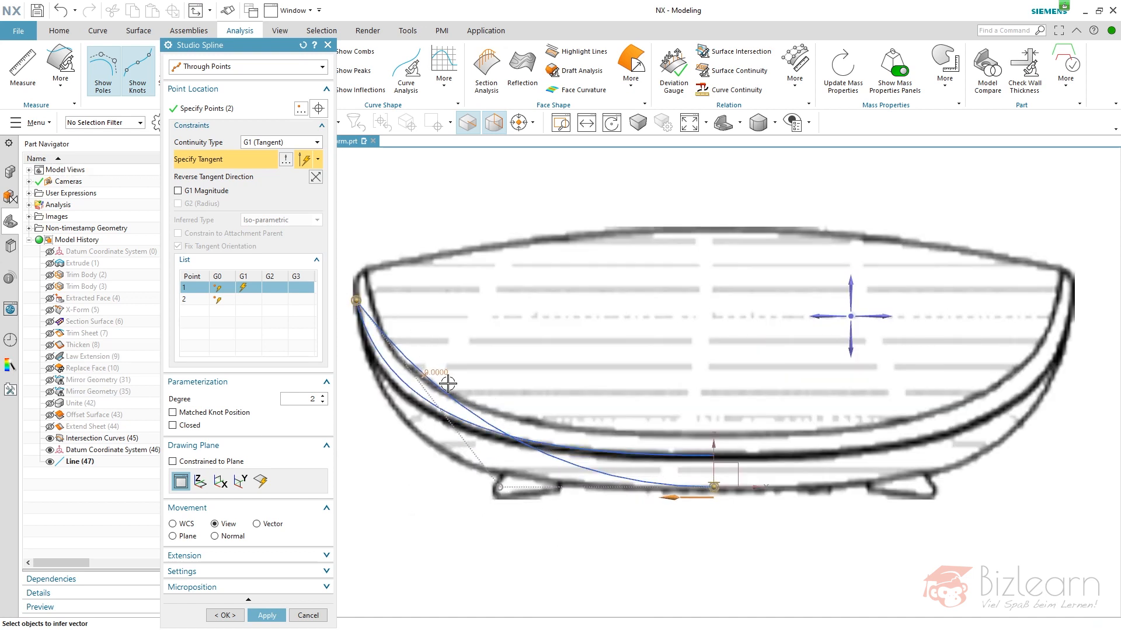
pyautogui.scroll(-2, 542, 404)
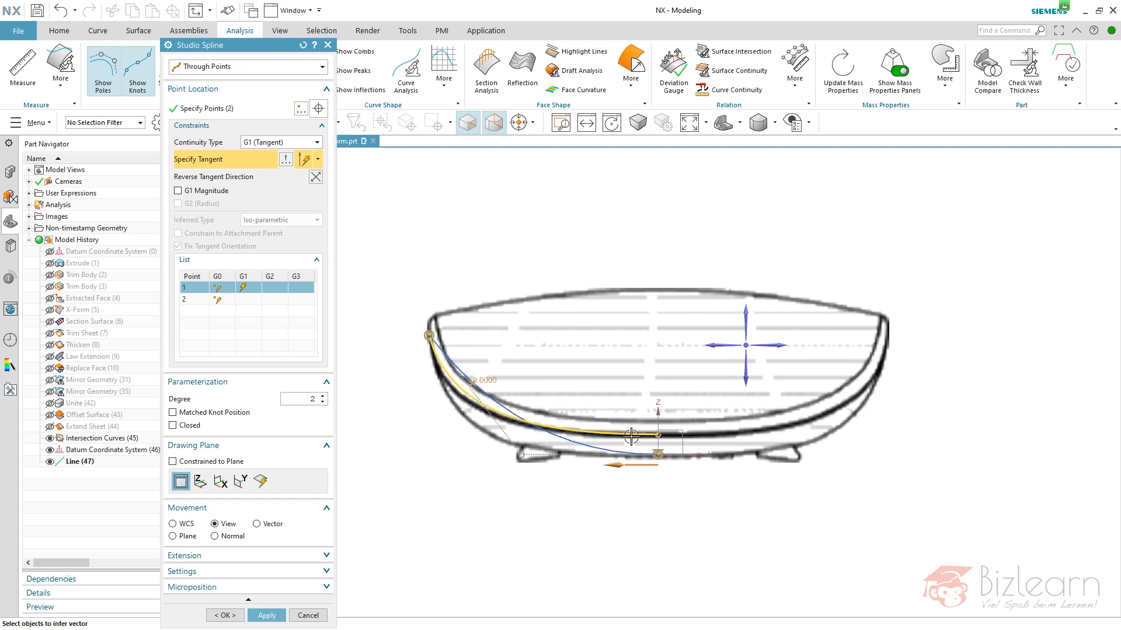
# Show the Law Extension sheet and constrain the spline's second point G1 tangent to the sheet's near end edge
pyautogui.rightClick(432, 338)
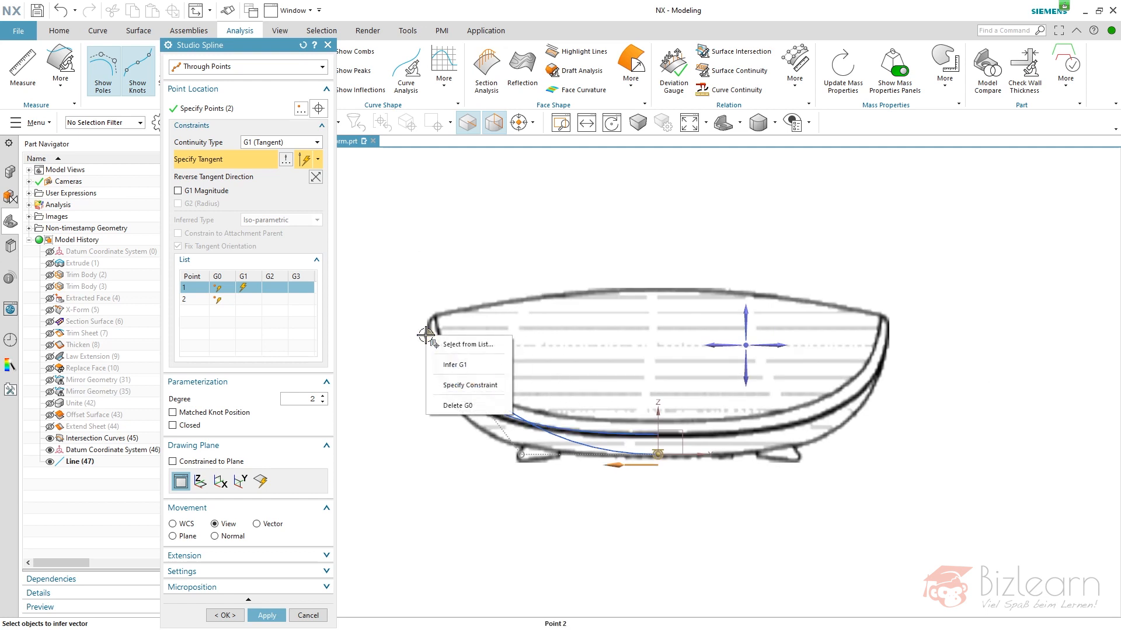
pyautogui.click(470, 386)
pyautogui.scroll(-2, 496, 295)
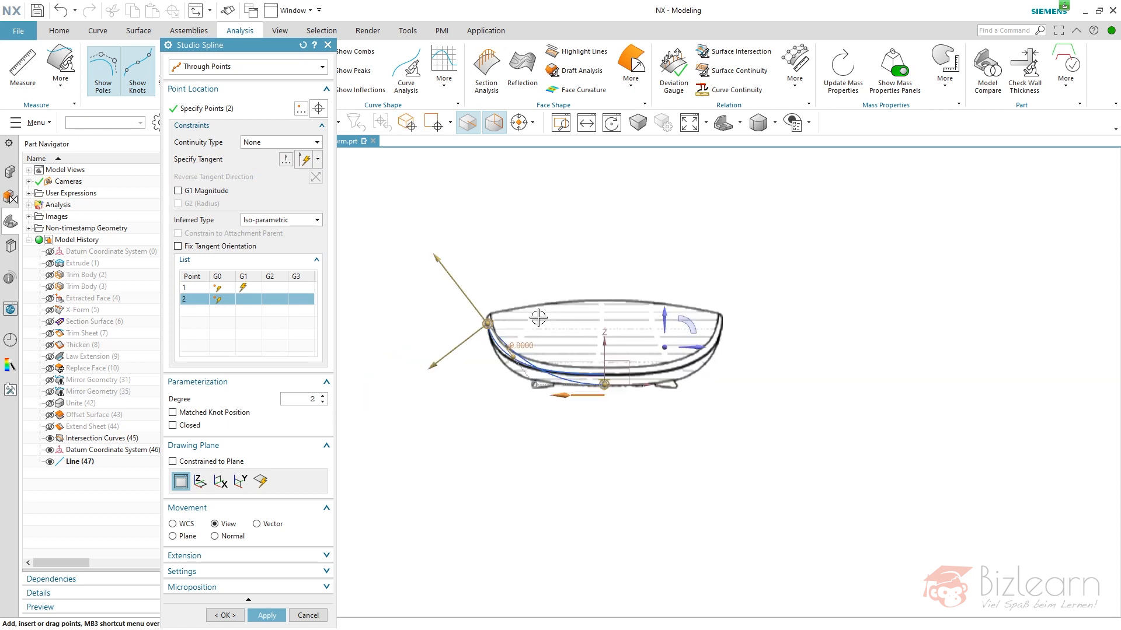
pyautogui.moveTo(495, 295); pyautogui.dragTo(472, 289, button='middle')
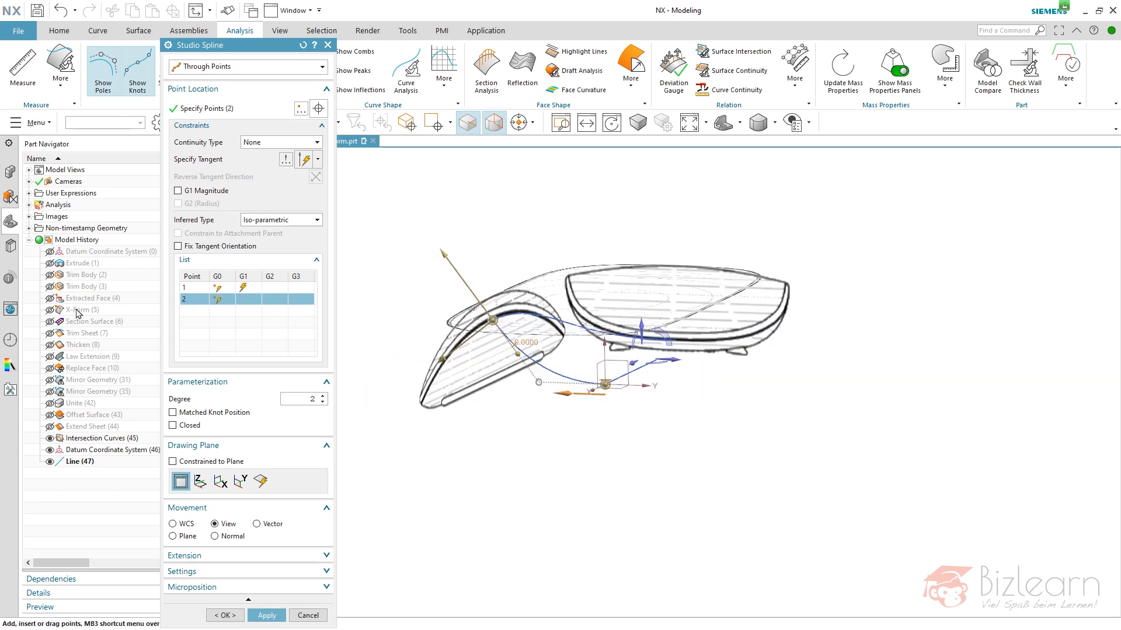
pyautogui.click(50, 356)
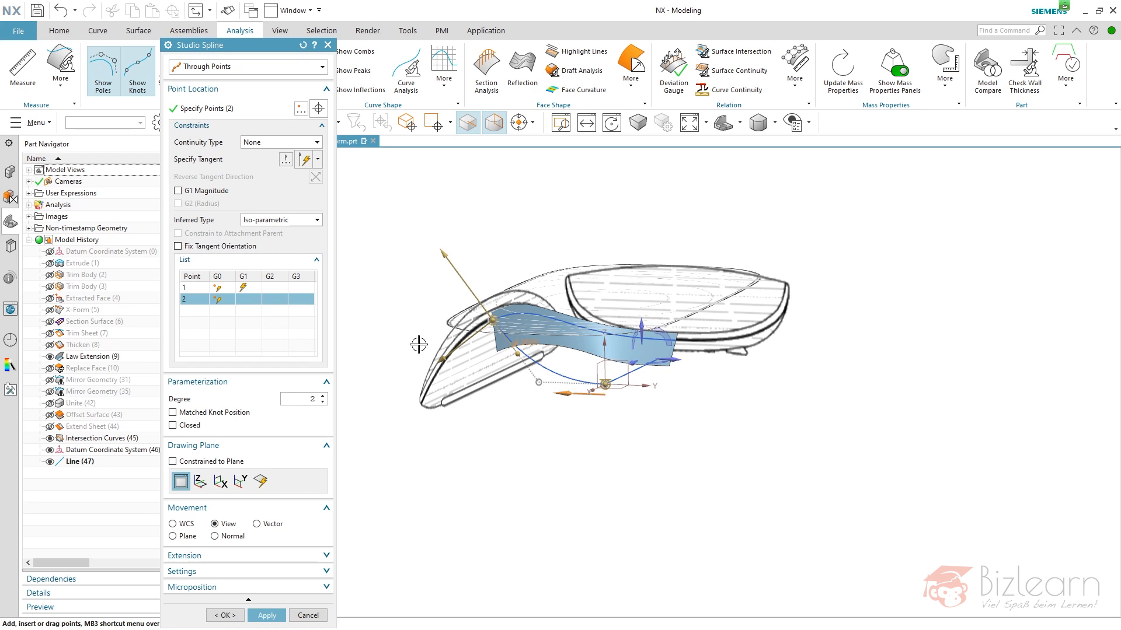
pyautogui.scroll(3, 494, 328)
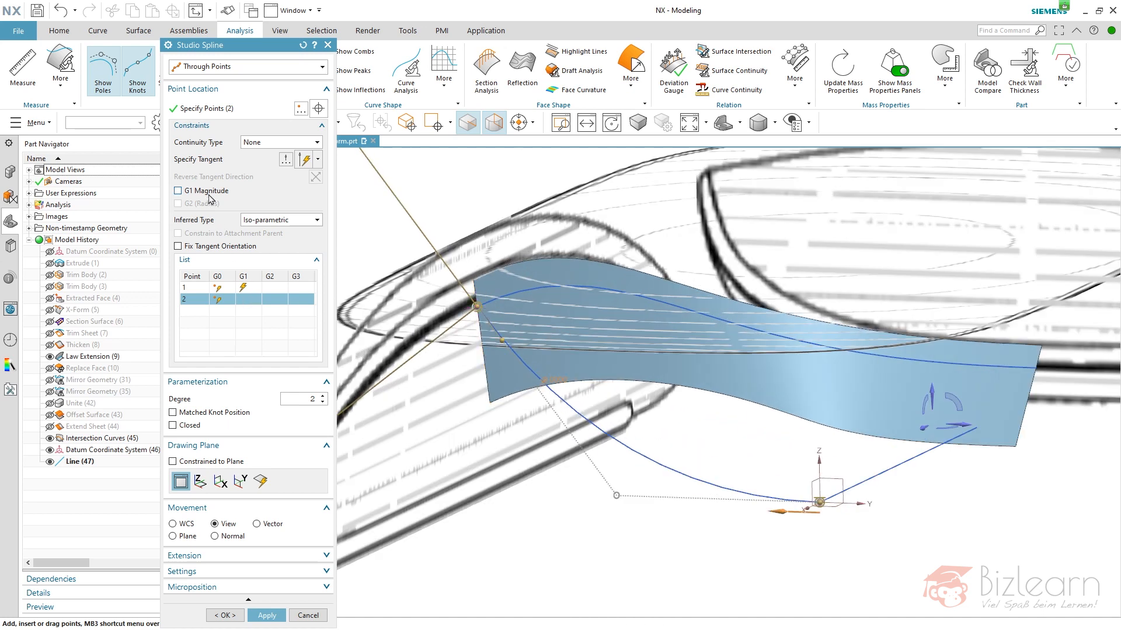
pyautogui.click(219, 163)
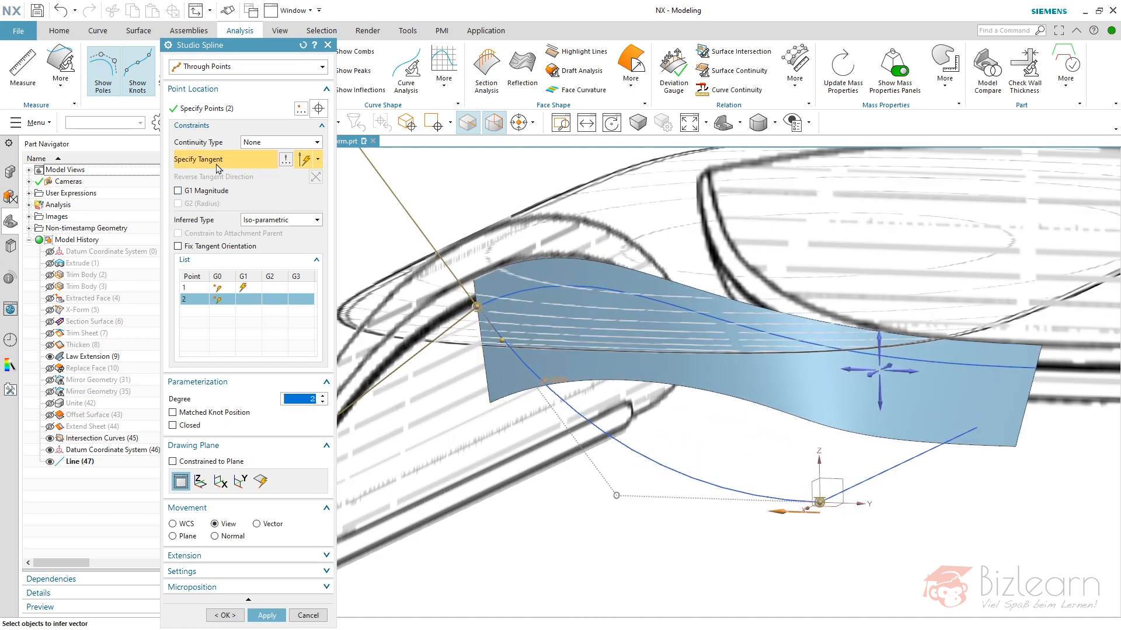
pyautogui.click(481, 357)
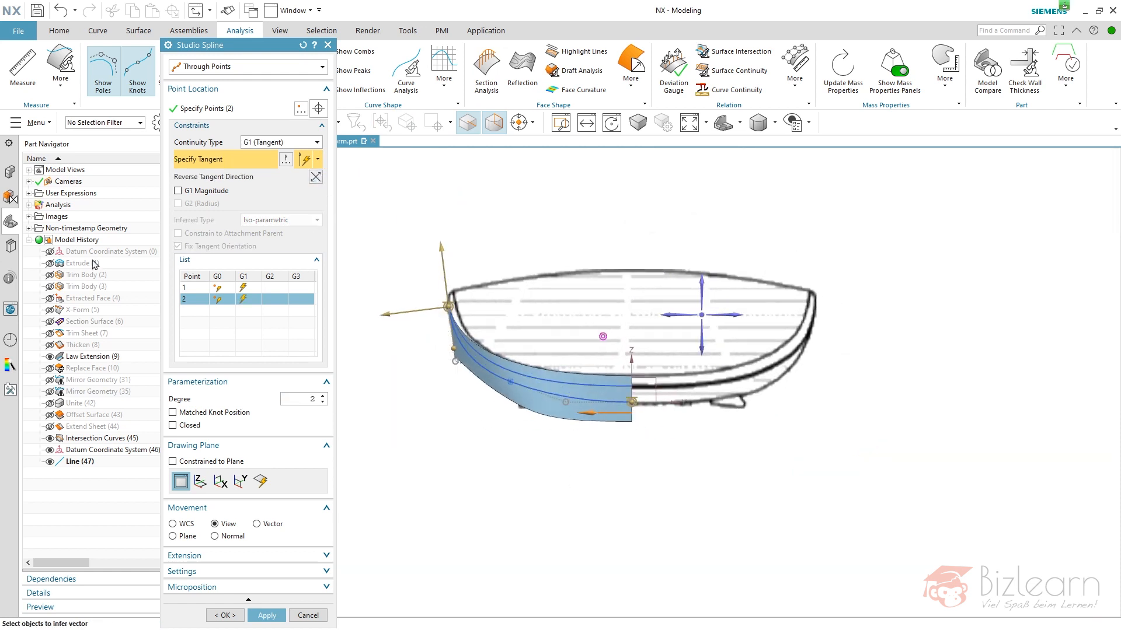
# Hide the Law Extension sheet and raise the spline's degree to 3
pyautogui.click(50, 357)
pyautogui.scroll(3, 526, 382)
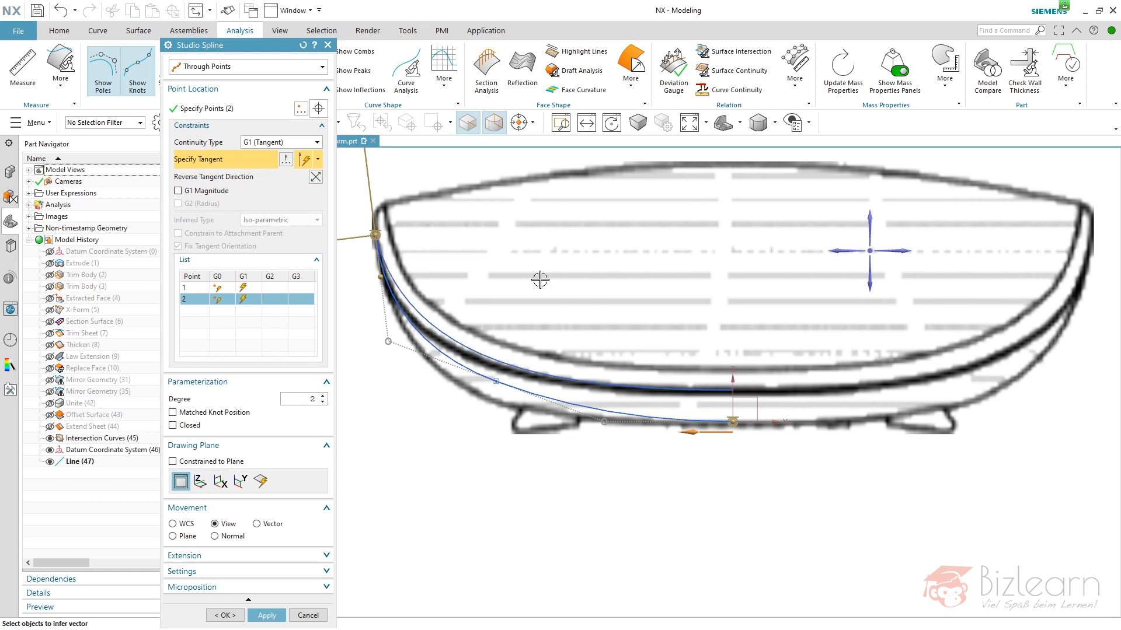
pyautogui.click(322, 396)
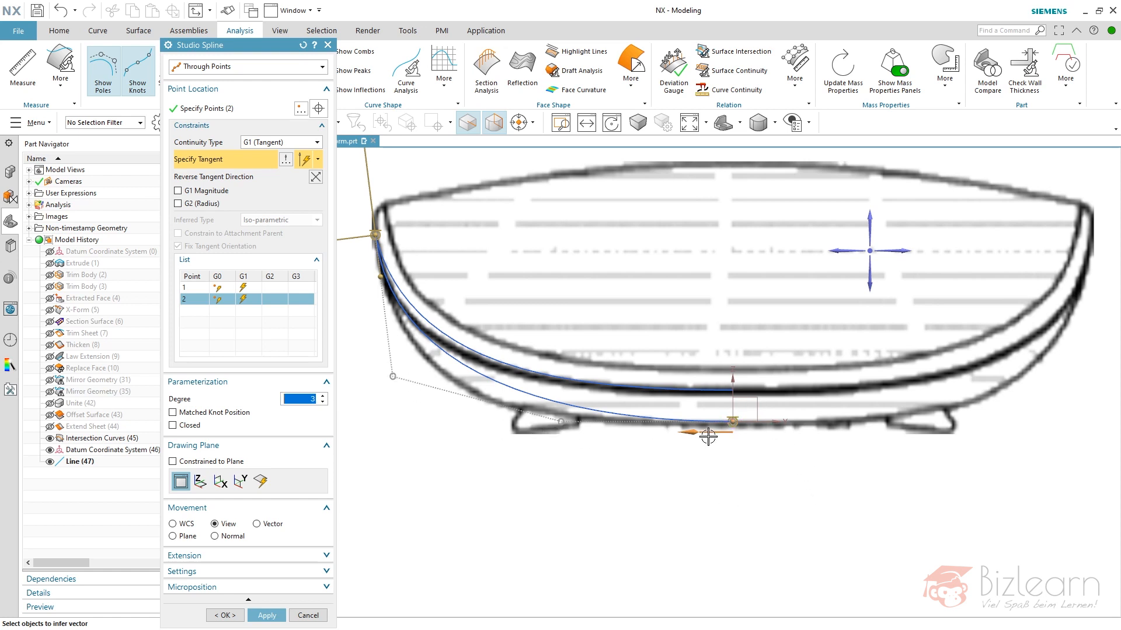
# Lengthen the first point's G1 magnitude to about 62.18 mm to follow the end-profile image, and show the spline's curvature comb
pyautogui.rightClick(732, 422)
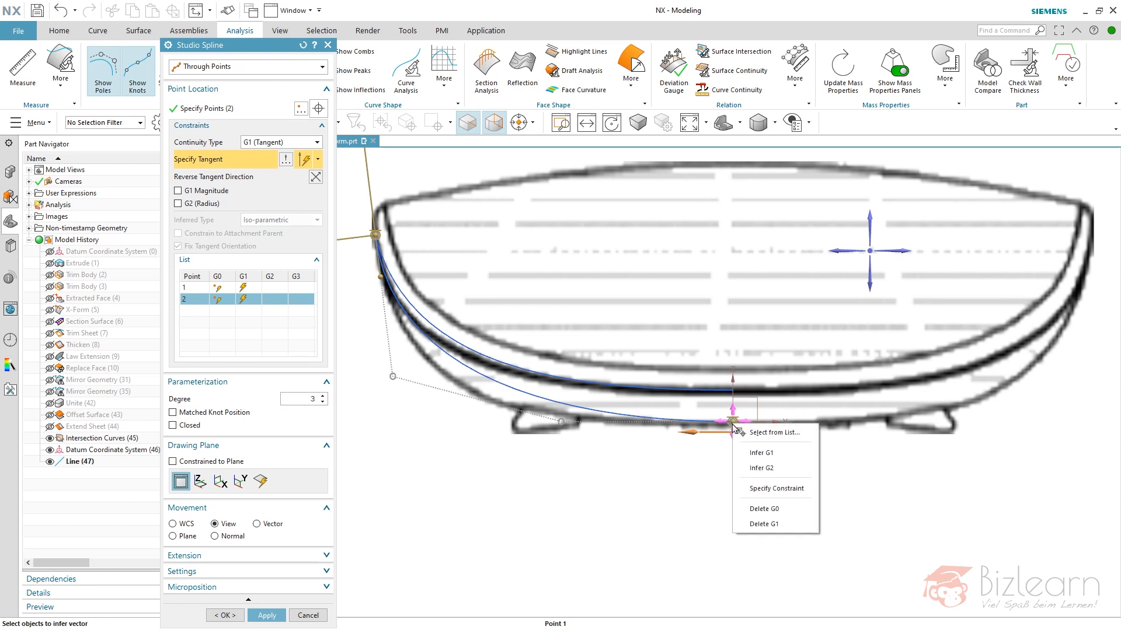
pyautogui.click(753, 489)
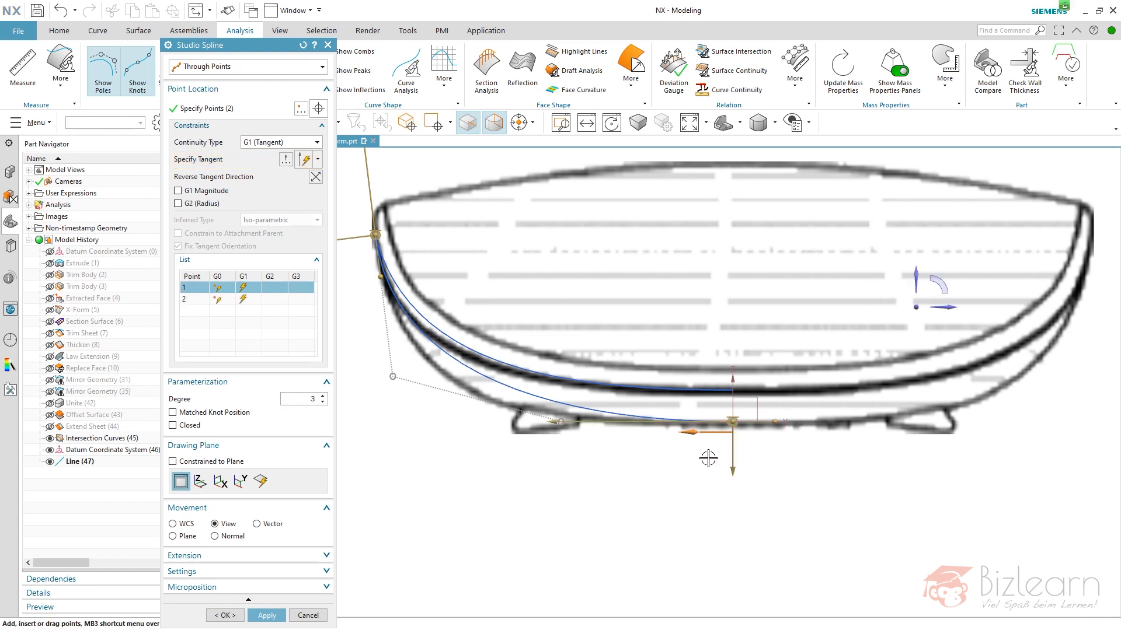
pyautogui.moveTo(560, 422); pyautogui.dragTo(460, 422)
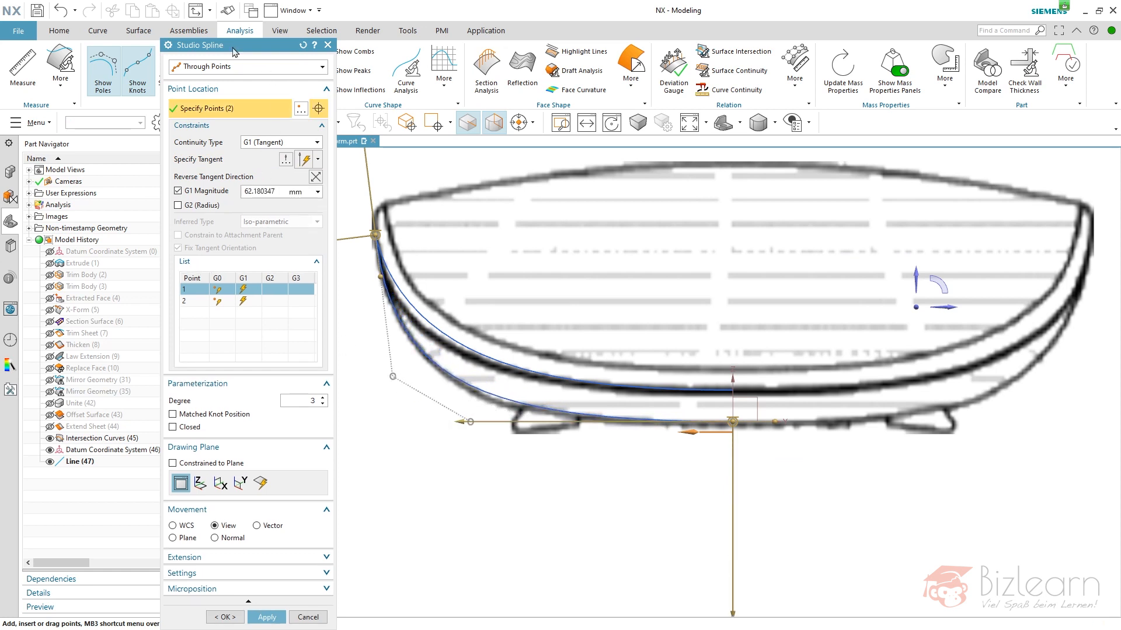
pyautogui.moveTo(223, 46); pyautogui.dragTo(219, 119)
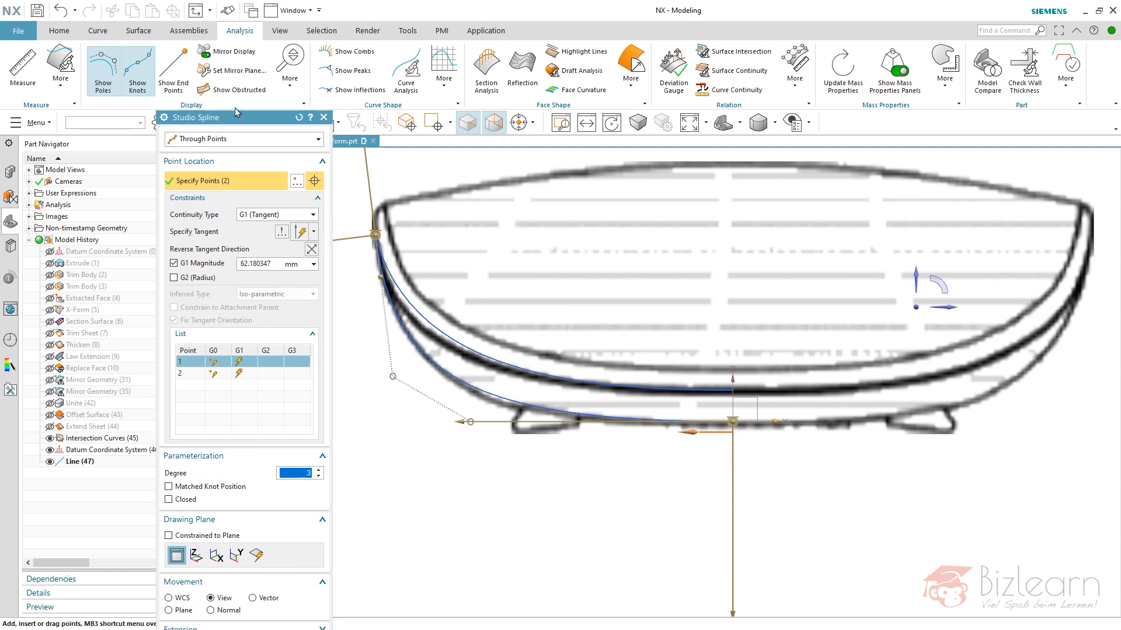
pyautogui.click(347, 52)
pyautogui.scroll(-1, 643, 378)
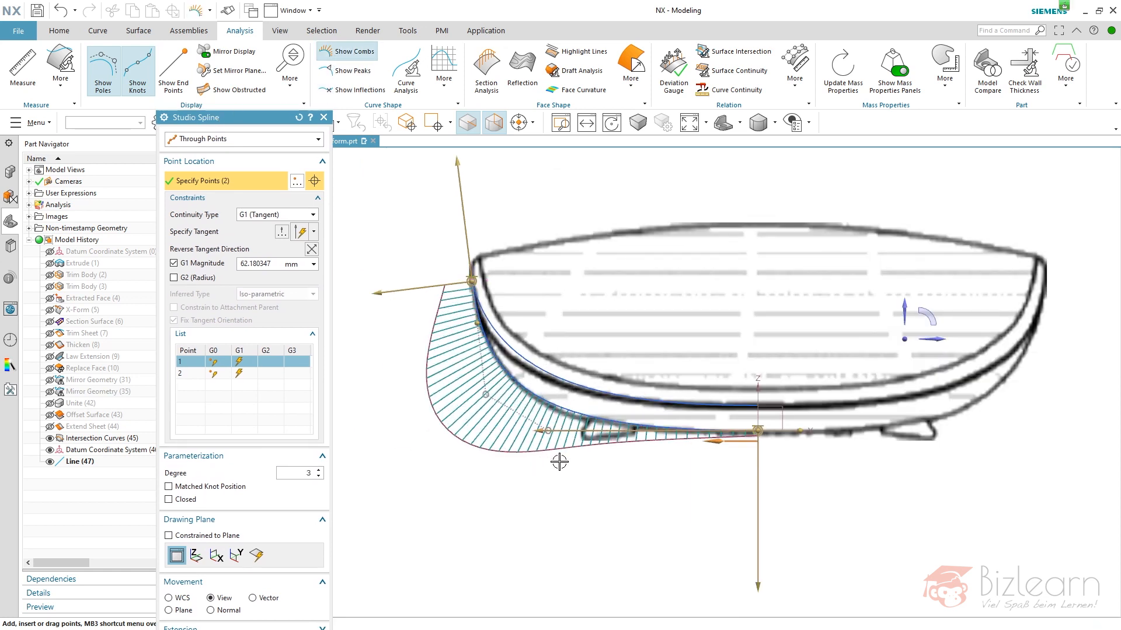
# Fine-tune the G1 magnitudes to about 35.88 mm at the second point and 60.42 mm at the first, and apply the spline
pyautogui.moveTo(453, 163); pyautogui.dragTo(456, 153)
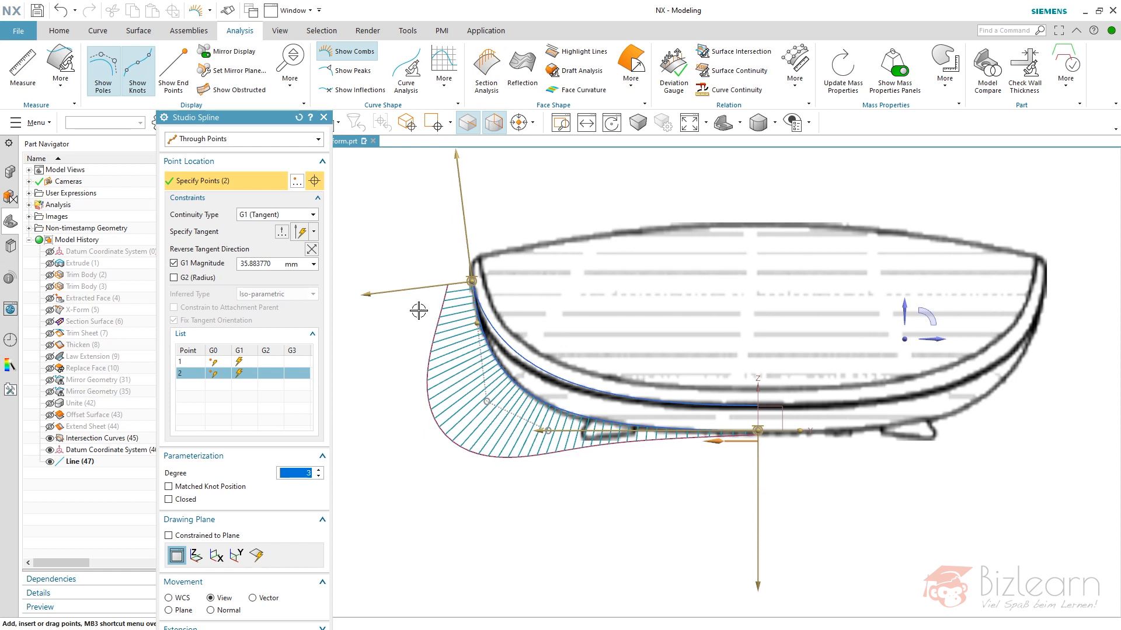
pyautogui.scroll(2, 485, 294)
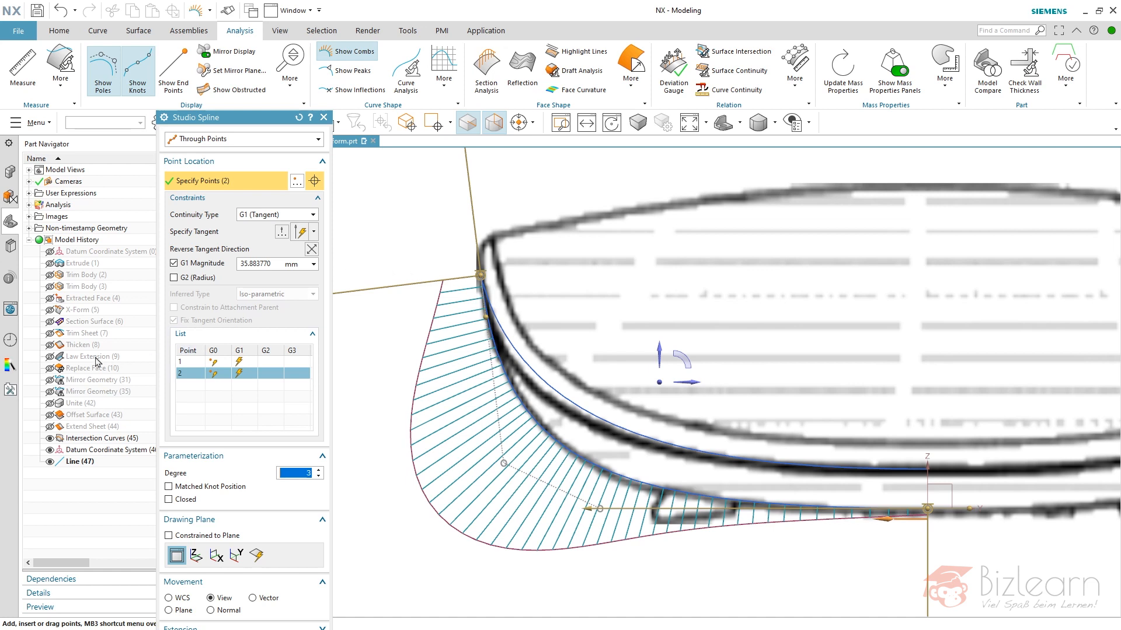
pyautogui.scroll(-3, 576, 320)
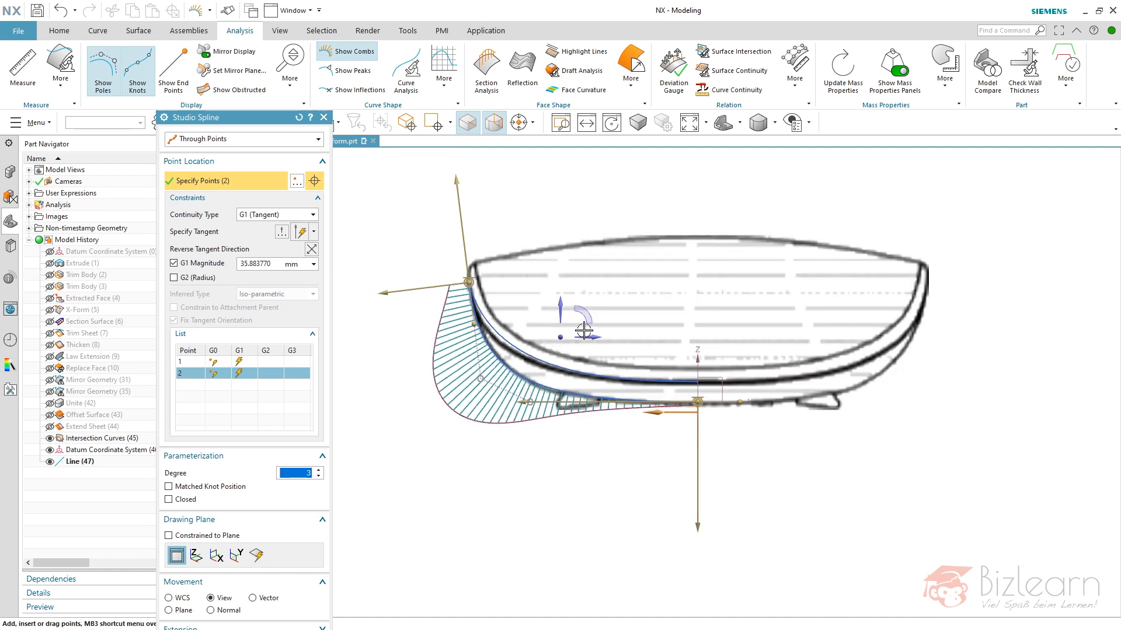
pyautogui.scroll(1, 533, 475)
pyautogui.moveTo(484, 450); pyautogui.dragTo(495, 450)
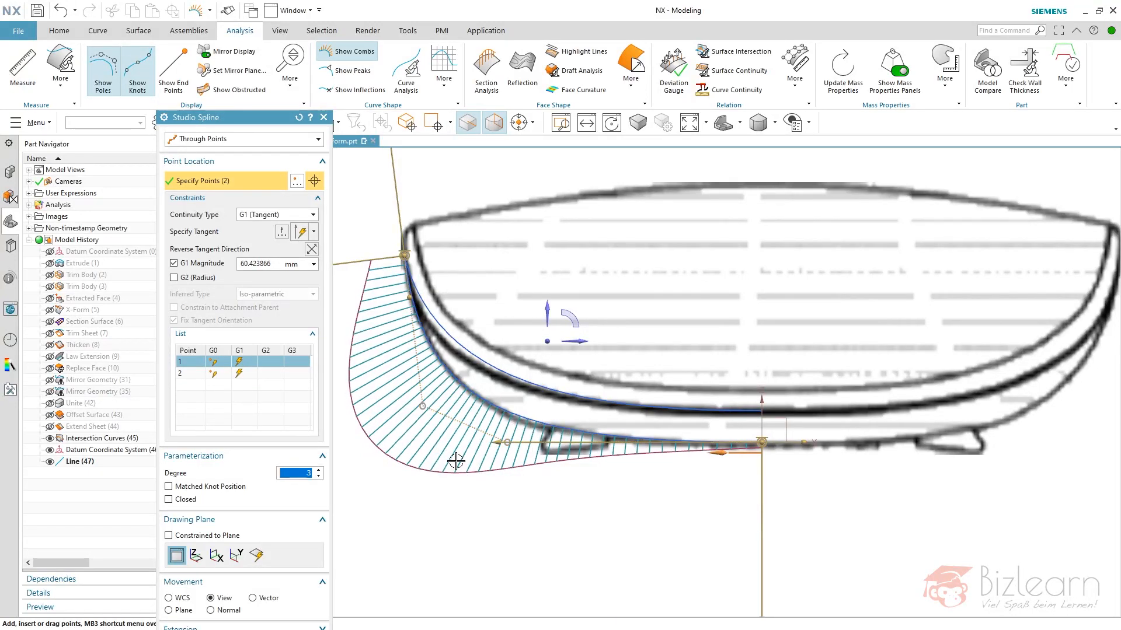
pyautogui.scroll(-2, 461, 455)
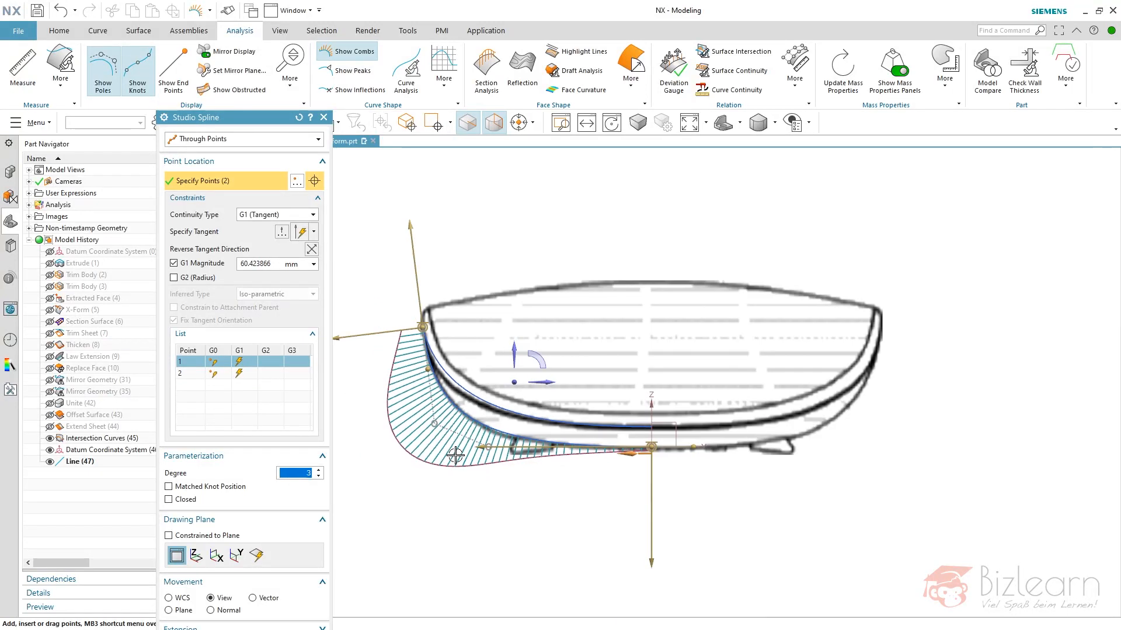
pyautogui.middleClick(495, 494)
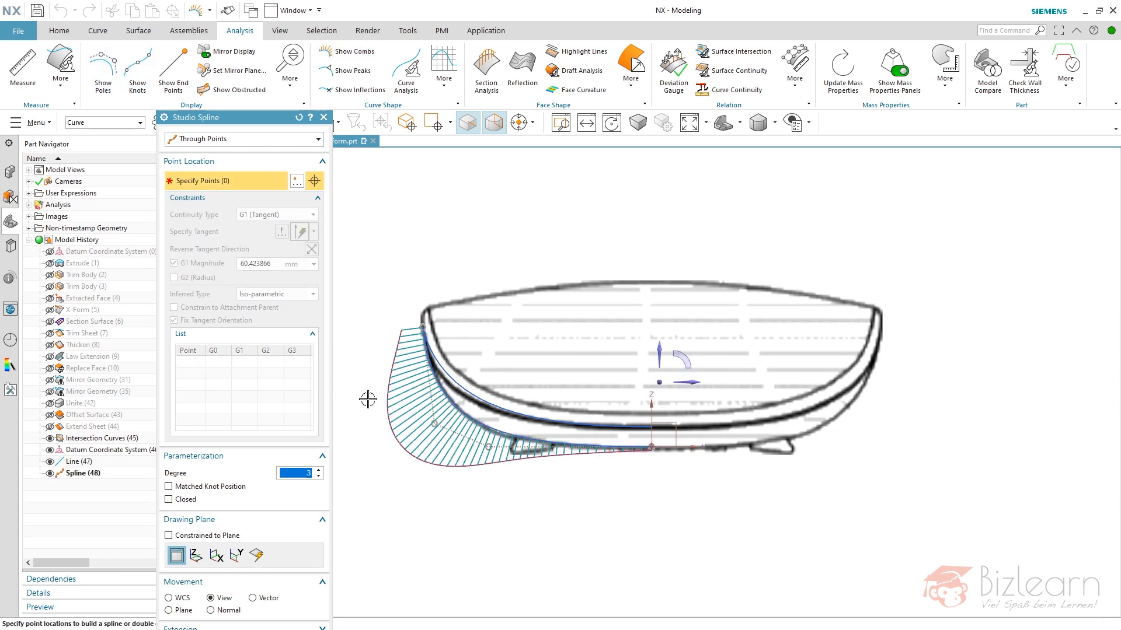
# Start a second through-points Studio Spline from the base line's free end, tangent to the line, to the far end of the intersection curve
pyautogui.moveTo(269, 122); pyautogui.dragTo(290, 42)
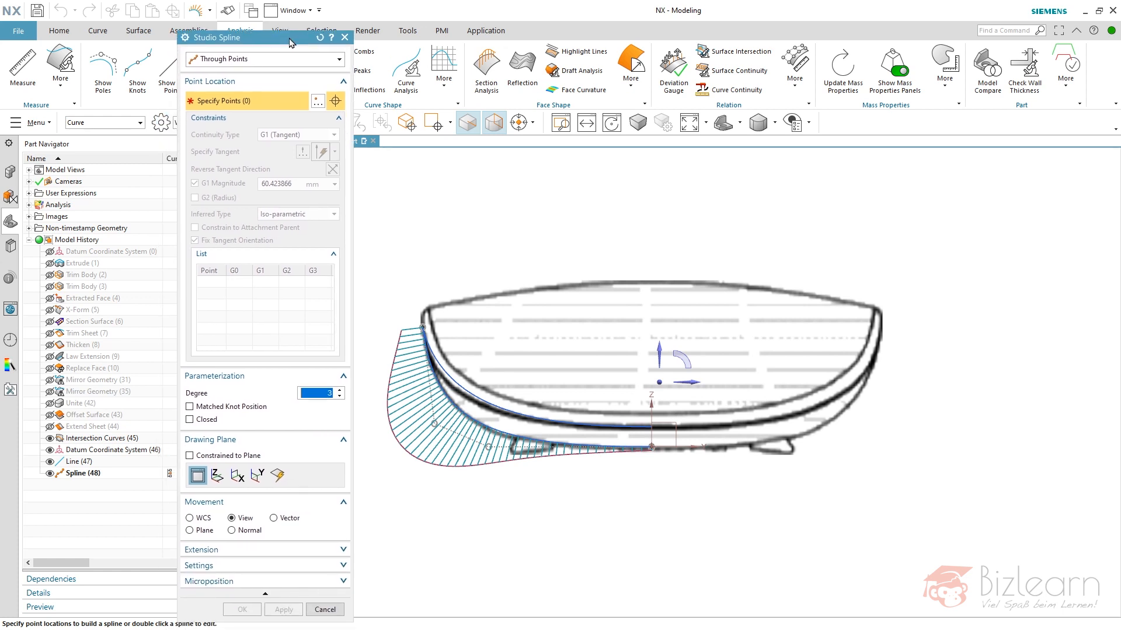
pyautogui.moveTo(502, 490)
pyautogui.mouseDown(button='middle')
pyautogui.moveTo(528, 482)
pyautogui.moveTo(500, 503)
pyautogui.mouseUp(button='middle')
pyautogui.scroll(-3, 484, 454)
pyautogui.scroll(4, 627, 442)
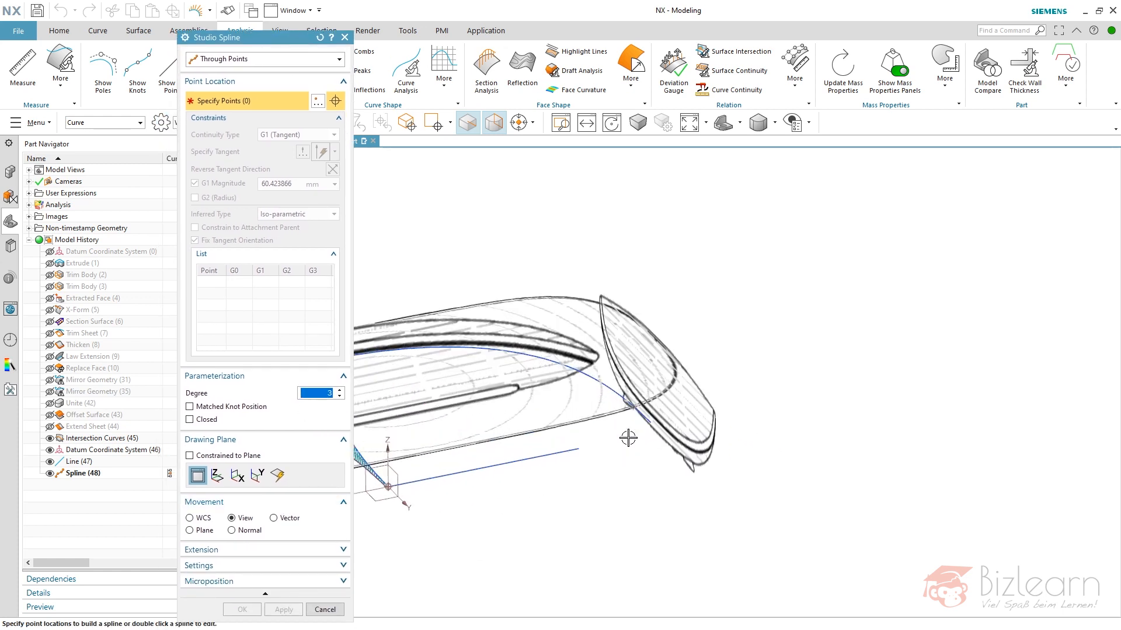
pyautogui.scroll(3, 624, 445)
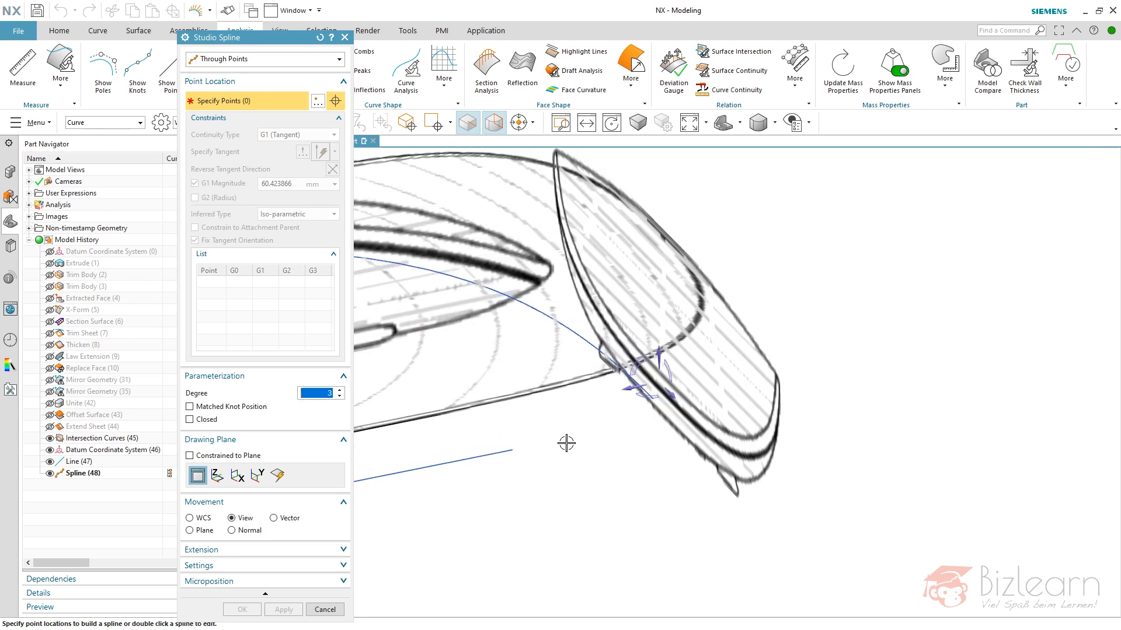
pyautogui.click(512, 450)
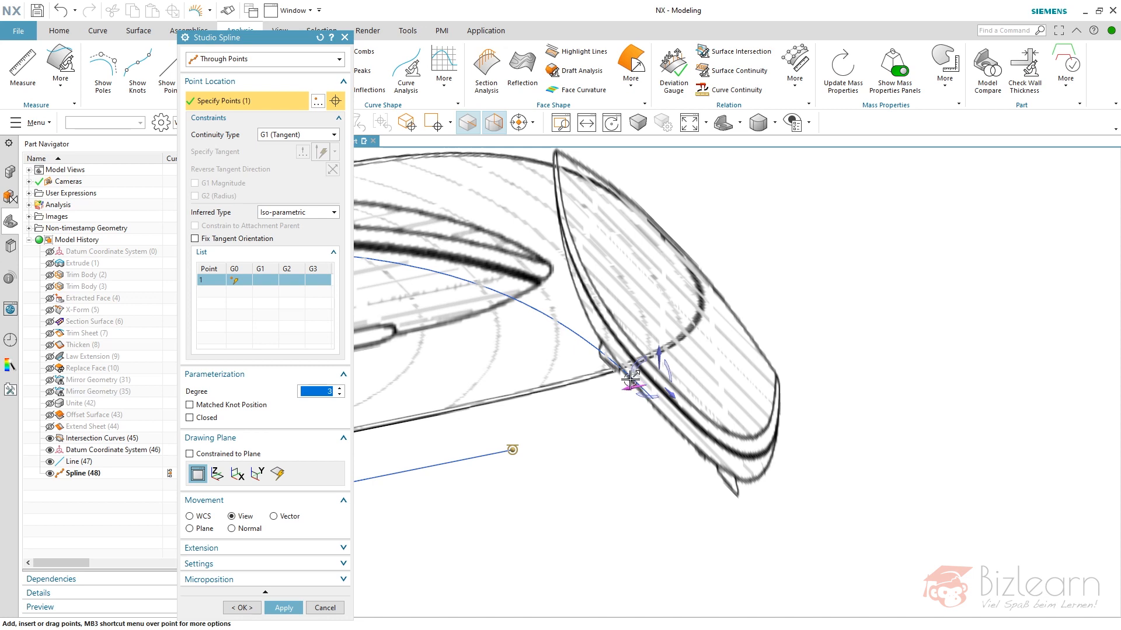
pyautogui.scroll(3, 654, 405)
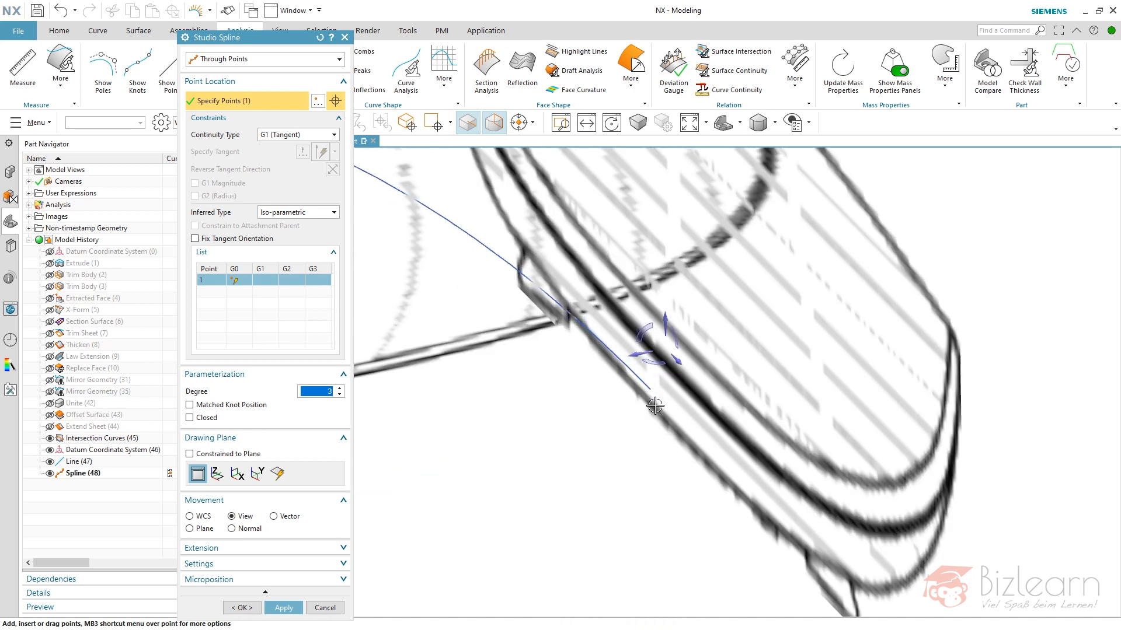
pyautogui.click(655, 405)
pyautogui.scroll(-3, 655, 405)
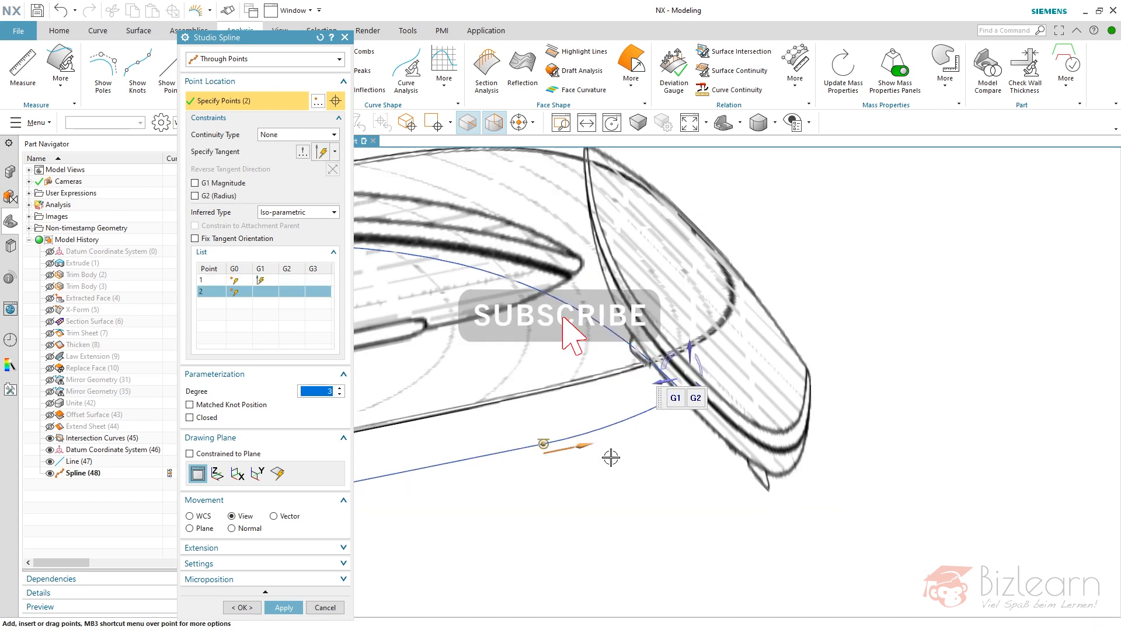
# Adjust the second spline's first-point G1 magnitude to about 20.65 mm against the side-profile image and reduce its degree to 2
pyautogui.moveTo(632, 475); pyautogui.dragTo(628, 468, button='middle')
pyautogui.press('F8')
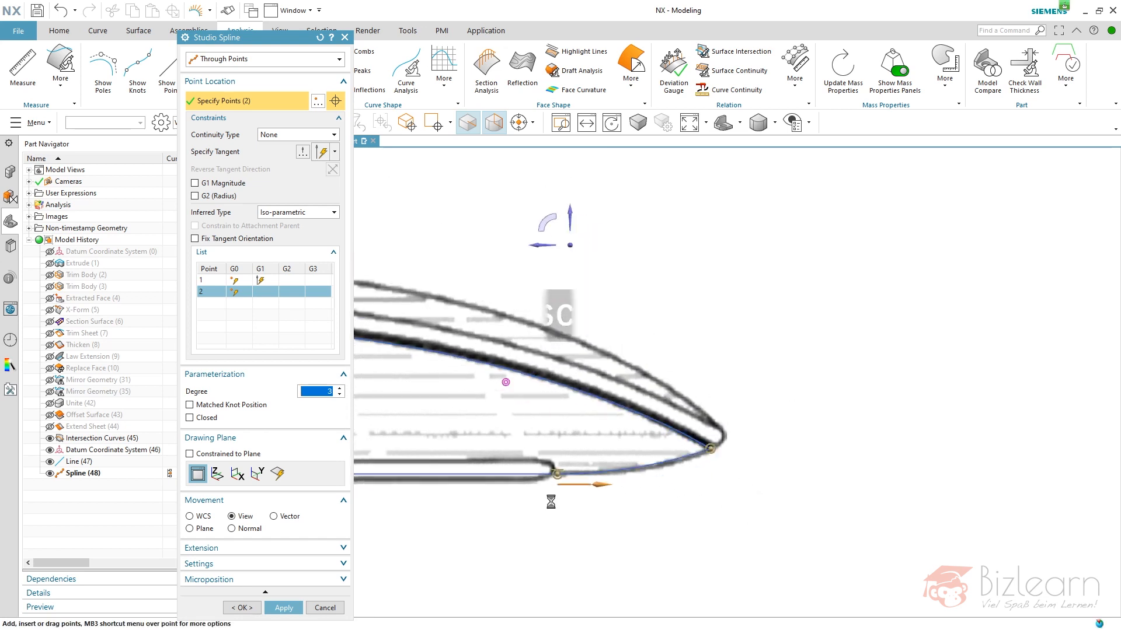
pyautogui.scroll(3, 663, 470)
pyautogui.scroll(-3, 712, 455)
pyautogui.scroll(3, 650, 455)
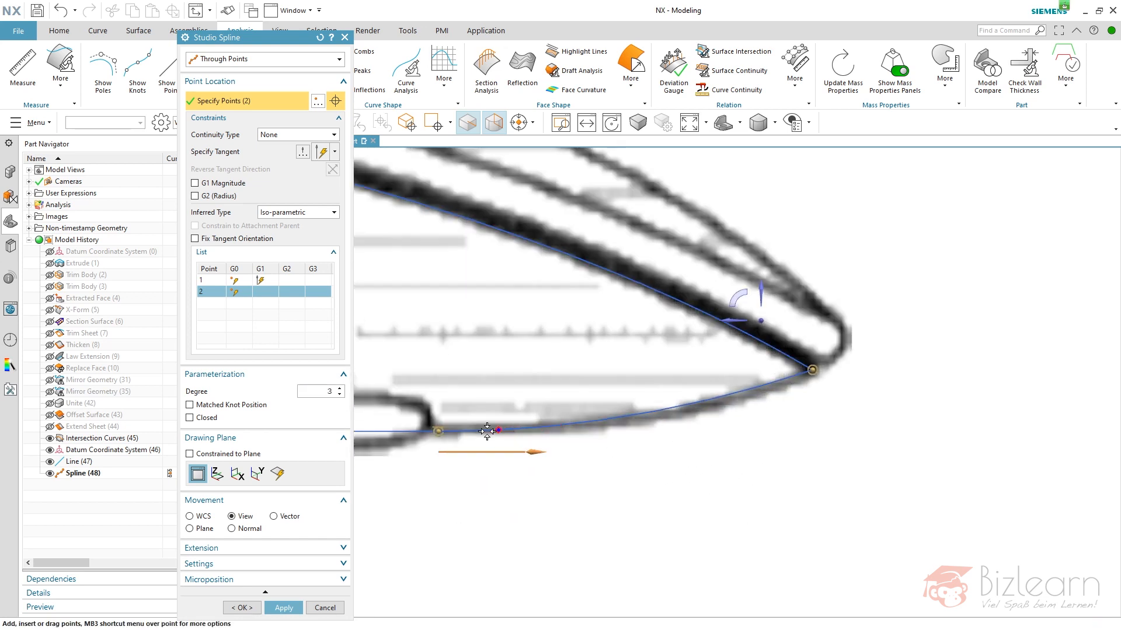
pyautogui.rightClick(438, 431)
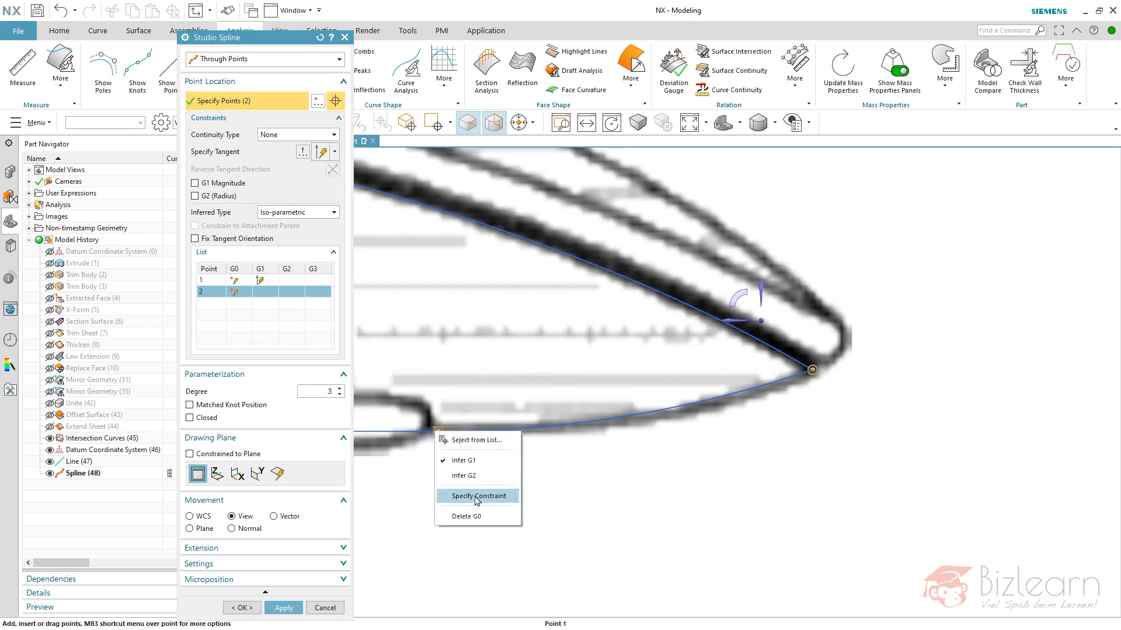
pyautogui.click(478, 496)
pyautogui.moveTo(581, 439); pyautogui.dragTo(623, 435)
pyautogui.scroll(-2, 776, 432)
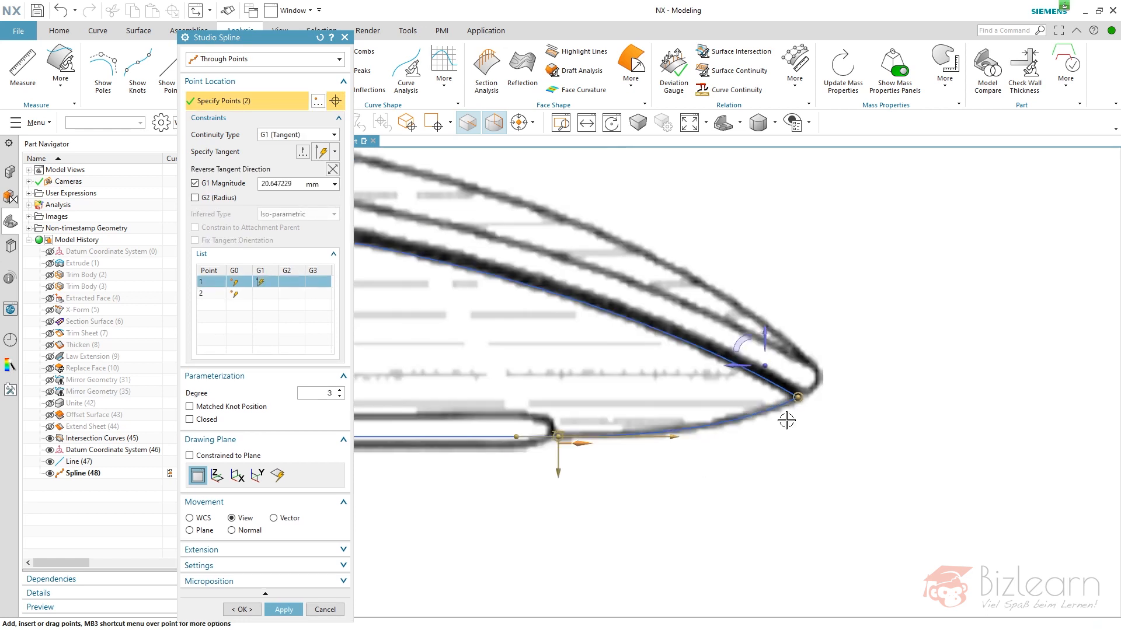
pyautogui.click(339, 396)
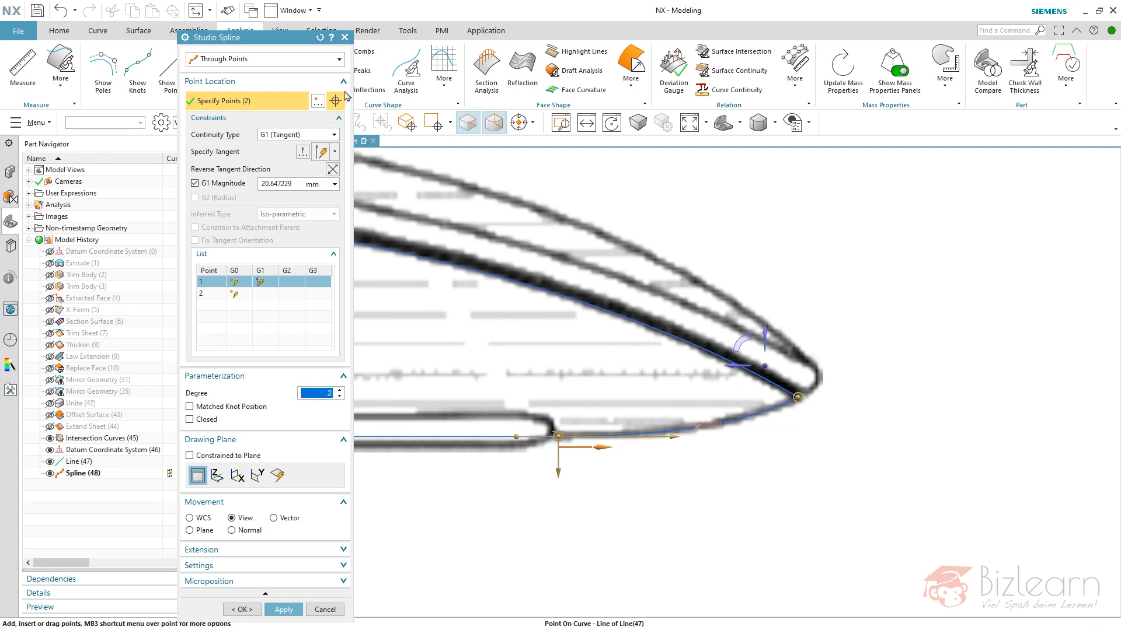
# Turn on the second spline's curvature comb, knots and poles, and apply the spline
pyautogui.moveTo(289, 40); pyautogui.dragTo(220, 108)
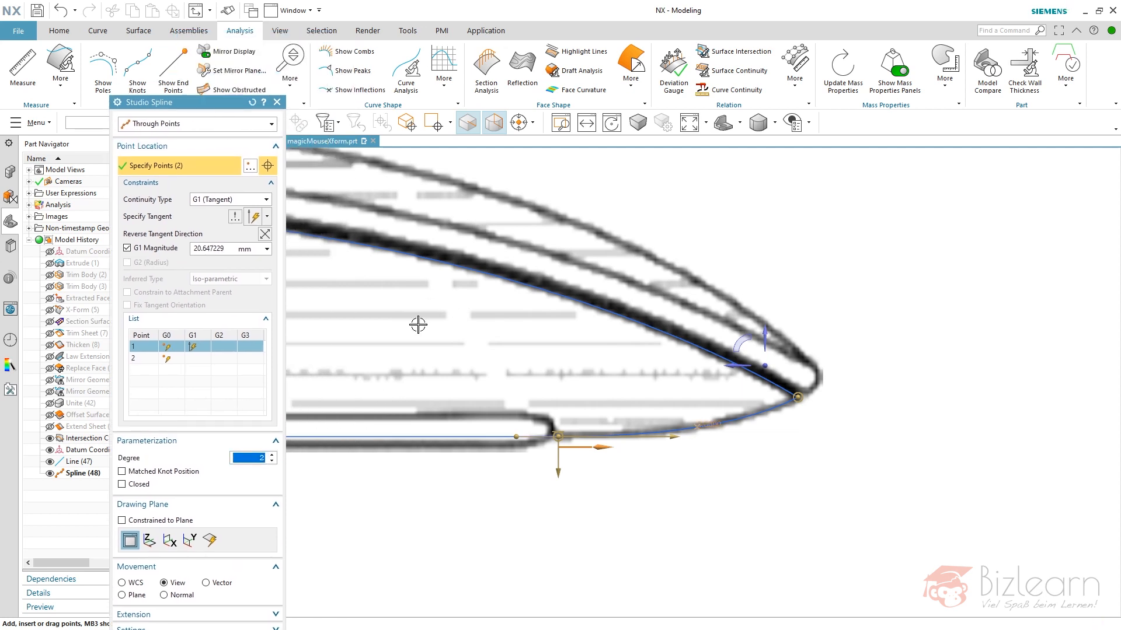
pyautogui.click(350, 51)
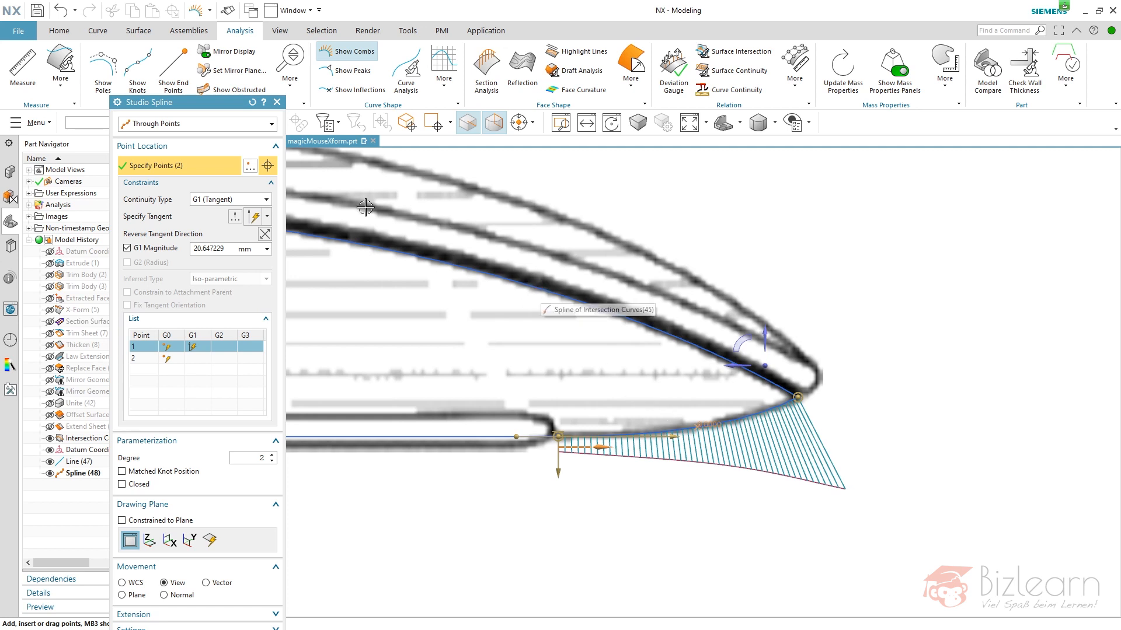
pyautogui.click(144, 72)
pyautogui.click(102, 65)
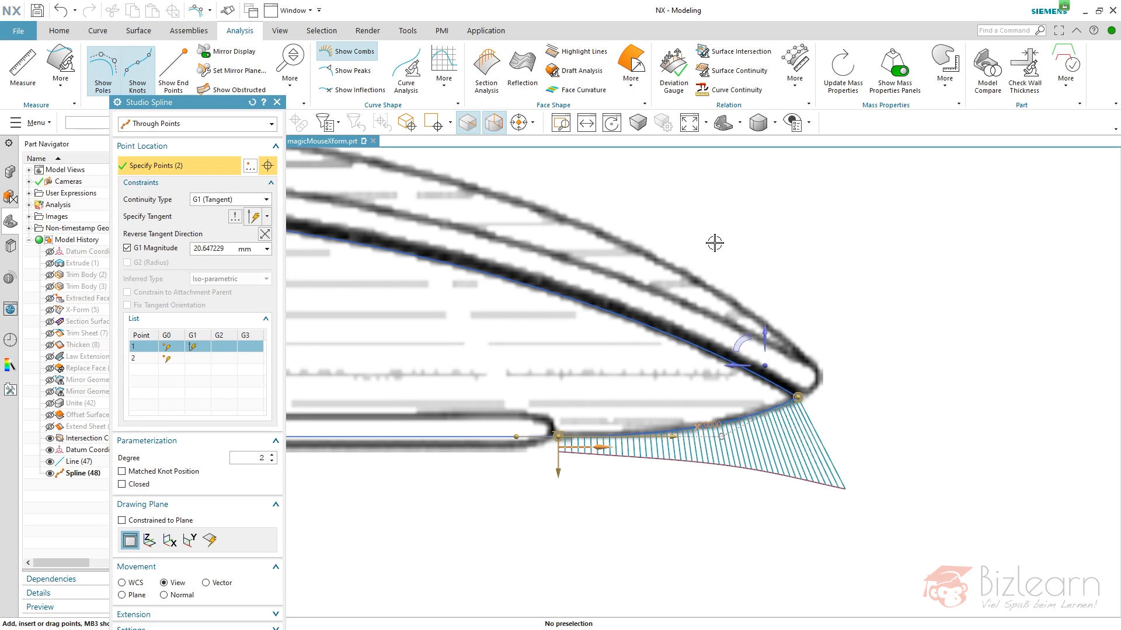
pyautogui.middleClick(739, 213)
pyautogui.scroll(-1, 819, 352)
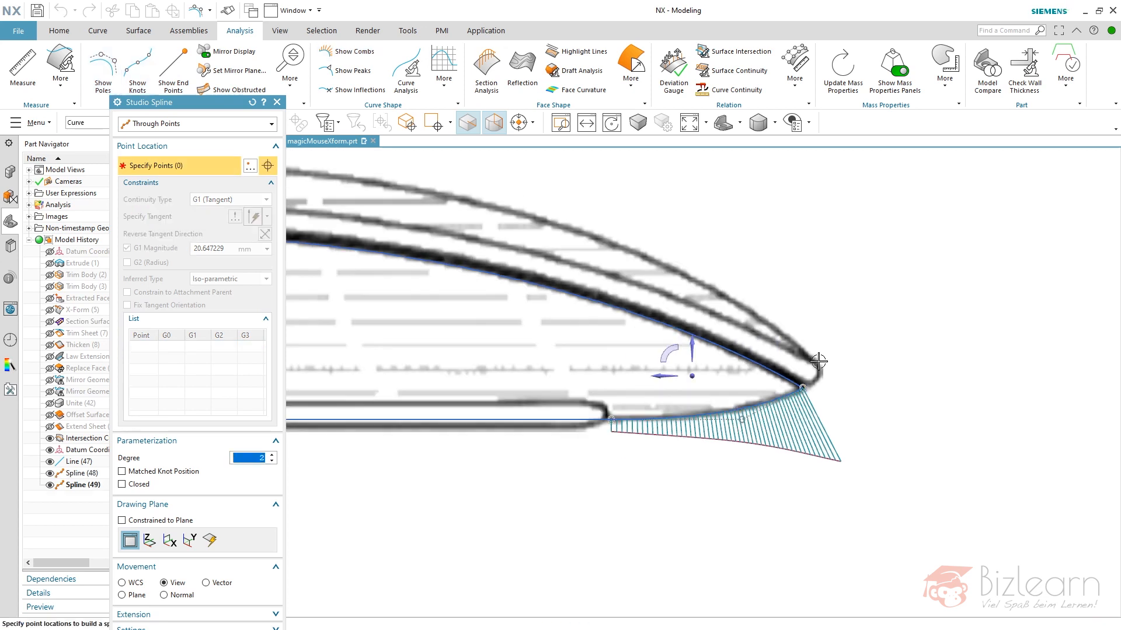
# Leave the Studio Spline command and show the Law Extension (9) and Trim Sheet (7) surfaces again
pyautogui.moveTo(566, 368); pyautogui.dragTo(401, 371, button='middle')
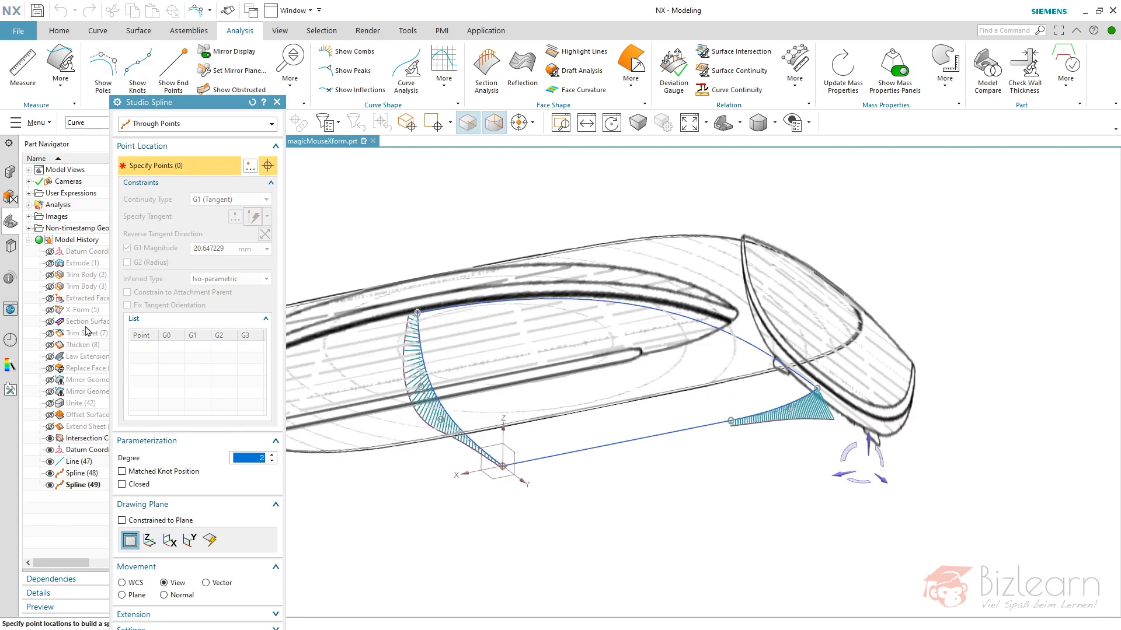
pyautogui.click(50, 357)
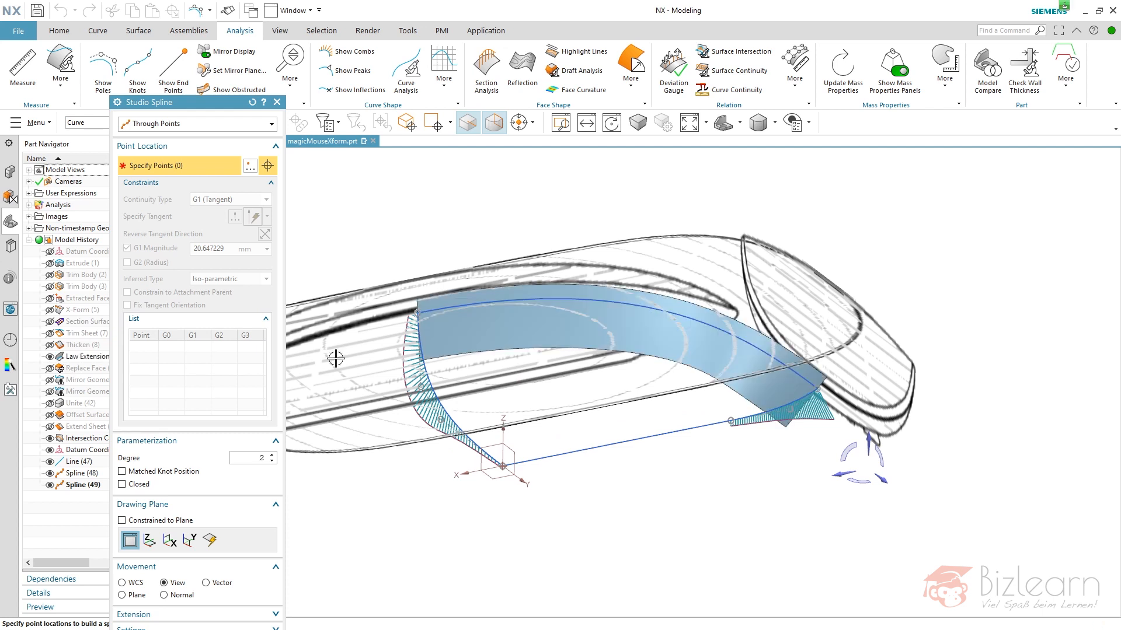
pyautogui.moveTo(205, 103); pyautogui.dragTo(226, 31)
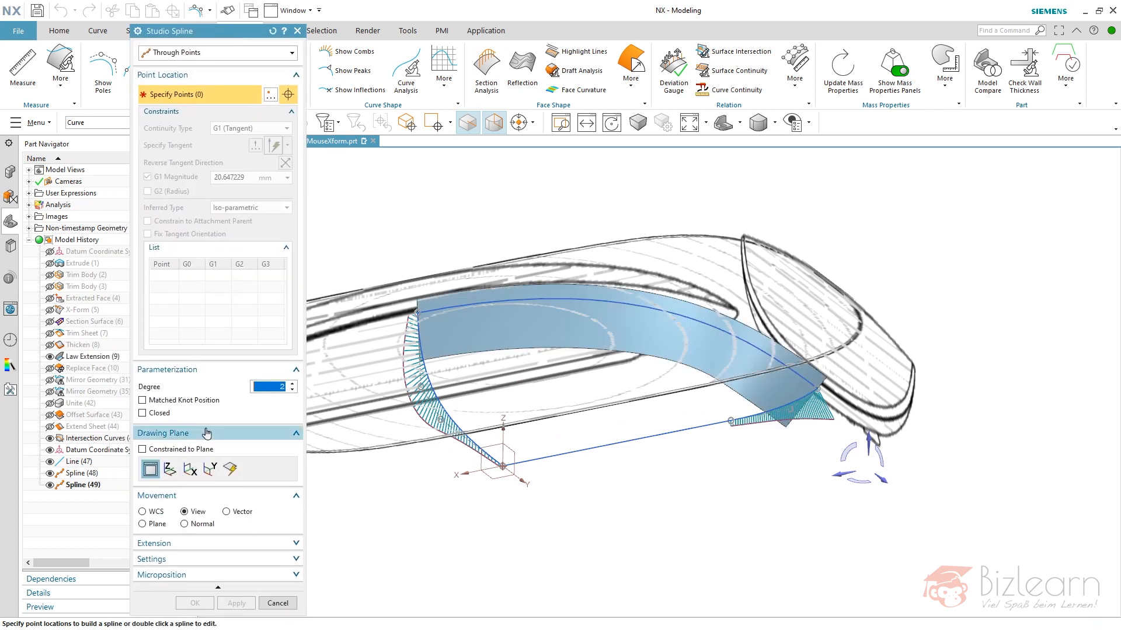
pyautogui.click(277, 603)
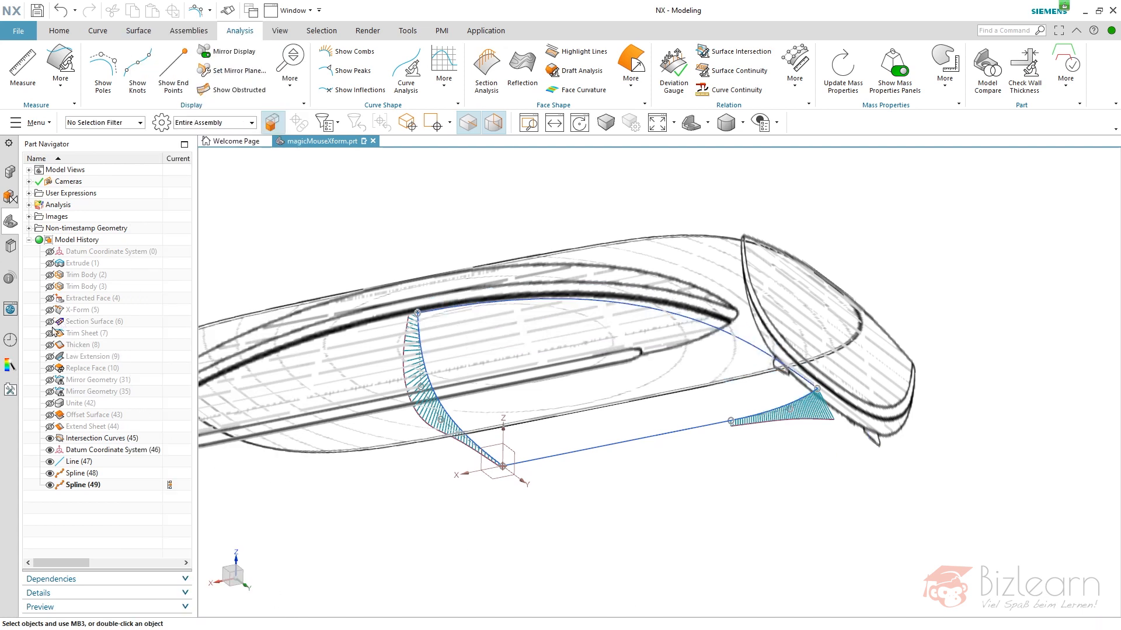
pyautogui.click(50, 356)
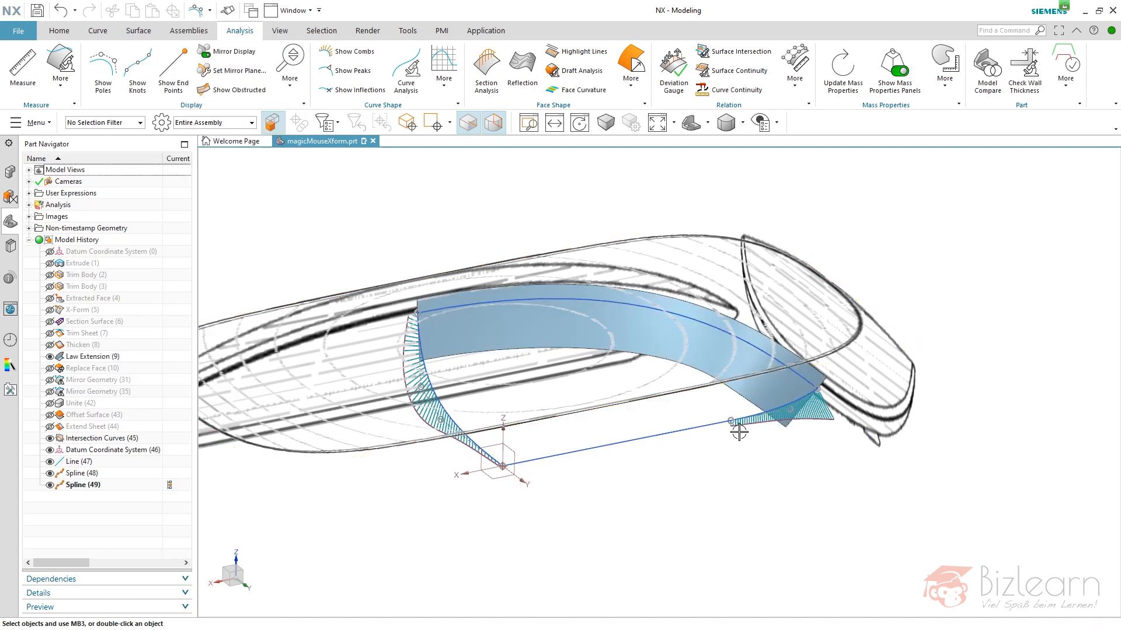
pyautogui.scroll(3, 729, 416)
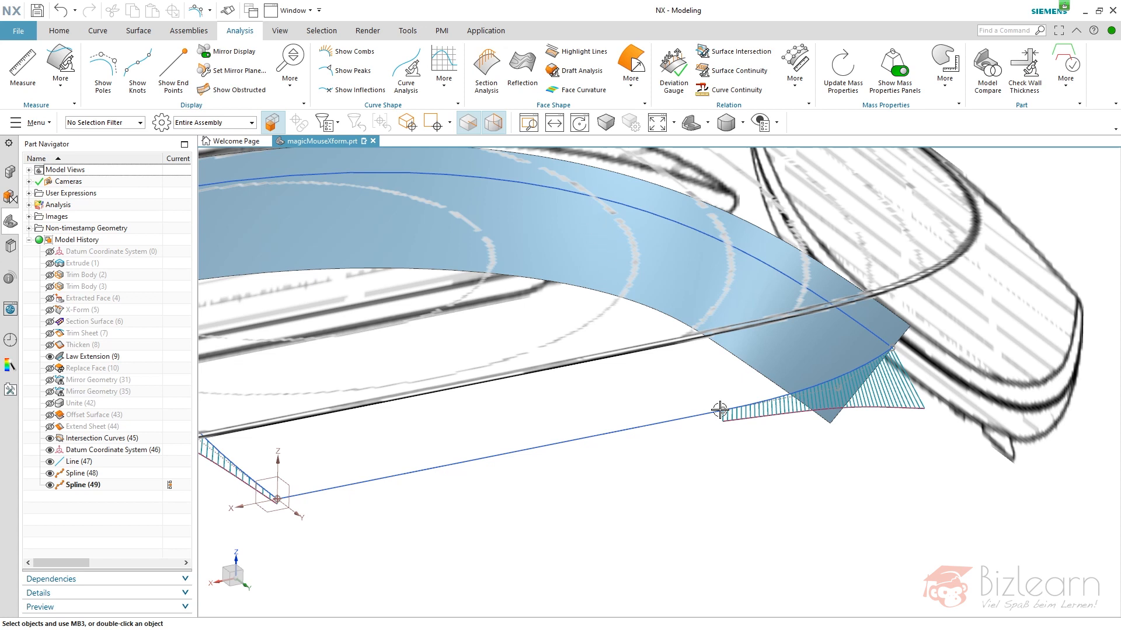
pyautogui.scroll(-2, 642, 368)
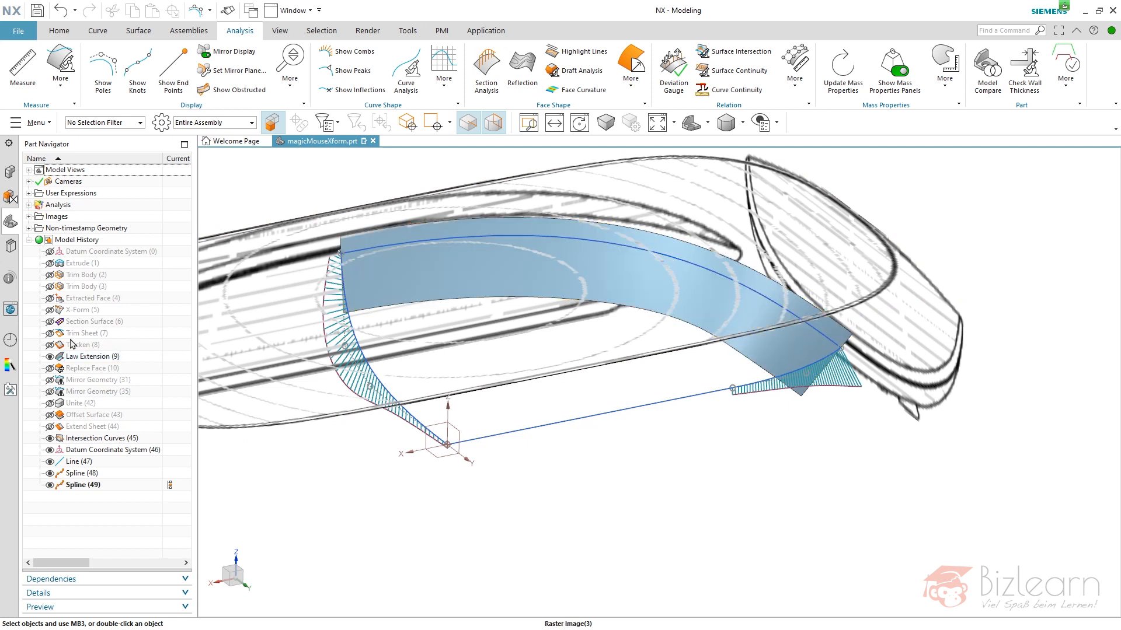
pyautogui.click(51, 332)
pyautogui.click(59, 30)
pyautogui.click(276, 62)
pyautogui.click(688, 304)
pyautogui.middleClick(764, 417)
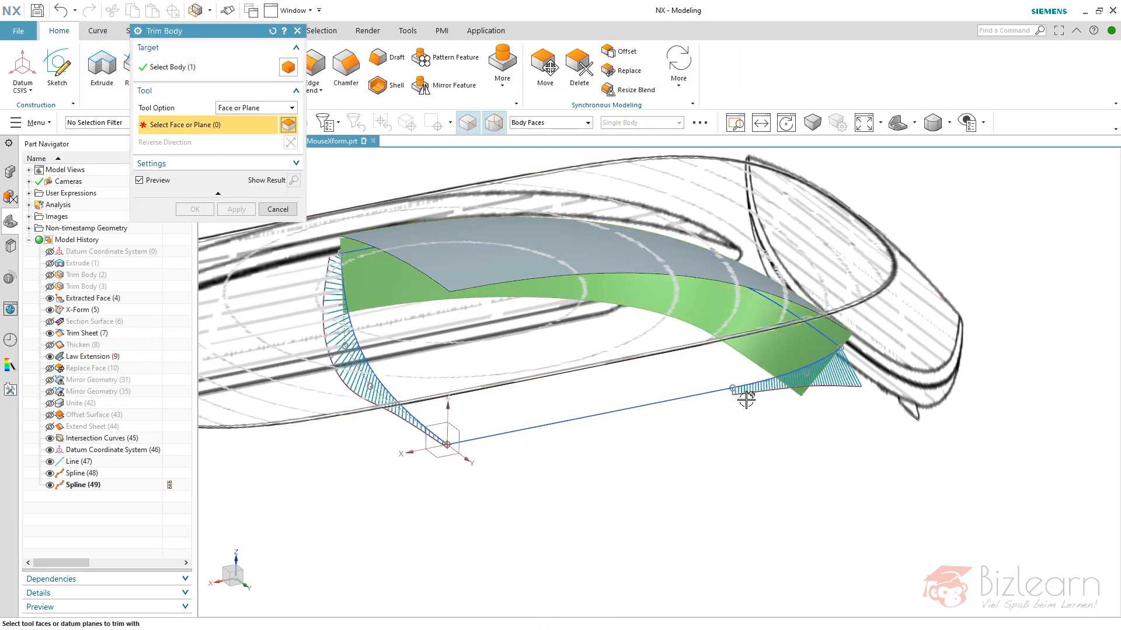
pyautogui.click(258, 109)
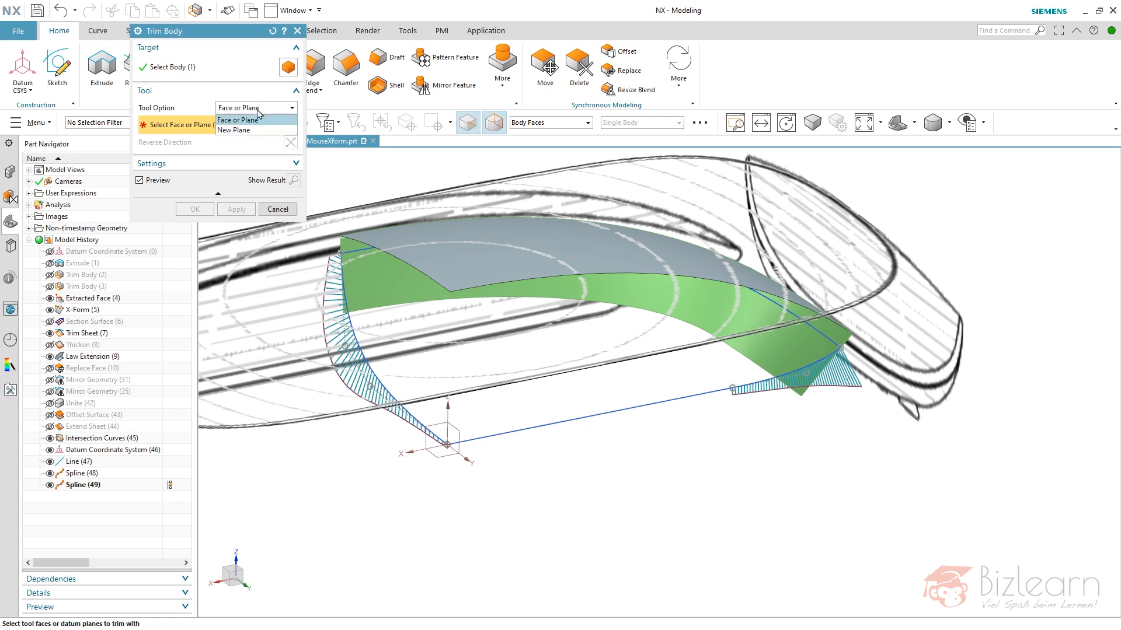
pyautogui.click(257, 127)
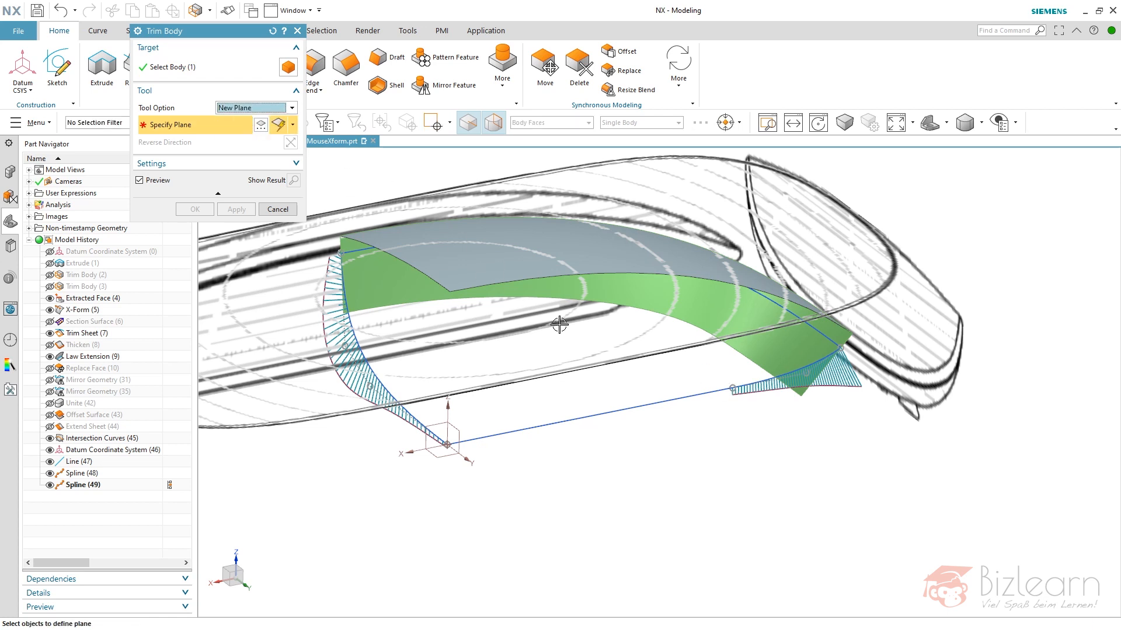
pyautogui.click(730, 388)
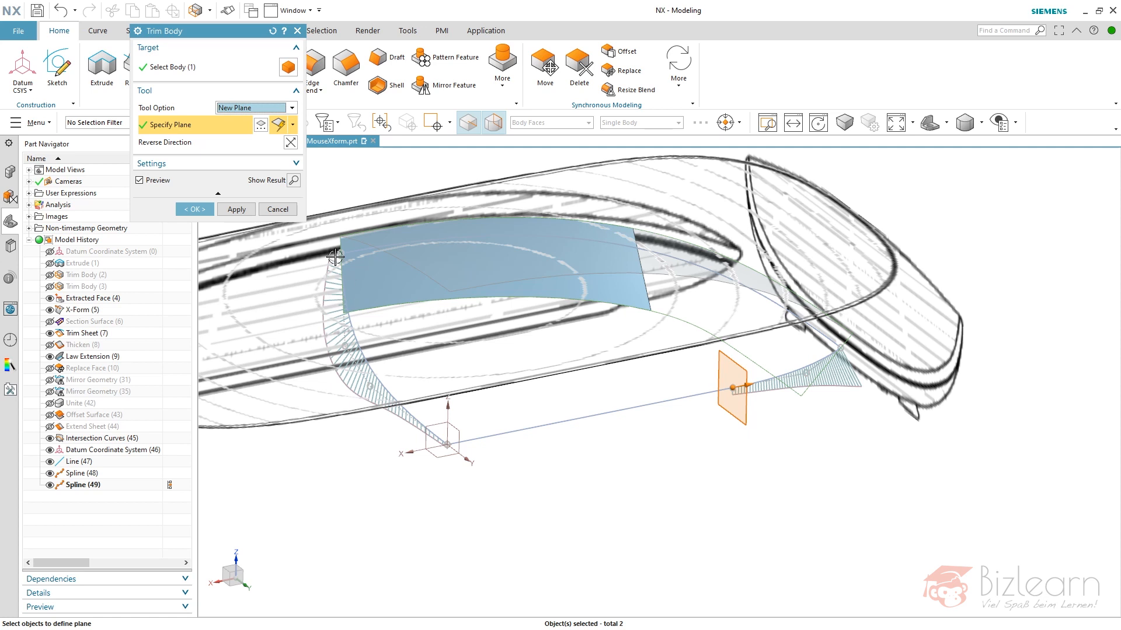
pyautogui.click(272, 209)
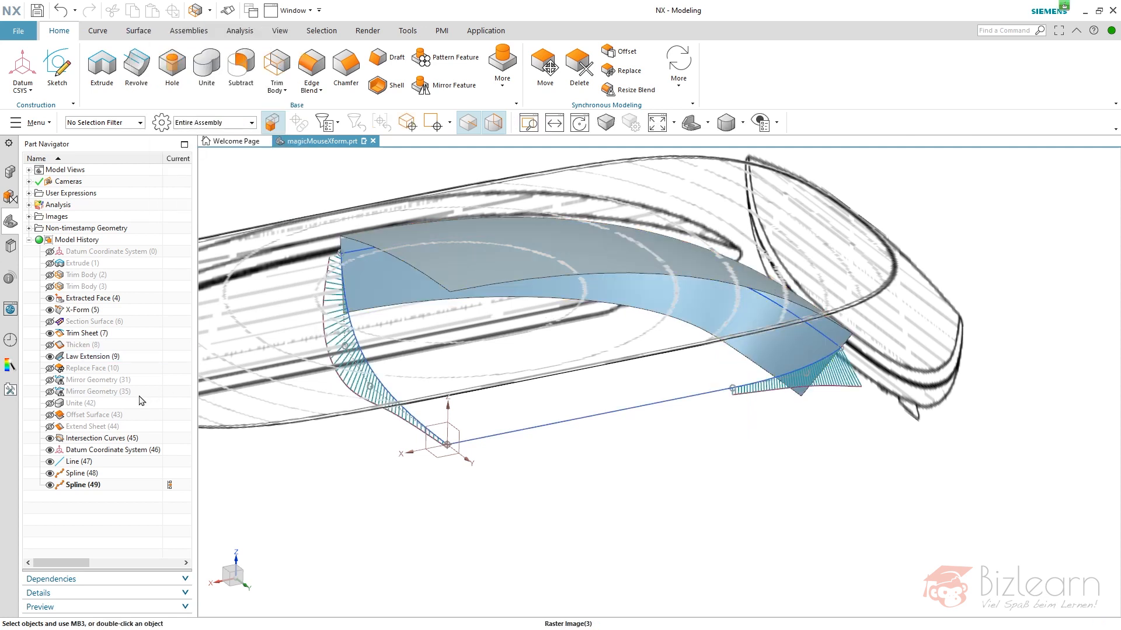
# Create an inferred datum plane at the base line's end where the second spline starts, perpendicular to the line
pyautogui.click(31, 90)
pyautogui.click(32, 108)
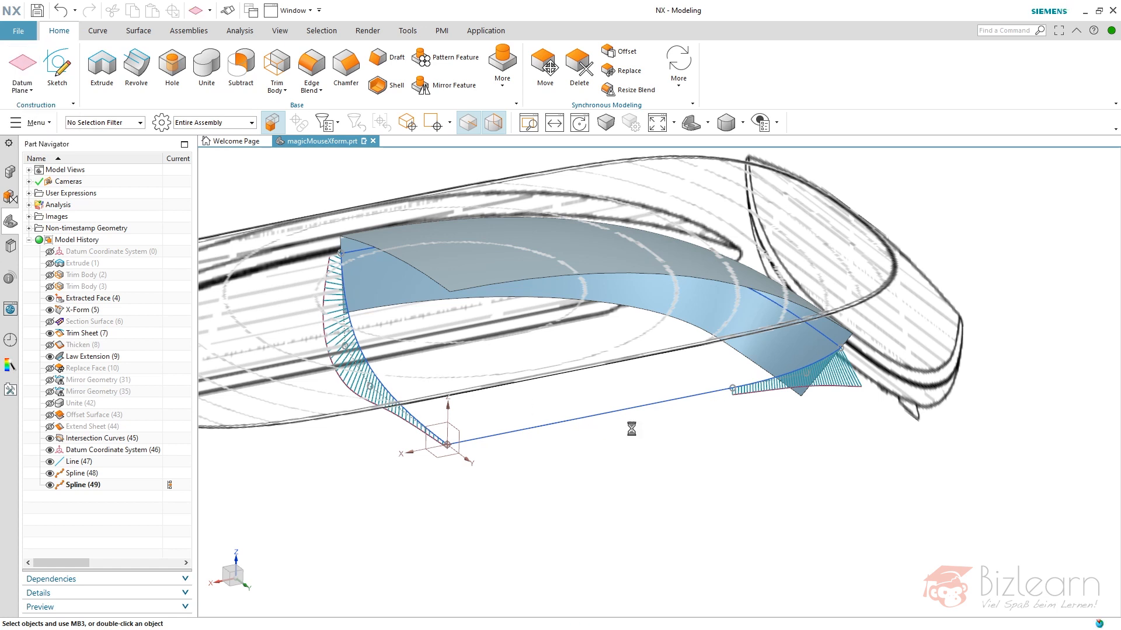
pyautogui.click(731, 387)
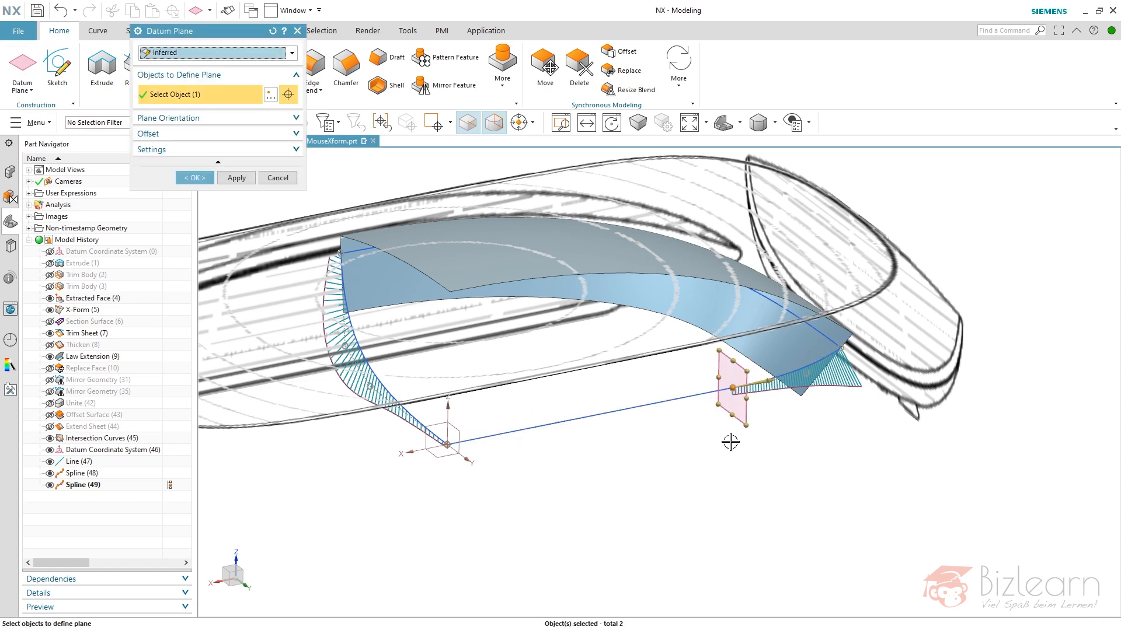
pyautogui.middleClick(703, 479)
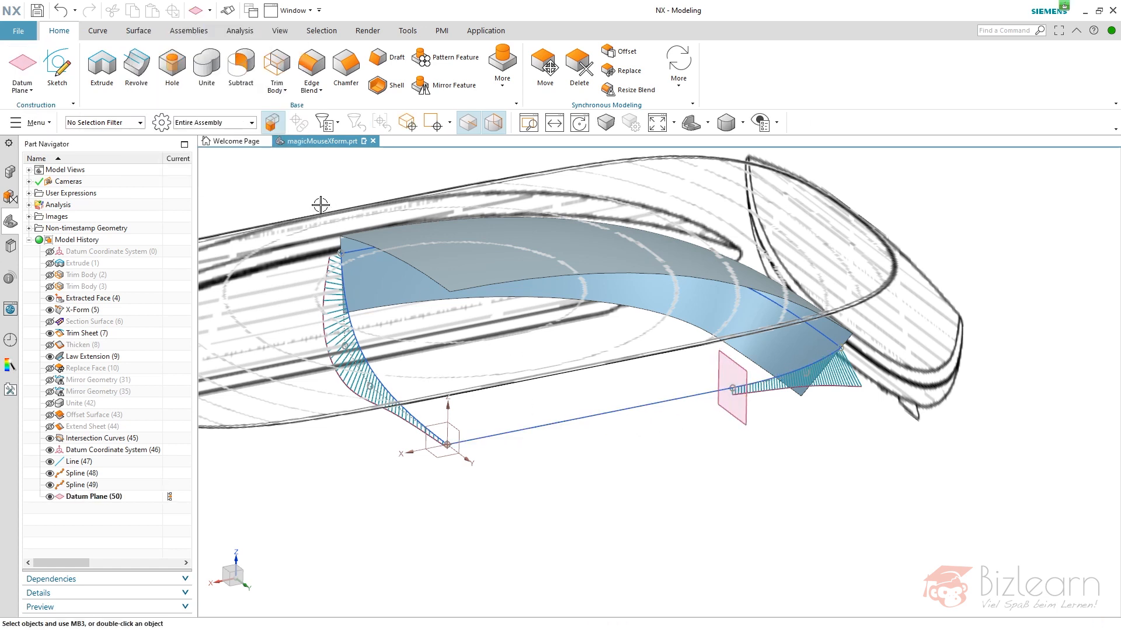
# Trim the law extension sheet with the new datum plane, removing the portion on the second spline's side
pyautogui.click(541, 288)
pyautogui.middleClick(605, 416)
pyautogui.click(748, 422)
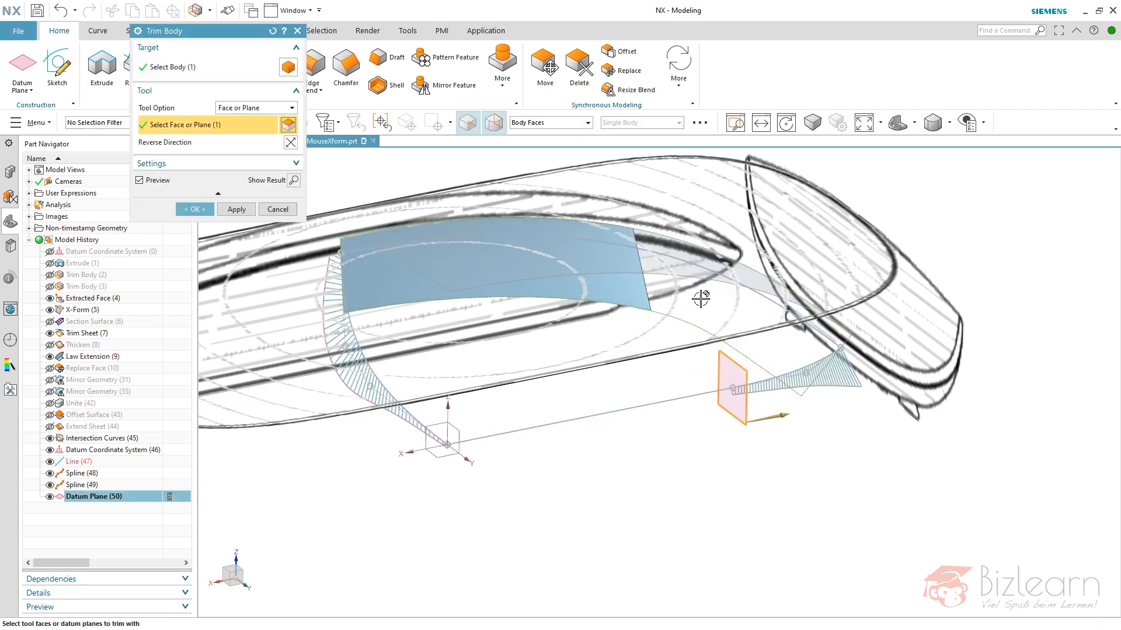
pyautogui.middleClick(672, 445)
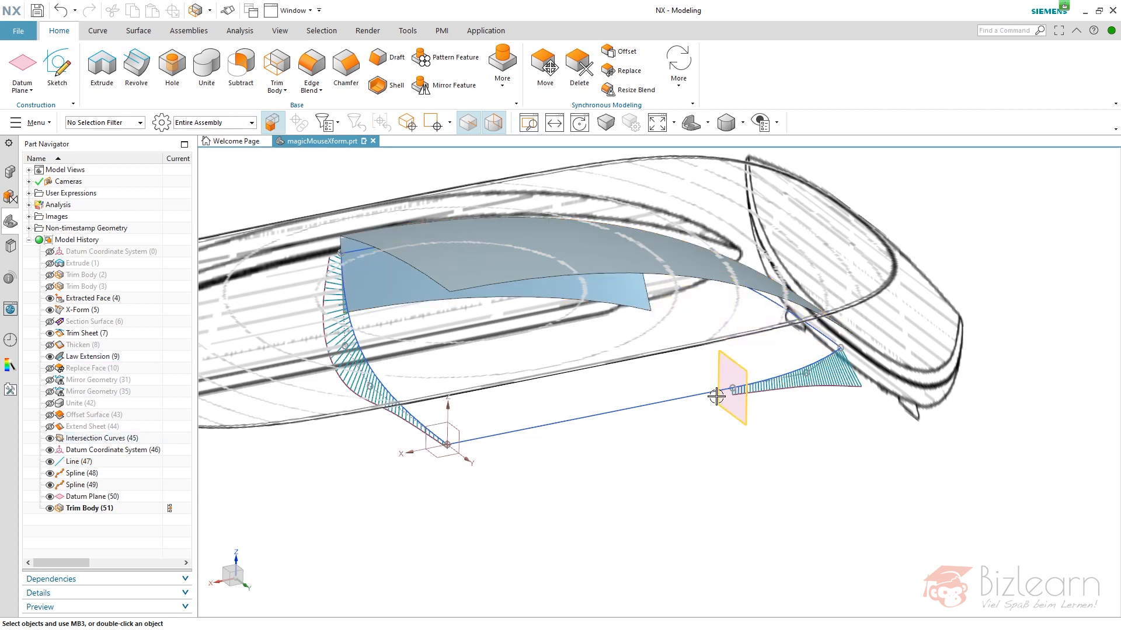
# Trim the shortened law extension sheet along the intersection curve with Trim Sheet, projecting normal to face and keeping the region below the curve
pyautogui.moveTo(684, 389); pyautogui.dragTo(678, 366, button='middle')
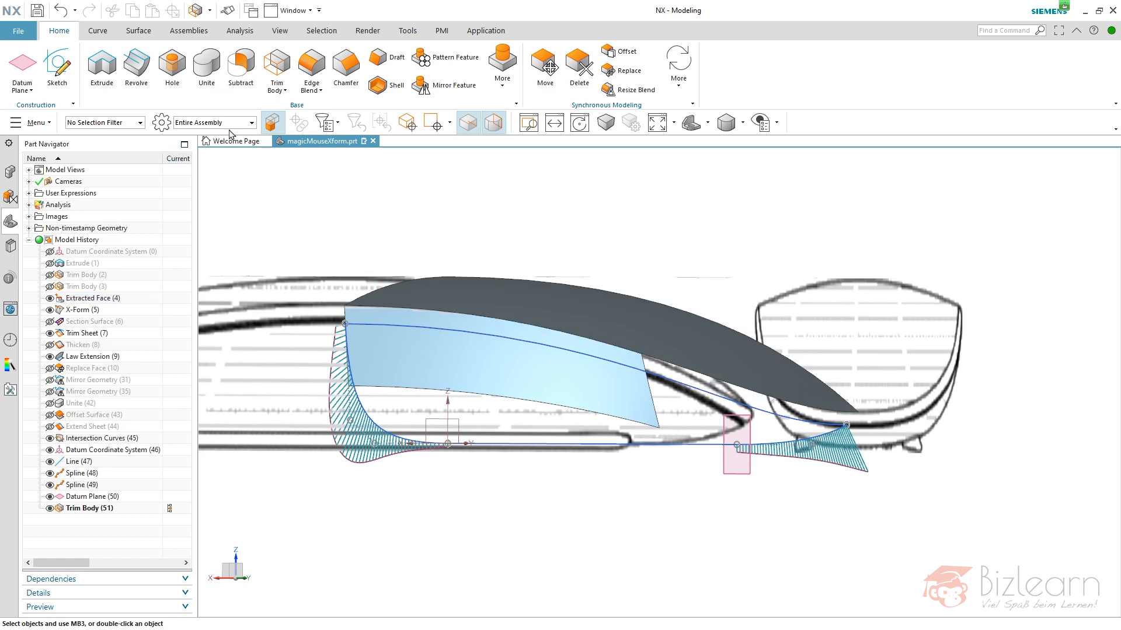
pyautogui.click(277, 67)
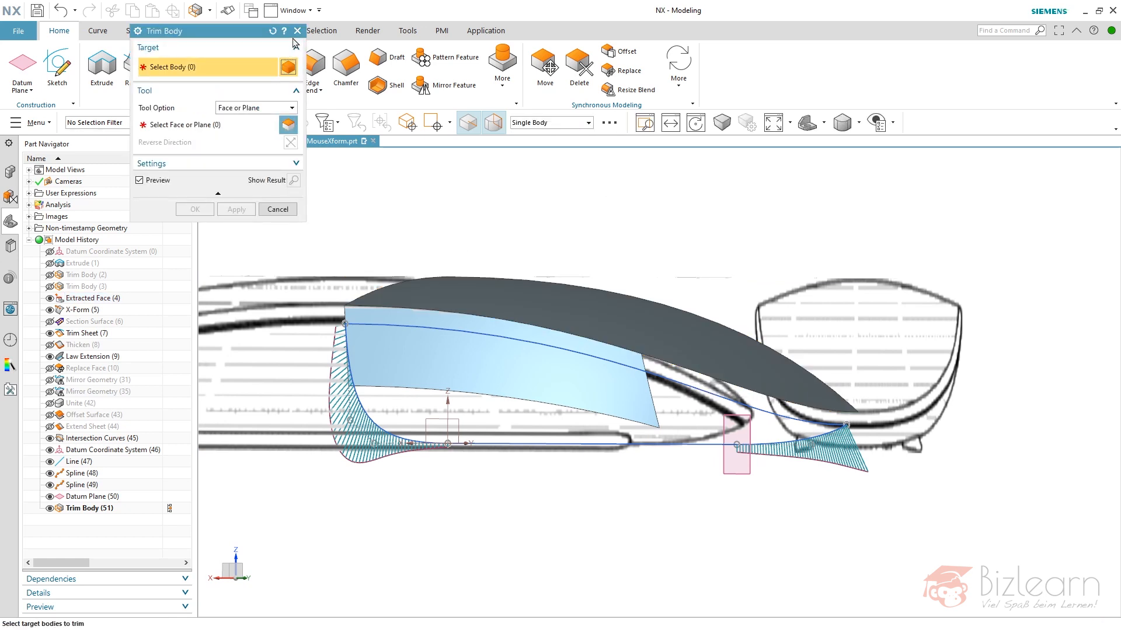
pyautogui.click(297, 31)
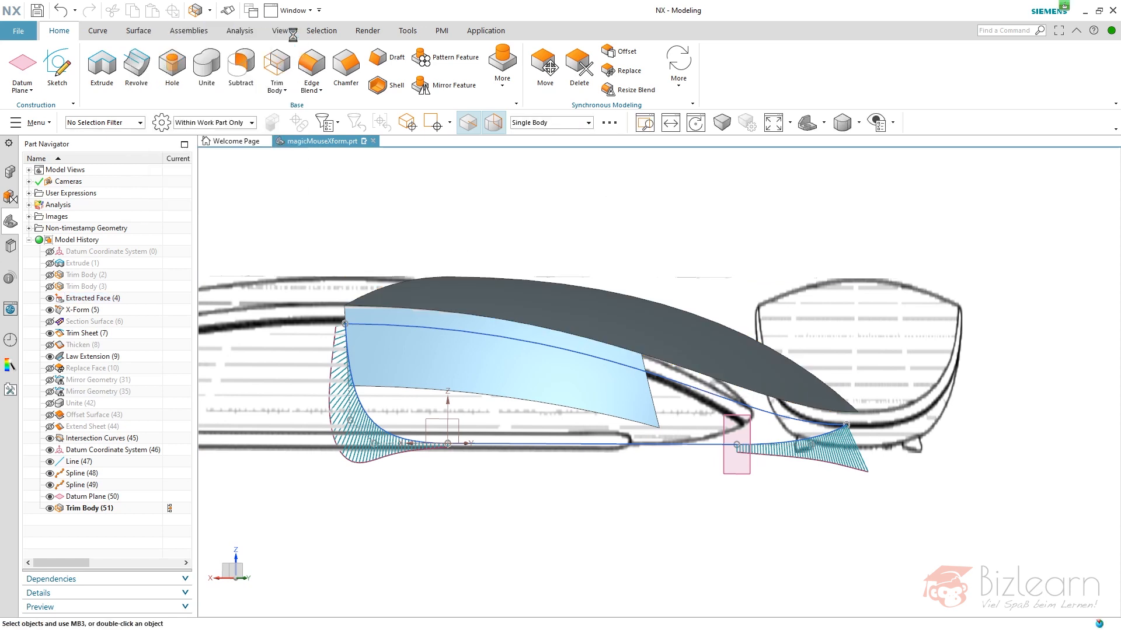
pyautogui.click(139, 30)
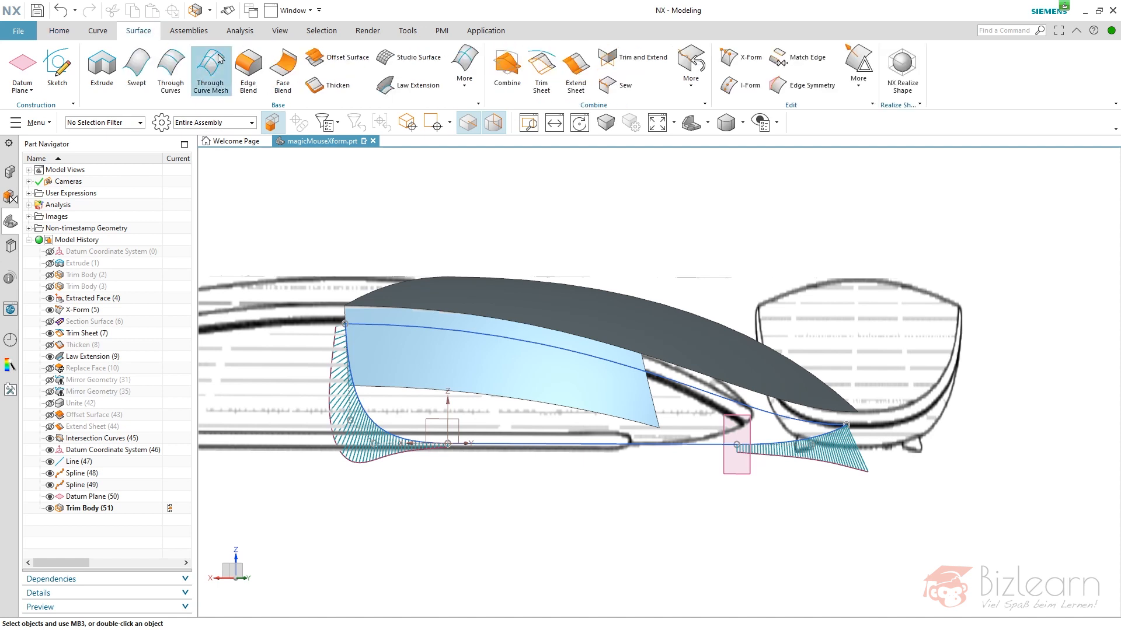
pyautogui.click(541, 73)
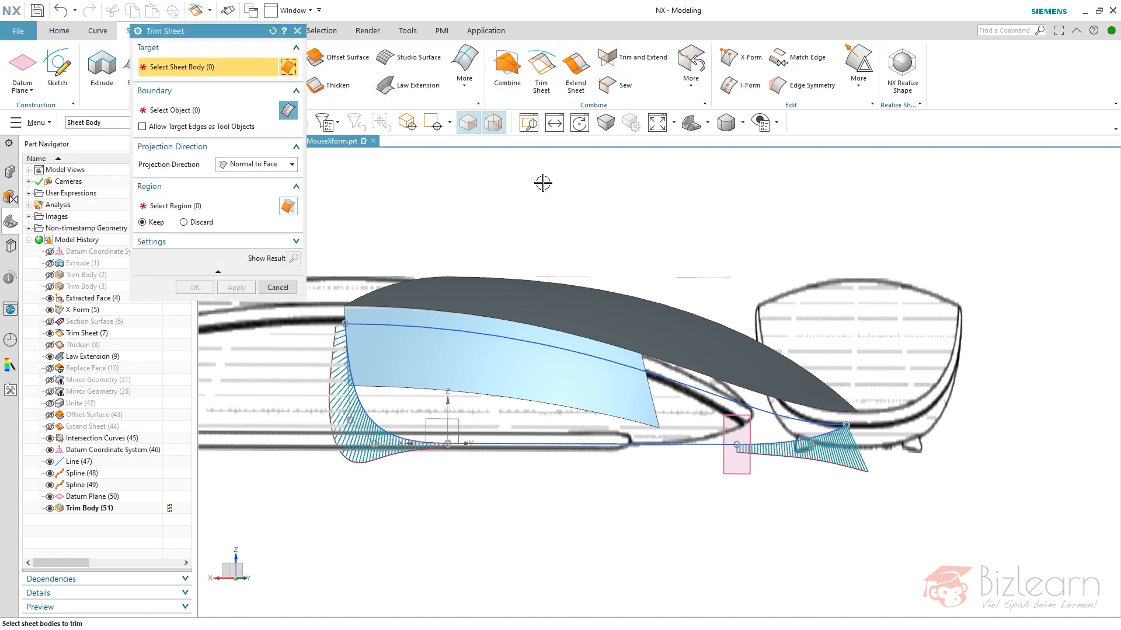
pyautogui.click(458, 352)
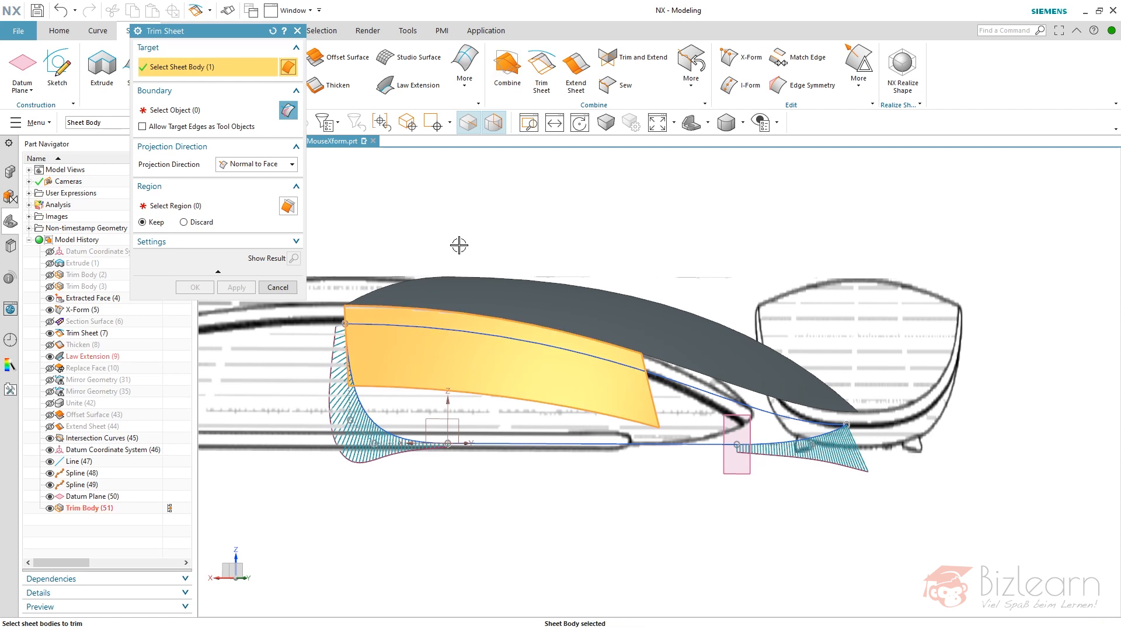
pyautogui.click(210, 111)
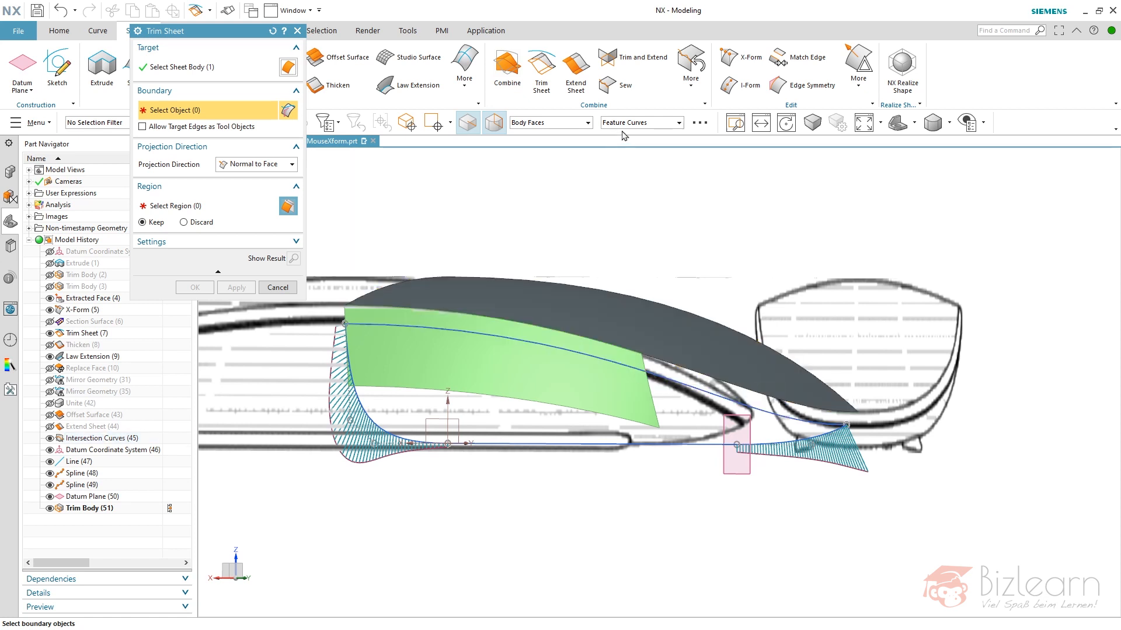
pyautogui.click(587, 358)
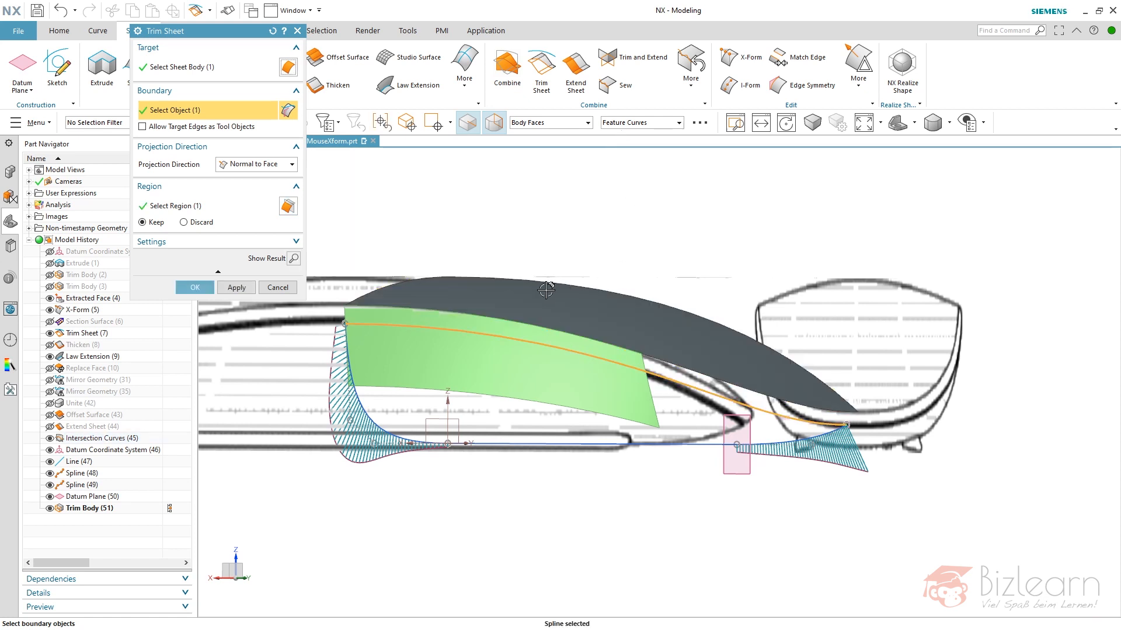
pyautogui.click(209, 206)
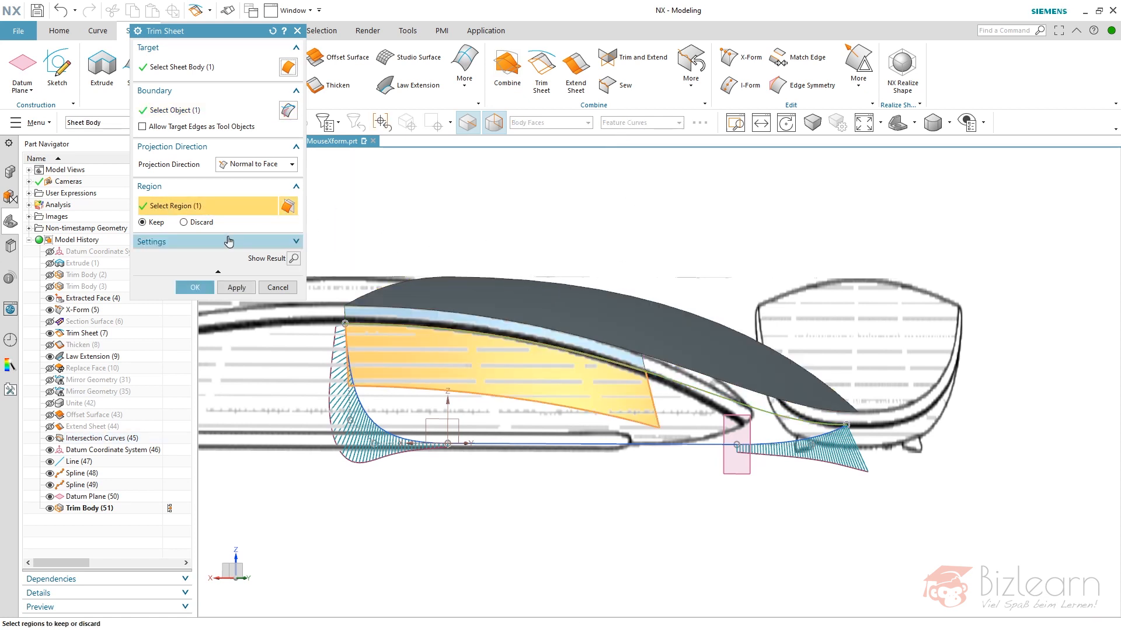
pyautogui.middleClick(569, 255)
# Examine the trimmed sheet's end edge in relation to the base line, the datum plane and both splines from several angles
pyautogui.moveTo(617, 250); pyautogui.dragTo(626, 266, button='middle')
pyautogui.scroll(3, 648, 283)
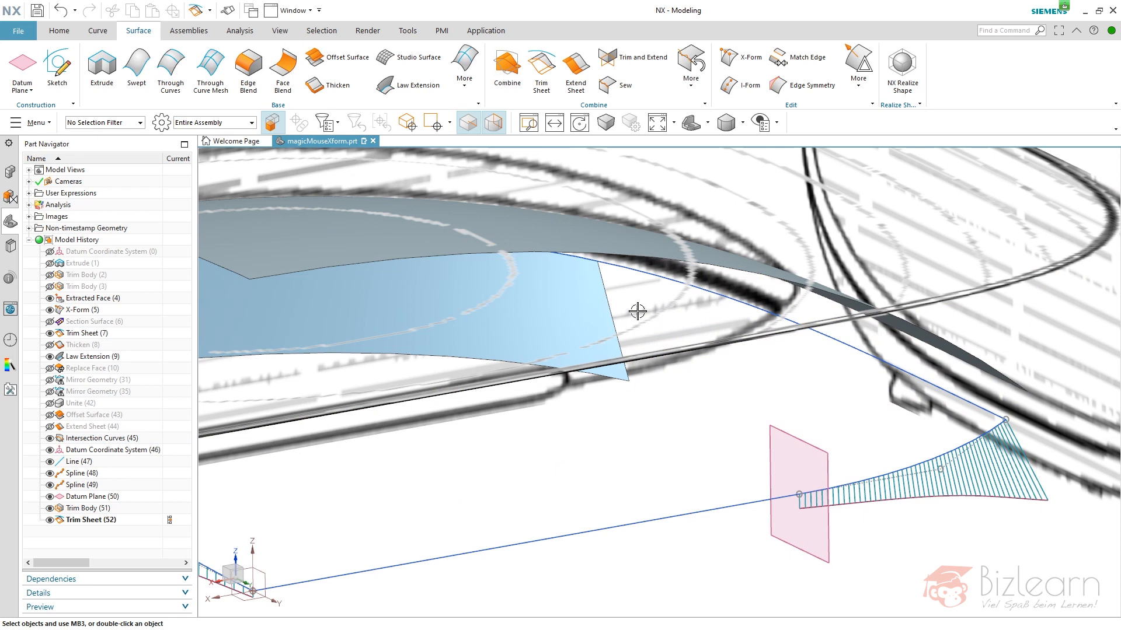
pyautogui.scroll(-2, 755, 408)
pyautogui.scroll(2, 725, 389)
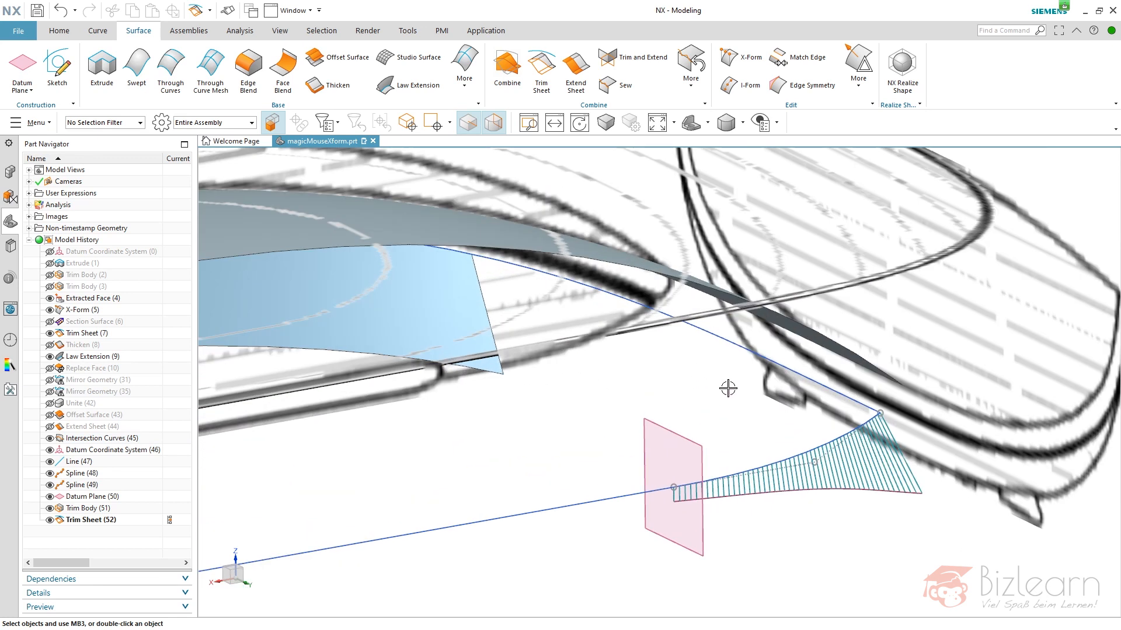
pyautogui.click(98, 30)
pyautogui.scroll(-4, 565, 353)
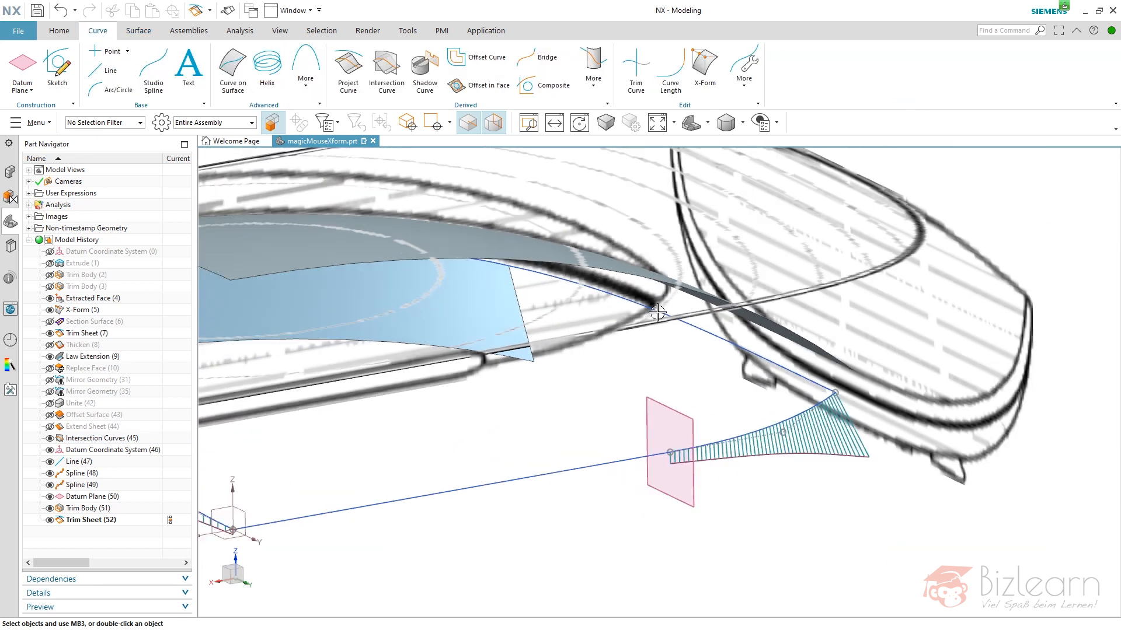
pyautogui.moveTo(561, 356); pyautogui.dragTo(593, 331, button='middle')
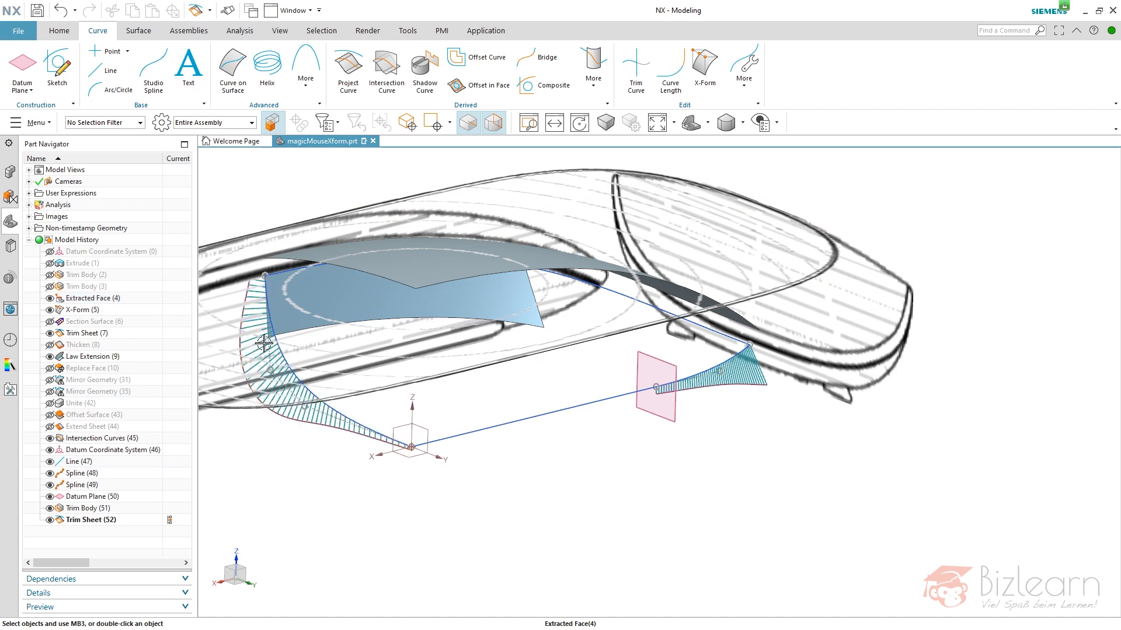
pyautogui.moveTo(549, 315); pyautogui.dragTo(598, 343, button='middle')
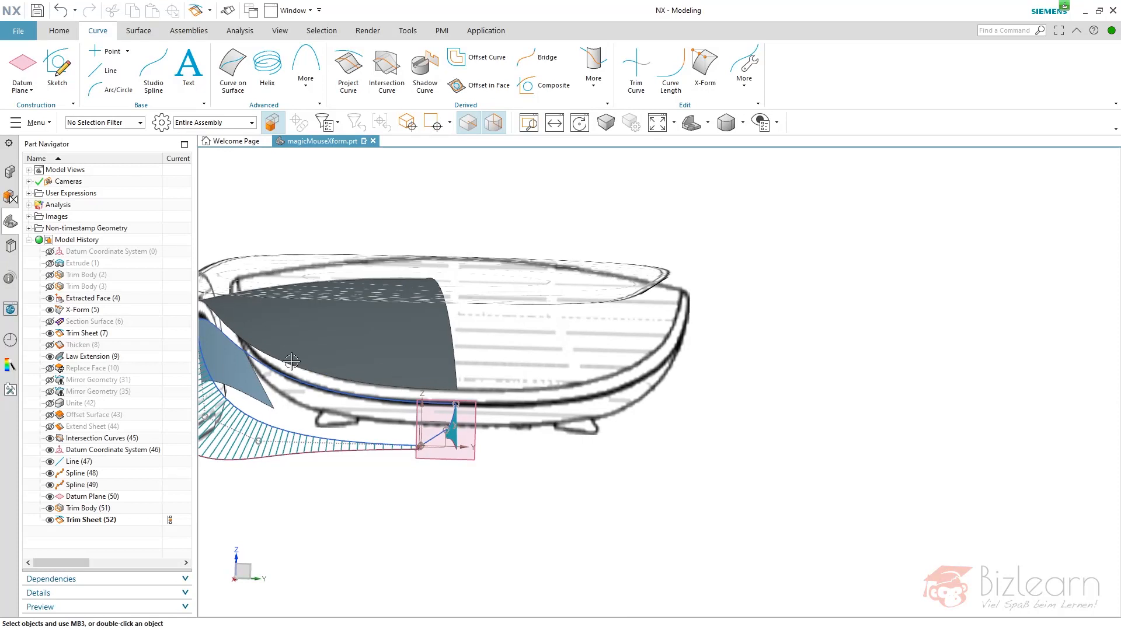
pyautogui.moveTo(357, 384)
pyautogui.mouseDown(button='middle')
pyautogui.moveTo(375, 370)
pyautogui.moveTo(339, 374)
pyautogui.mouseUp(button='middle')
pyautogui.scroll(-2, 474, 389)
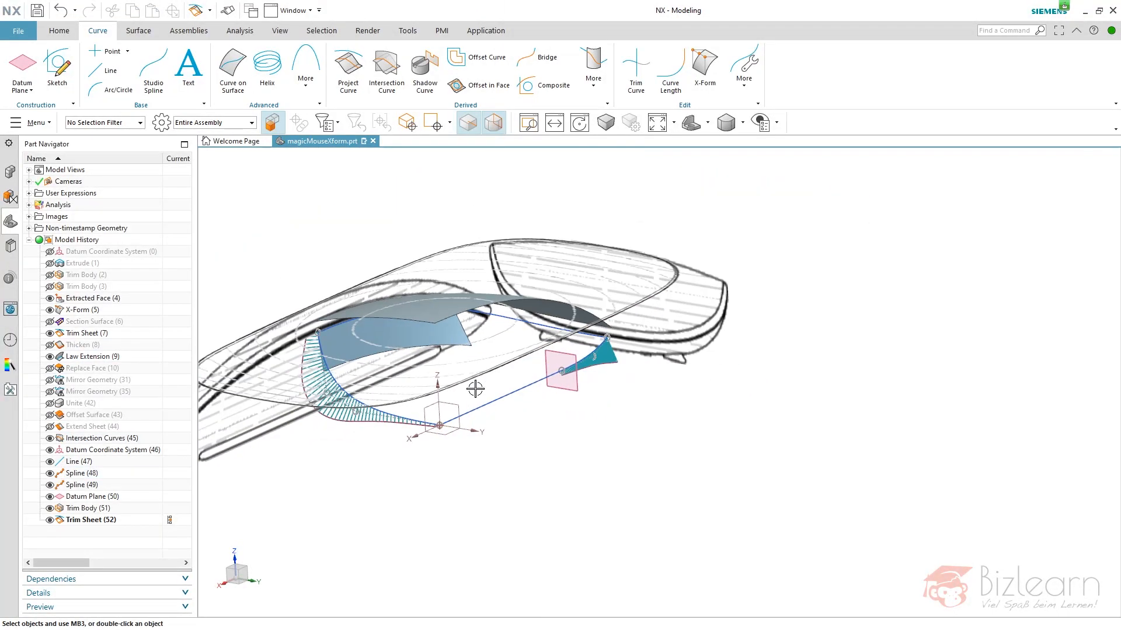
pyautogui.moveTo(470, 375); pyautogui.dragTo(493, 371, button='middle')
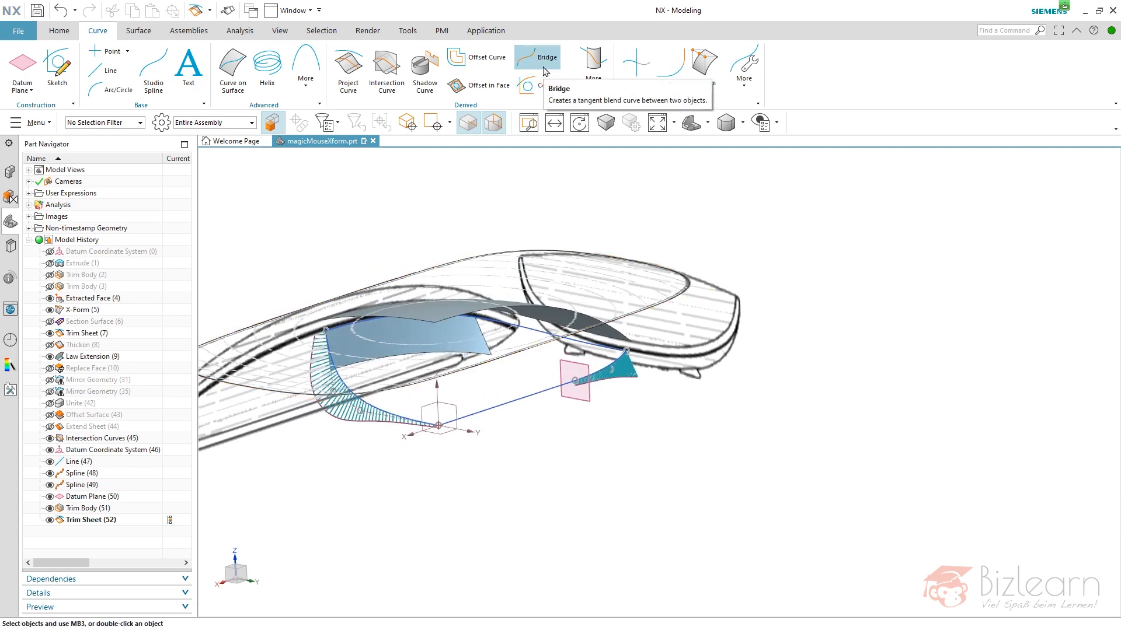
pyautogui.click(545, 67)
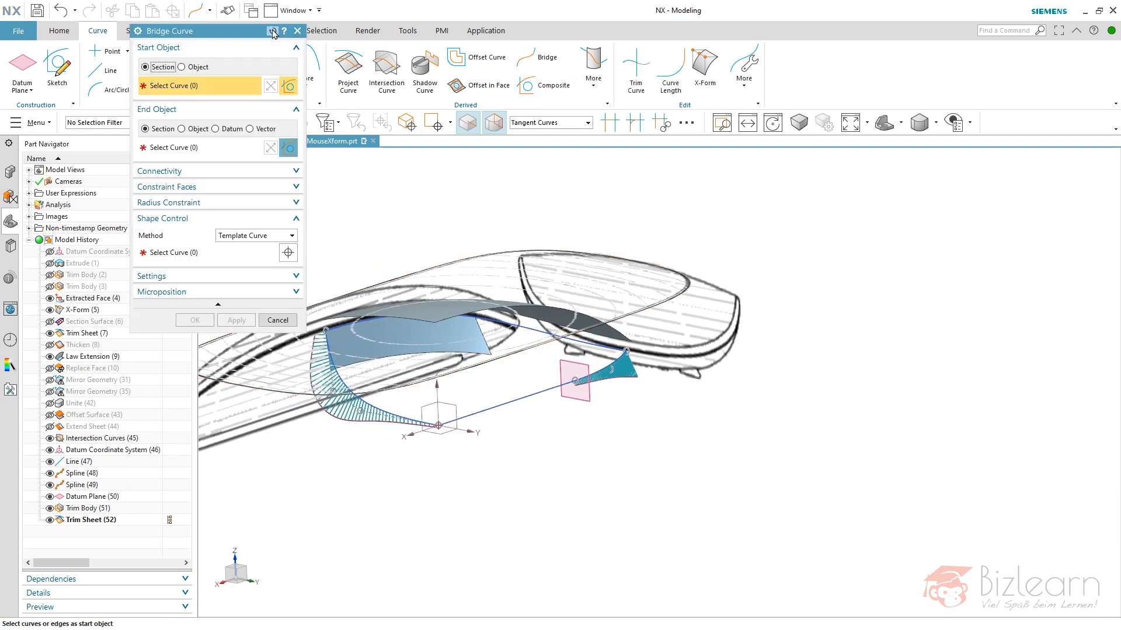
pyautogui.click(272, 31)
pyautogui.scroll(2, 490, 338)
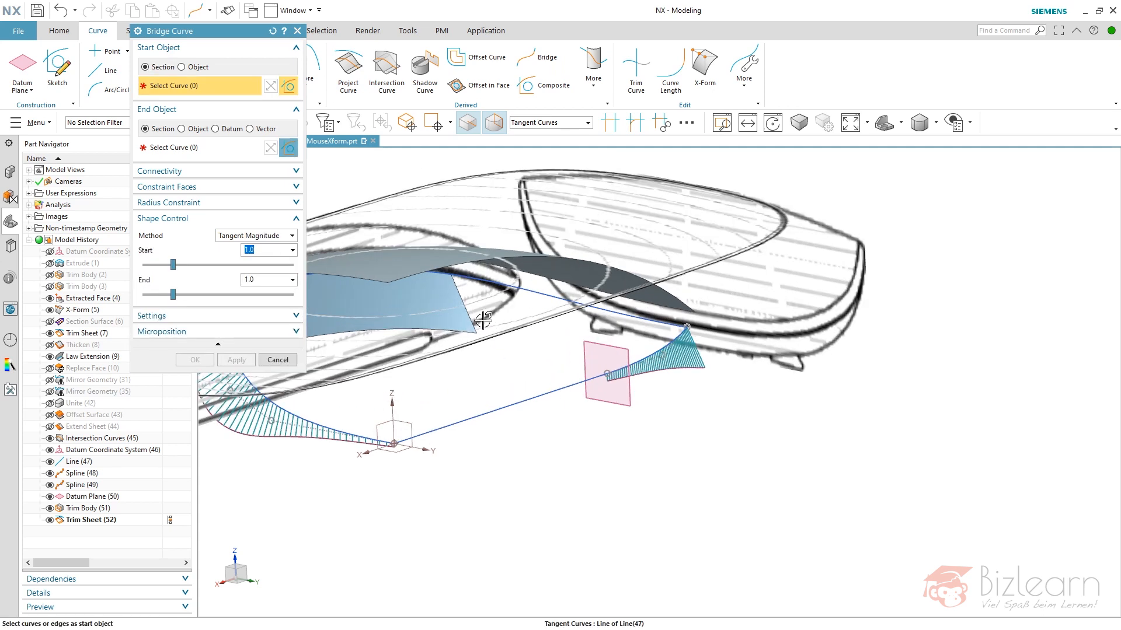
pyautogui.click(465, 298)
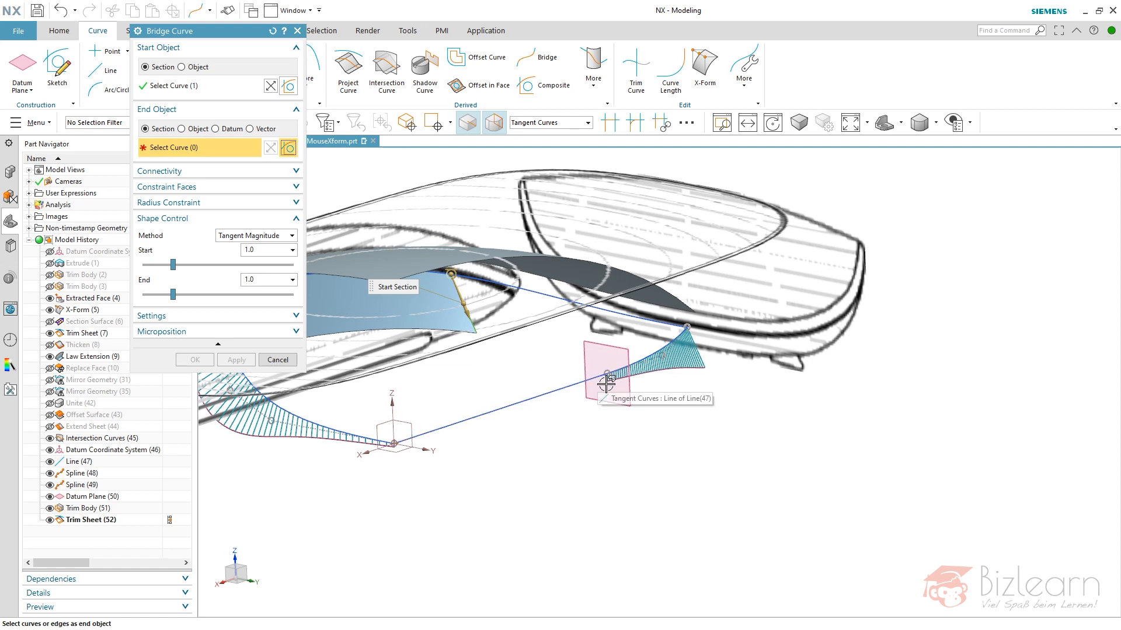
pyautogui.click(277, 360)
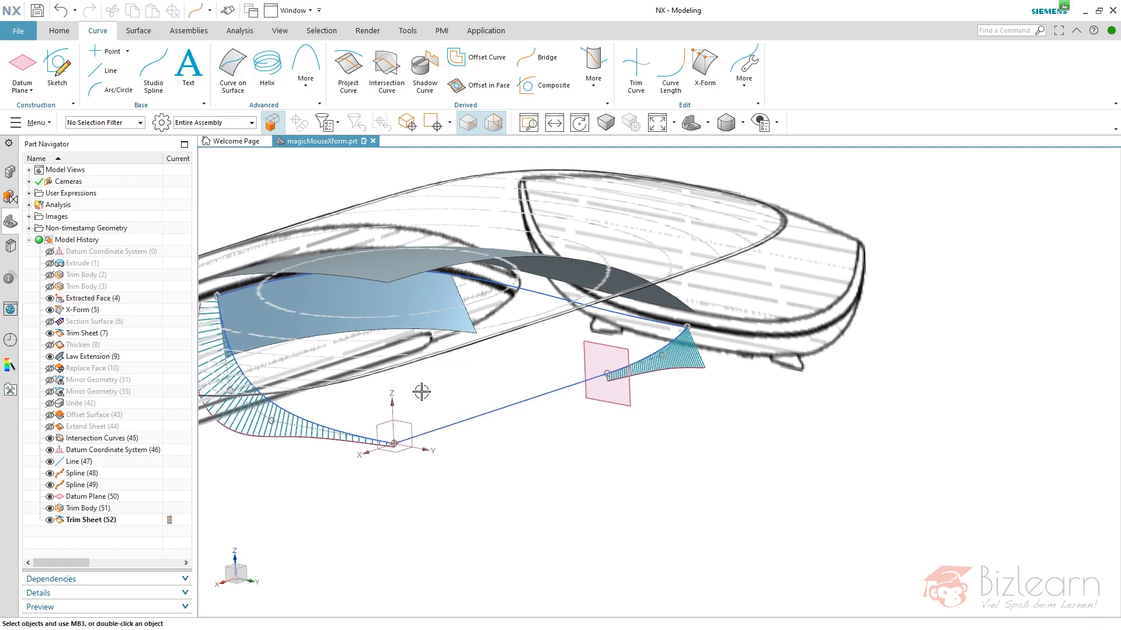
# Extrude the base line 20 mm along the datum coordinate system's Y axis as a horizontal sheet
pyautogui.click(59, 30)
pyautogui.click(101, 67)
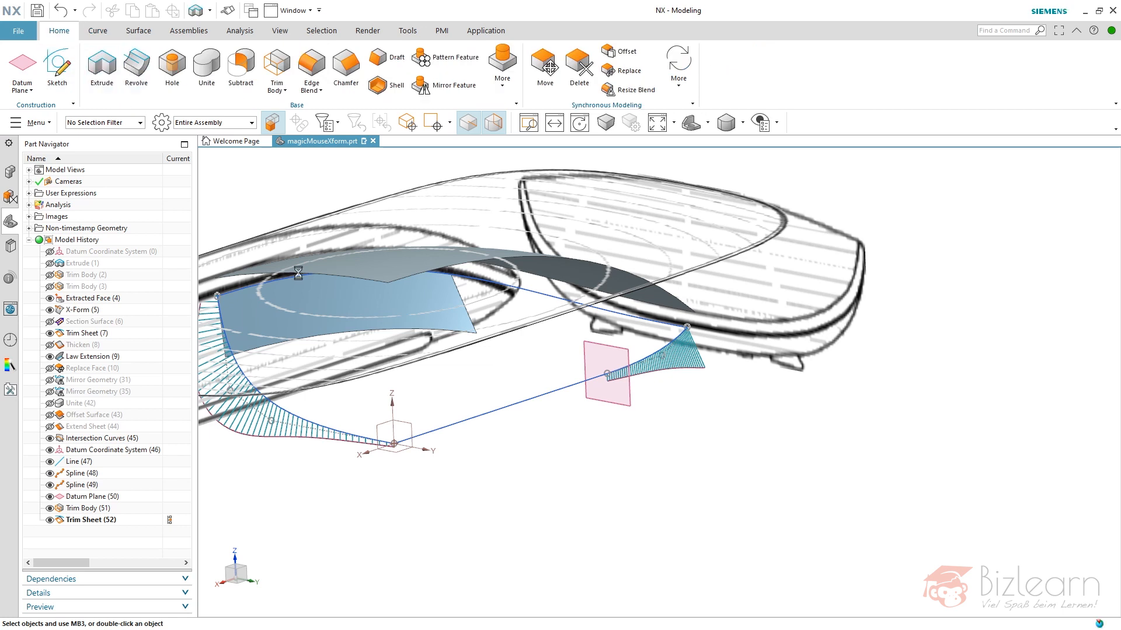
pyautogui.click(467, 419)
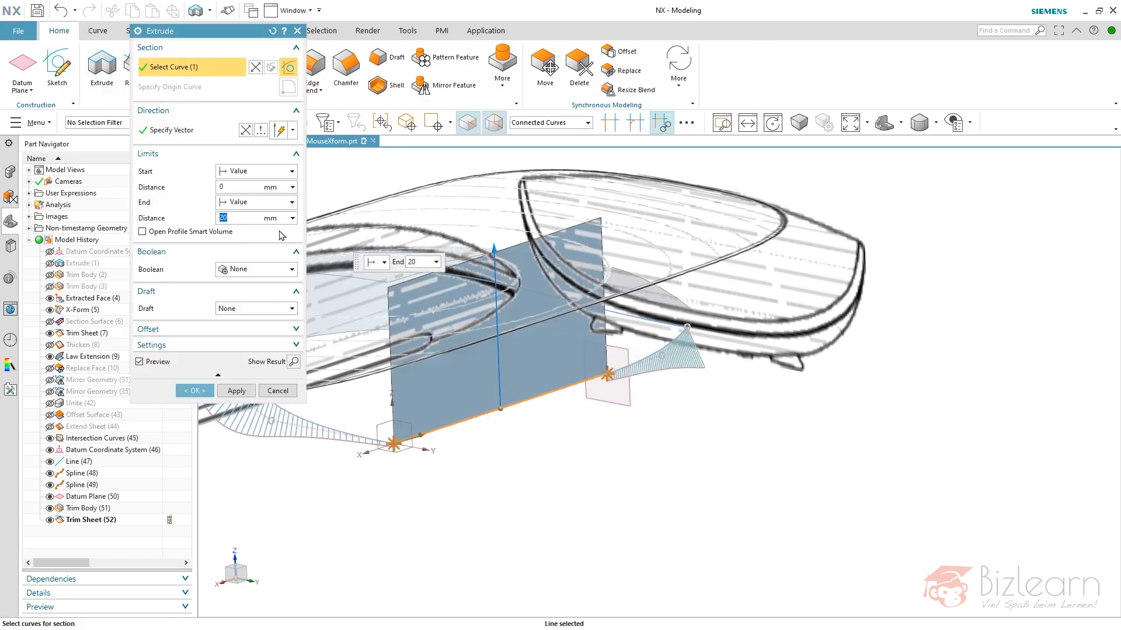
pyautogui.click(200, 135)
pyautogui.click(431, 450)
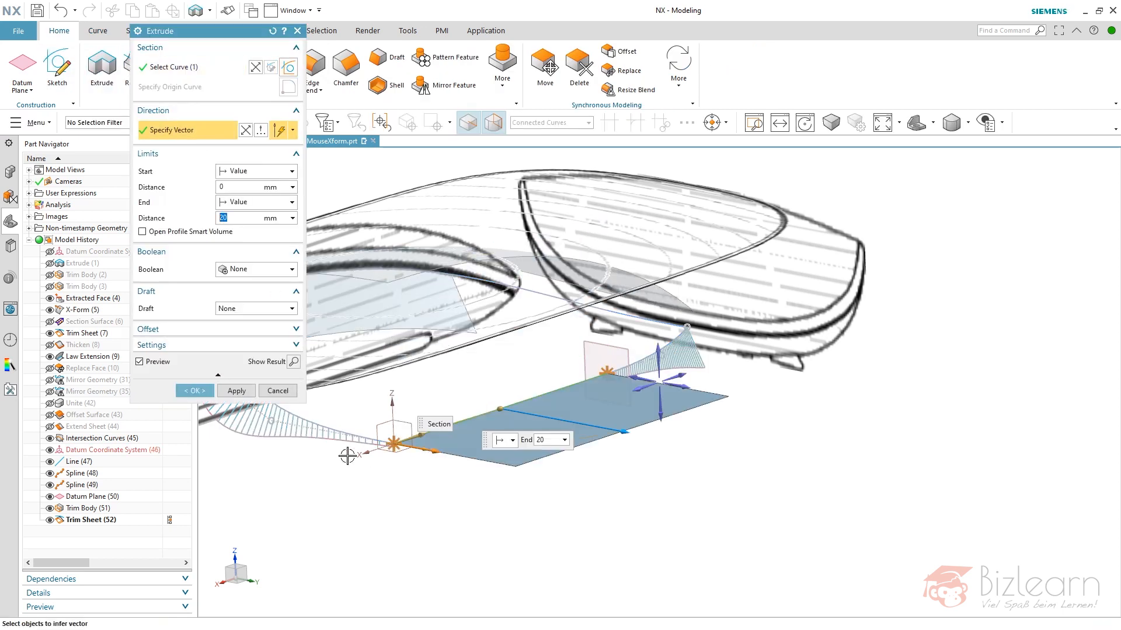
pyautogui.click(206, 391)
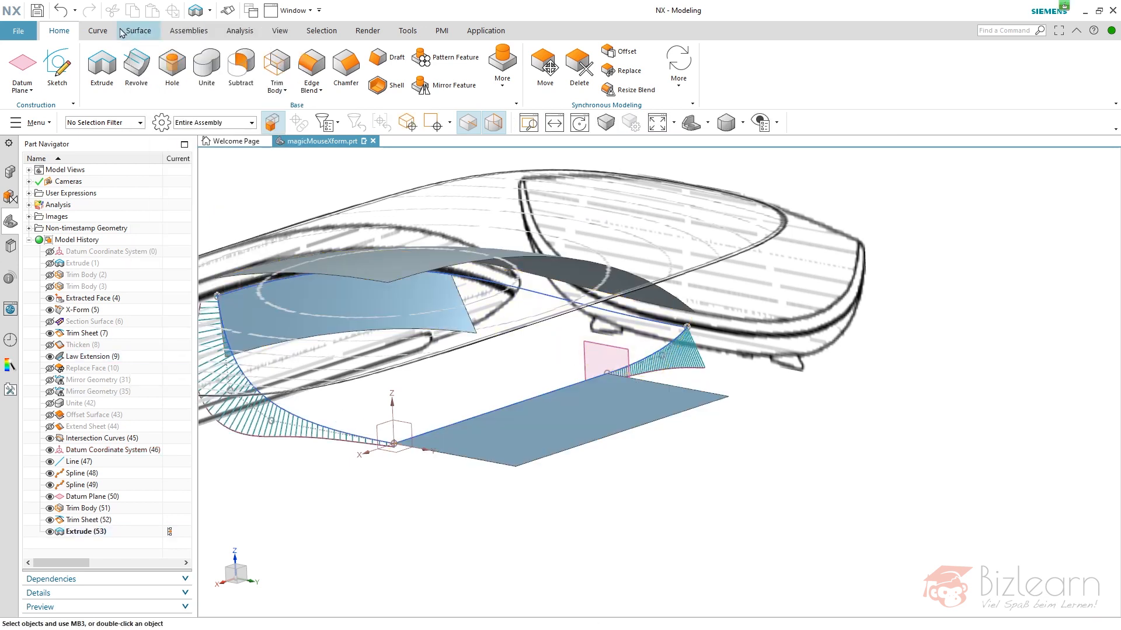
# Set up a bridge curve from the upper end of the trimmed sheet's end edge, running down along it, to the extruded sheet's edge at the datum plane
pyautogui.click(98, 30)
pyautogui.click(537, 57)
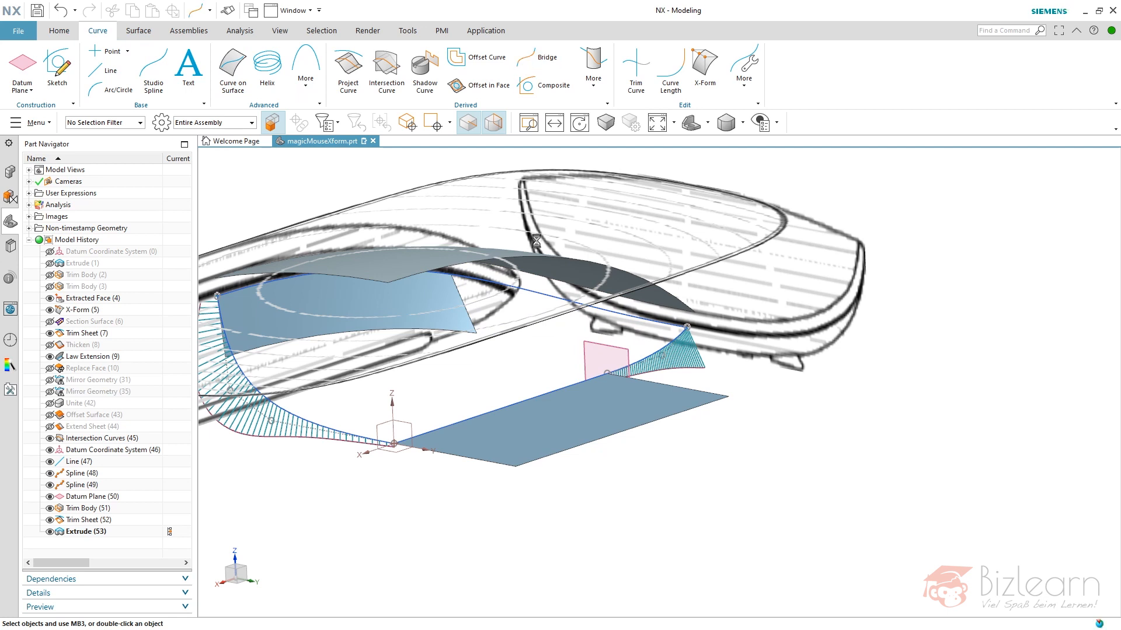
pyautogui.click(460, 291)
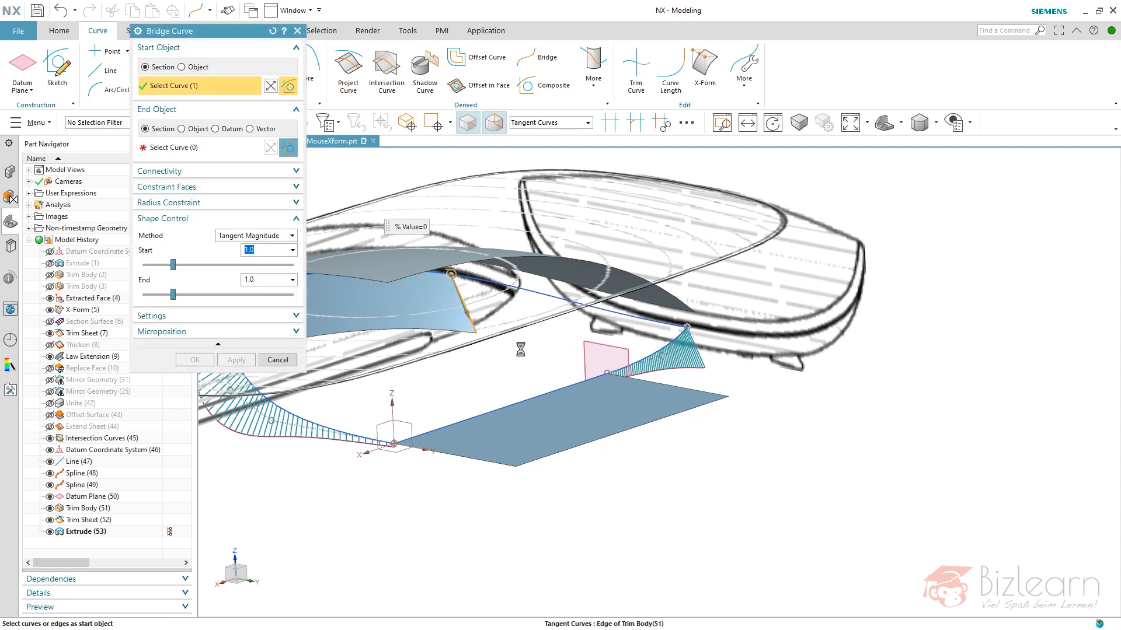
pyautogui.middleClick(558, 355)
pyautogui.click(633, 380)
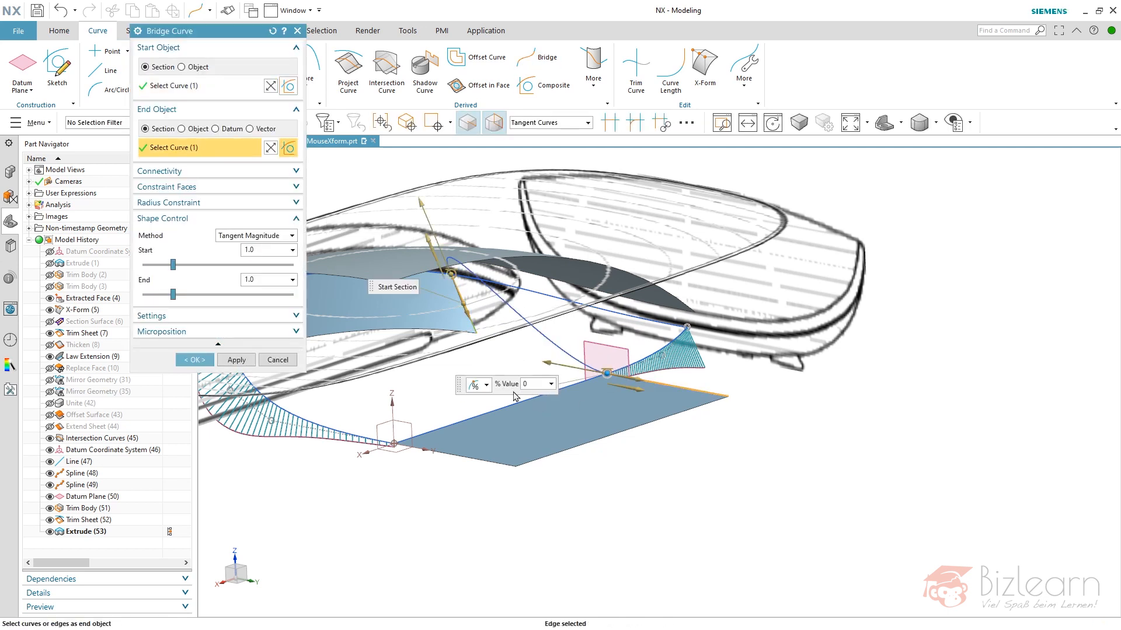
pyautogui.doubleClick(465, 316)
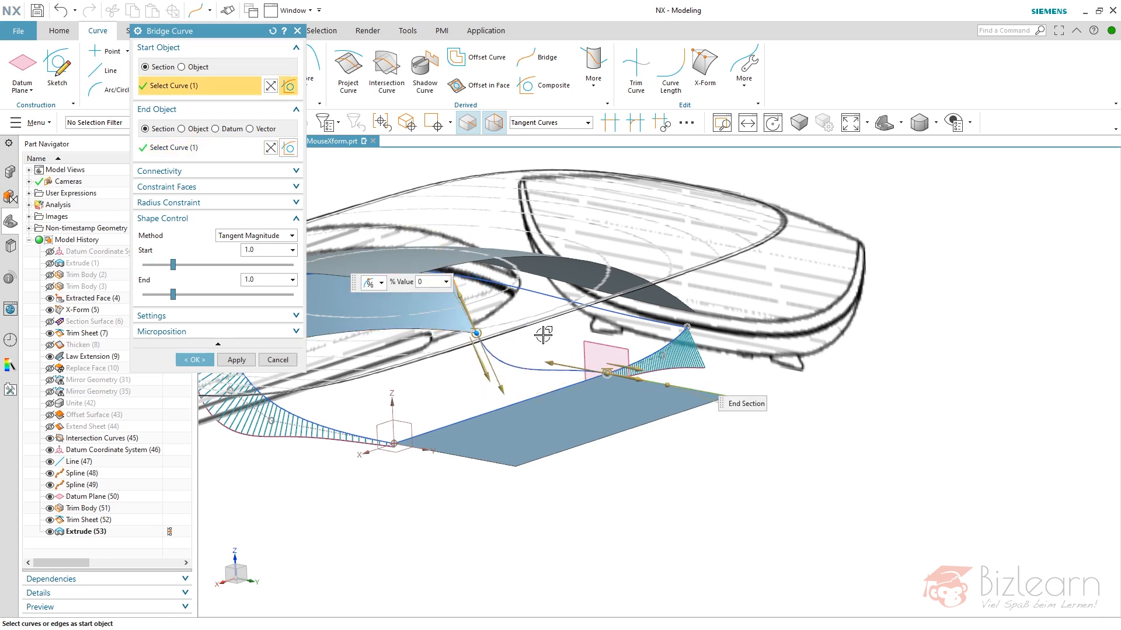
pyautogui.scroll(2, 544, 336)
pyautogui.scroll(-1, 484, 358)
pyautogui.doubleClick(453, 389)
# Examine the bridge curve preview against the first spline and the sketch image in the front view, with the knot and pole displays
pyautogui.moveTo(537, 386); pyautogui.dragTo(748, 383, button='middle')
pyautogui.press('F8')
pyautogui.scroll(-3, 745, 341)
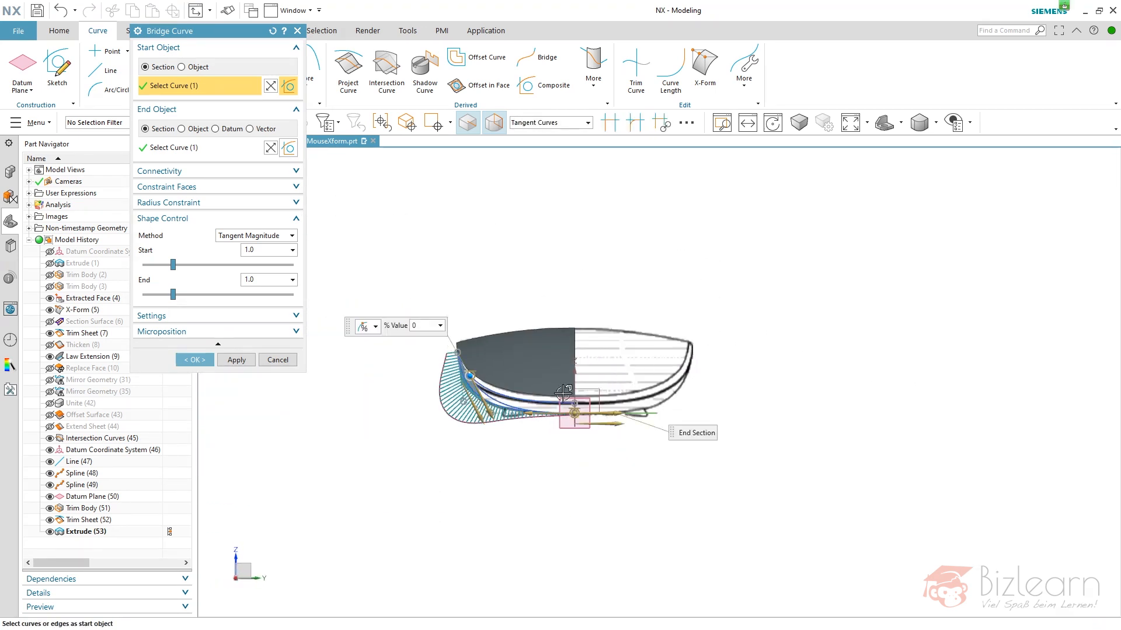
pyautogui.scroll(6, 525, 403)
pyautogui.scroll(-3, 528, 424)
pyautogui.scroll(3, 431, 403)
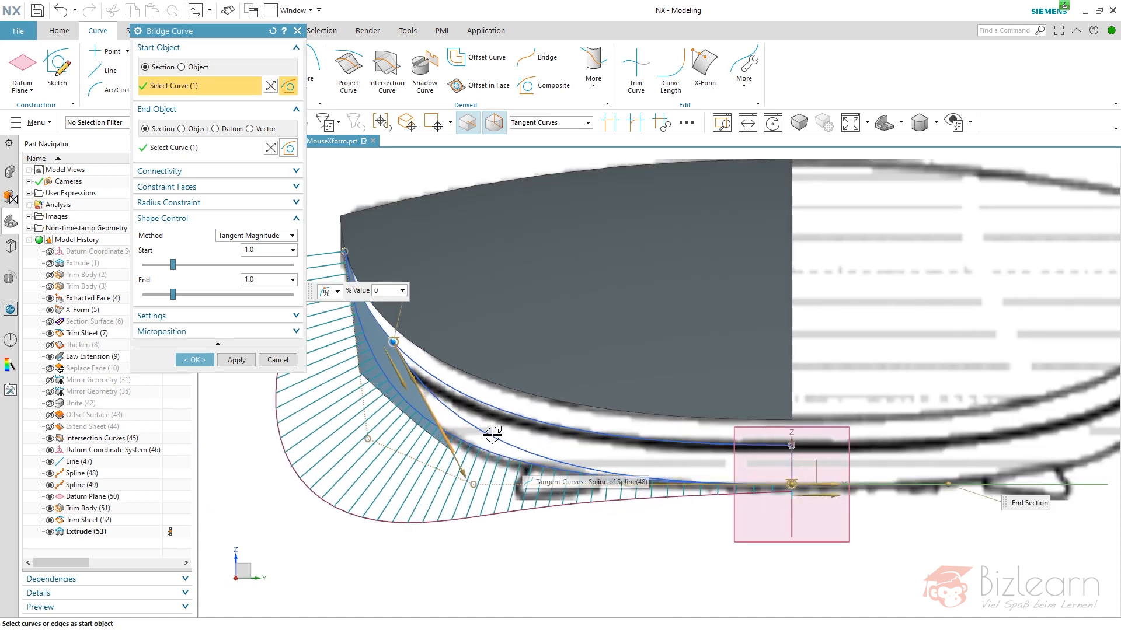
pyautogui.scroll(-3, 489, 419)
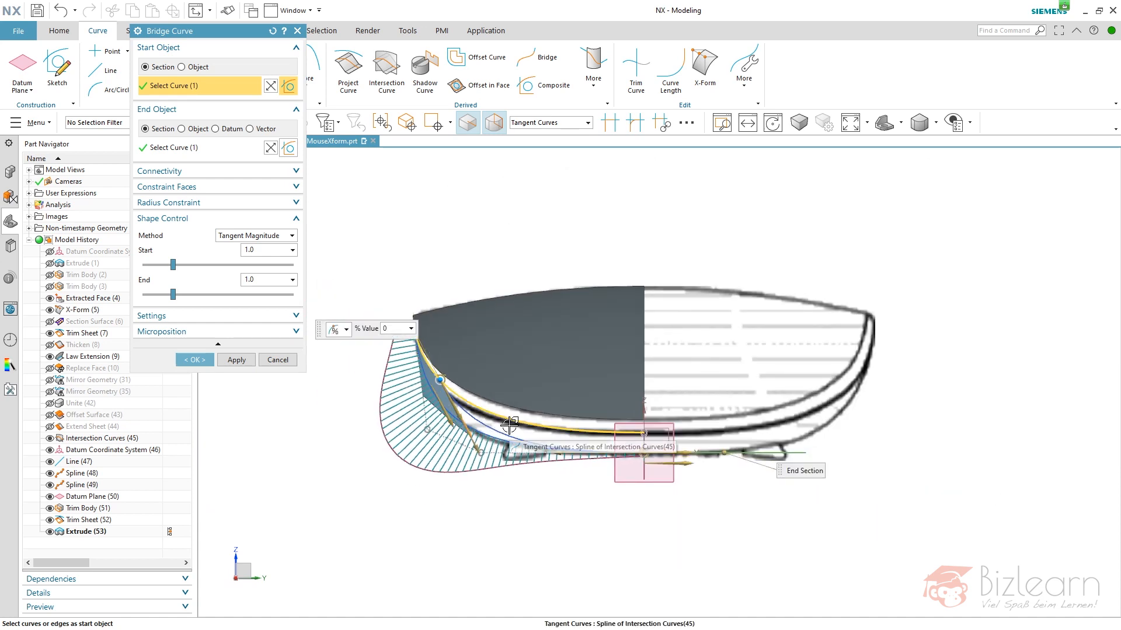
pyautogui.moveTo(215, 36); pyautogui.dragTo(166, 103)
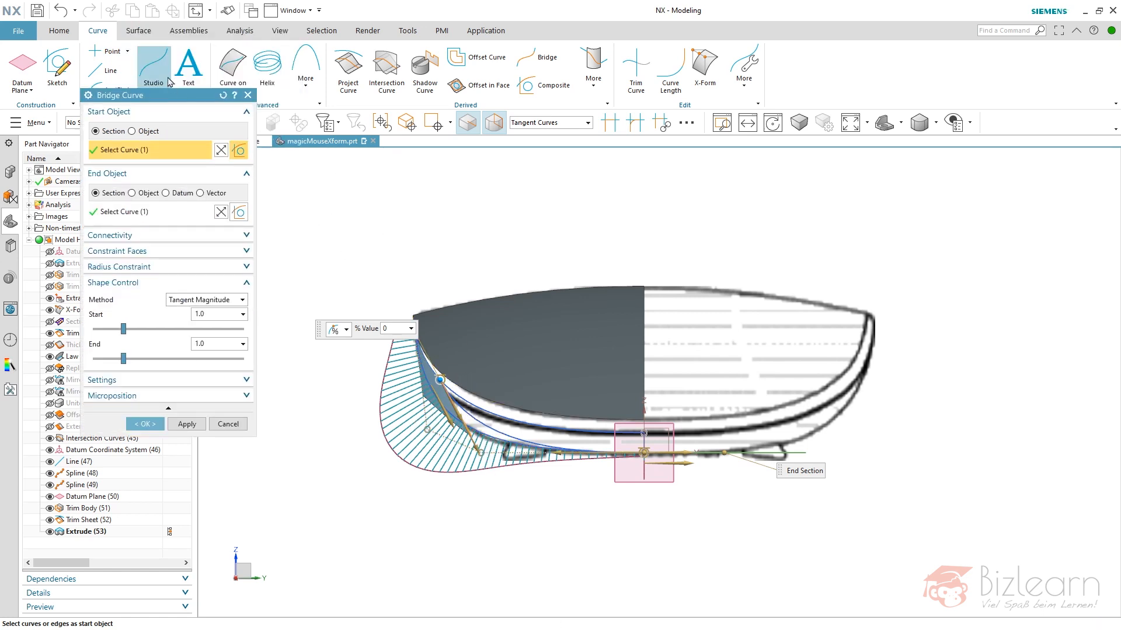
pyautogui.click(229, 31)
pyautogui.click(147, 81)
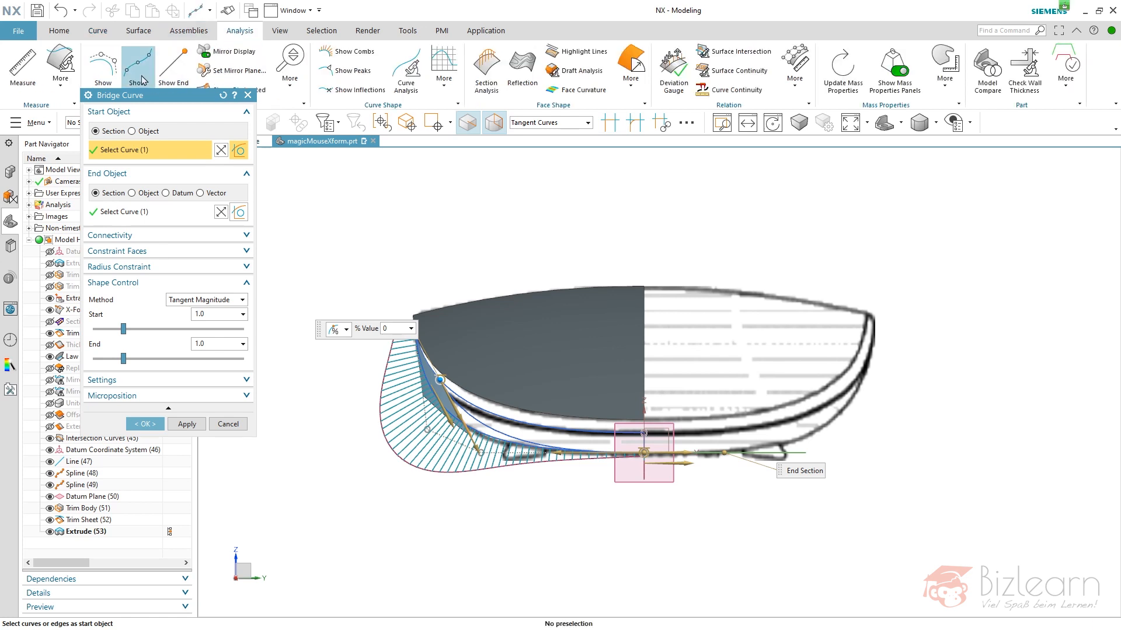
pyautogui.scroll(5, 464, 391)
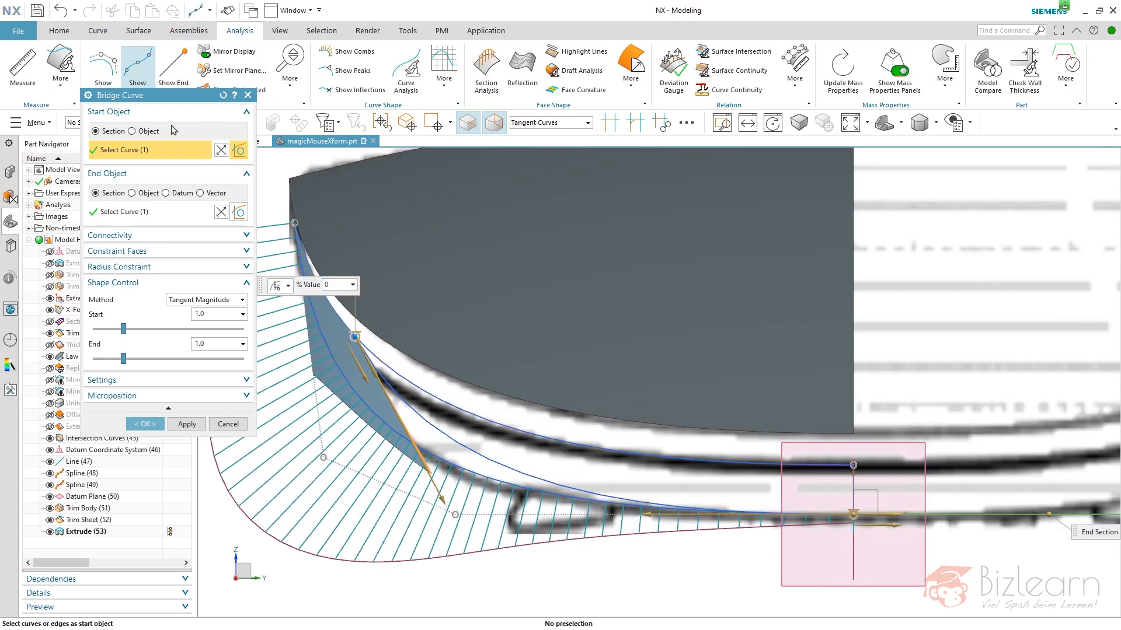
pyautogui.scroll(-3, 491, 345)
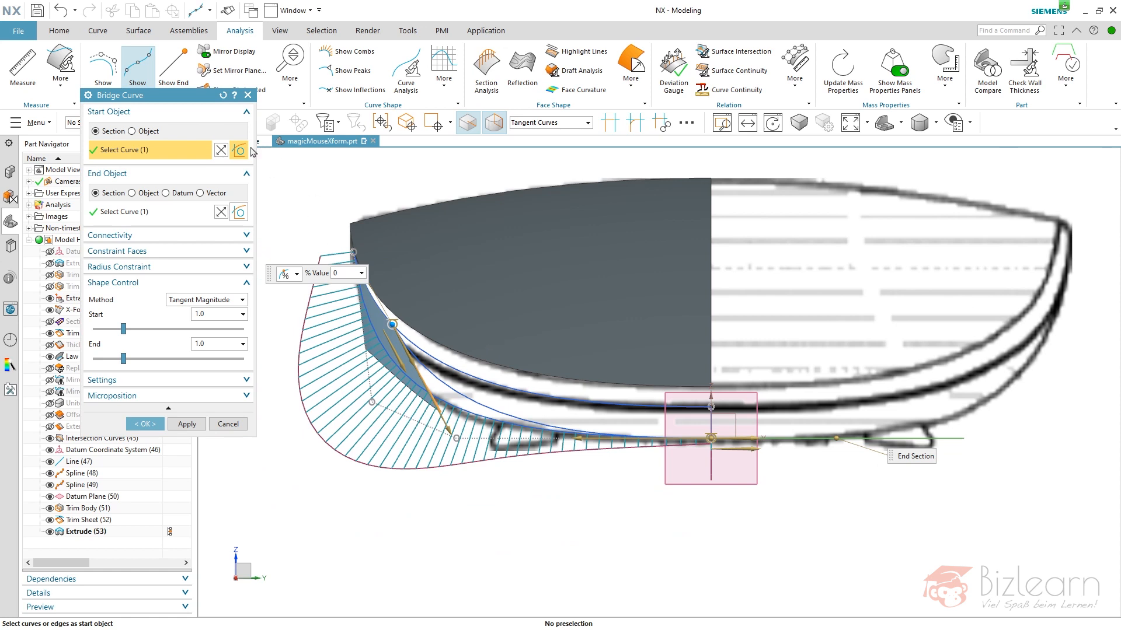
pyautogui.click(103, 65)
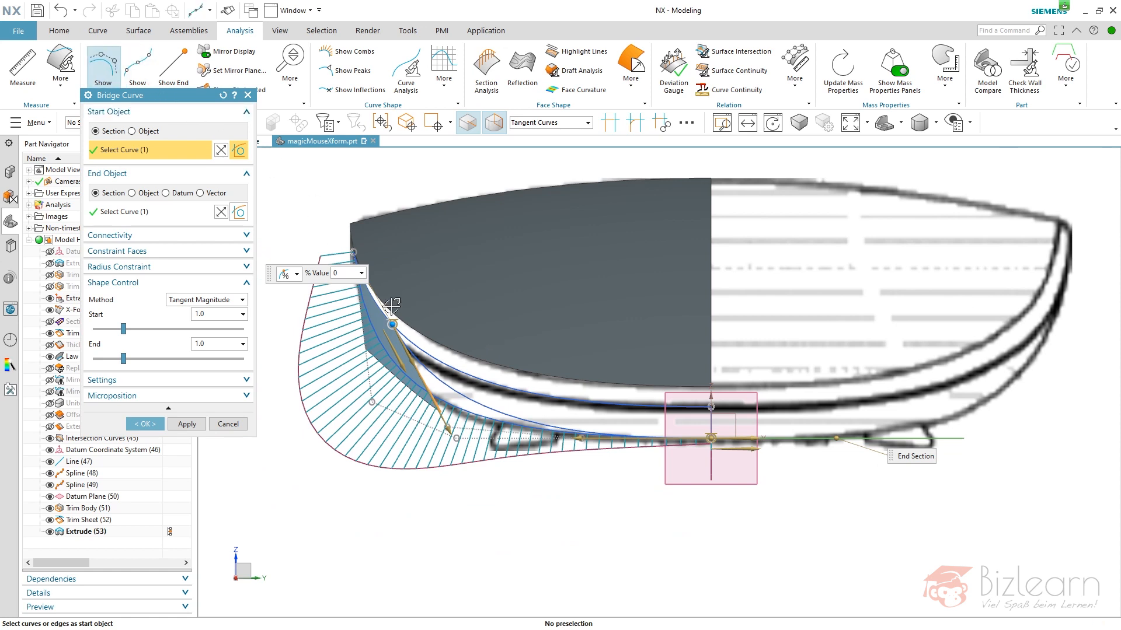
# Shape the bridge curve with the Template Curve method, using the first spline as the template, and create it
pyautogui.moveTo(473, 335); pyautogui.dragTo(408, 327, button='middle')
pyautogui.click(204, 299)
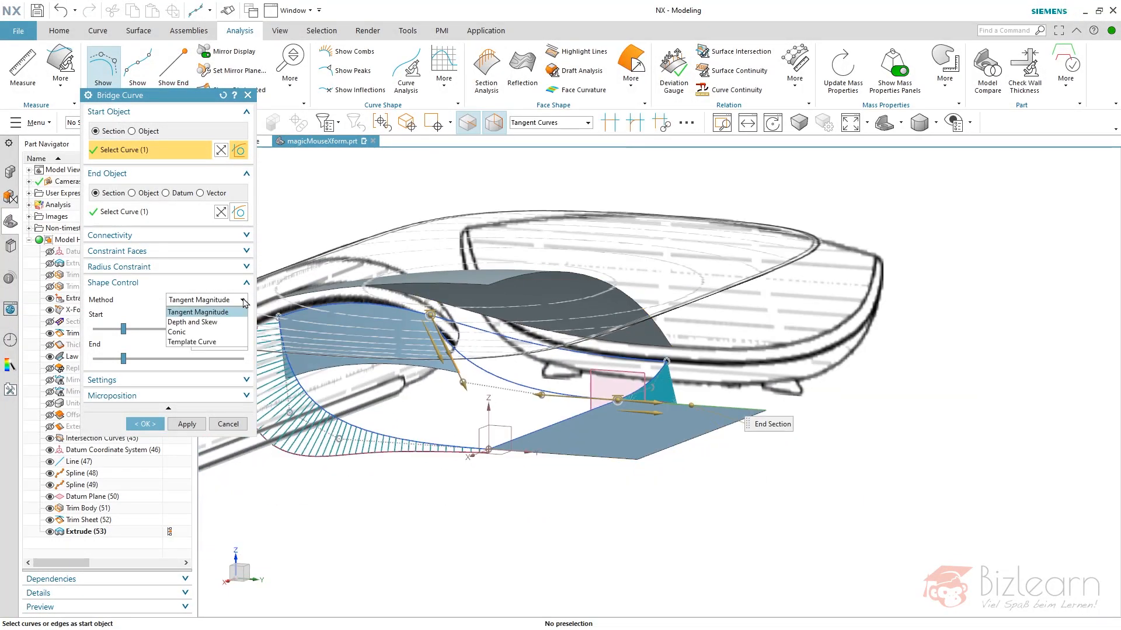
pyautogui.click(224, 342)
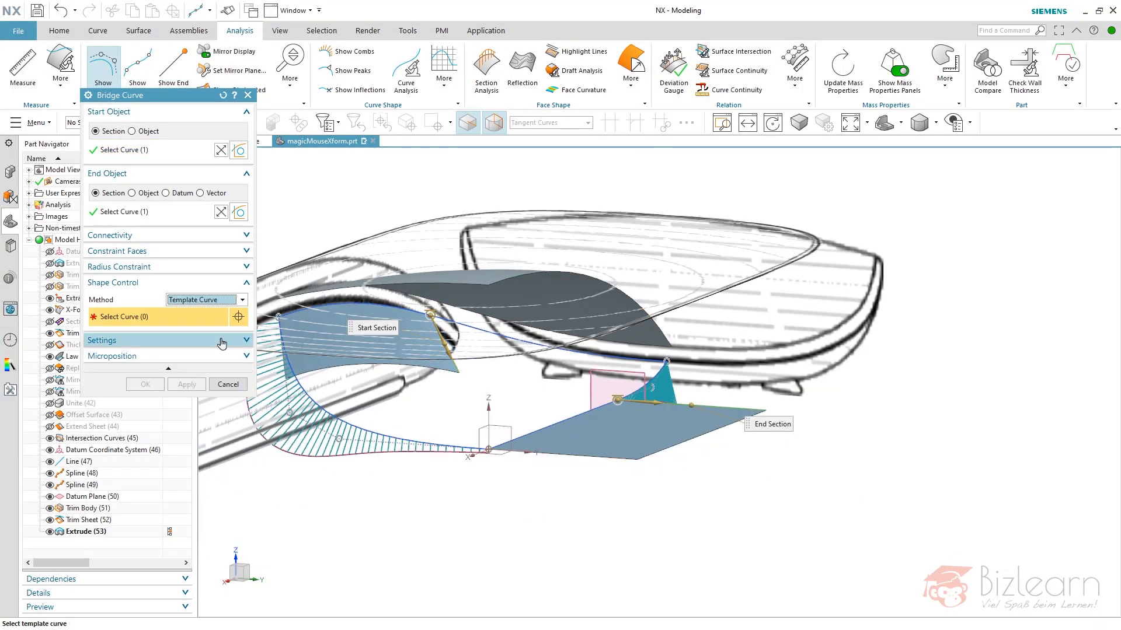
pyautogui.click(377, 425)
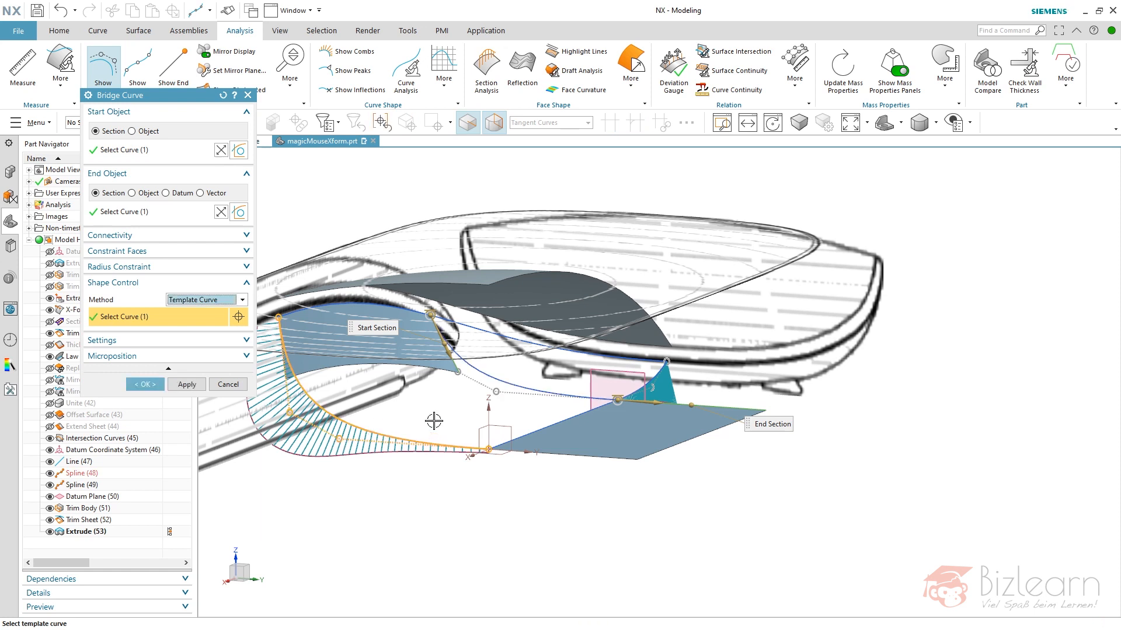
pyautogui.scroll(2, 363, 401)
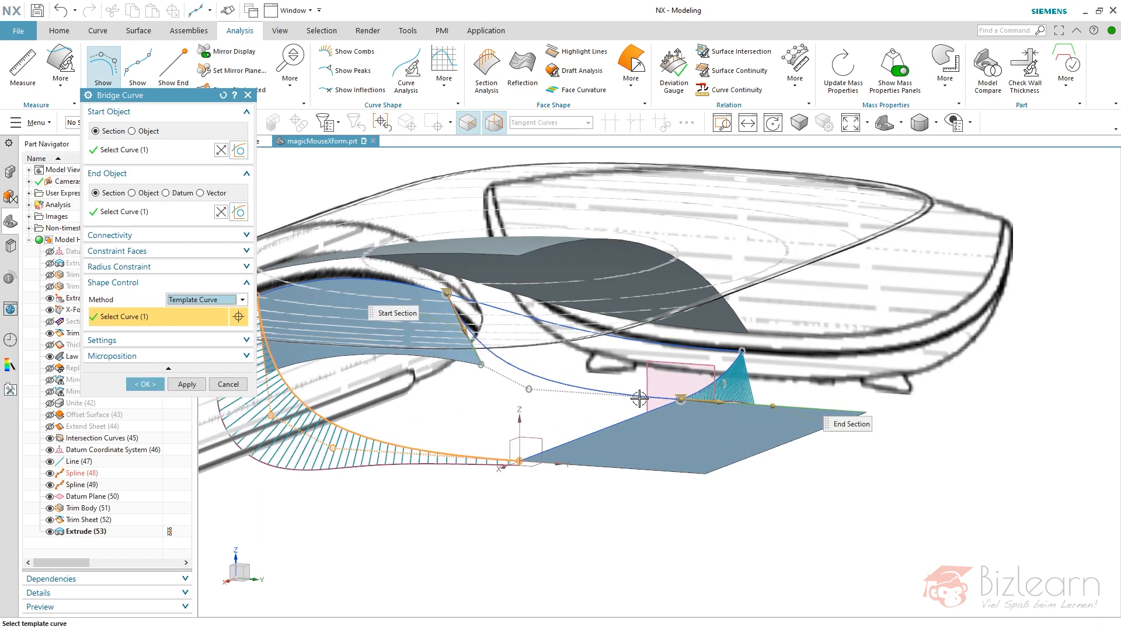
pyautogui.moveTo(593, 413); pyautogui.dragTo(548, 363, button='middle')
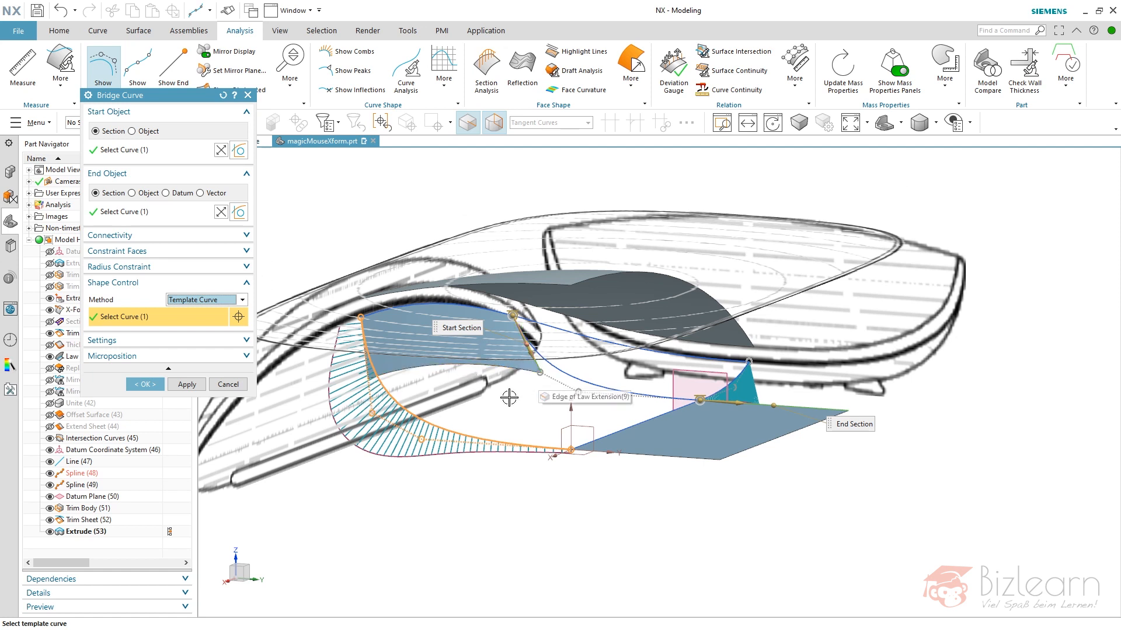
pyautogui.scroll(3, 511, 397)
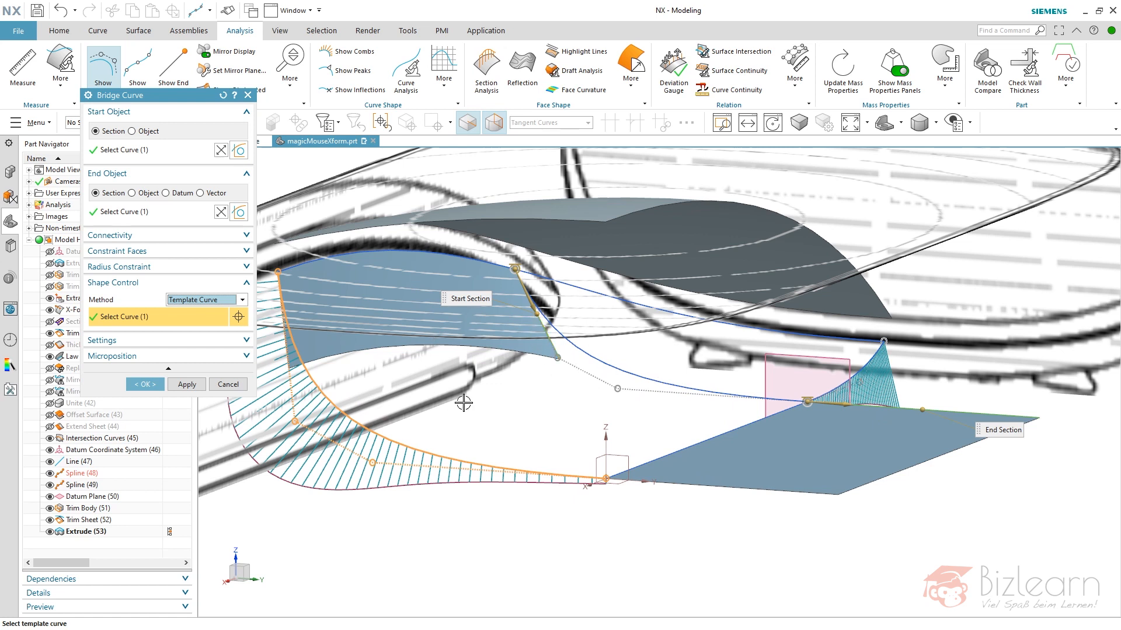
pyautogui.scroll(-5, 505, 399)
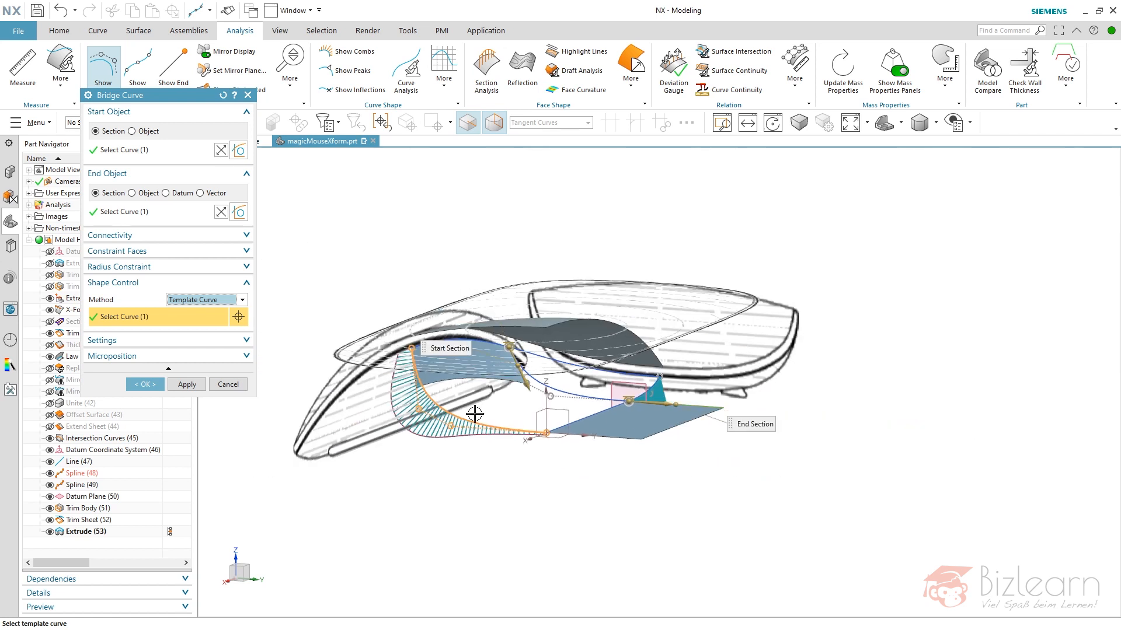
pyautogui.middleClick(338, 327)
# Show the poles, knots and curvature comb of the new bridge curve and view it from the front
pyautogui.click(563, 394)
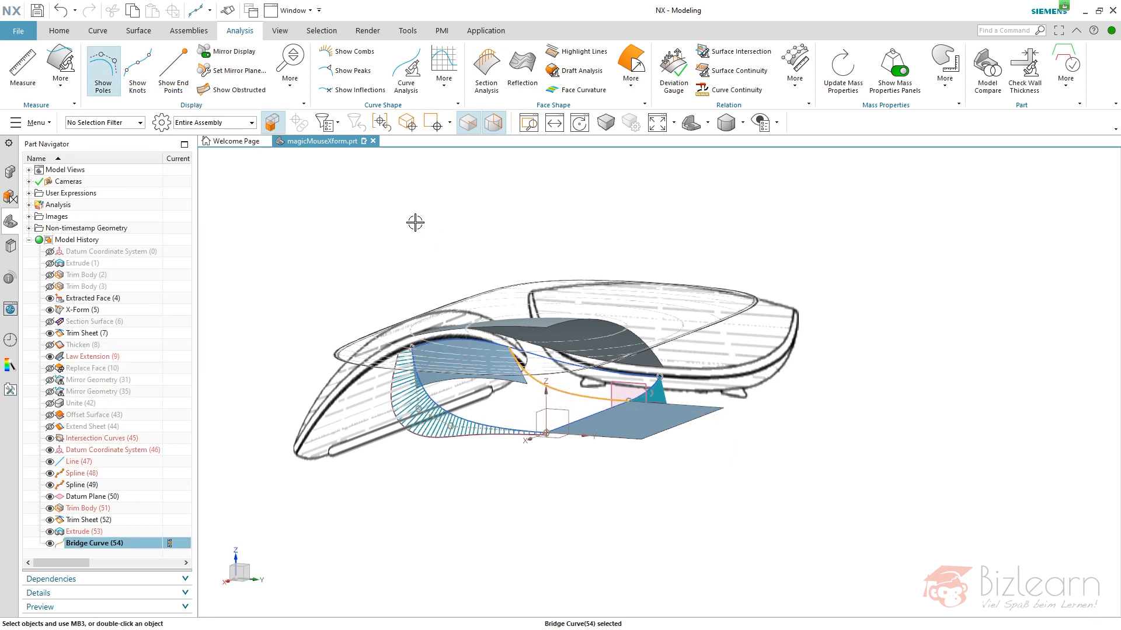
pyautogui.click(138, 70)
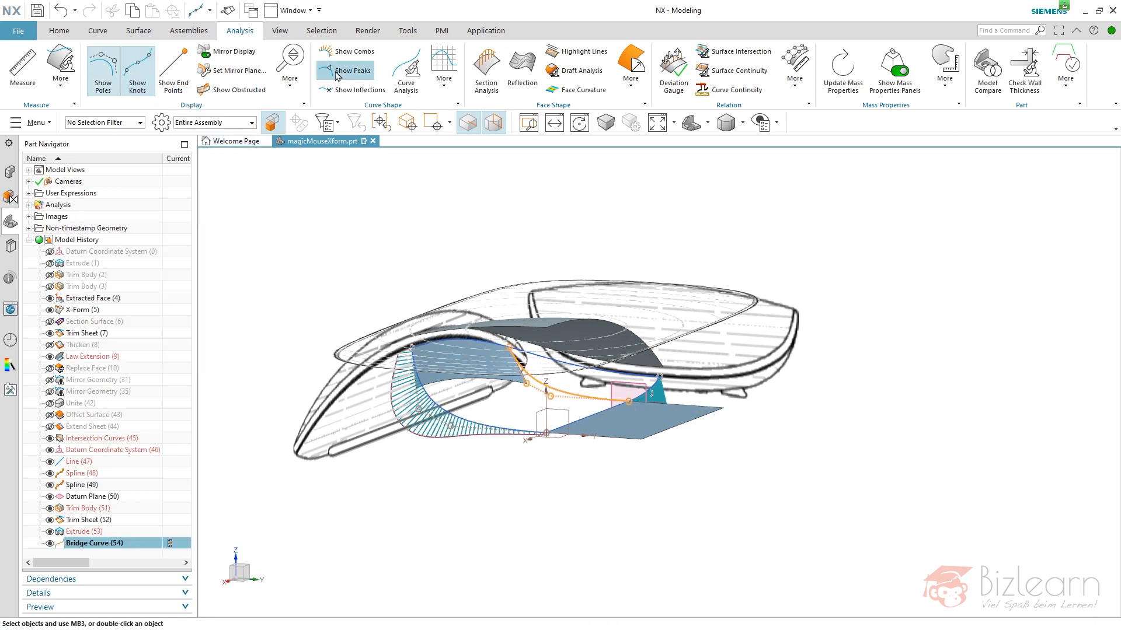
pyautogui.click(357, 54)
pyautogui.moveTo(529, 327); pyautogui.dragTo(555, 317, button='middle')
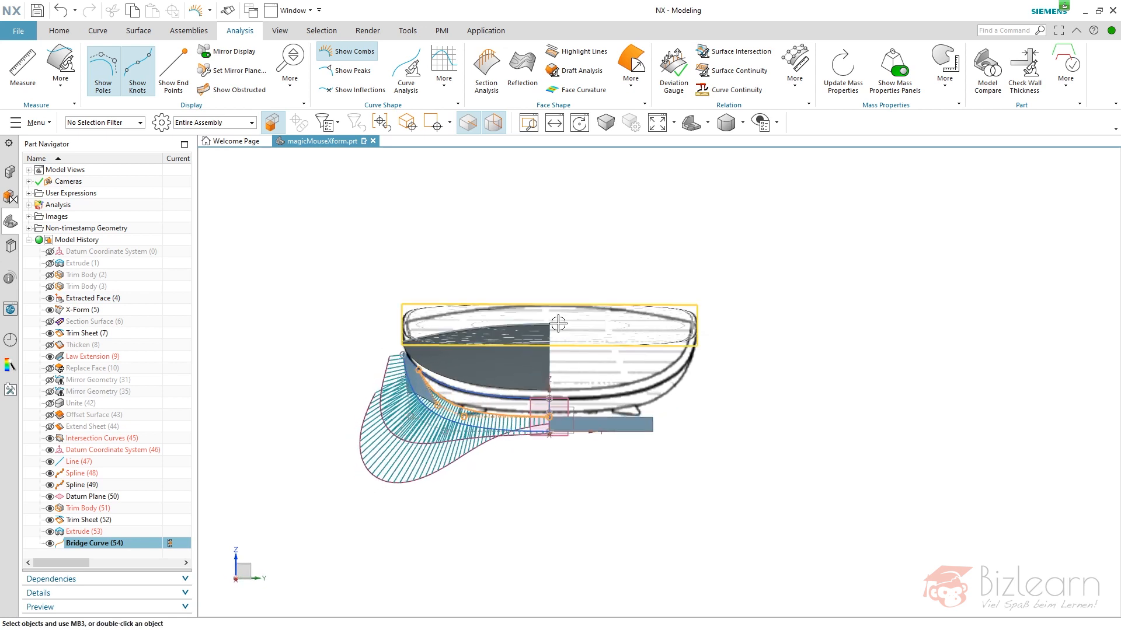
# Delete the existing curvature combs on the first spline and the bridge curve
pyautogui.doubleClick(387, 464)
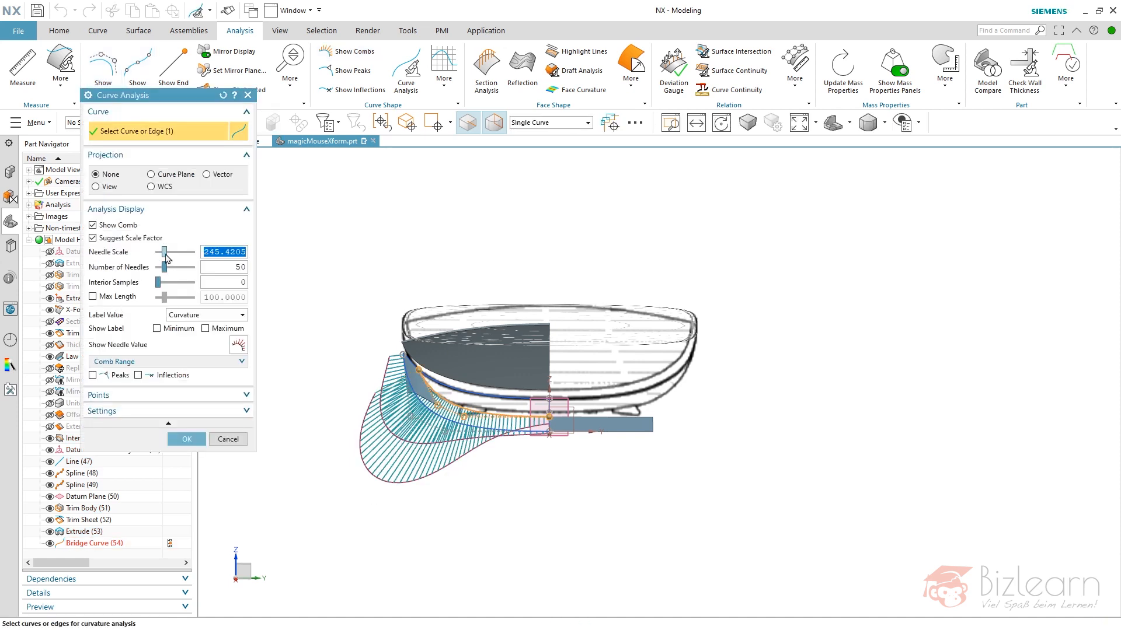
pyautogui.click(228, 439)
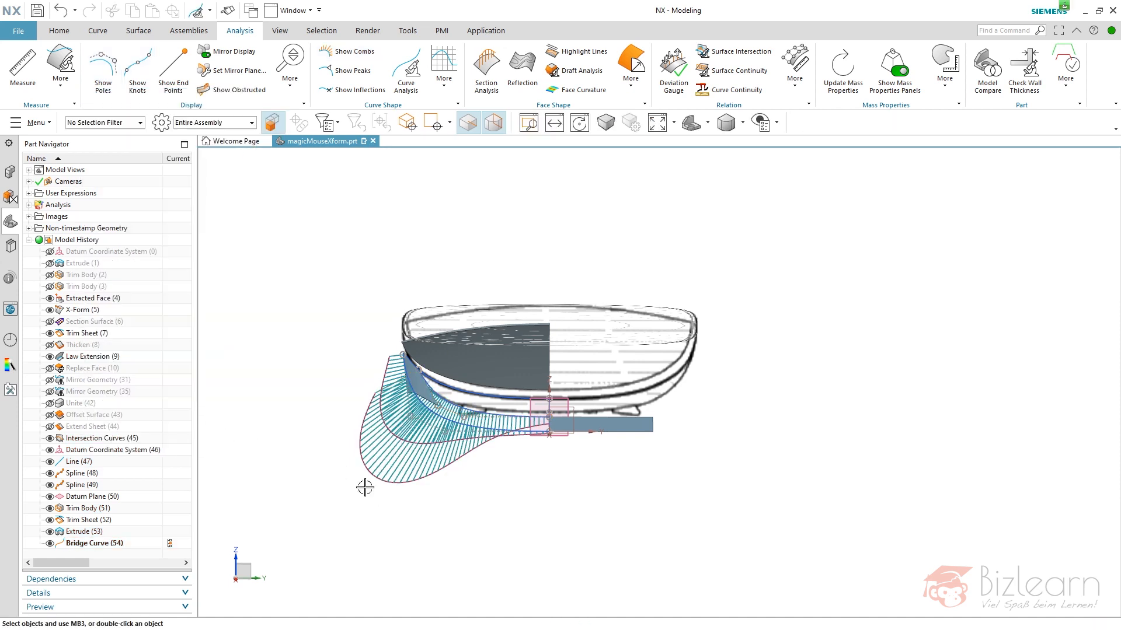
pyautogui.click(392, 430)
pyautogui.press('Delete')
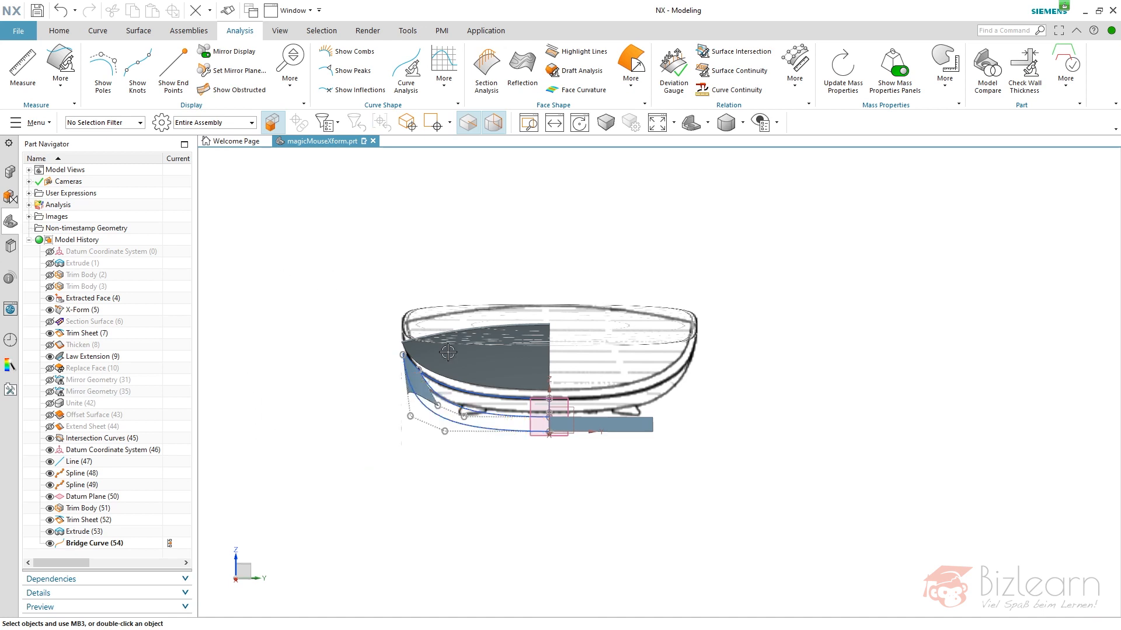
# Compare the curvature combs of the first spline and the bridge curve with Curve Analysis, without keeping the analysis
pyautogui.click(405, 69)
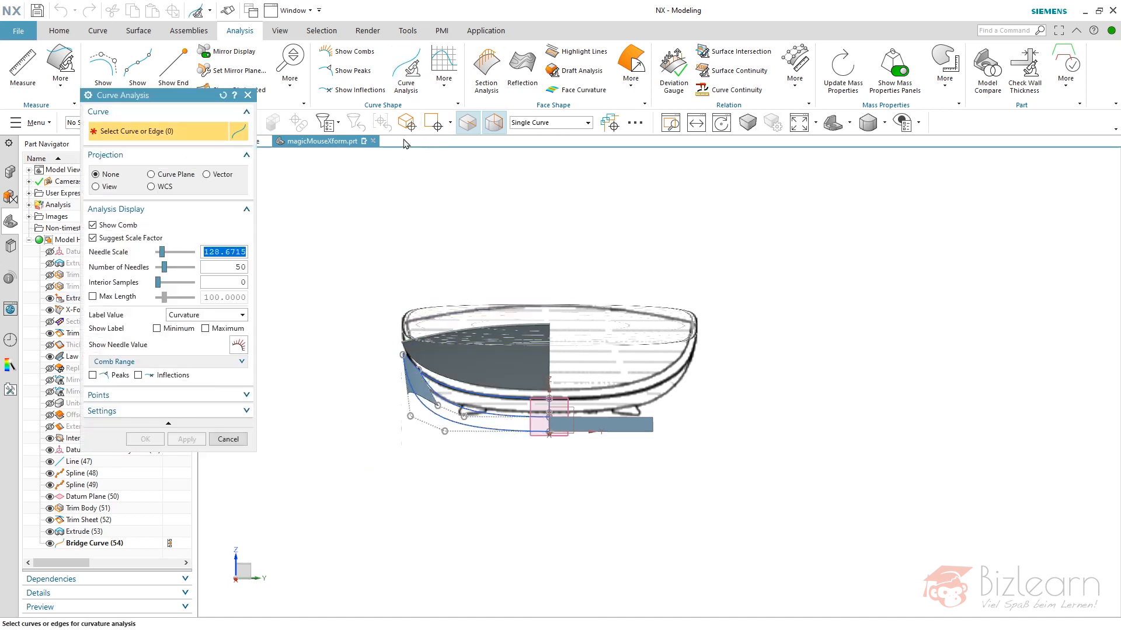
pyautogui.click(457, 403)
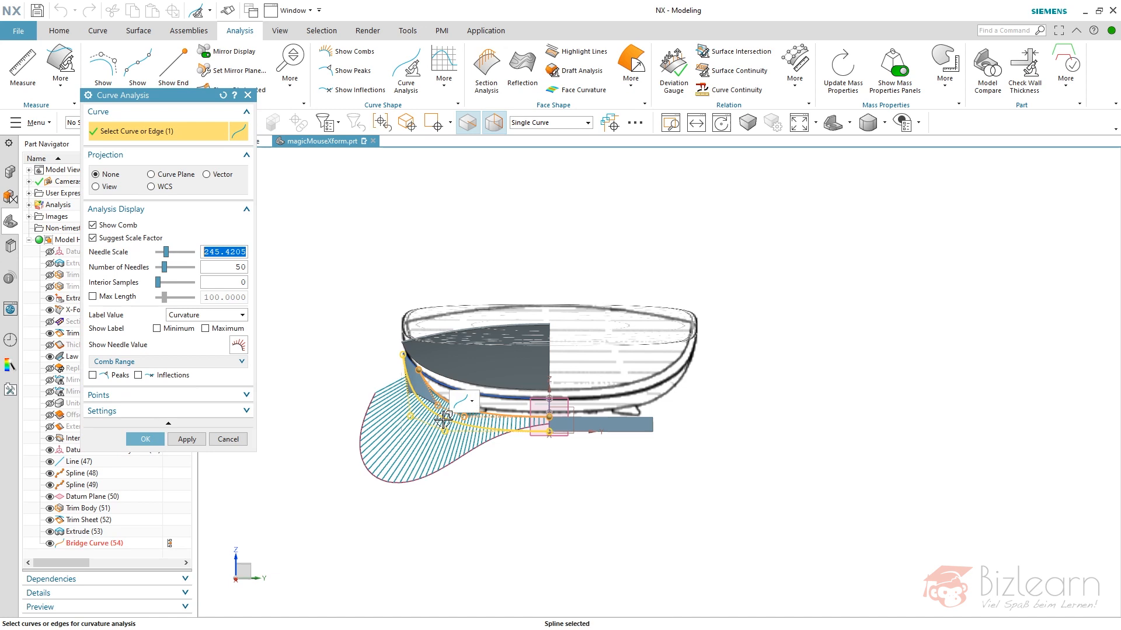
pyautogui.click(452, 431)
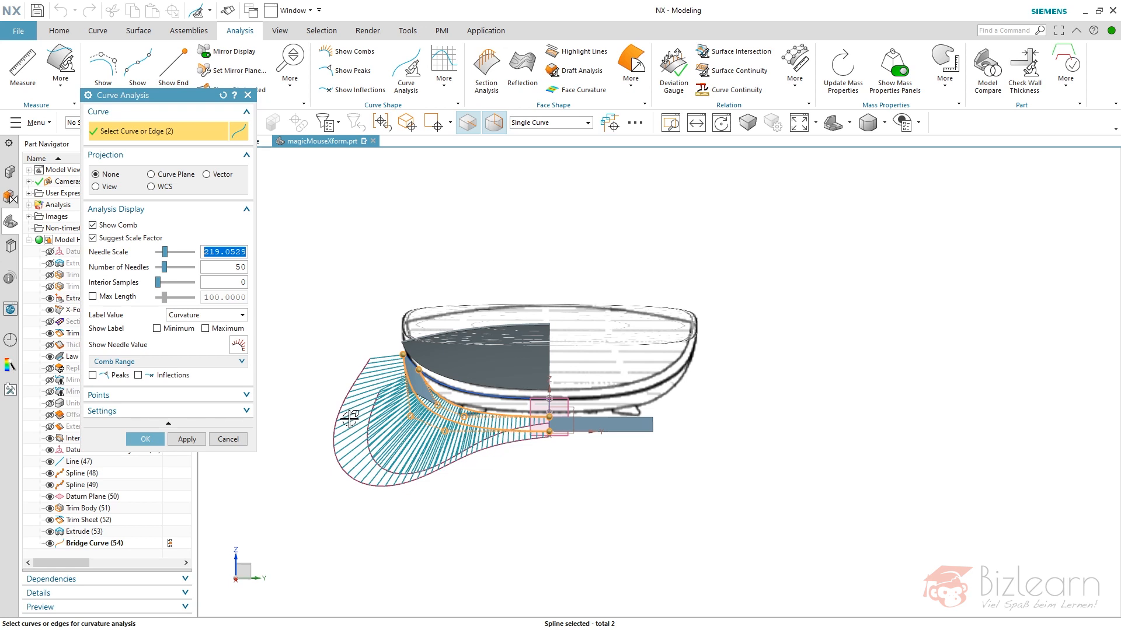
pyautogui.click(227, 439)
pyautogui.moveTo(365, 425); pyautogui.dragTo(472, 436, button='middle')
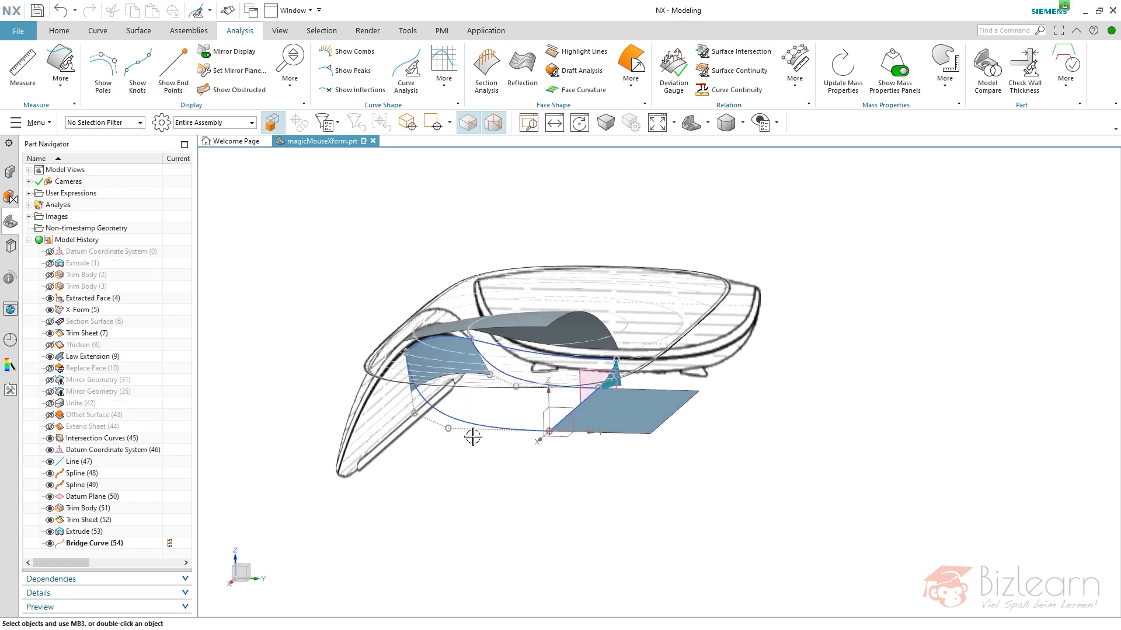
# Hide the poles and knots of the first spline and the bridge curve
pyautogui.click(488, 428)
pyautogui.click(505, 382)
pyautogui.click(146, 89)
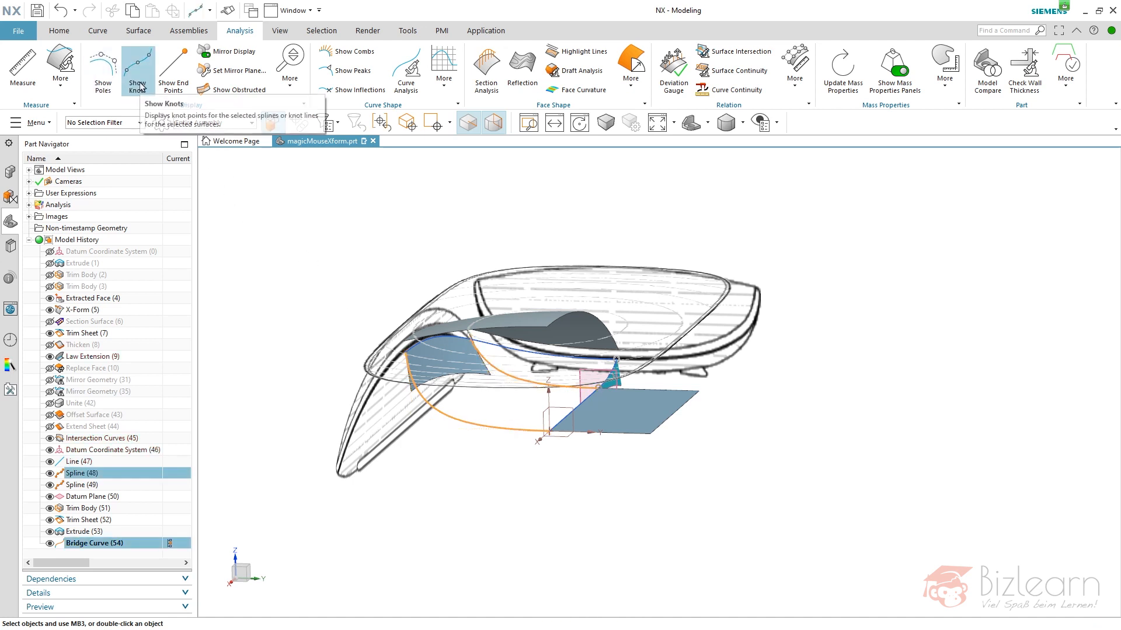
pyautogui.press('Escape')
pyautogui.moveTo(446, 462); pyautogui.dragTo(469, 412, button='middle')
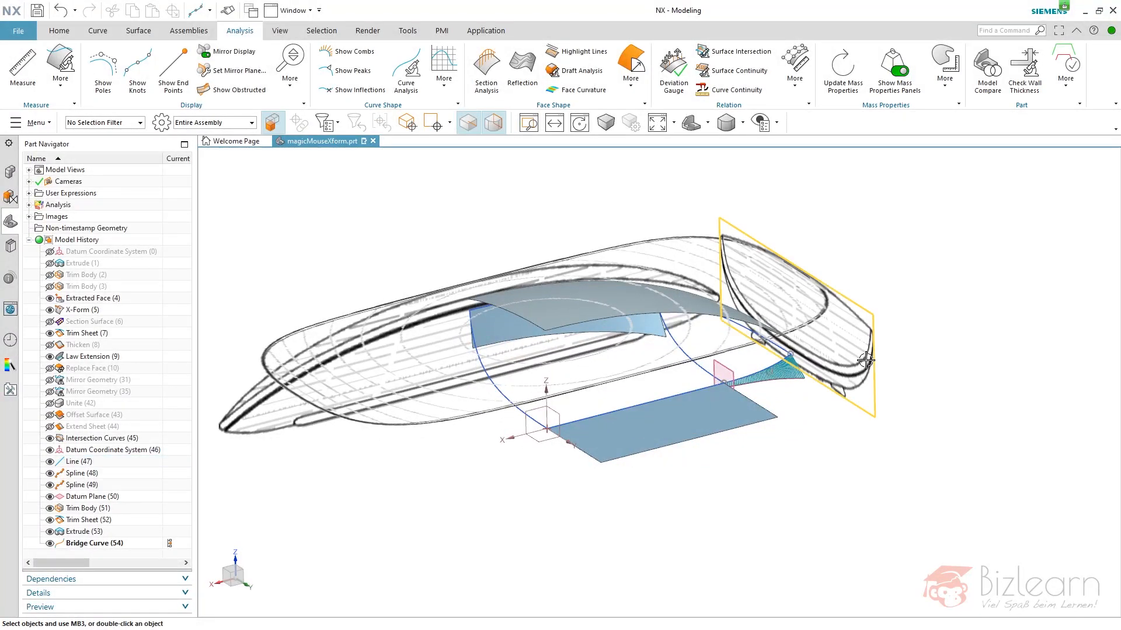
pyautogui.scroll(2, 865, 362)
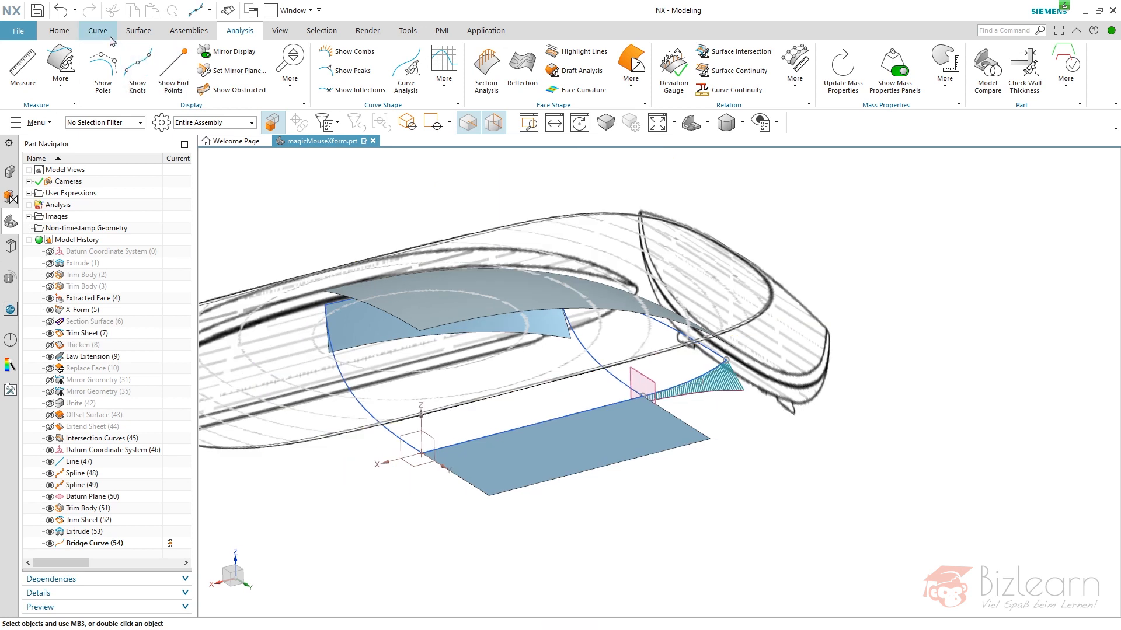
# Reset the Point tool and set it up for Point on Curve/Edge, located by % Parameter from the start of the curve
pyautogui.click(108, 36)
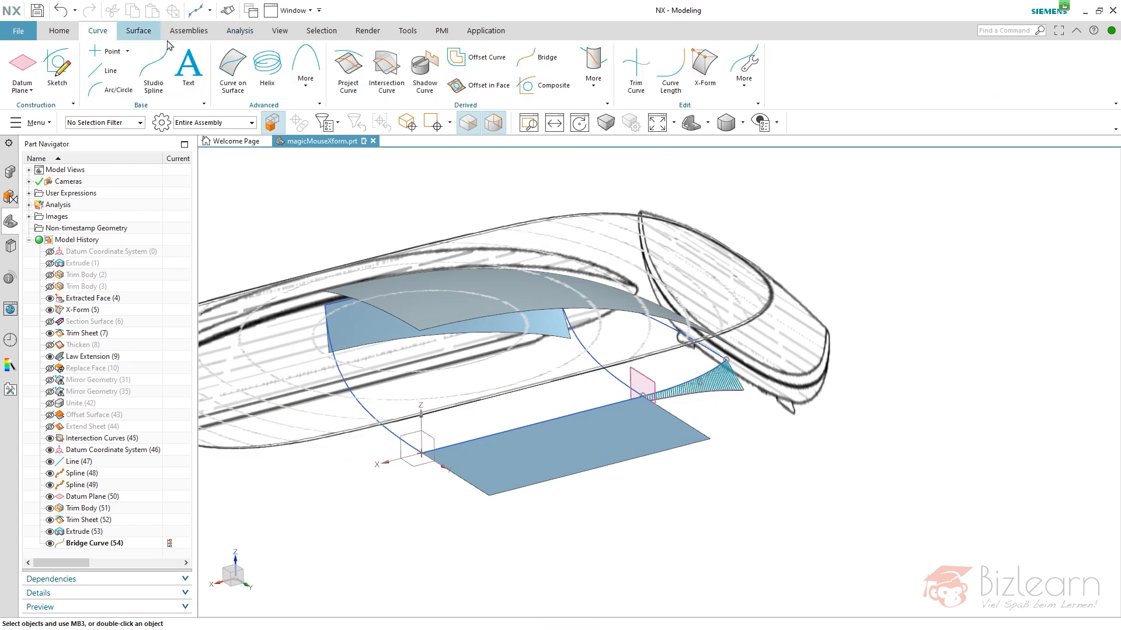
pyautogui.click(561, 302)
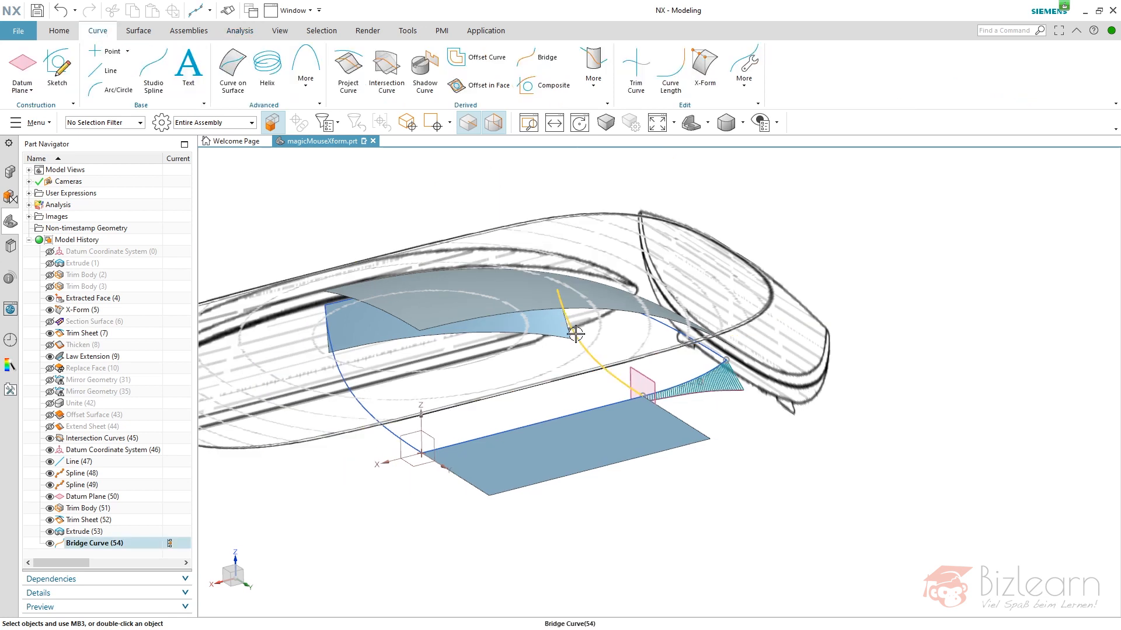
pyautogui.click(366, 414)
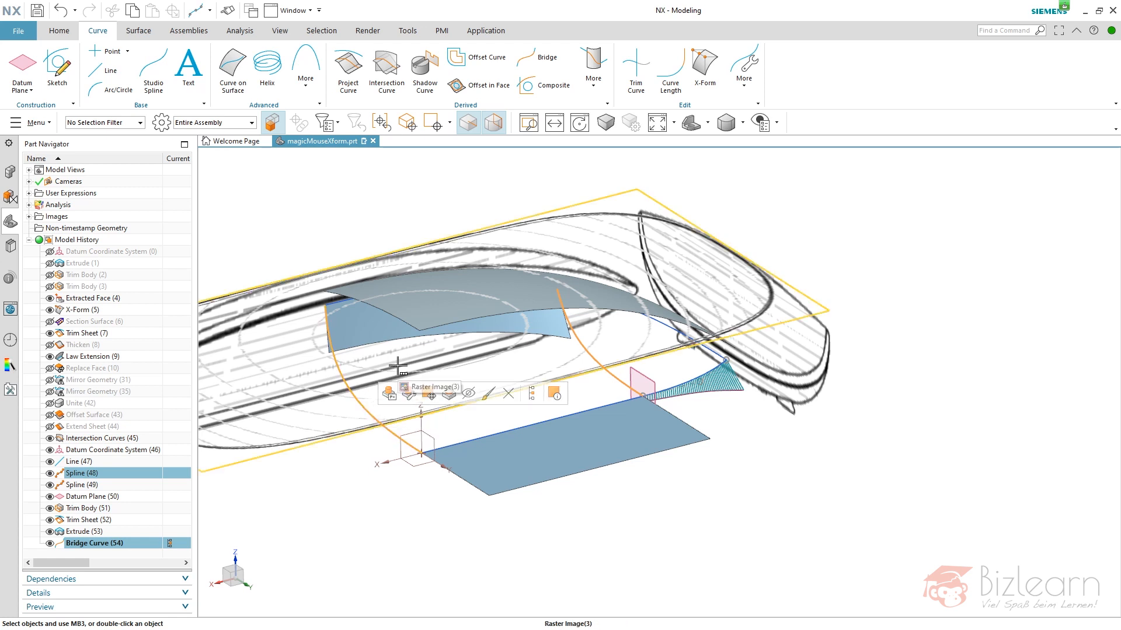
pyautogui.press('Escape')
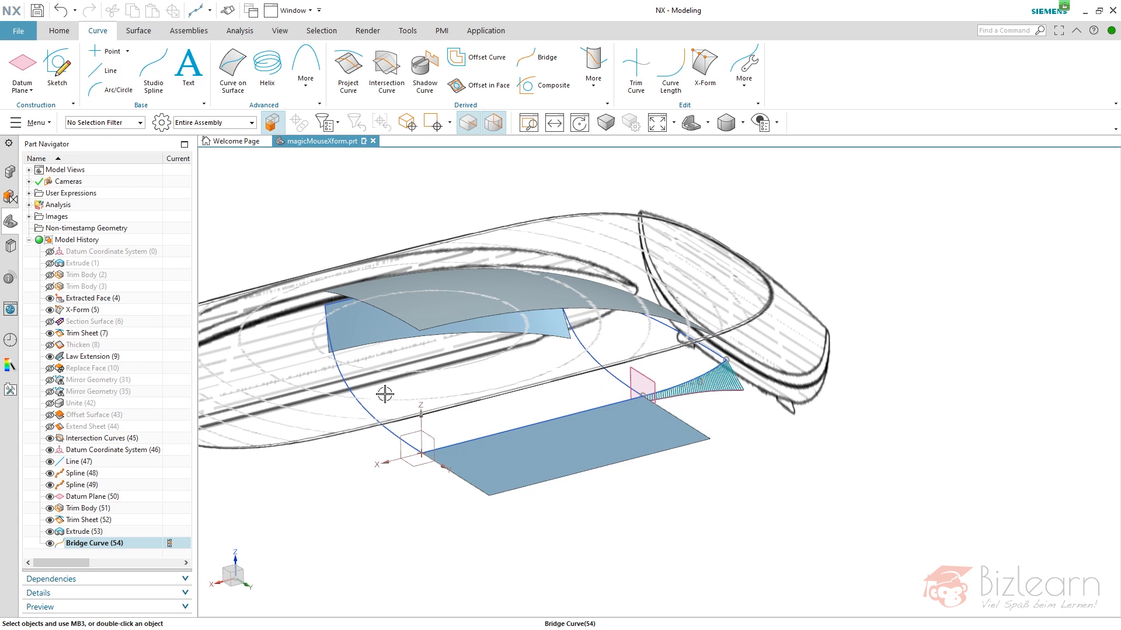
pyautogui.click(111, 51)
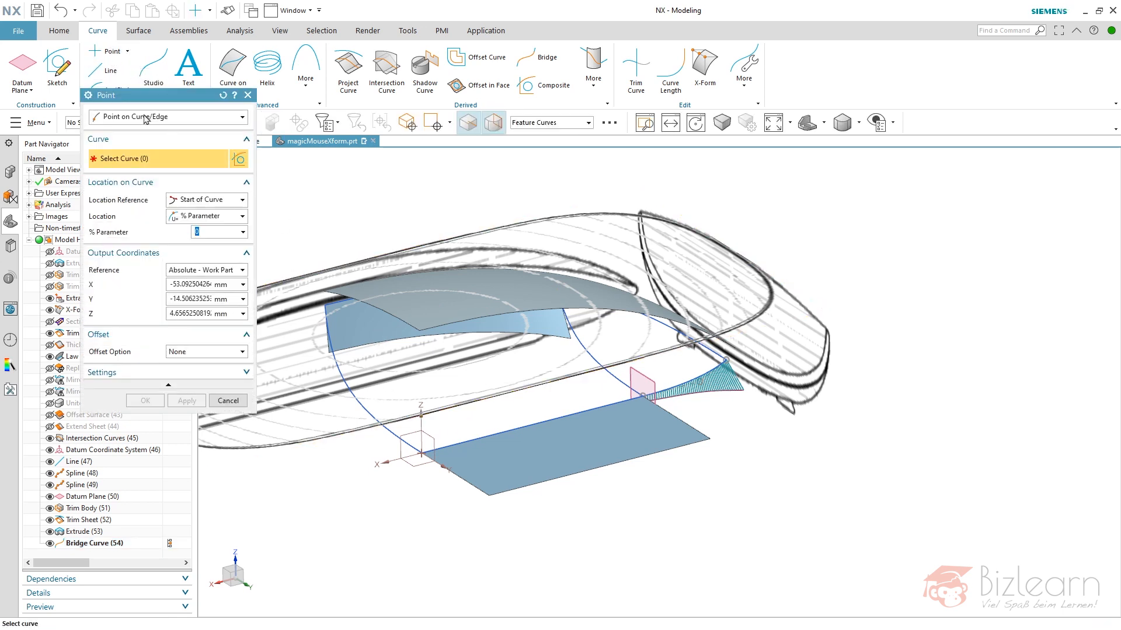
pyautogui.click(223, 95)
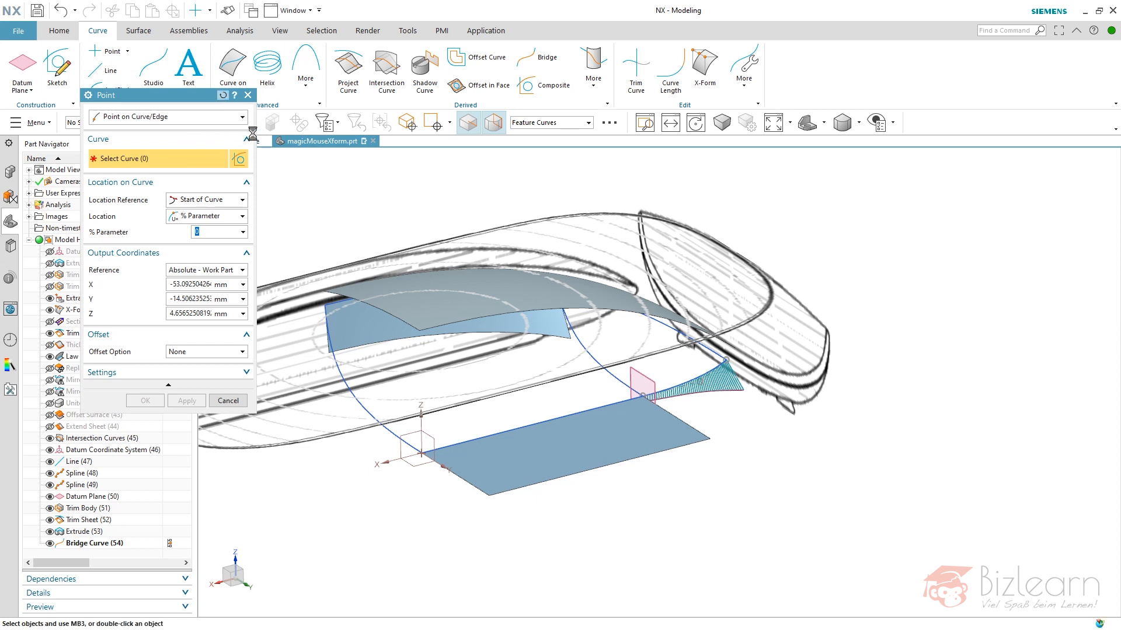
pyautogui.click(142, 118)
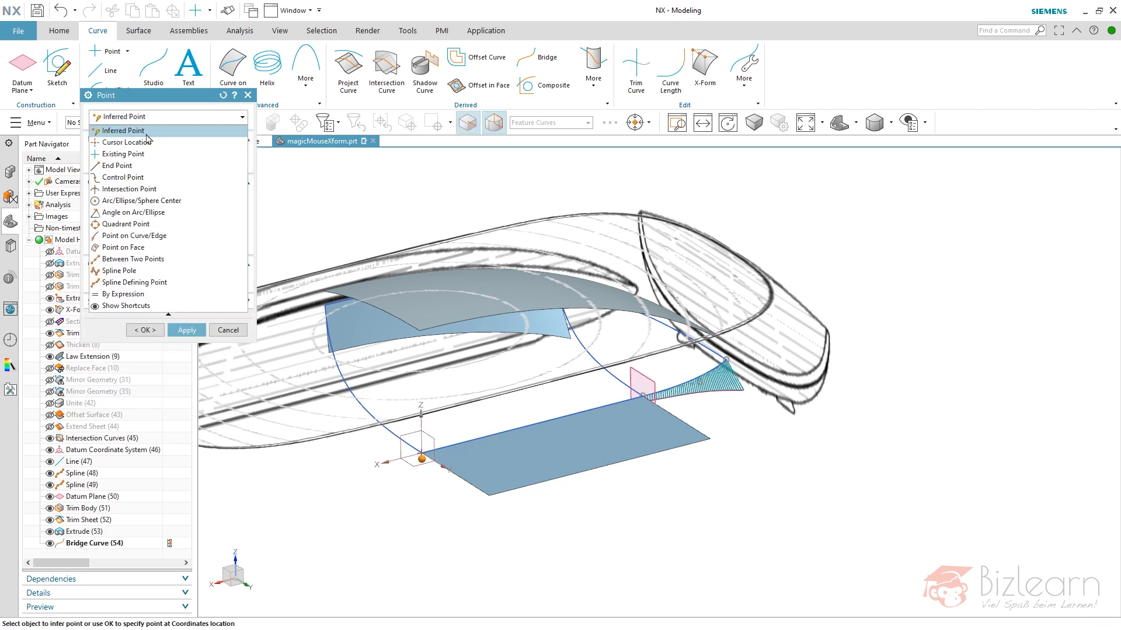
pyautogui.click(173, 235)
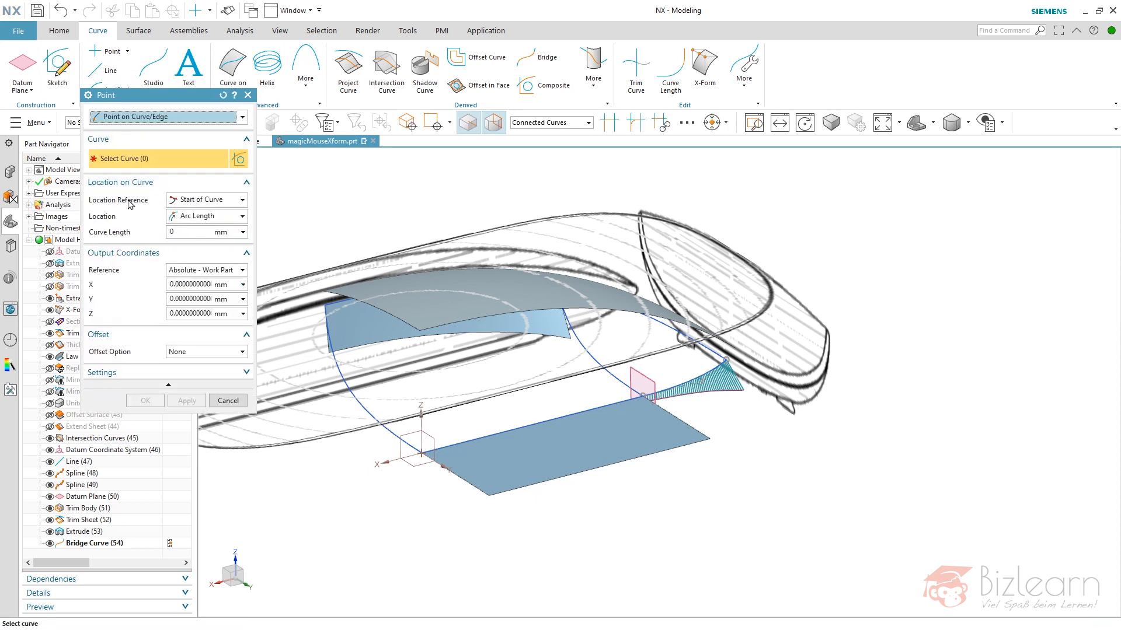
pyautogui.click(202, 219)
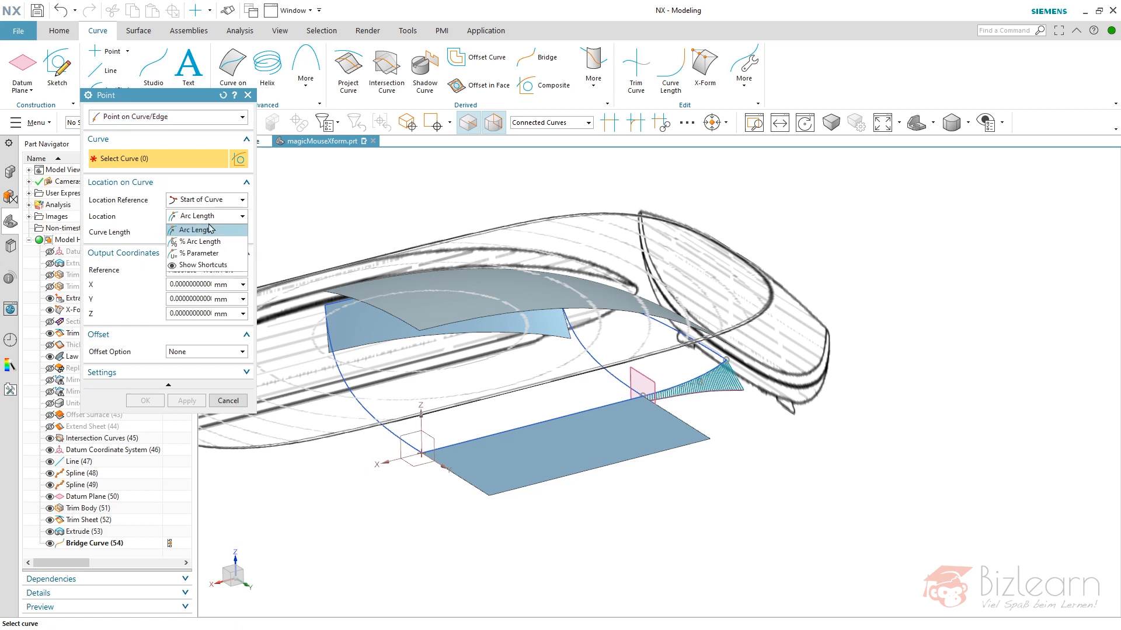
pyautogui.click(204, 254)
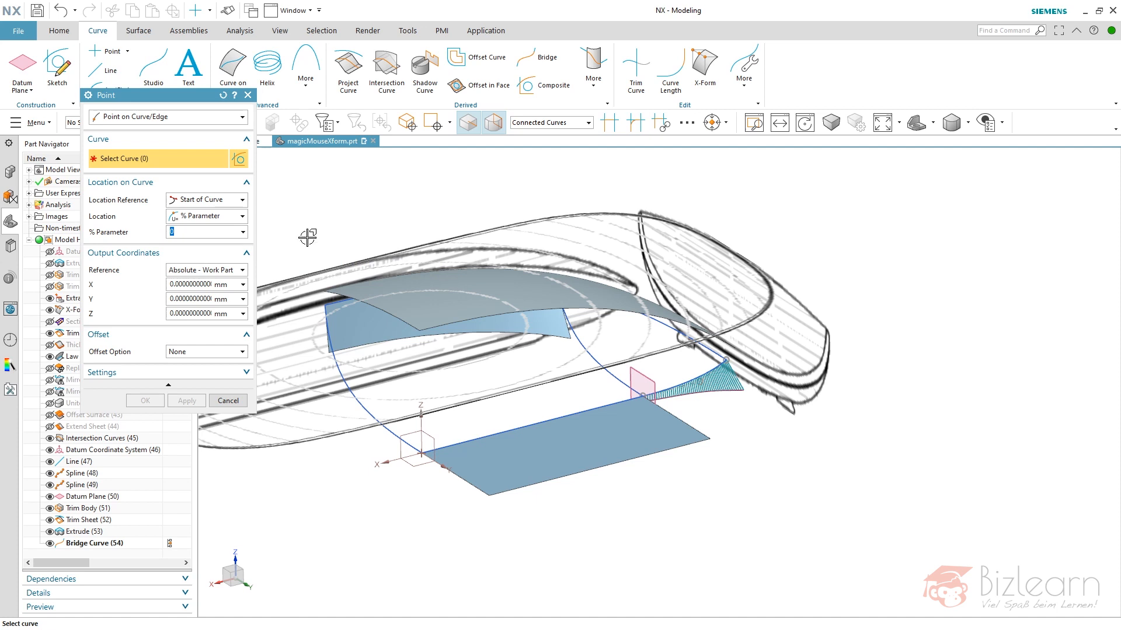
# Place a point at 50 % parameter on the first spline and another on the bridge curve, using the Feature Curves selection rule
pyautogui.click(548, 123)
pyautogui.click(548, 175)
pyautogui.click(375, 417)
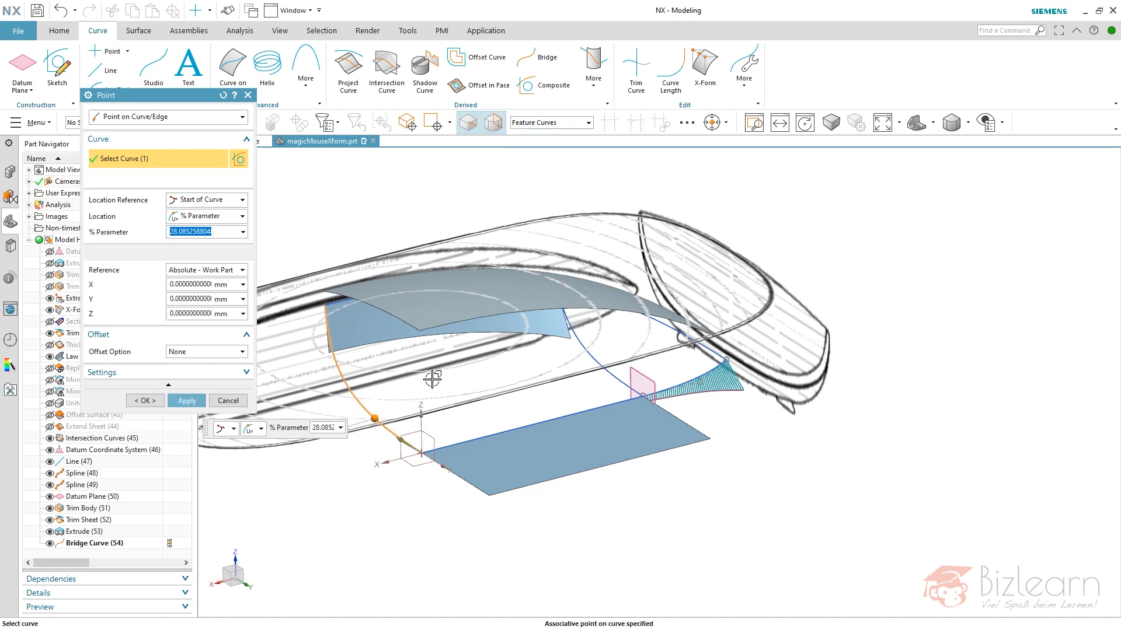
pyautogui.write('50')
pyautogui.press('Return')
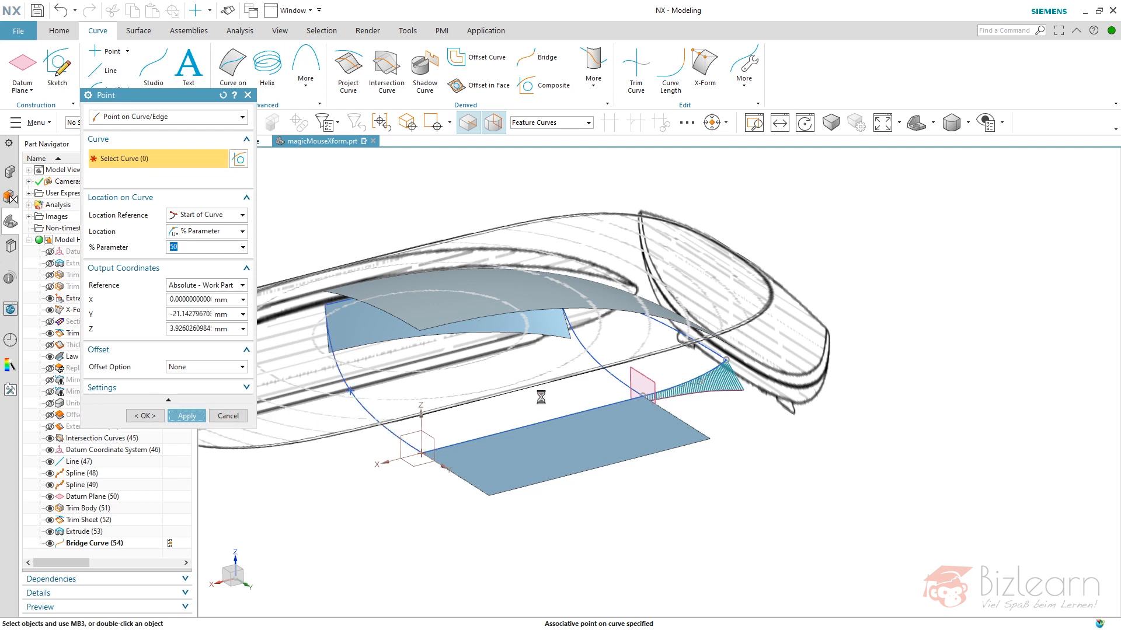
pyautogui.click(586, 348)
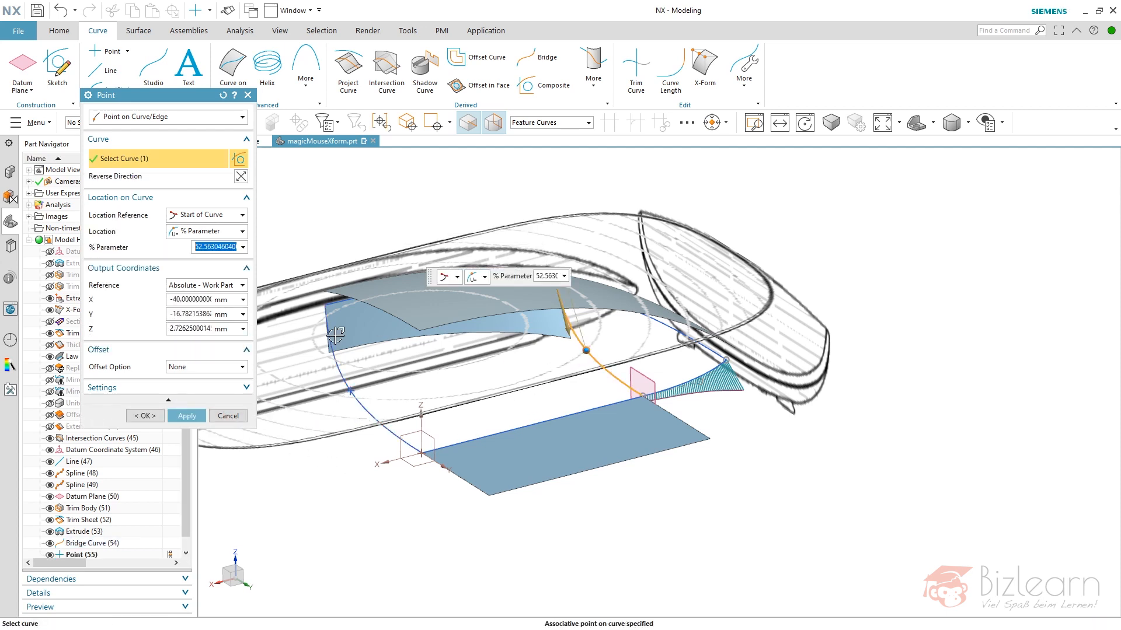
pyautogui.write('50')
pyautogui.press('Return')
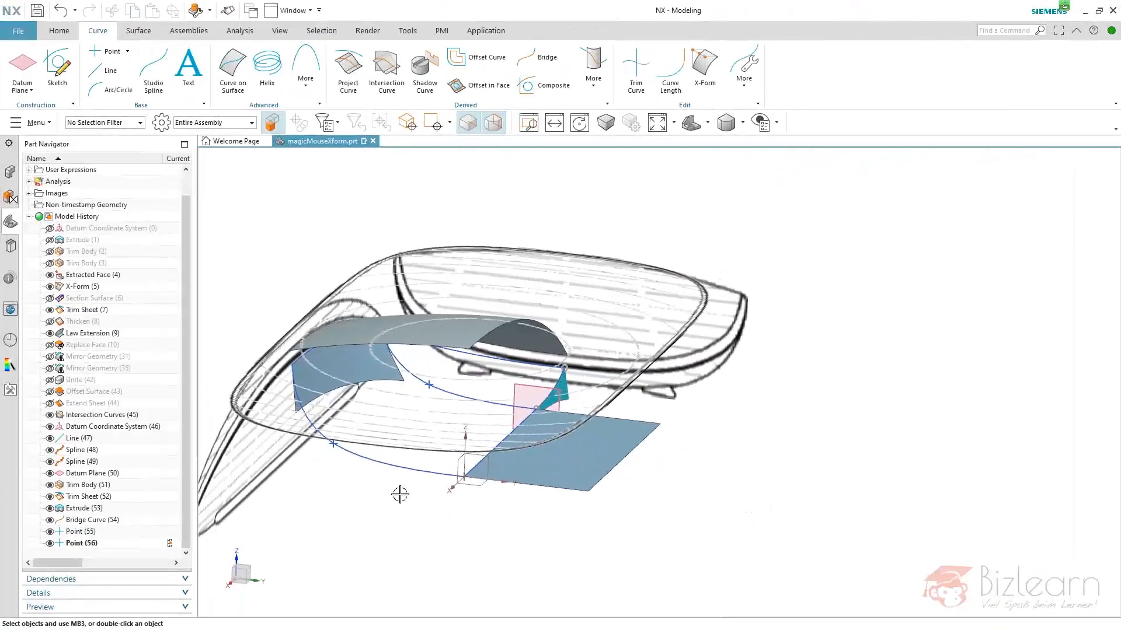
# Extrude the first spline into a sheet extending away from the bridge curve
pyautogui.click(59, 39)
pyautogui.click(105, 54)
pyautogui.click(330, 441)
pyautogui.click(145, 456)
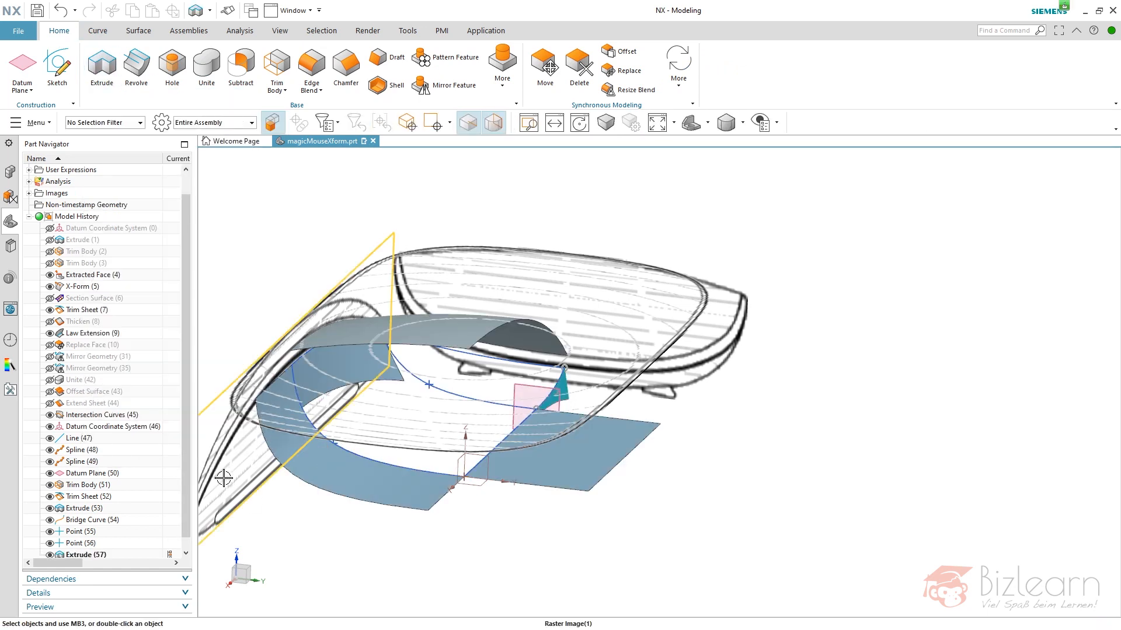
pyautogui.scroll(3, 420, 391)
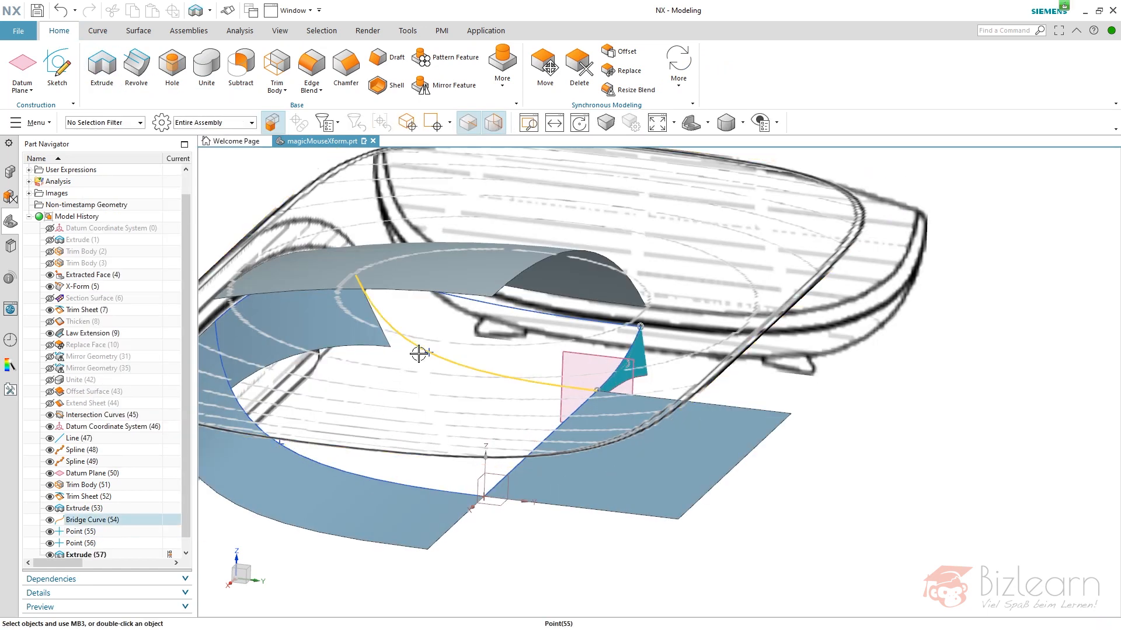
pyautogui.scroll(-2, 413, 422)
pyautogui.scroll(2, 423, 404)
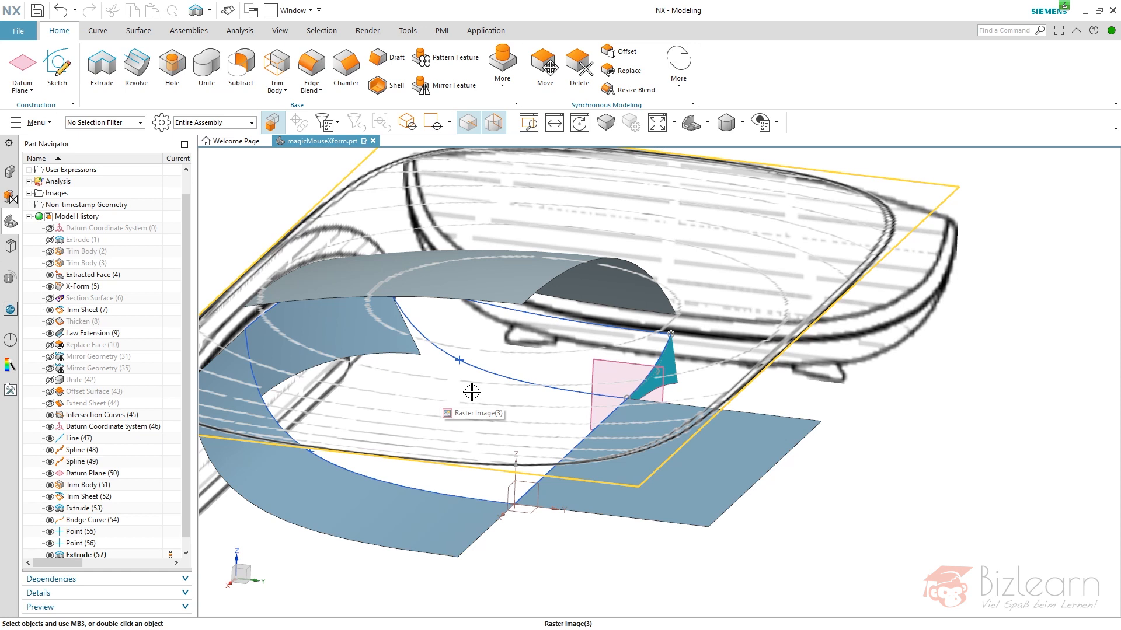
# Start a Through Points studio spline connecting the points on the first spline and the bridge curve
pyautogui.click(111, 36)
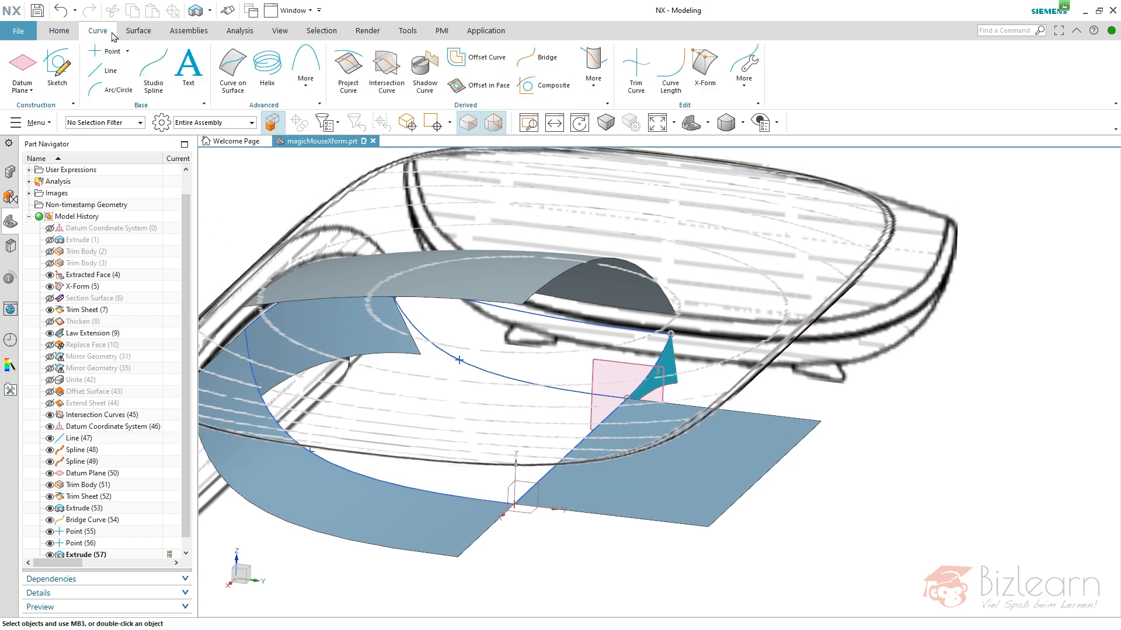
pyautogui.click(153, 65)
pyautogui.click(517, 325)
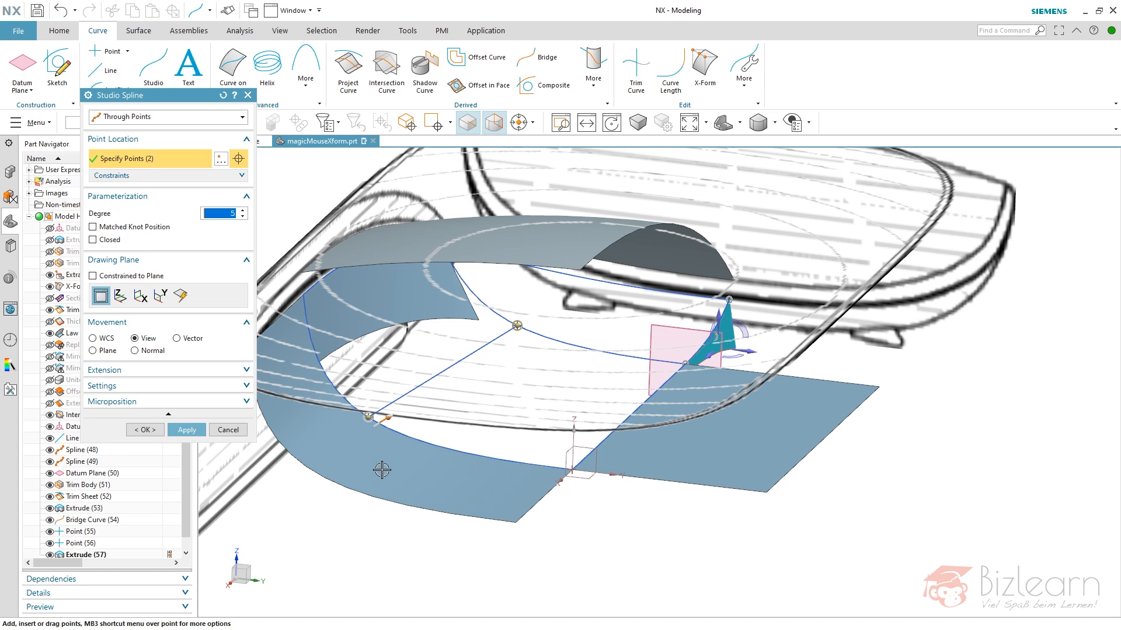
# Apply G1 (Tangent) constraints to both points of the connecting spline, reversing the first tangent and taking the second from the datum plane
pyautogui.click(163, 176)
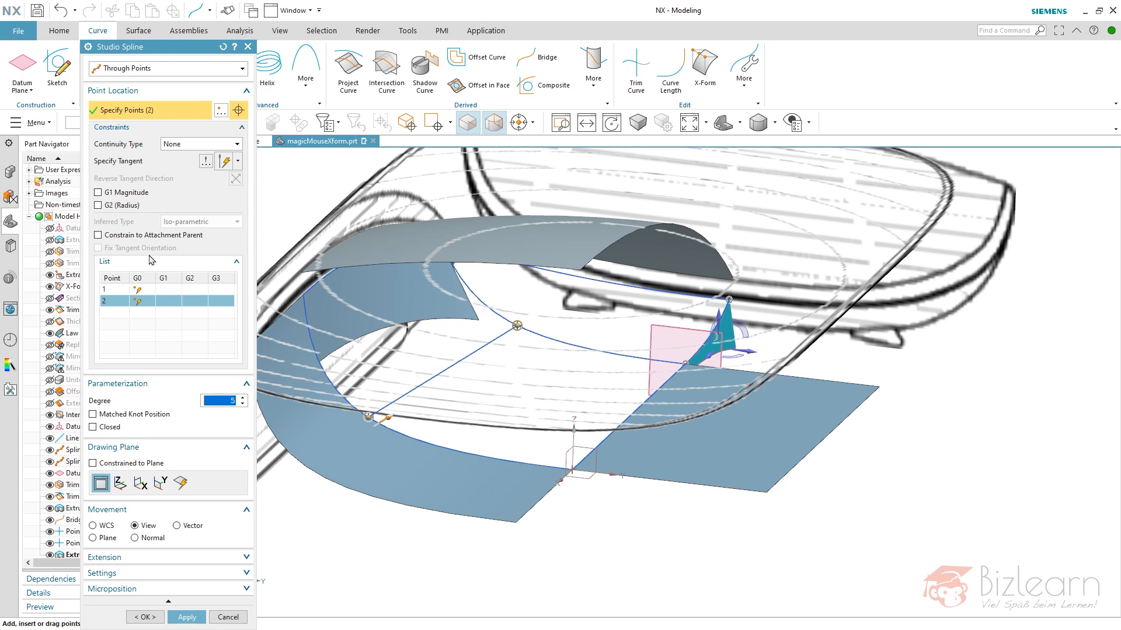
pyautogui.click(137, 289)
pyautogui.click(136, 166)
pyautogui.click(331, 408)
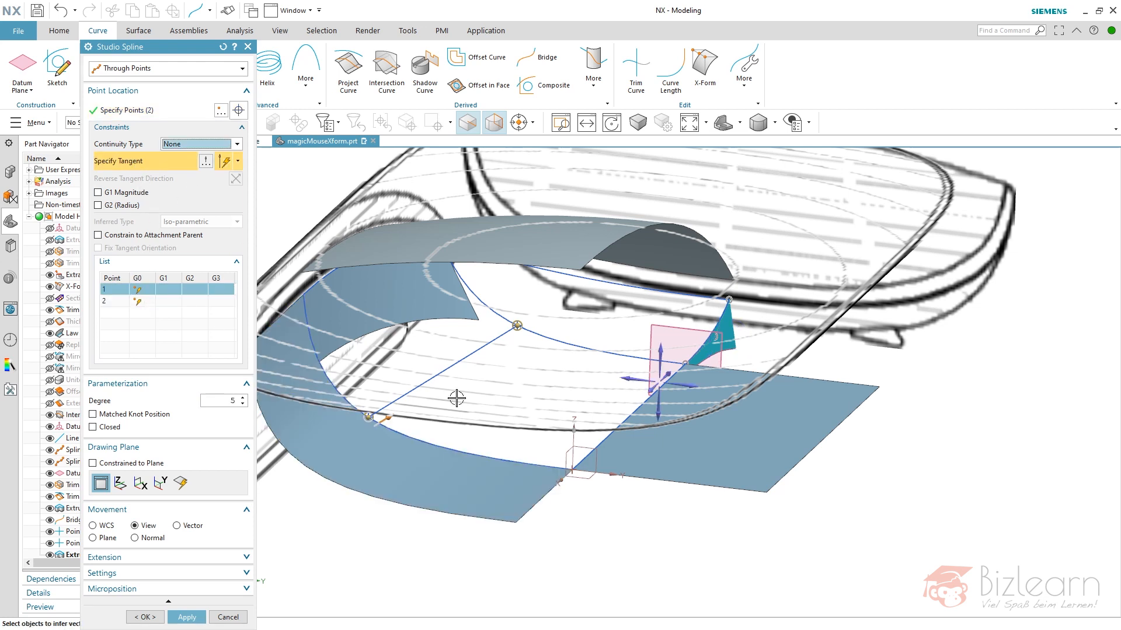
pyautogui.click(235, 178)
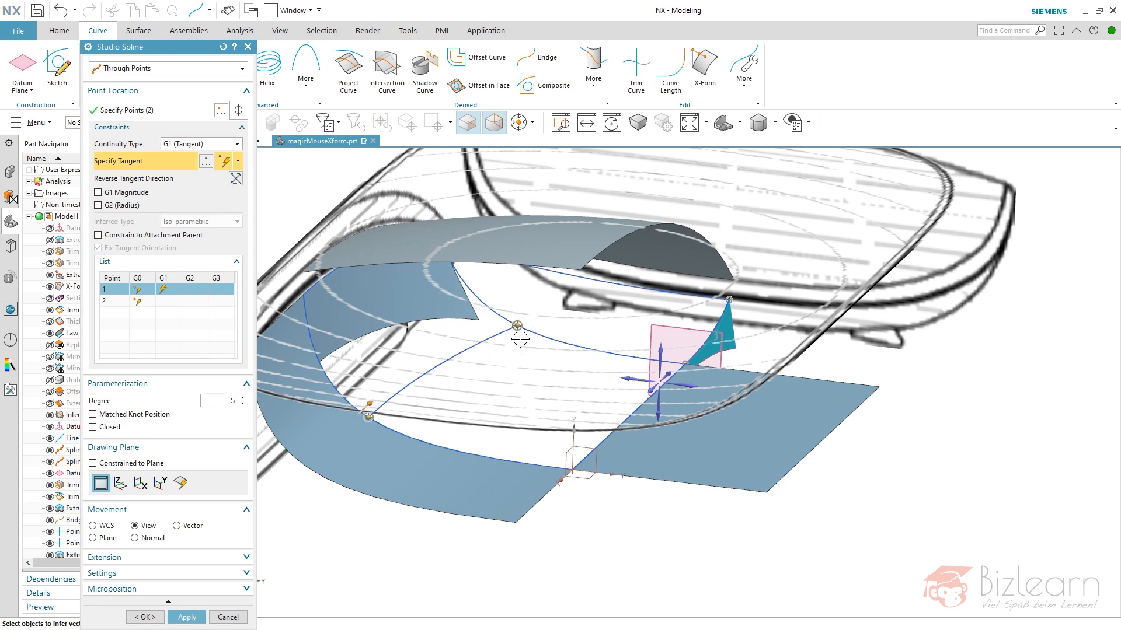
pyautogui.click(163, 301)
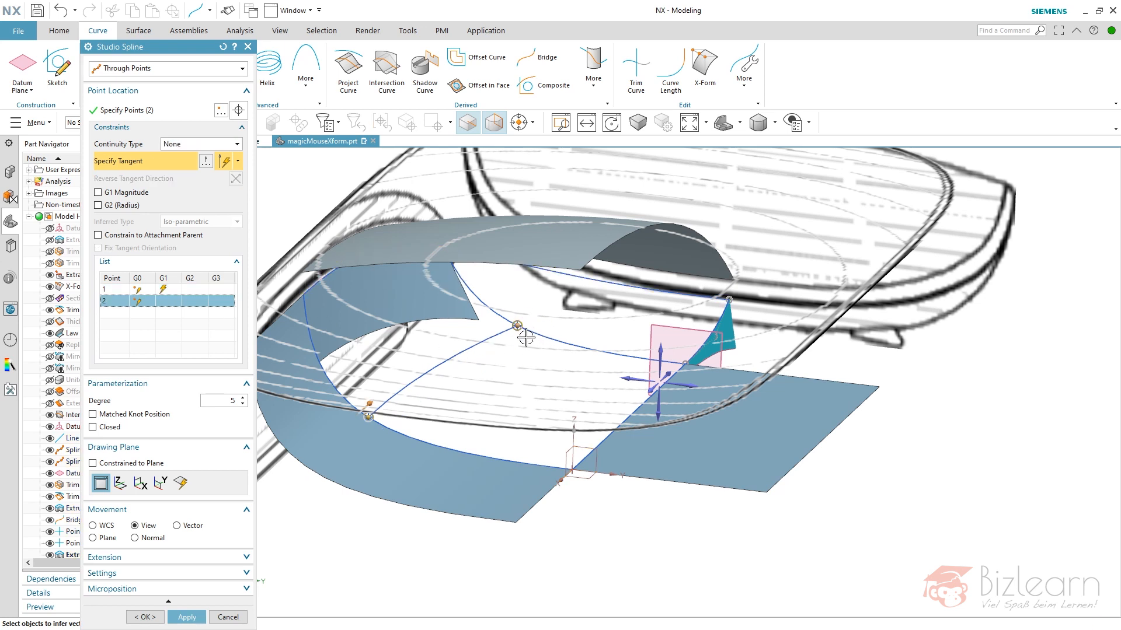
pyautogui.click(648, 327)
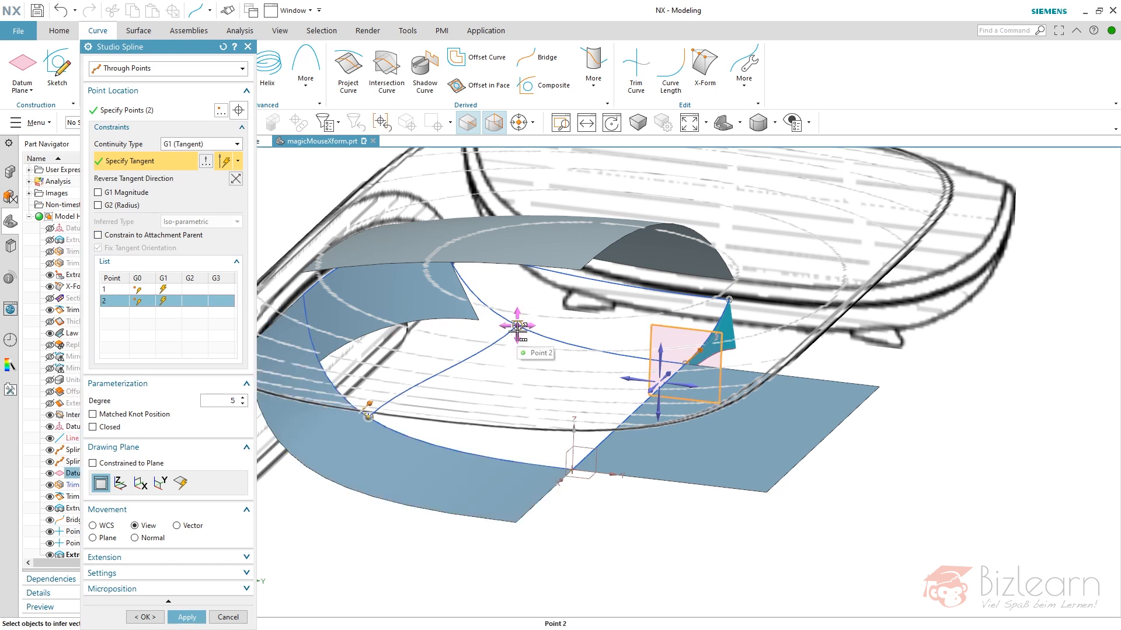
# Set the connecting spline's degree to 3 and create it
pyautogui.click(243, 404)
pyautogui.click(243, 404)
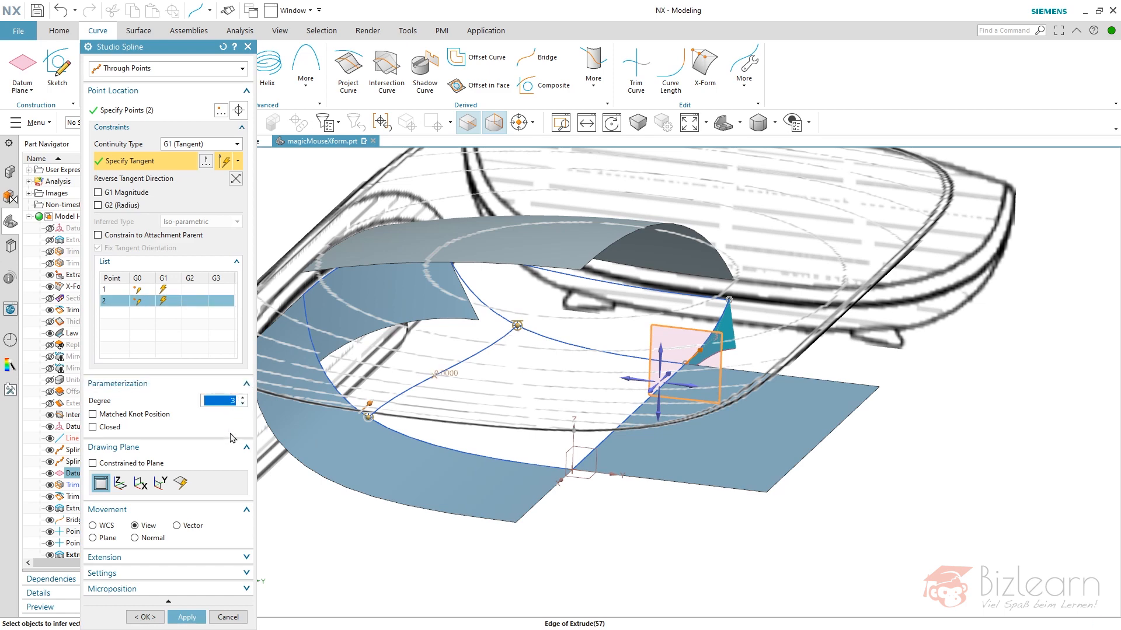
pyautogui.click(155, 617)
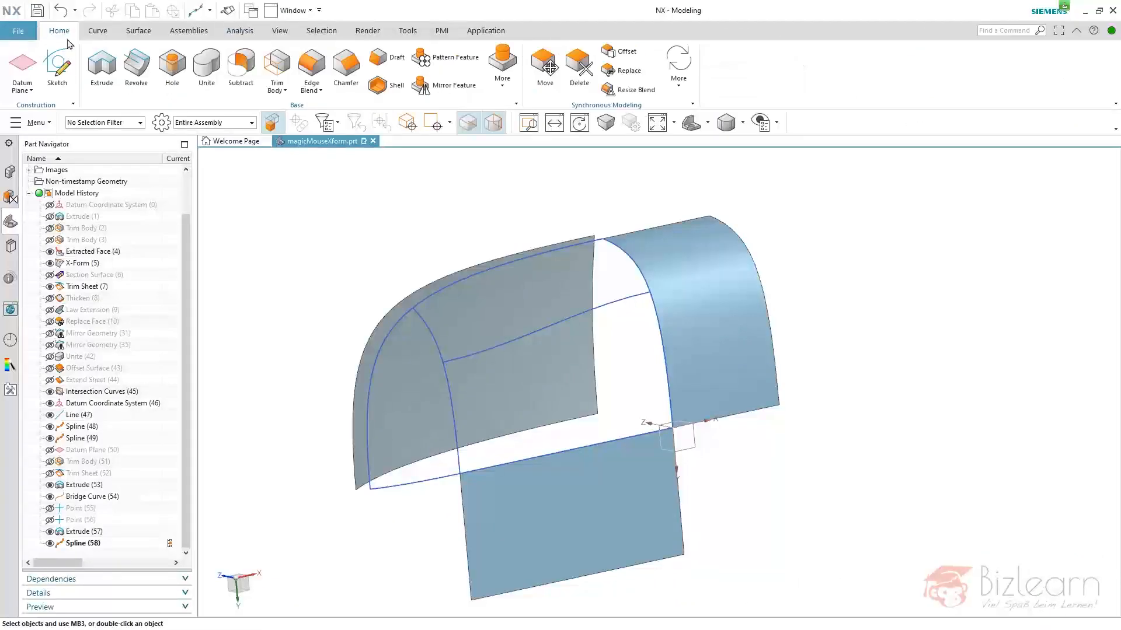
# Extrude the second spline, which continues the base line, by 20 mm into a sheet
pyautogui.click(102, 69)
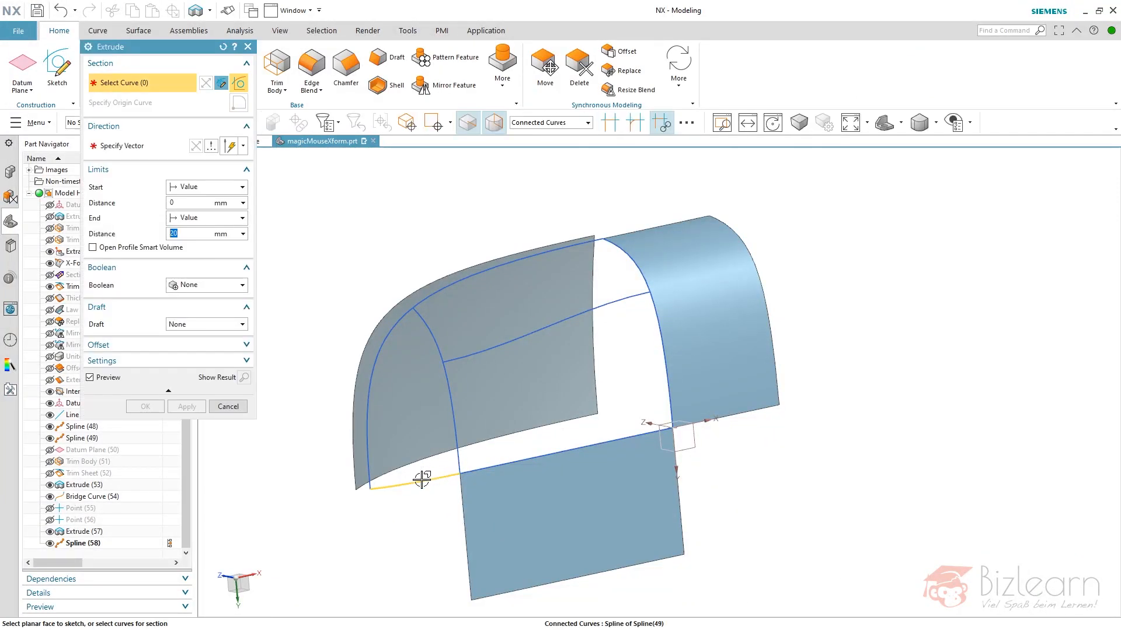
pyautogui.click(423, 480)
pyautogui.click(159, 407)
pyautogui.scroll(-2, 545, 270)
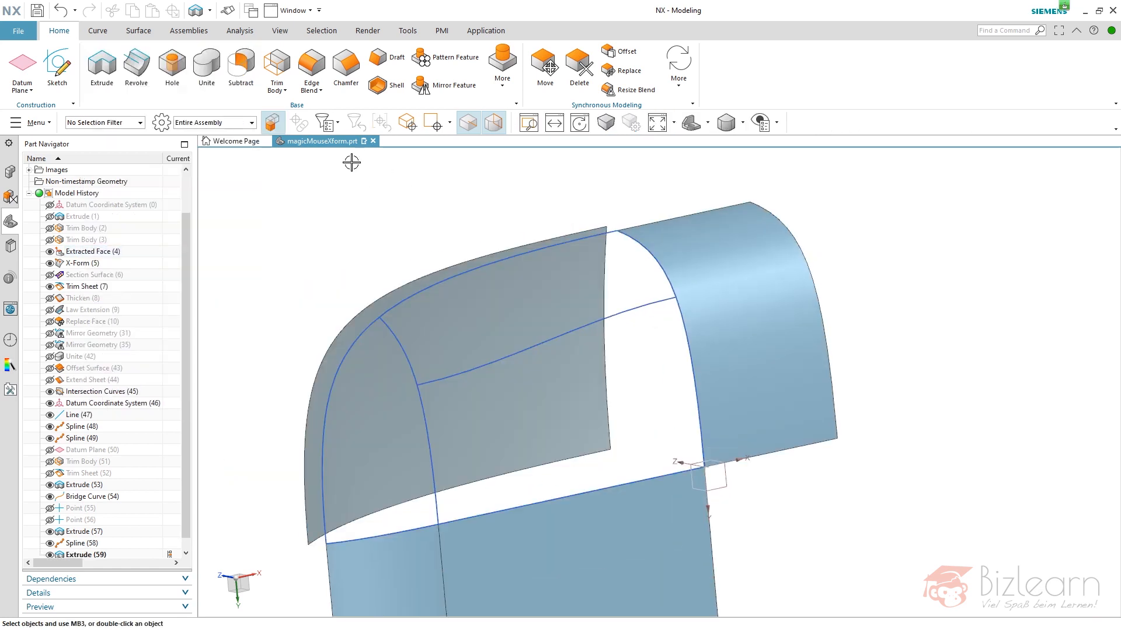
# Start a reset Through Curve Mesh with the base line and connecting spline as primary curves and the two end curves as cross curves
pyautogui.click(138, 31)
pyautogui.click(211, 68)
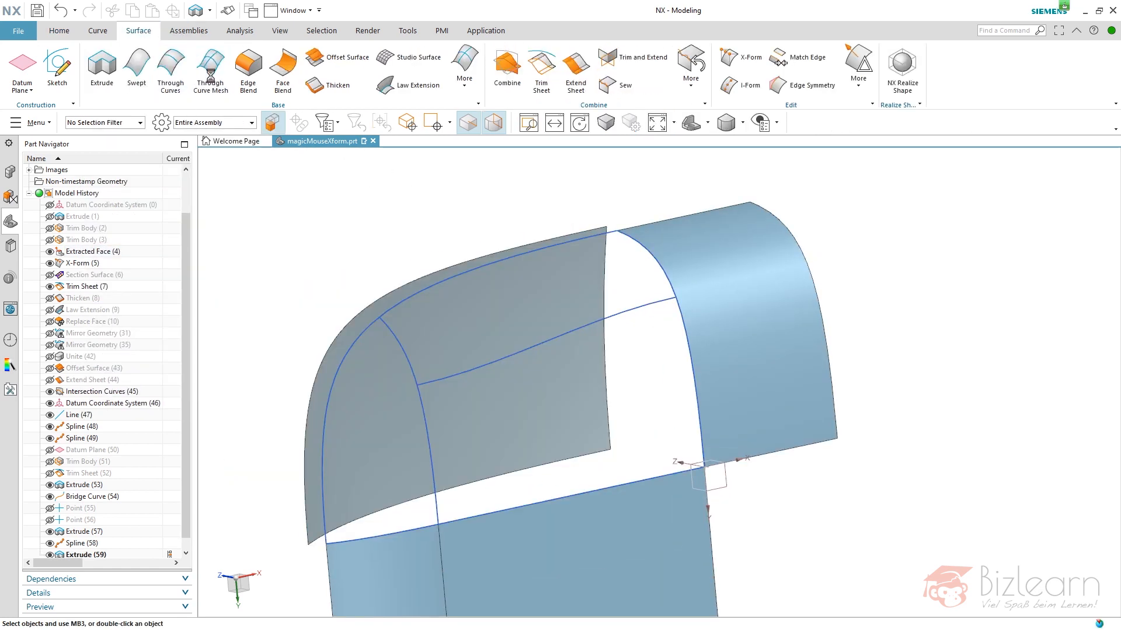
pyautogui.click(233, 8)
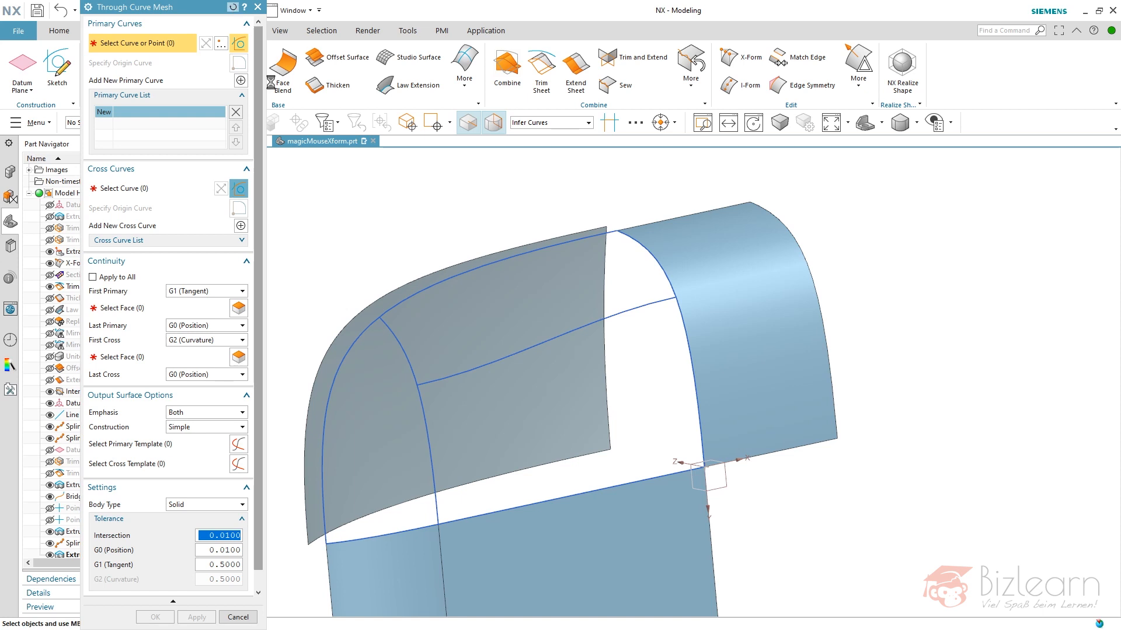
pyautogui.click(660, 474)
pyautogui.middleClick(636, 349)
pyautogui.scroll(-1, 631, 345)
pyautogui.click(639, 297)
pyautogui.scroll(2, 549, 292)
pyautogui.middleClick(614, 350)
pyautogui.middleClick(615, 349)
pyautogui.click(641, 369)
pyautogui.middleClick(637, 370)
pyautogui.click(447, 444)
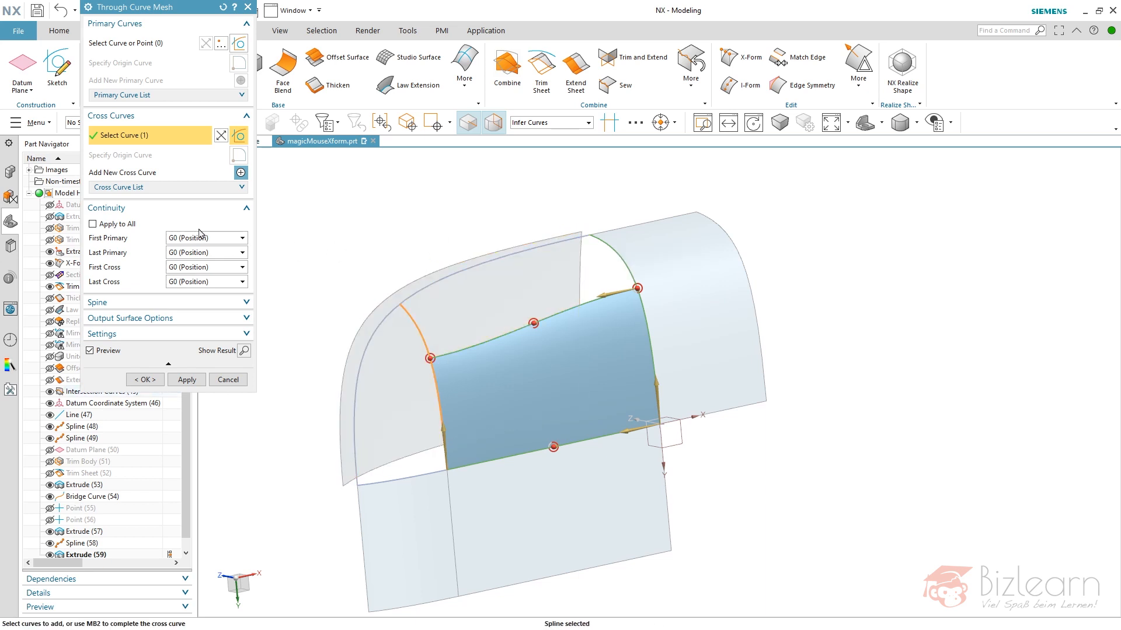
# Set the mesh's first primary to G1 (Tangent) with the sheet below the base line and its first cross to G1 with the adjoining side sheet
pyautogui.click(132, 96)
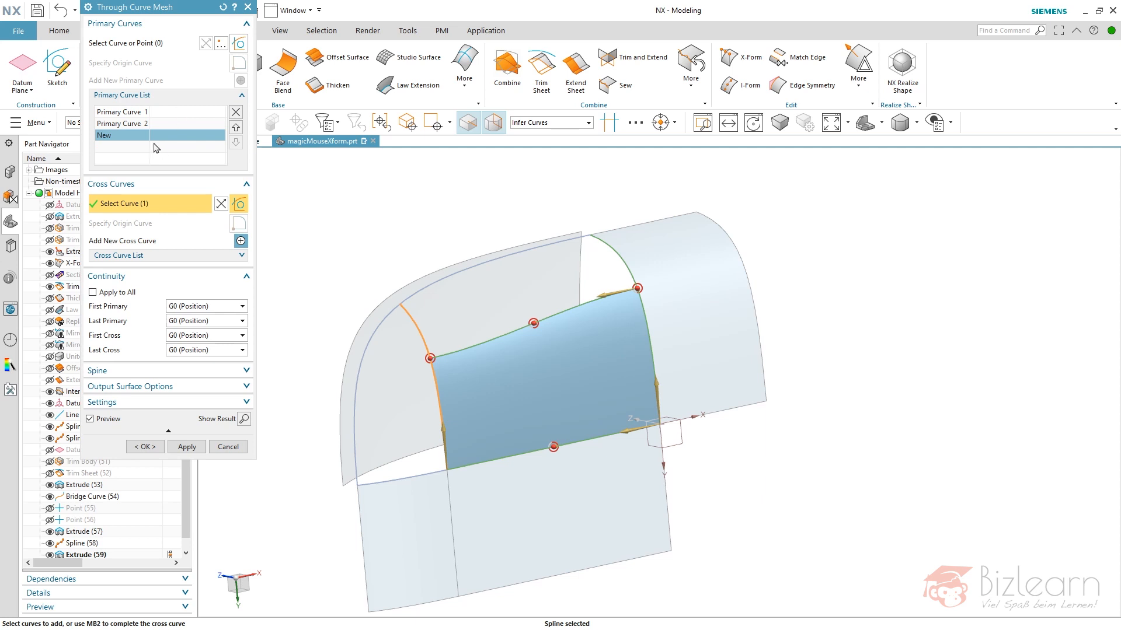
pyautogui.click(133, 114)
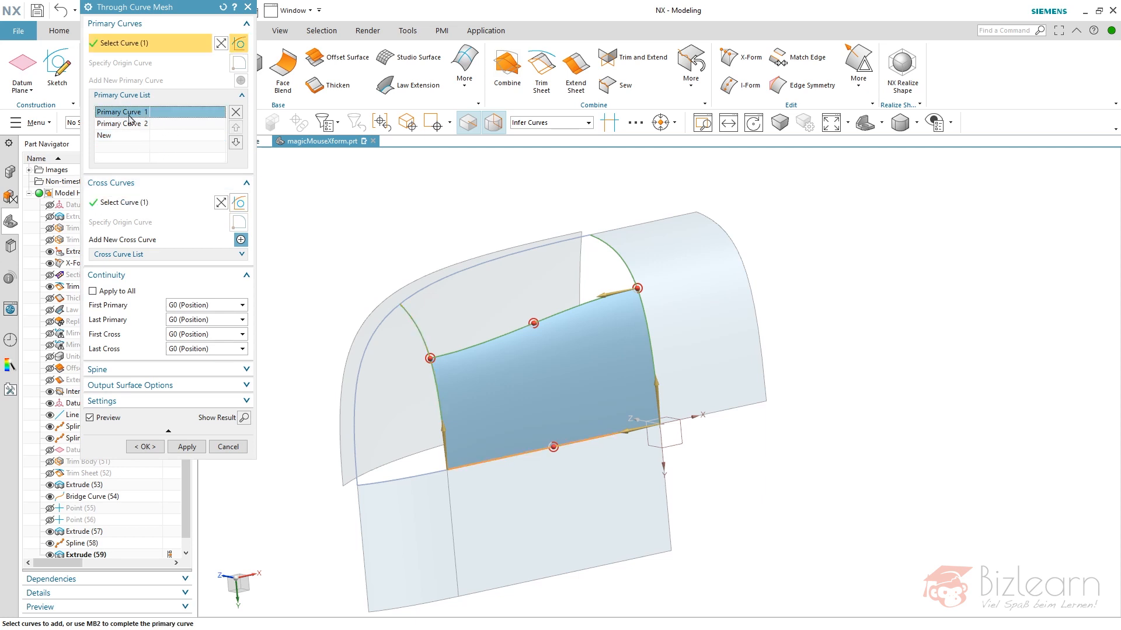
pyautogui.click(195, 304)
pyautogui.click(199, 329)
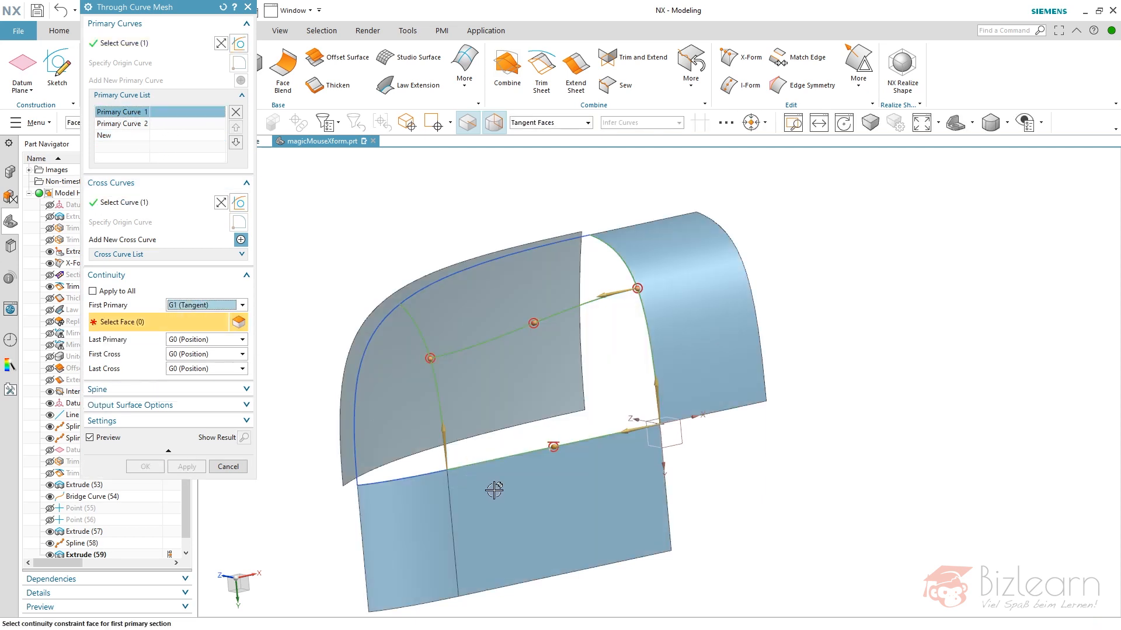
pyautogui.click(493, 486)
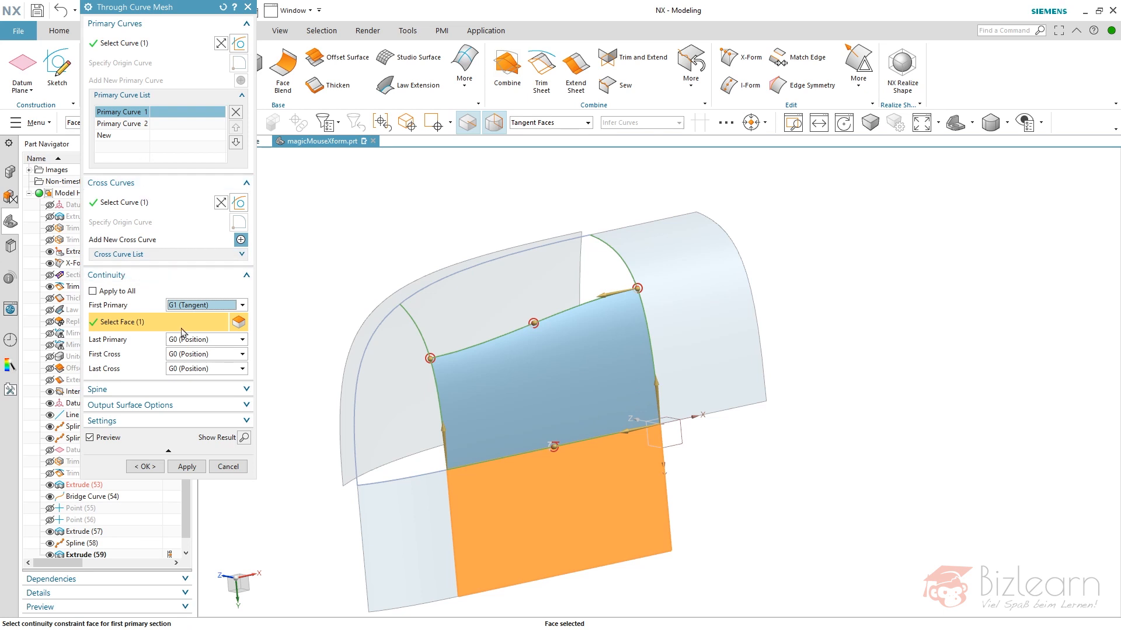
pyautogui.click(192, 355)
pyautogui.click(195, 374)
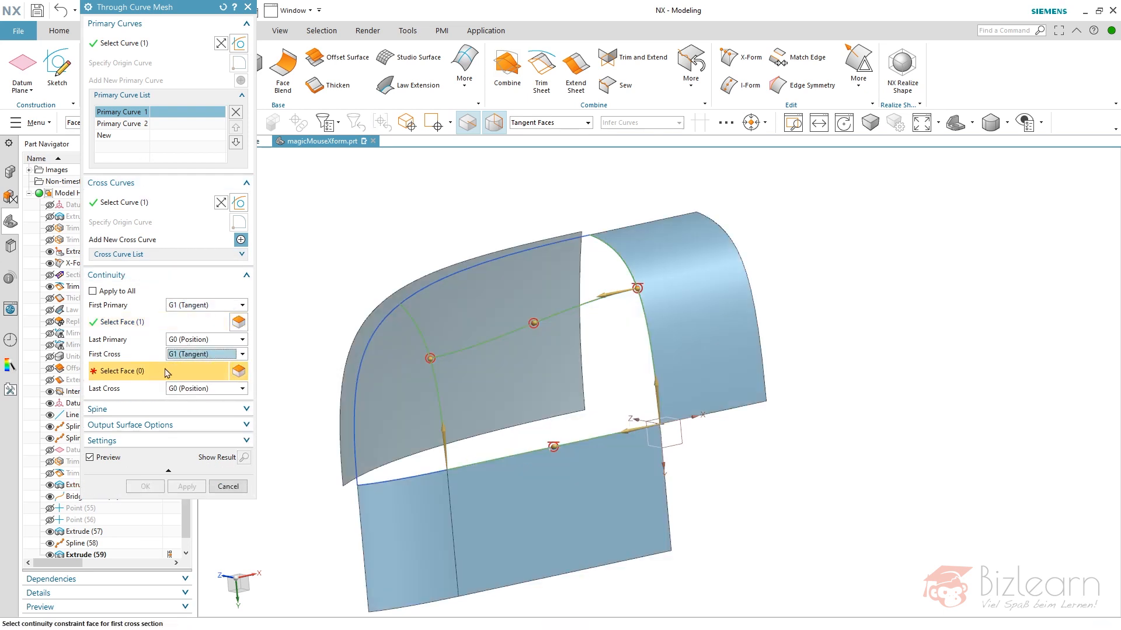
pyautogui.click(677, 326)
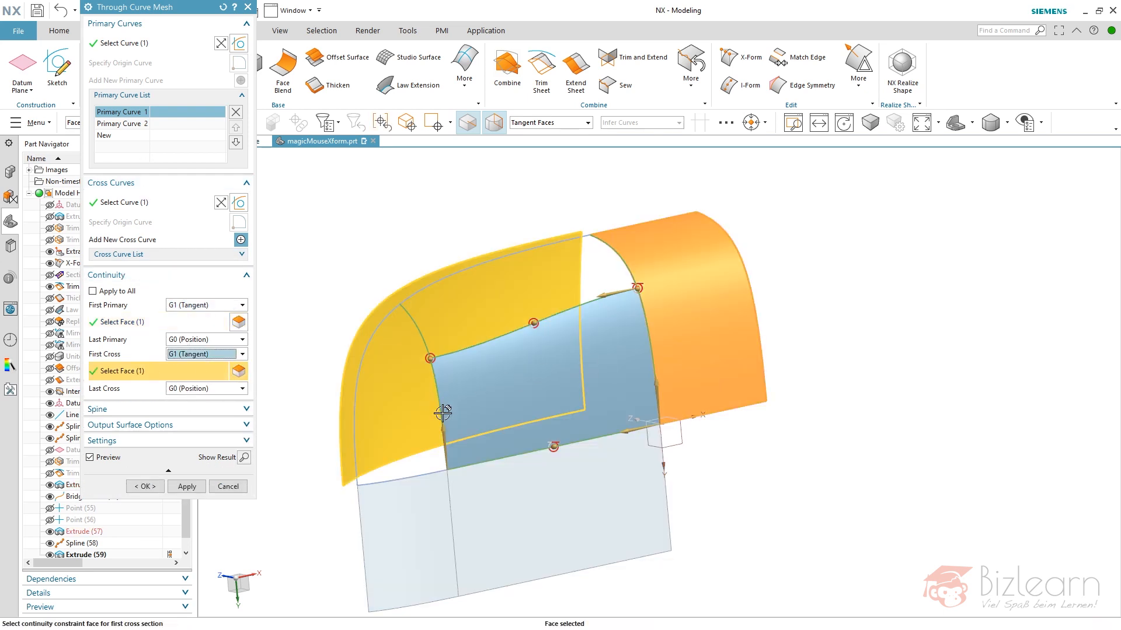
pyautogui.moveTo(456, 418); pyautogui.dragTo(420, 444, button='middle')
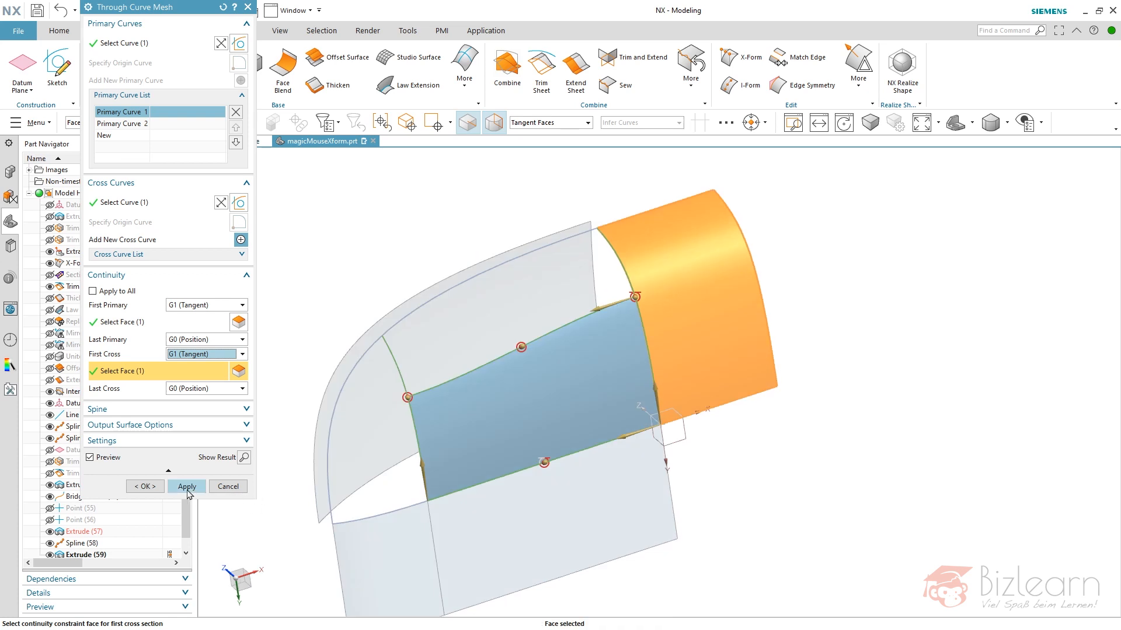
# Show the knots on the mesh surface preview and inspect the Rebuild options of its primary curves, keeping None
pyautogui.moveTo(190, 8); pyautogui.dragTo(195, 83)
pyautogui.click(239, 31)
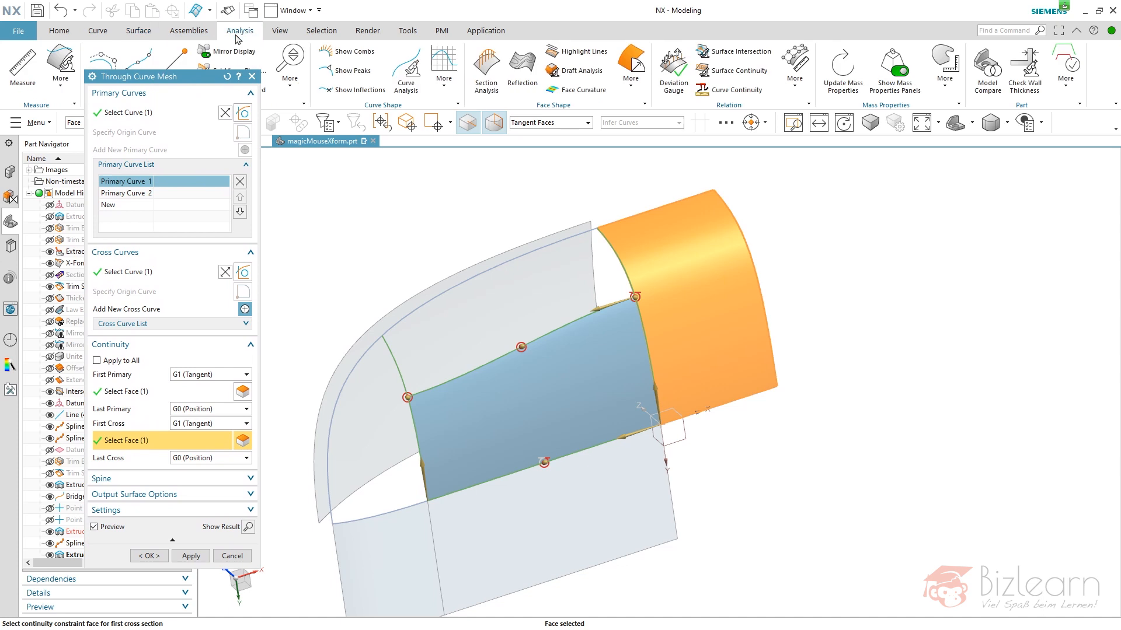
pyautogui.click(138, 59)
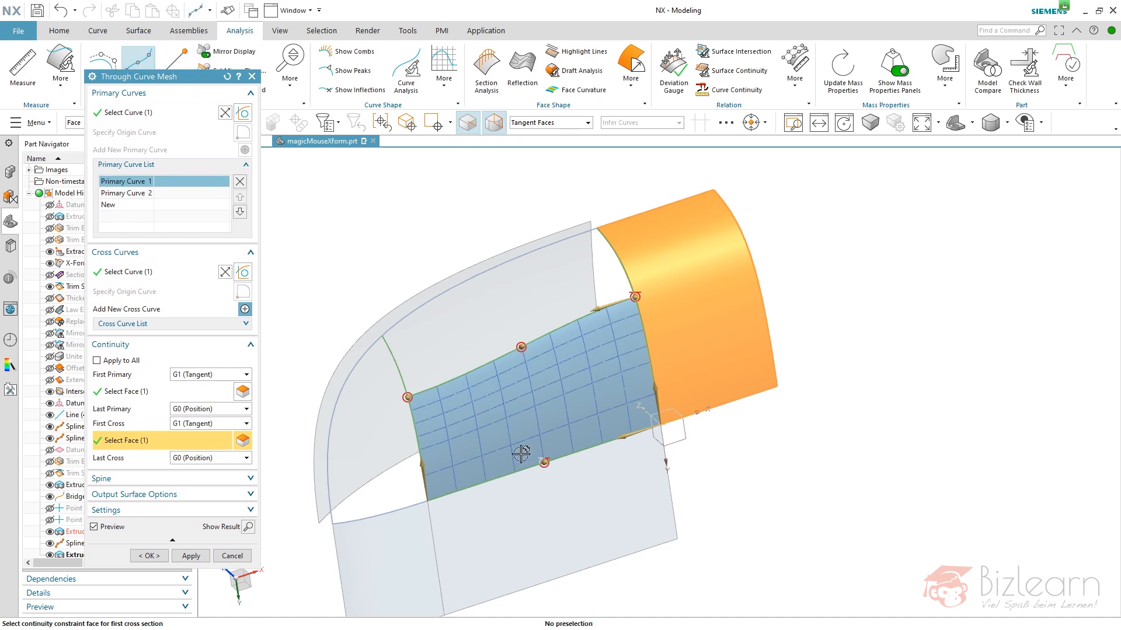
pyautogui.click(225, 510)
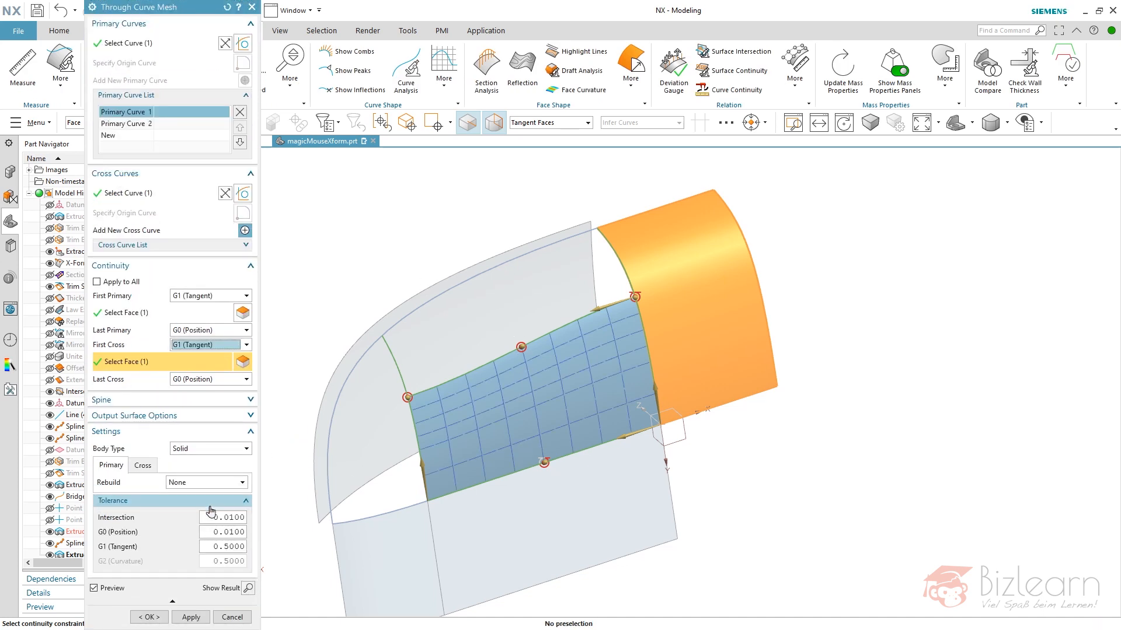
pyautogui.click(198, 482)
pyautogui.click(178, 500)
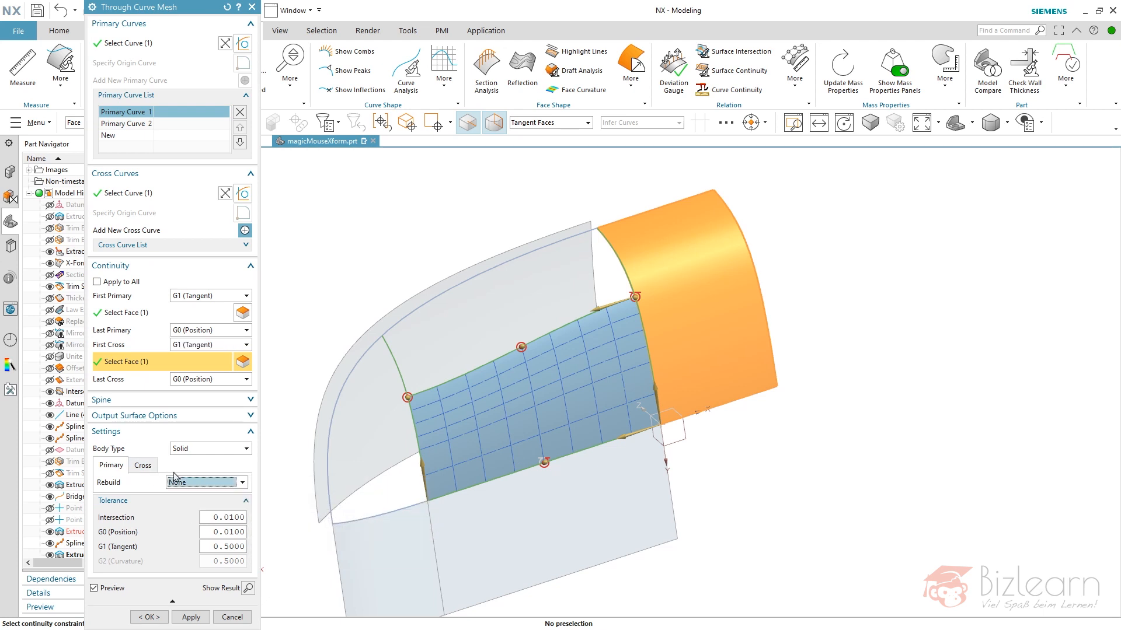
# Set the mesh surface's Construction to Simple and expand its tolerance settings
pyautogui.click(143, 431)
pyautogui.click(133, 495)
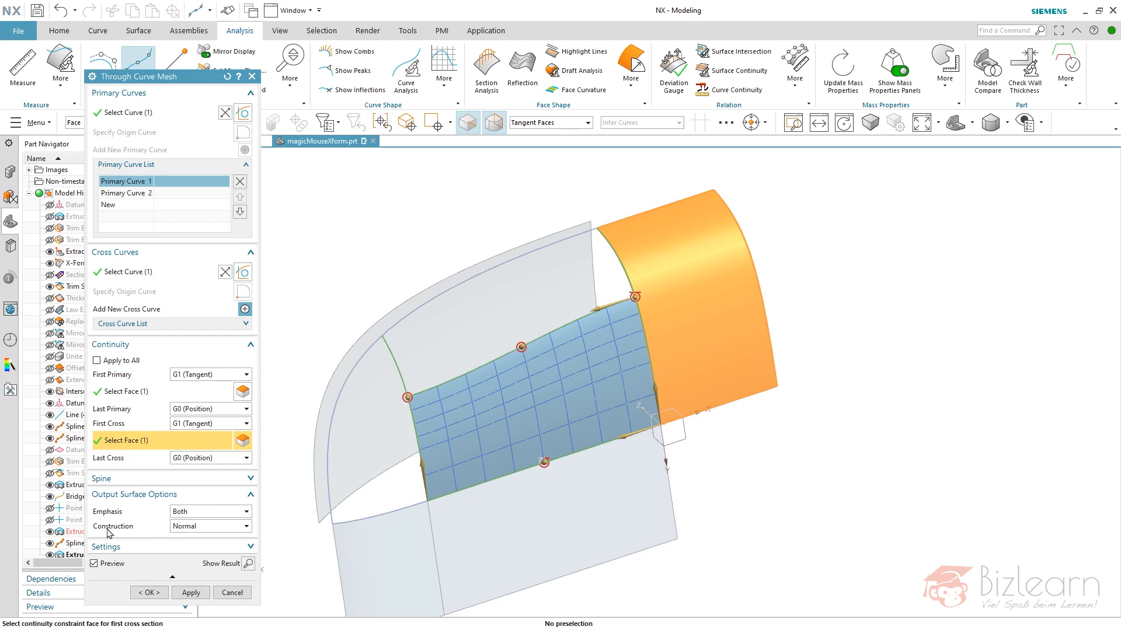
pyautogui.click(208, 529)
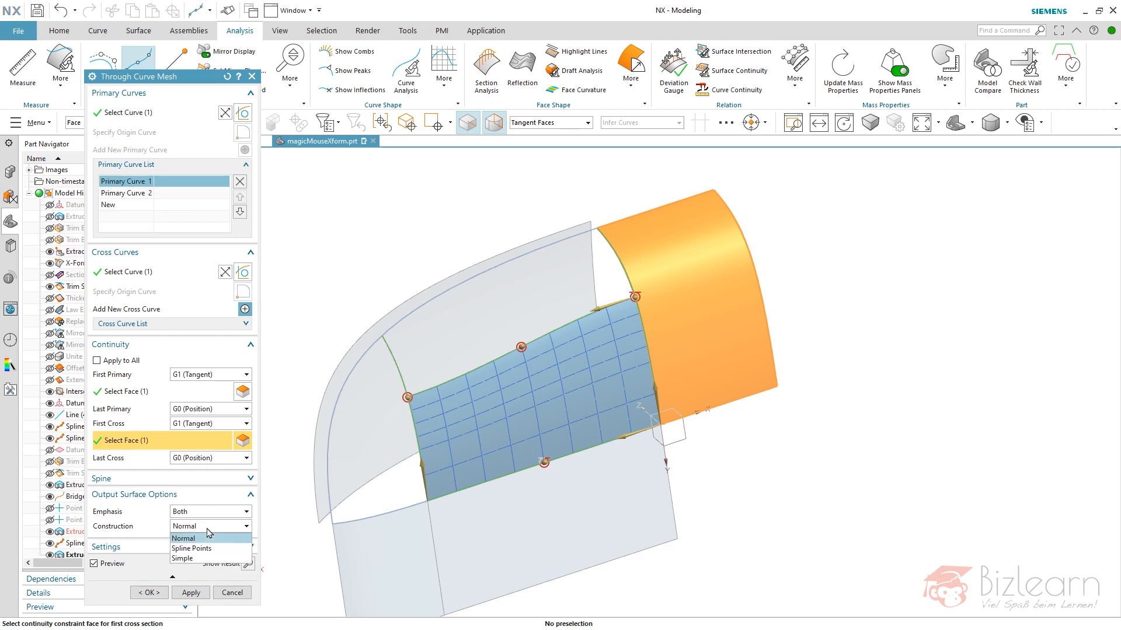
pyautogui.click(187, 543)
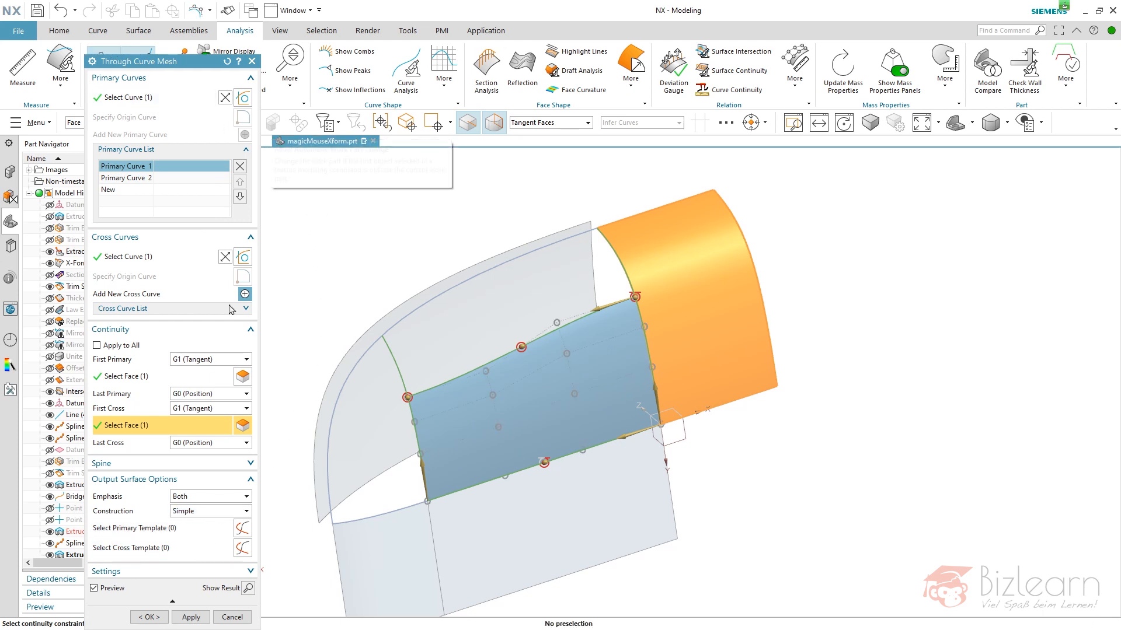
pyautogui.click(185, 572)
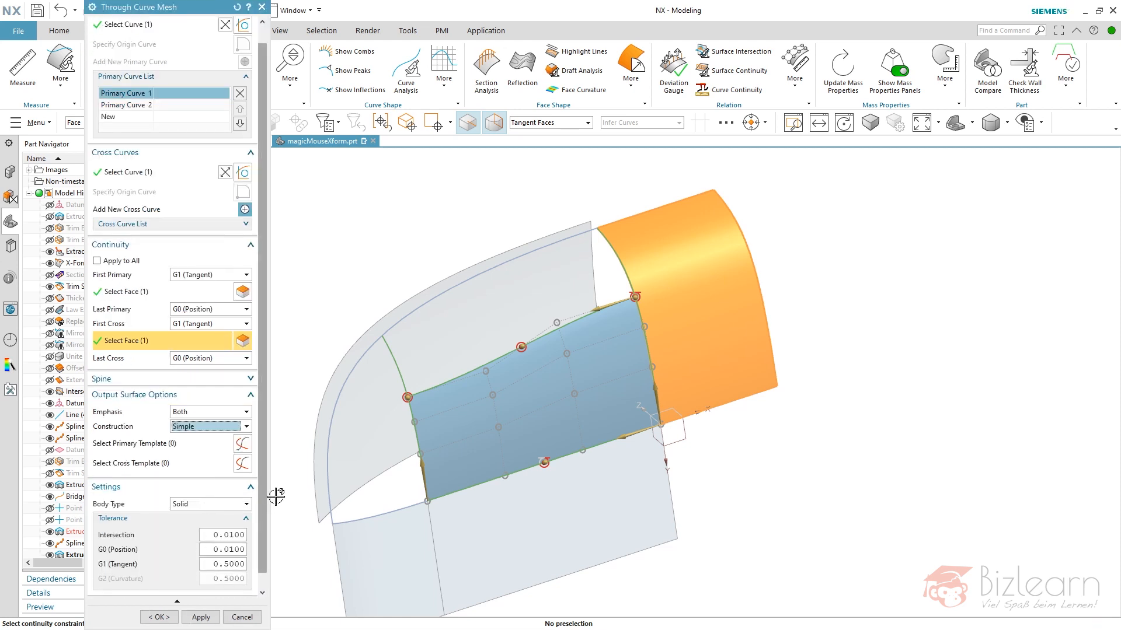
# Compare the lower mesh's pole layout under Normal and Simple construction, and create the surface with Simple
pyautogui.moveTo(499, 456); pyautogui.dragTo(498, 400, button='middle')
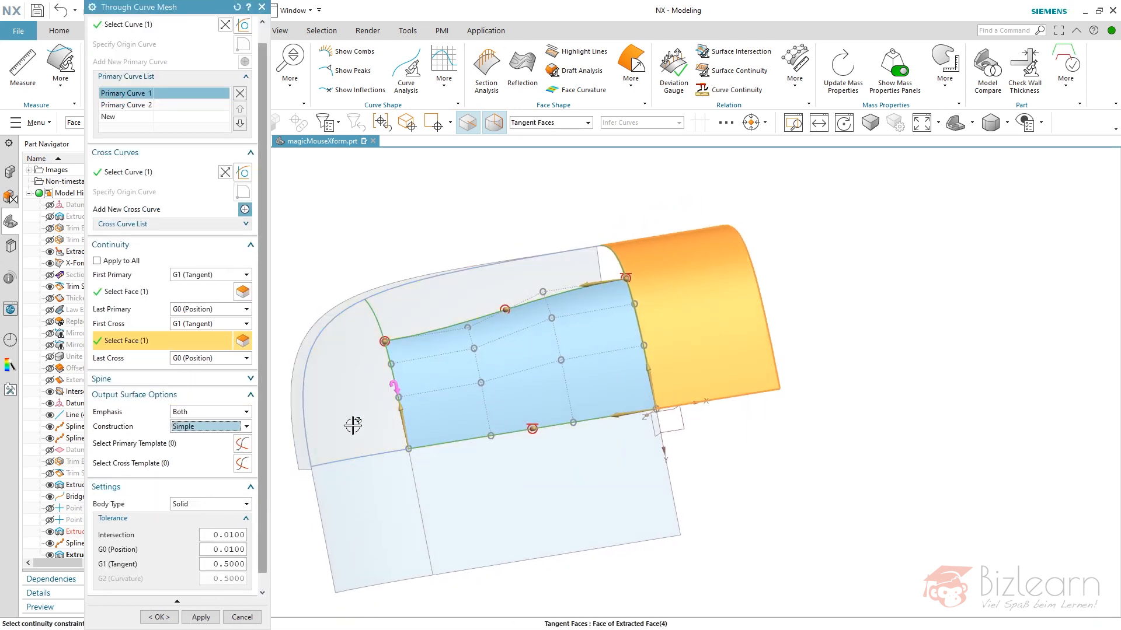
pyautogui.click(208, 429)
pyautogui.click(206, 438)
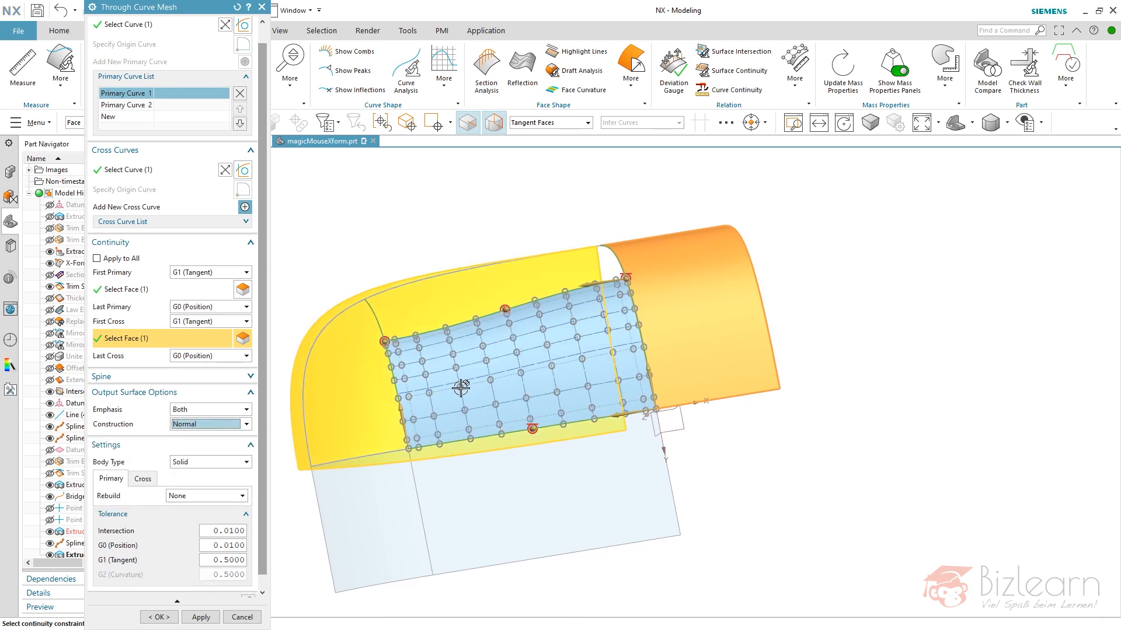
pyautogui.click(237, 425)
pyautogui.click(217, 456)
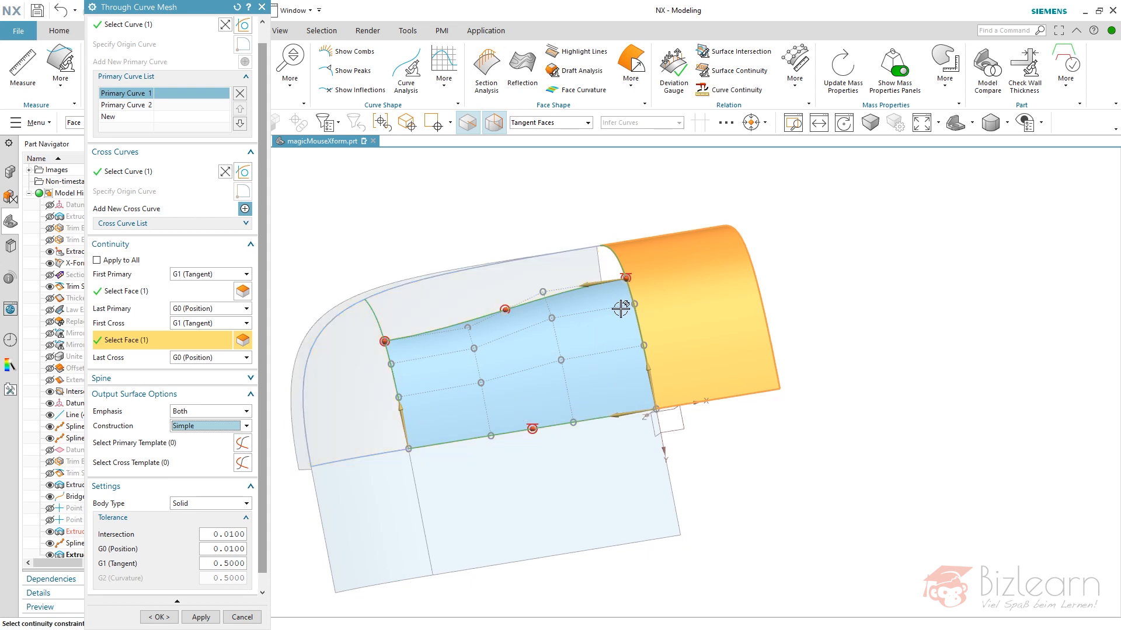
pyautogui.click(206, 617)
# Define a second curve mesh using the connecting spline and upper intersection curve as primaries and the two end curves as cross curves
pyautogui.moveTo(516, 337); pyautogui.dragTo(521, 372, button='middle')
pyautogui.click(525, 344)
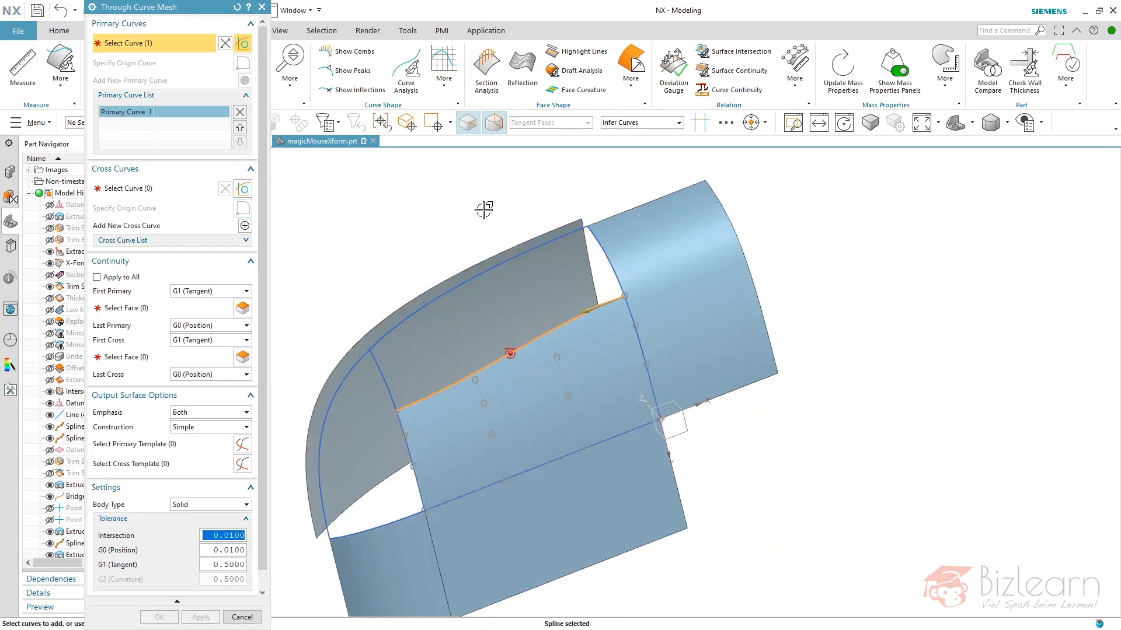
pyautogui.middleClick(483, 210)
pyautogui.click(484, 267)
pyautogui.middleClick(475, 176)
pyautogui.middleClick(475, 175)
pyautogui.click(607, 256)
pyautogui.middleClick(318, 297)
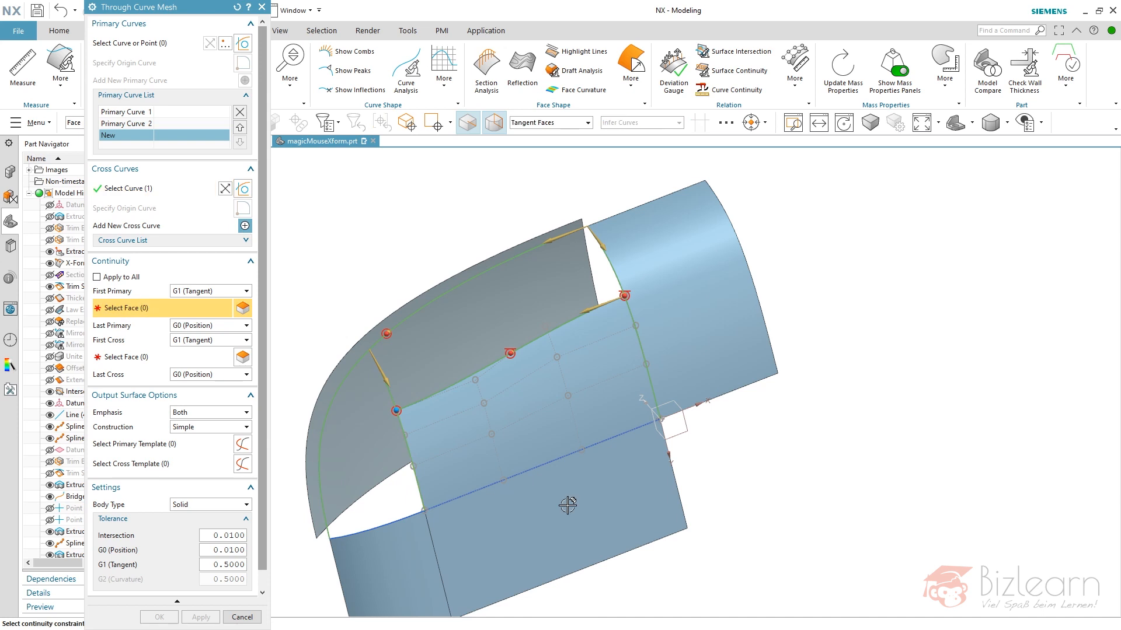
# Make the upper mesh G1 (Tangent) to the lower mesh surface and the extruded side sheet, and create it with Simple construction
pyautogui.click(502, 420)
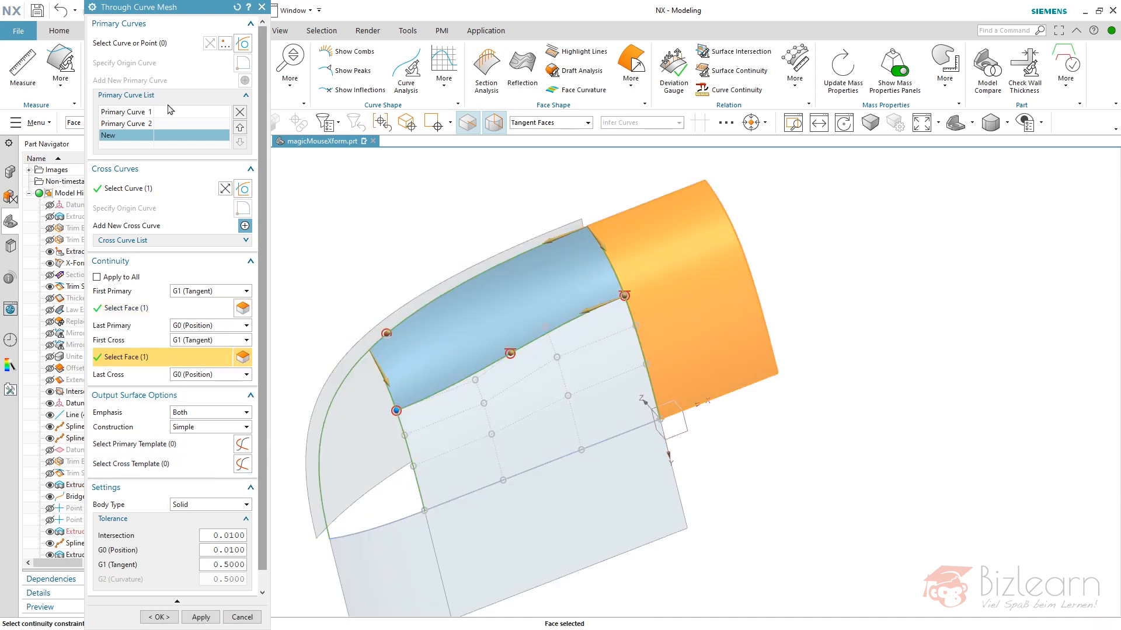
pyautogui.moveTo(197, 13); pyautogui.dragTo(261, 102)
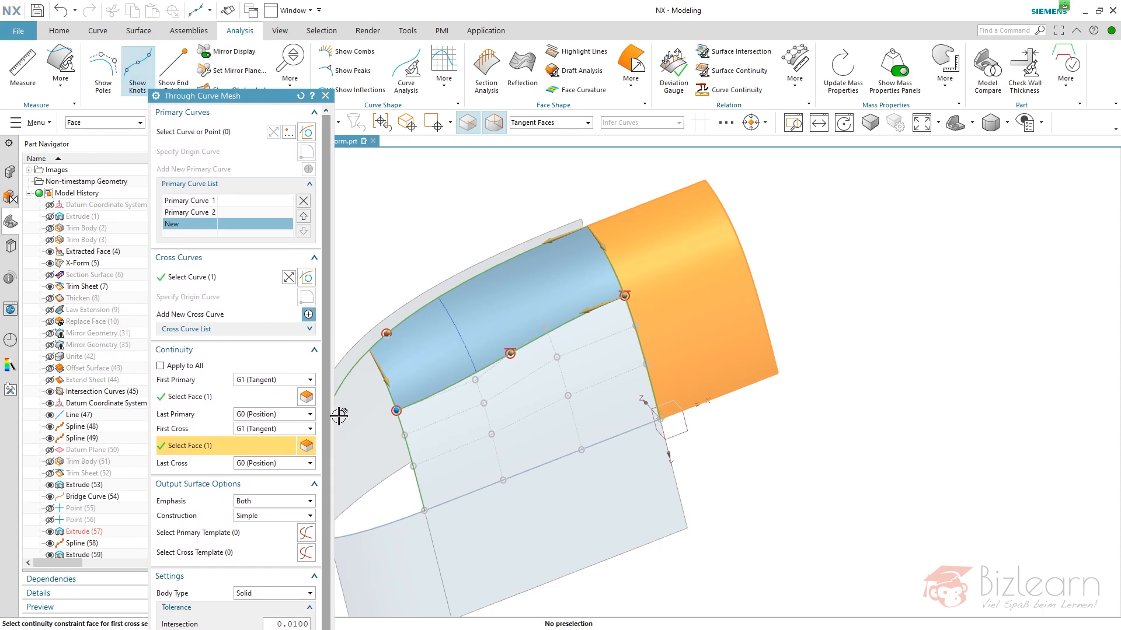
pyautogui.scroll(-1, 326, 430)
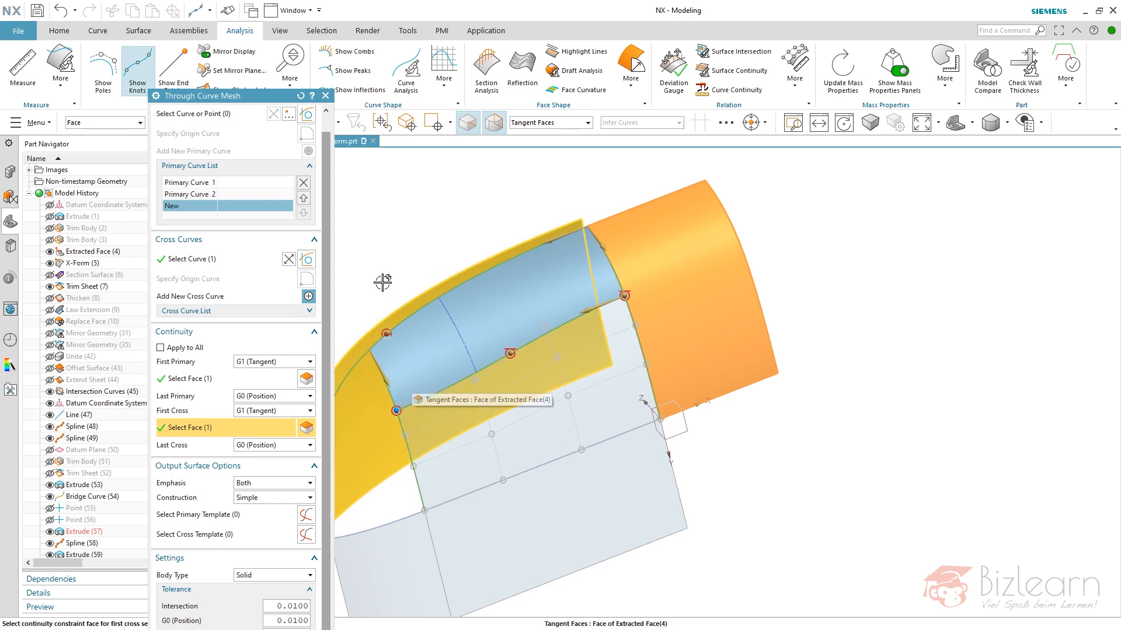
pyautogui.moveTo(258, 98); pyautogui.dragTo(260, 26)
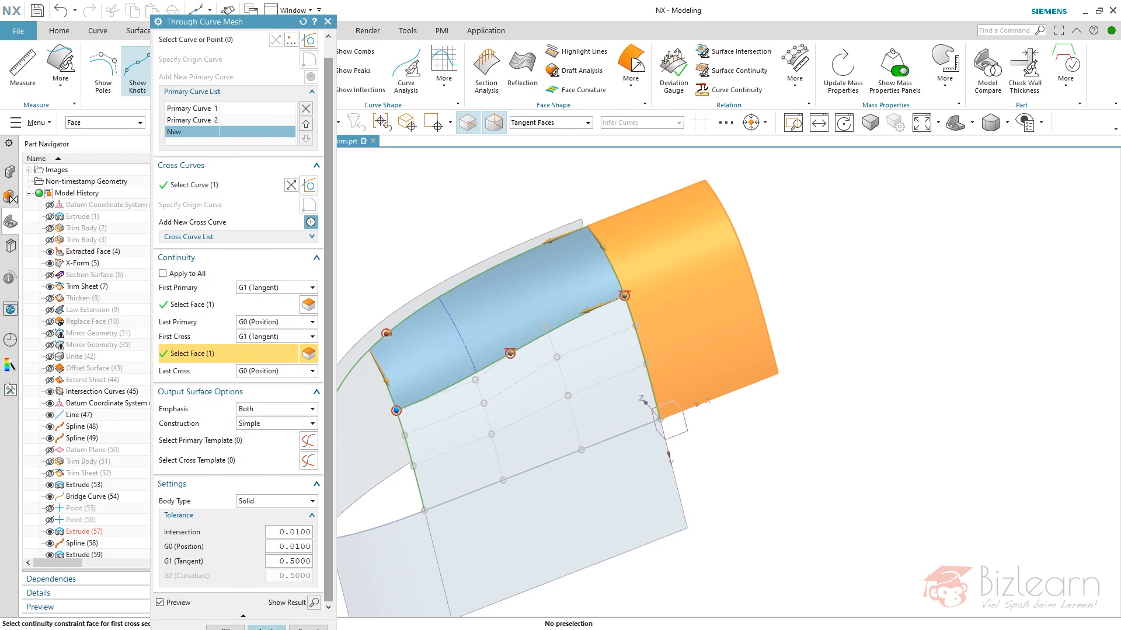
pyautogui.click(226, 628)
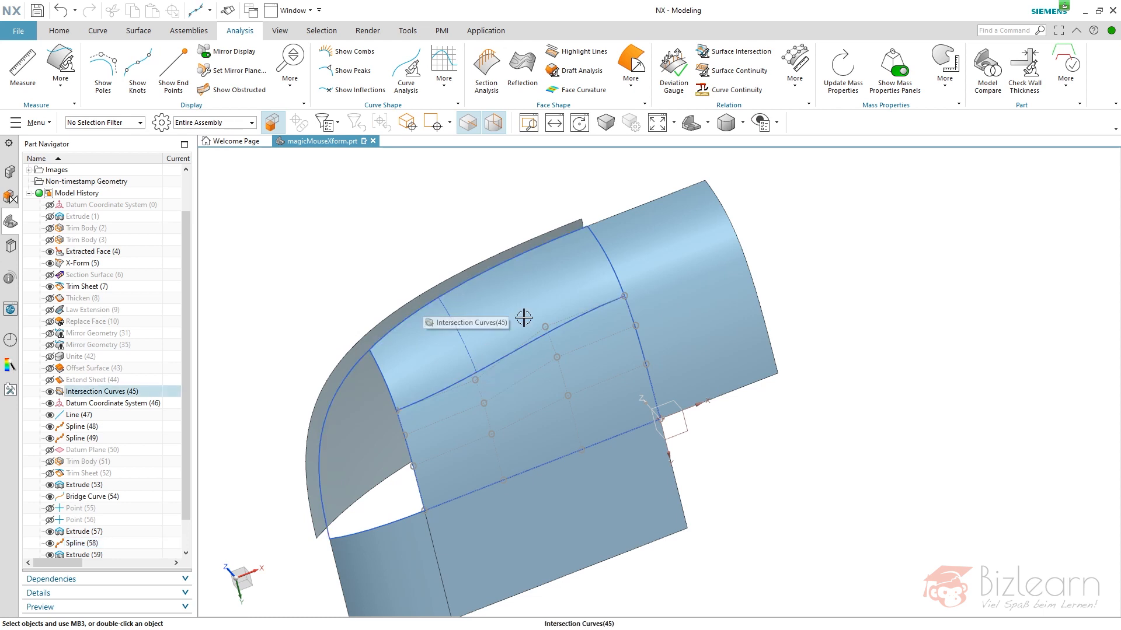
# Try removing the G1 constraint from the connecting spline at its end opposite the extruded side sheet, and undo the edit
pyautogui.doubleClick(476, 314)
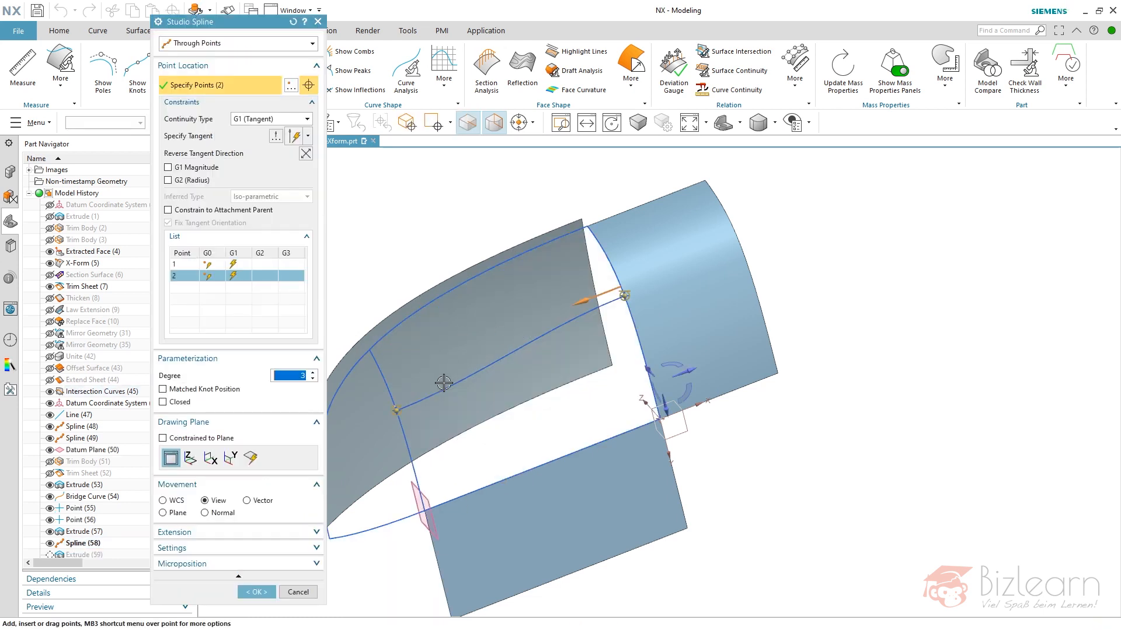
pyautogui.rightClick(397, 411)
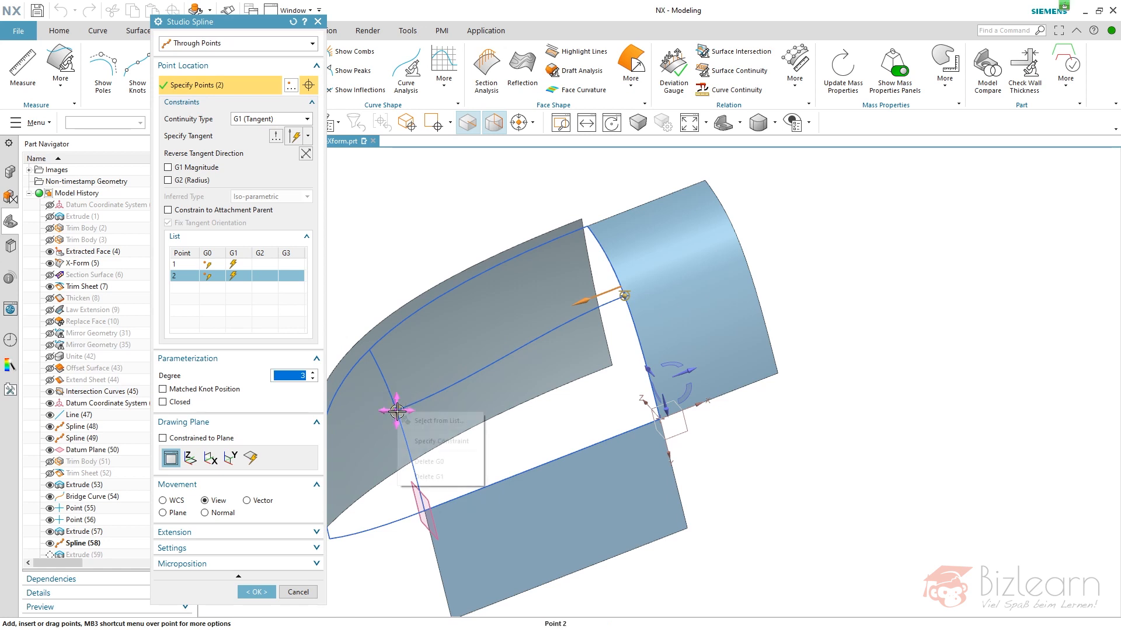
pyautogui.click(437, 477)
pyautogui.middleClick(386, 267)
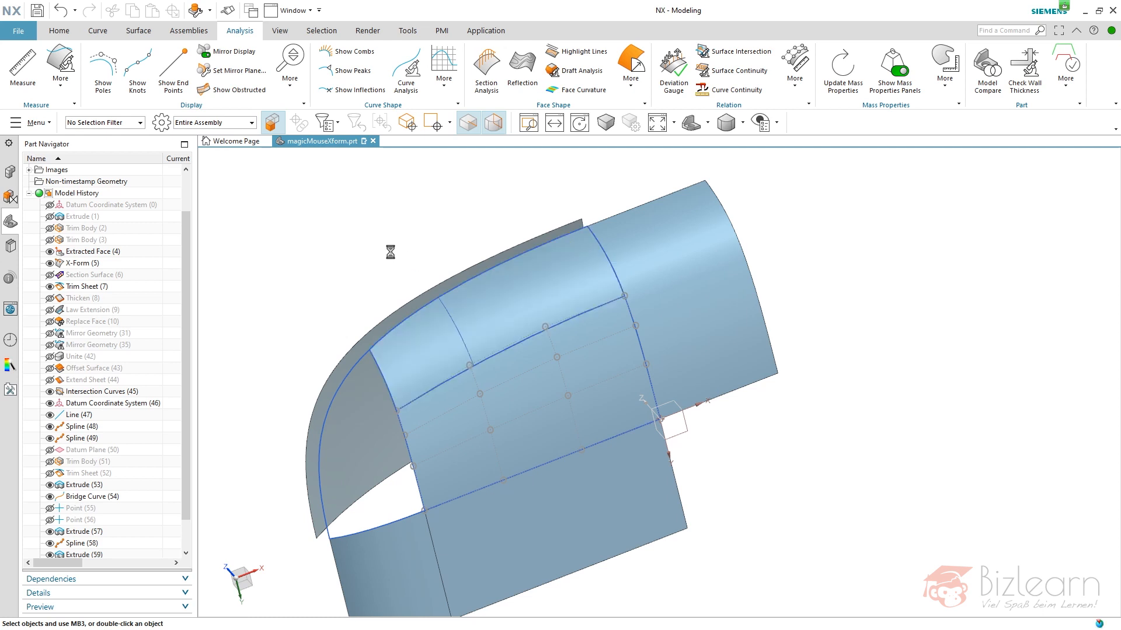
pyautogui.hotkey('ctrl', 'z')
# Edit the upper curve mesh surface and change its construction to Normal
pyautogui.scroll(-1, 104, 539)
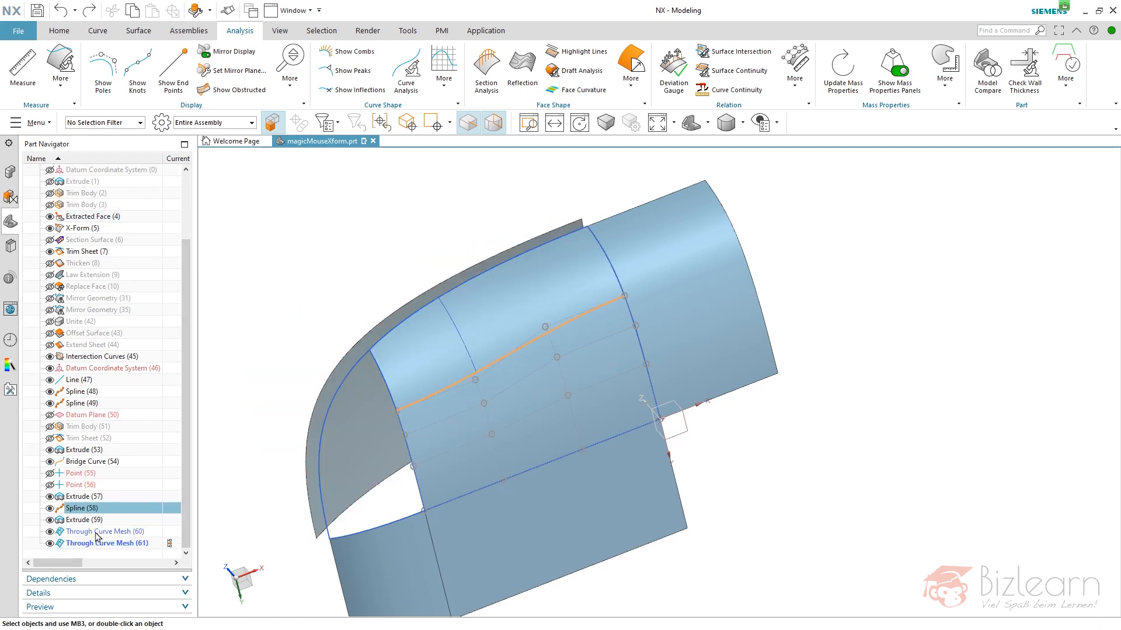
pyautogui.click(90, 521)
pyautogui.doubleClick(98, 530)
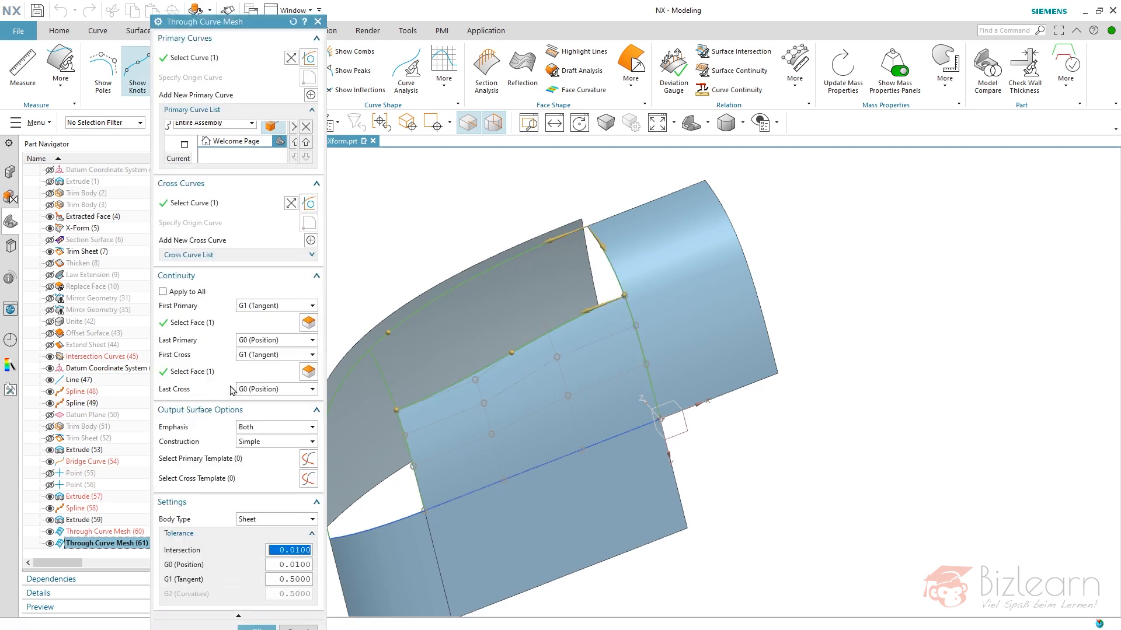
pyautogui.click(297, 550)
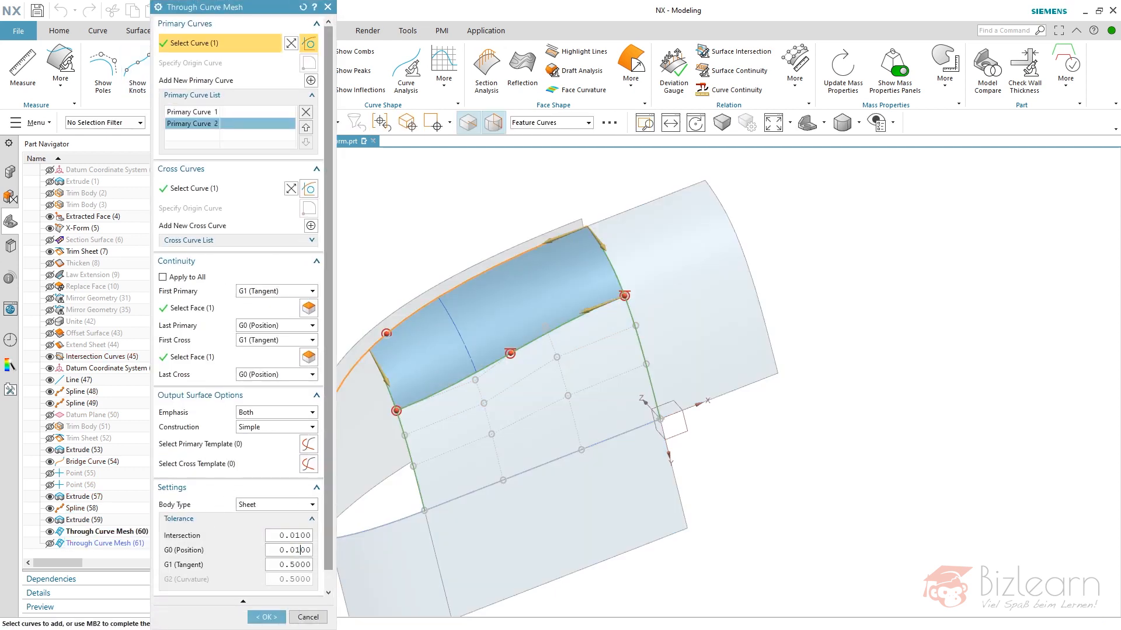
pyautogui.click(274, 426)
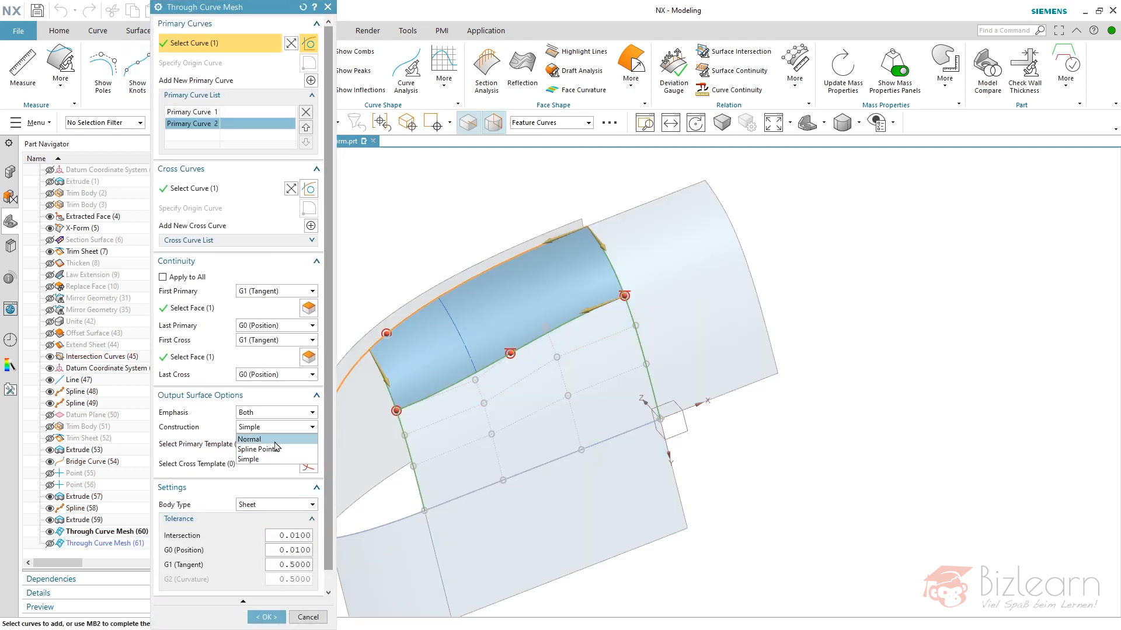
pyautogui.click(277, 439)
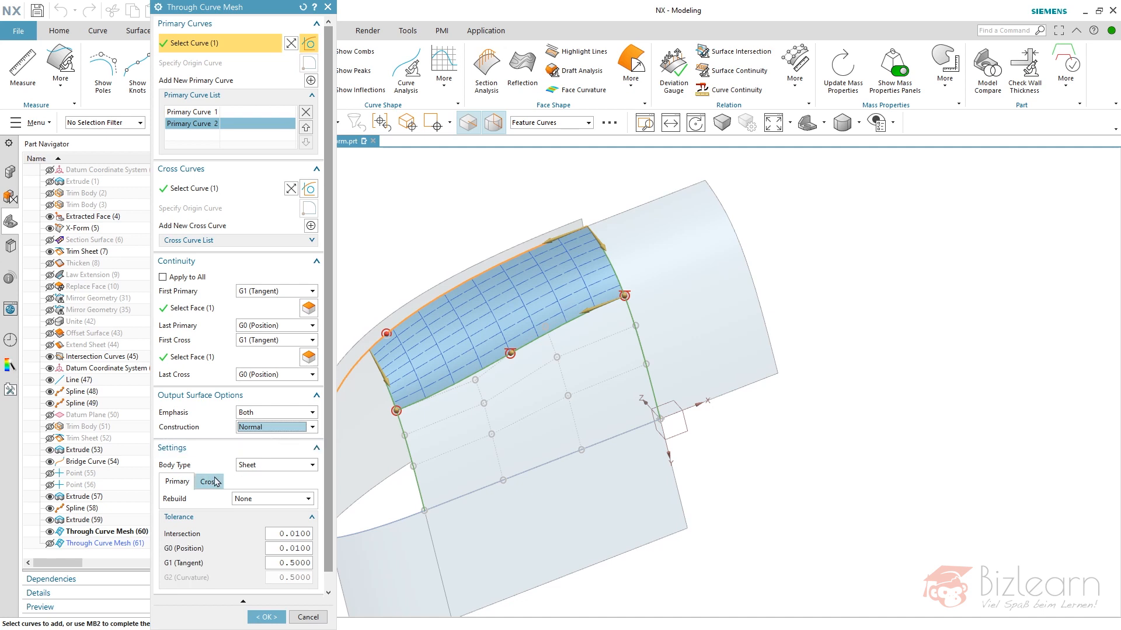
# Rebuild the upper mesh with Auto Fit in both primary and cross directions, maximum degree 7 and one segment, and accept the edit
pyautogui.click(213, 482)
pyautogui.click(272, 499)
pyautogui.click(280, 529)
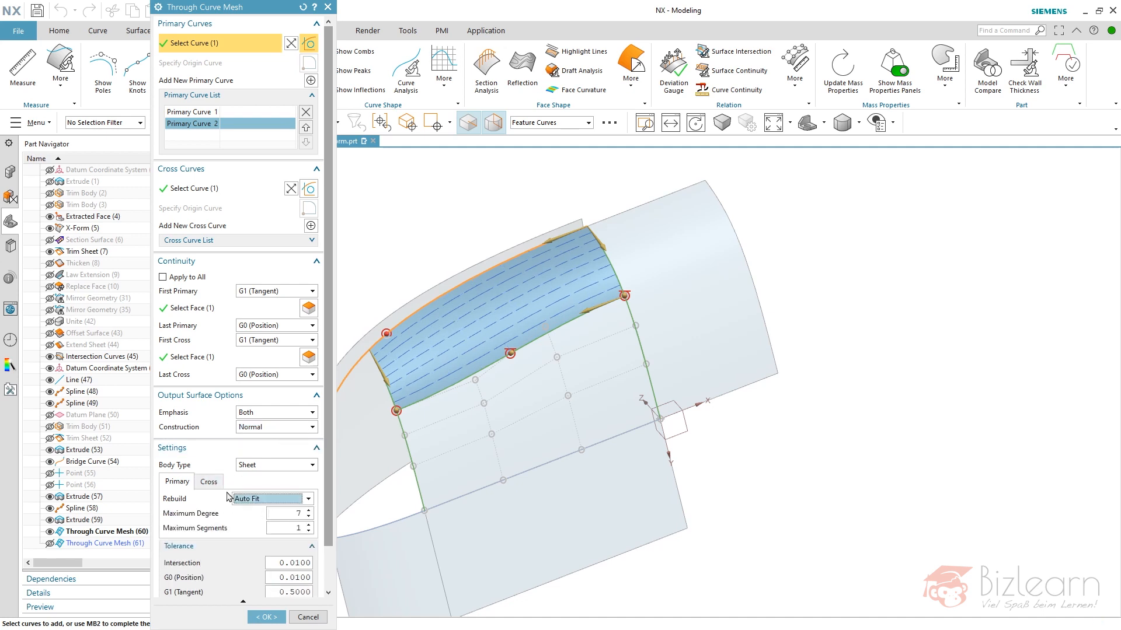
pyautogui.click(271, 499)
pyautogui.click(262, 531)
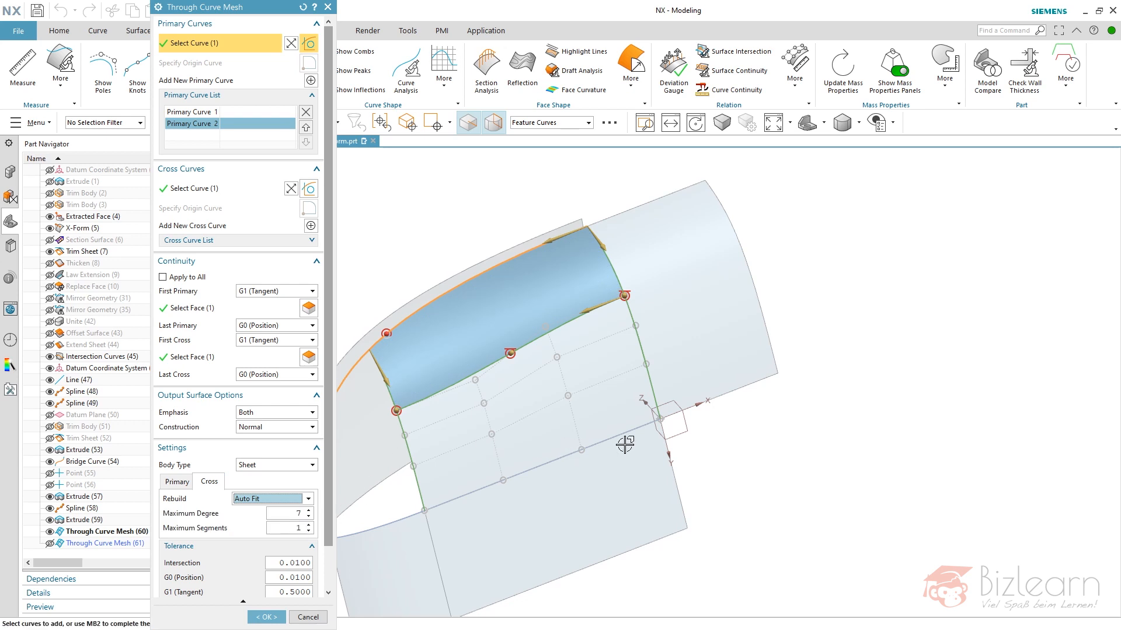
pyautogui.moveTo(705, 420); pyautogui.dragTo(601, 380, button='middle')
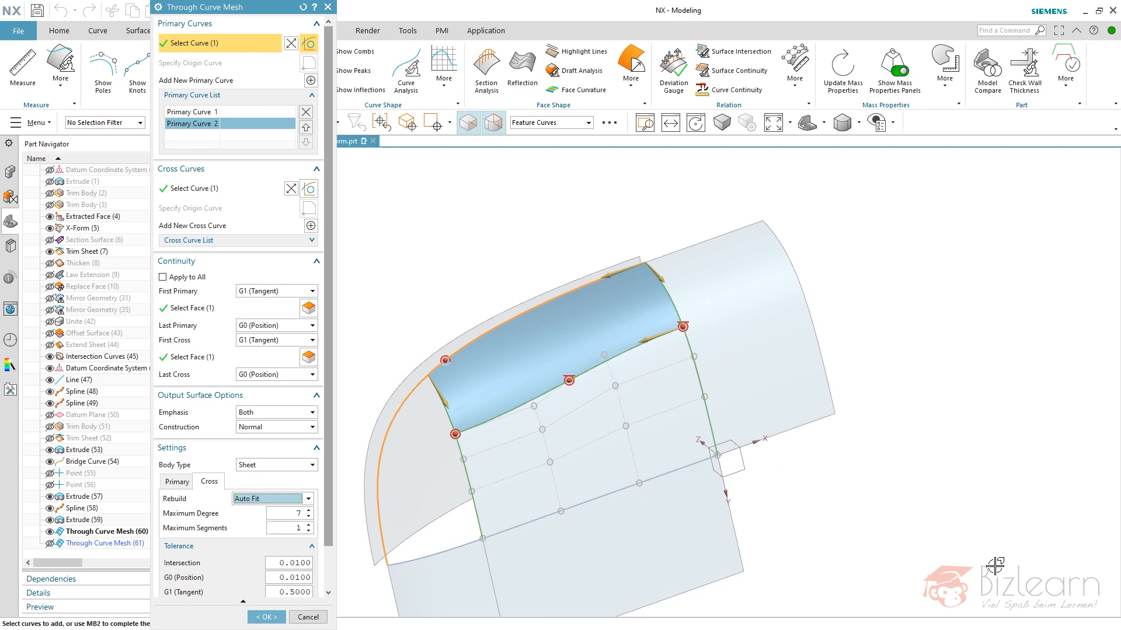
pyautogui.middleClick(972, 482)
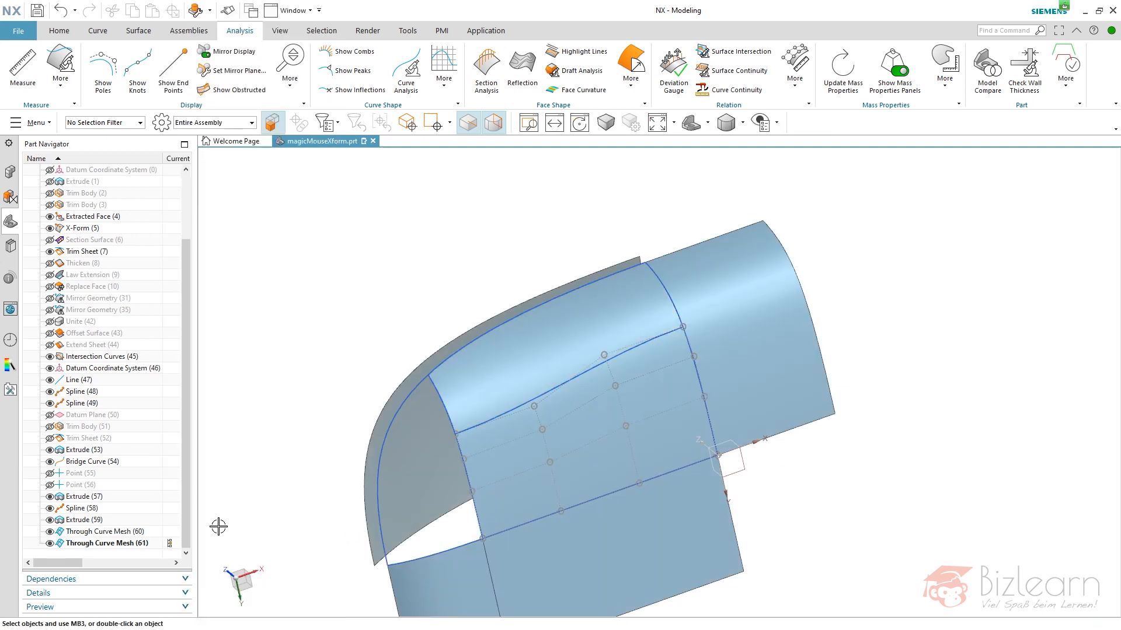
# Reopen the upper curve mesh for editing and display its surface poles
pyautogui.doubleClick(133, 546)
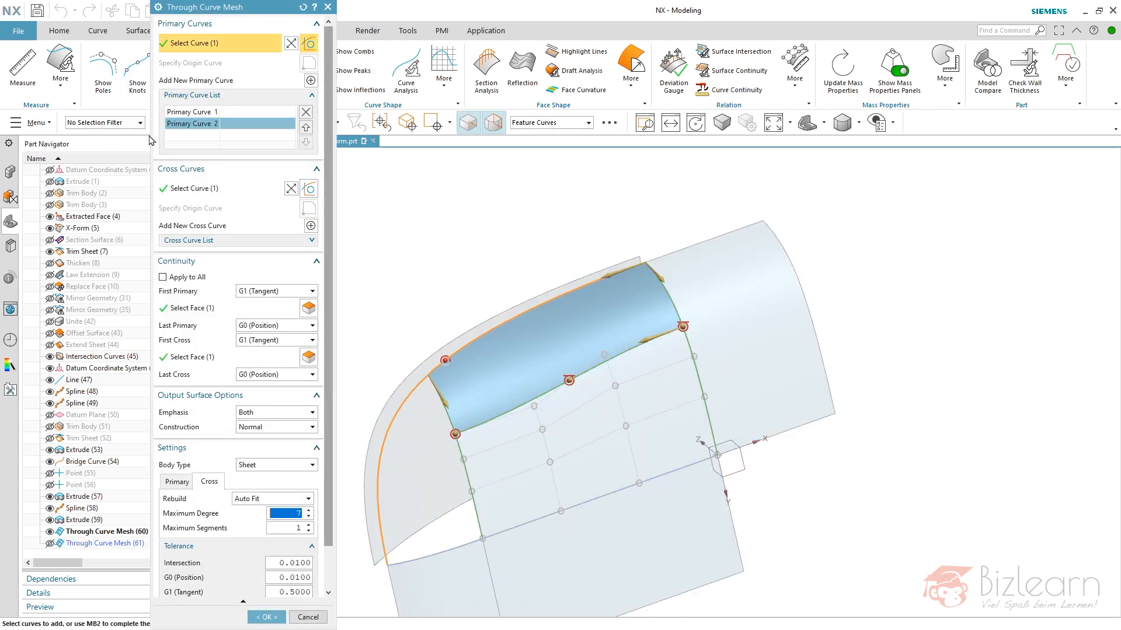
pyautogui.click(104, 79)
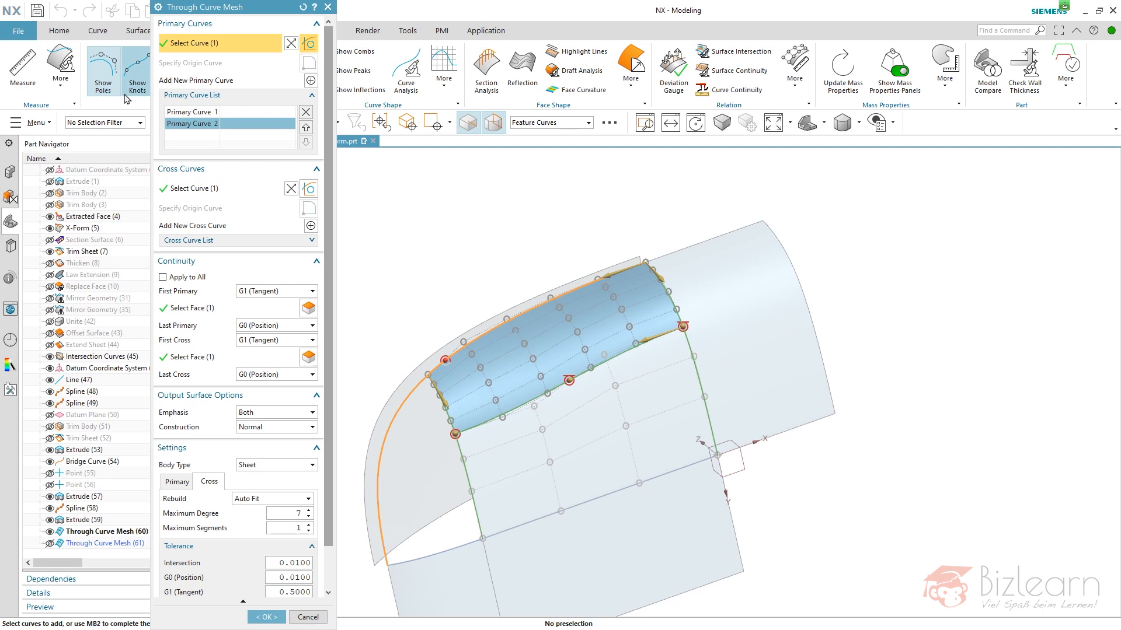
pyautogui.click(125, 93)
pyautogui.scroll(2, 486, 349)
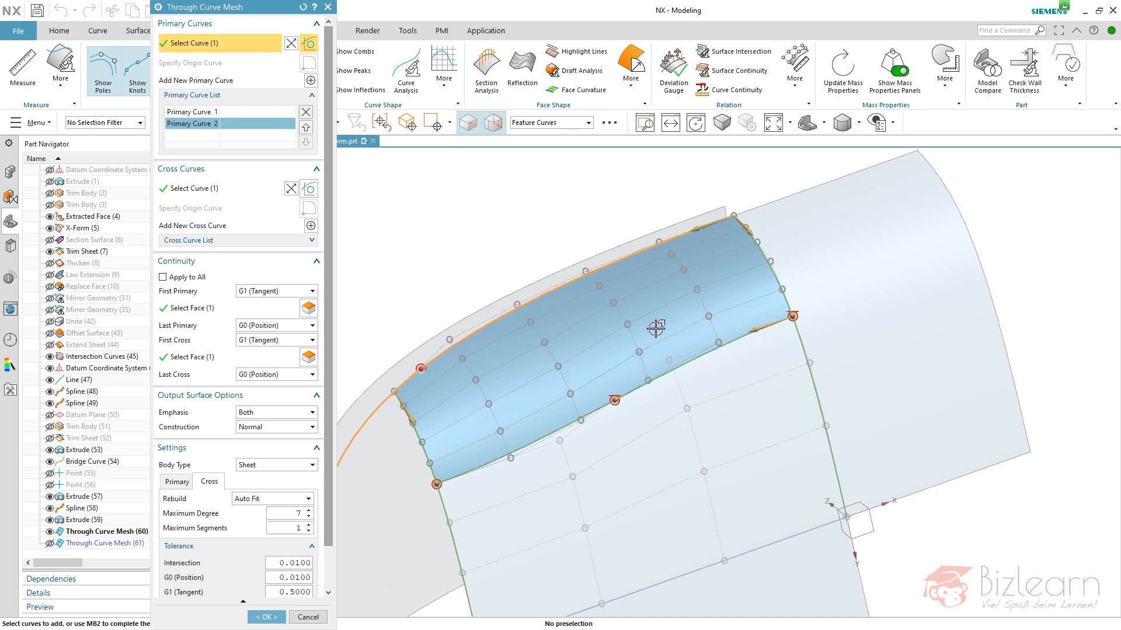
# Compare the upper mesh's pole layout under Simple and Normal construction, and keep Normal
pyautogui.click(307, 429)
pyautogui.click(286, 461)
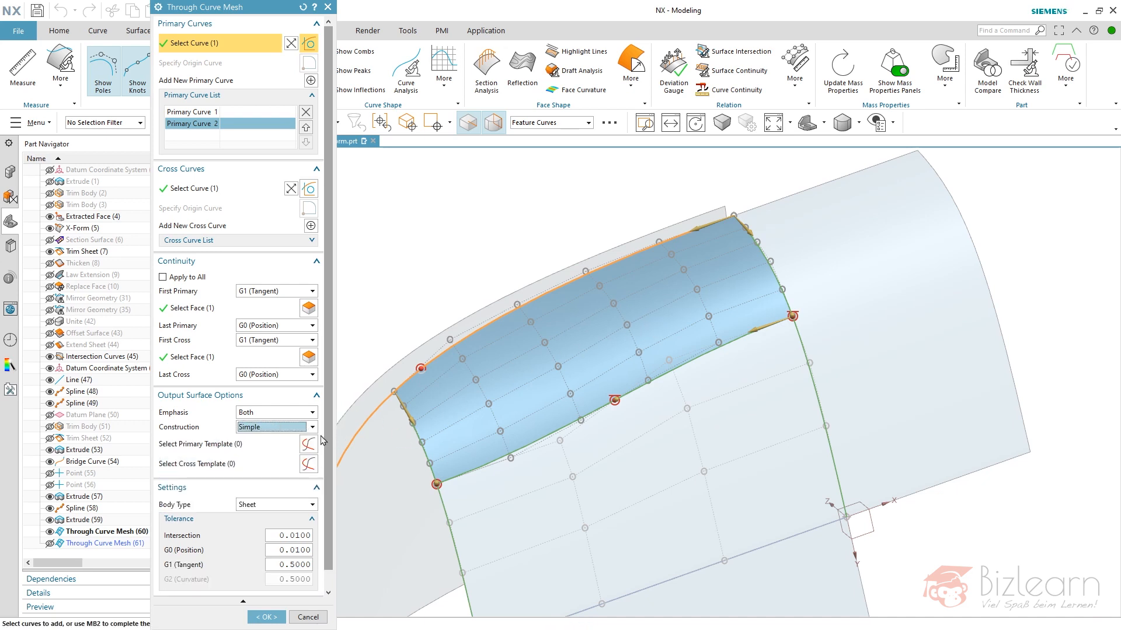
pyautogui.click(304, 431)
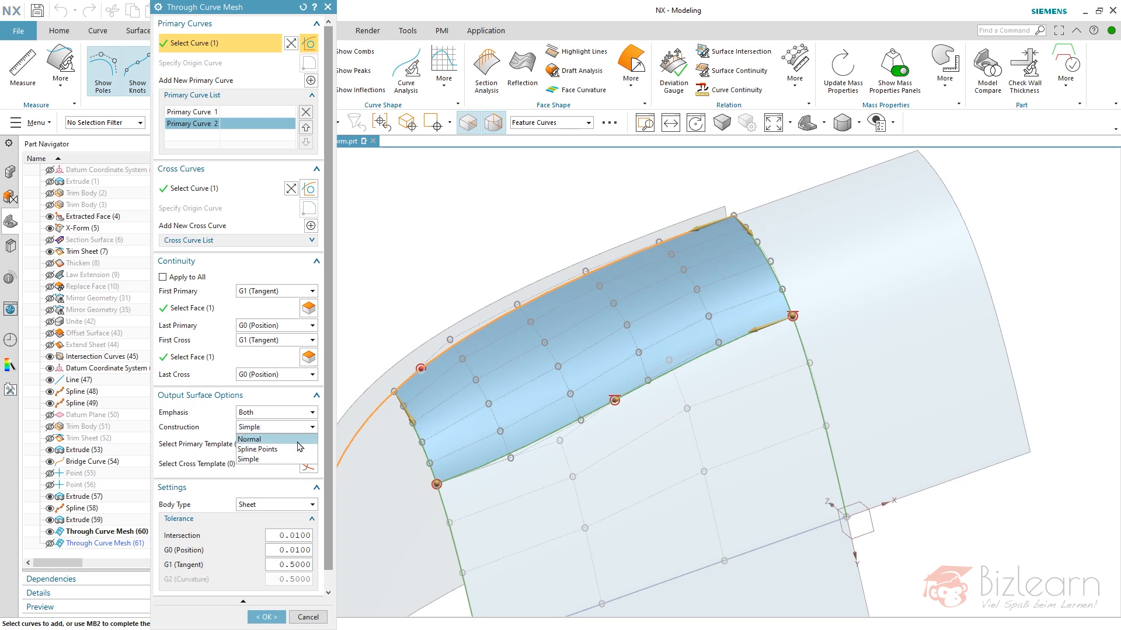
pyautogui.click(266, 441)
pyautogui.scroll(4, 435, 349)
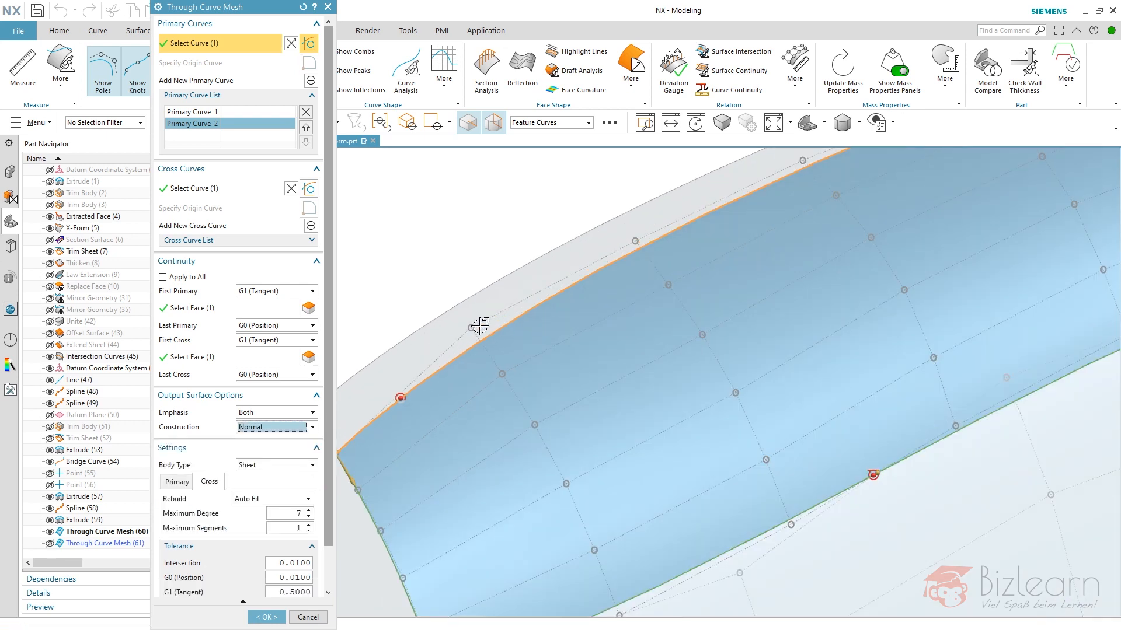
pyautogui.scroll(-4, 482, 330)
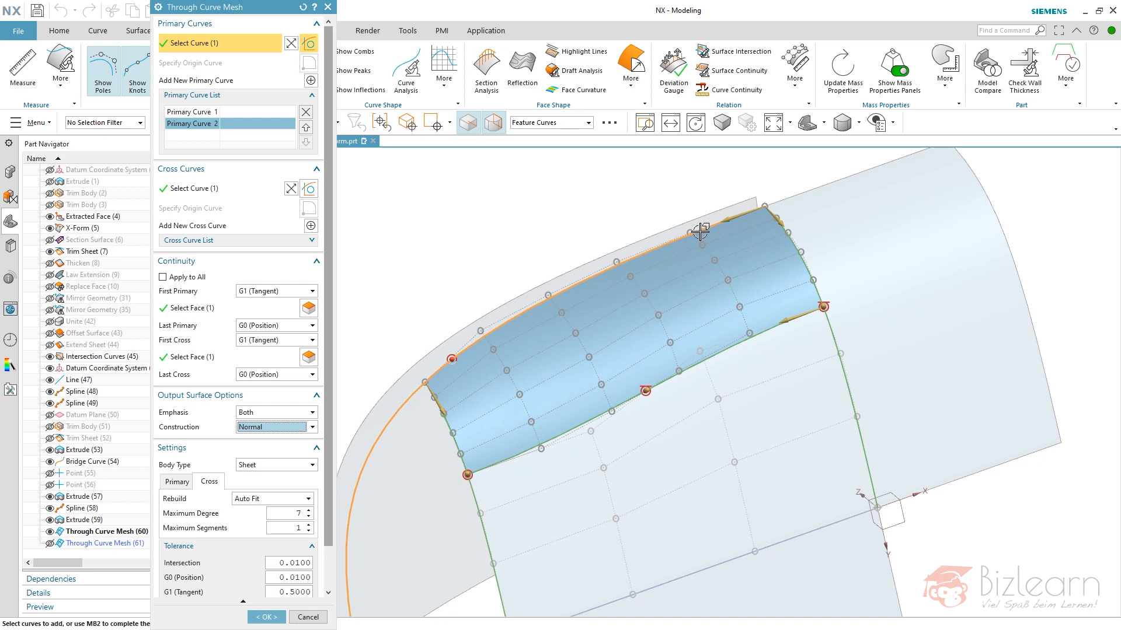
pyautogui.middleClick(455, 277)
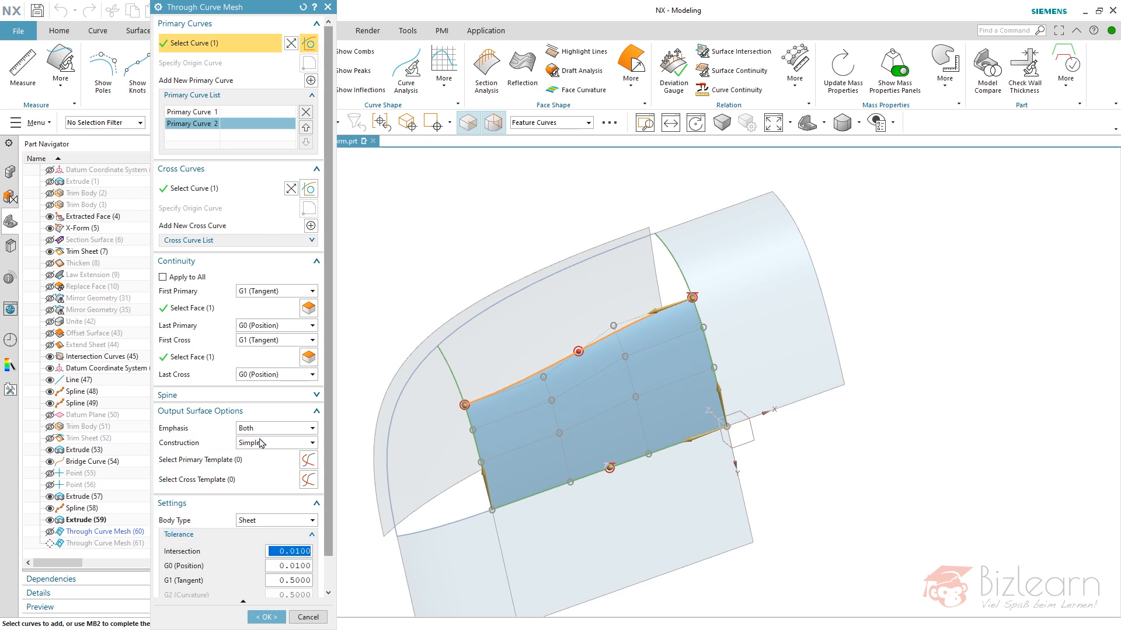
# Edit the lower mesh, compare its pole layout under Normal and Simple construction, and keep Simple
pyautogui.click(261, 443)
pyautogui.click(257, 453)
pyautogui.scroll(-2, 630, 430)
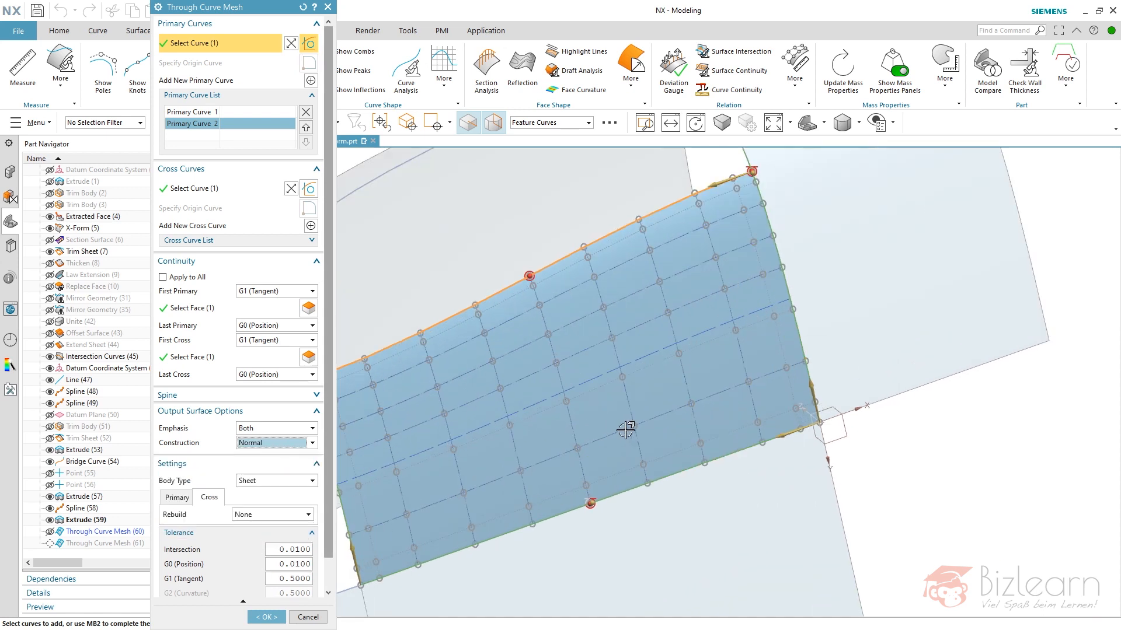
pyautogui.scroll(3, 591, 393)
pyautogui.moveTo(568, 413); pyautogui.dragTo(555, 395, button='middle')
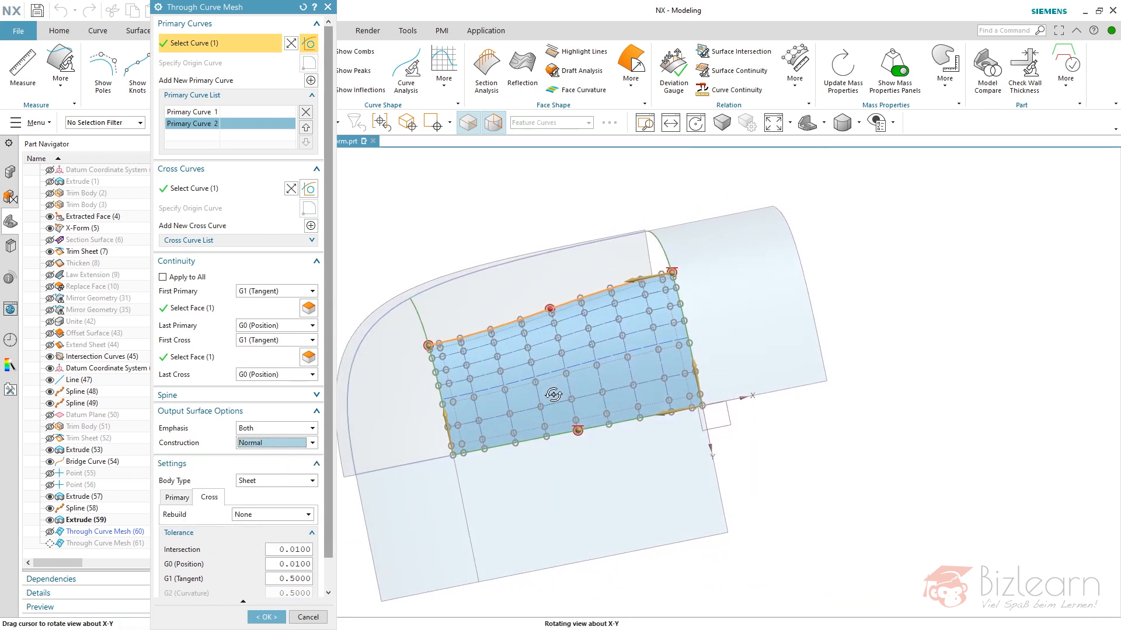
pyautogui.scroll(-4, 445, 361)
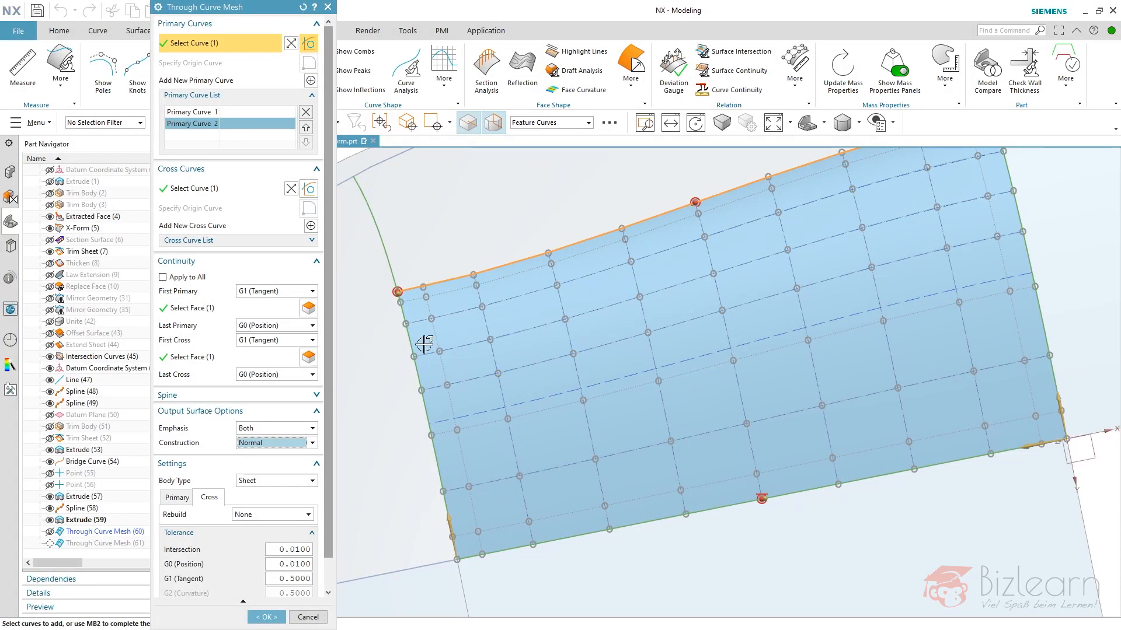
pyautogui.click(301, 446)
pyautogui.click(280, 477)
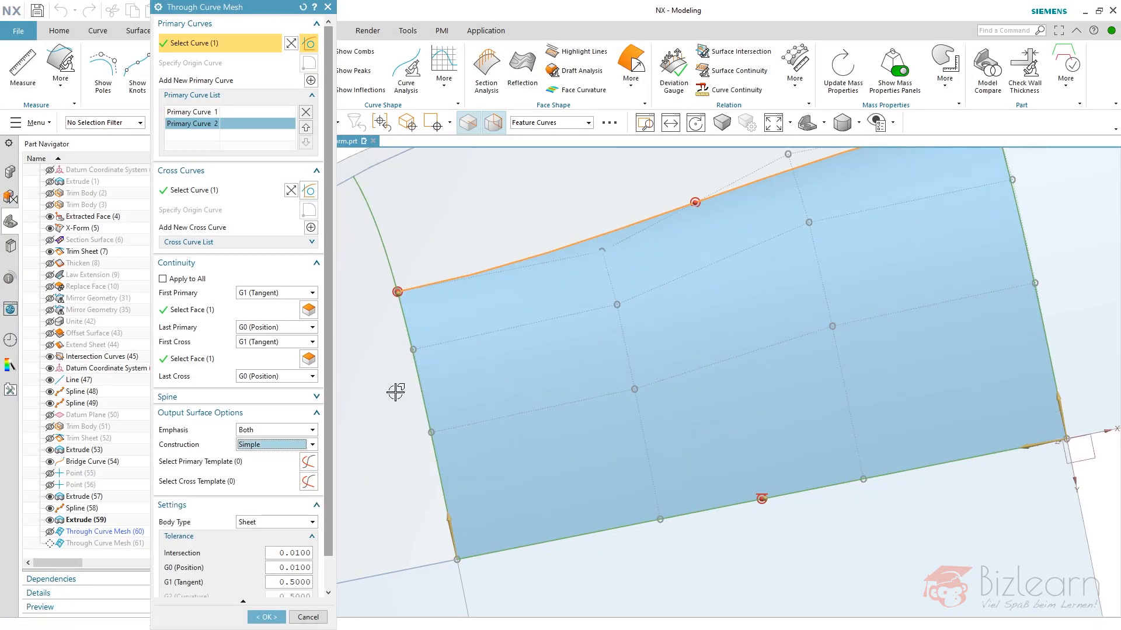
pyautogui.scroll(3, 454, 406)
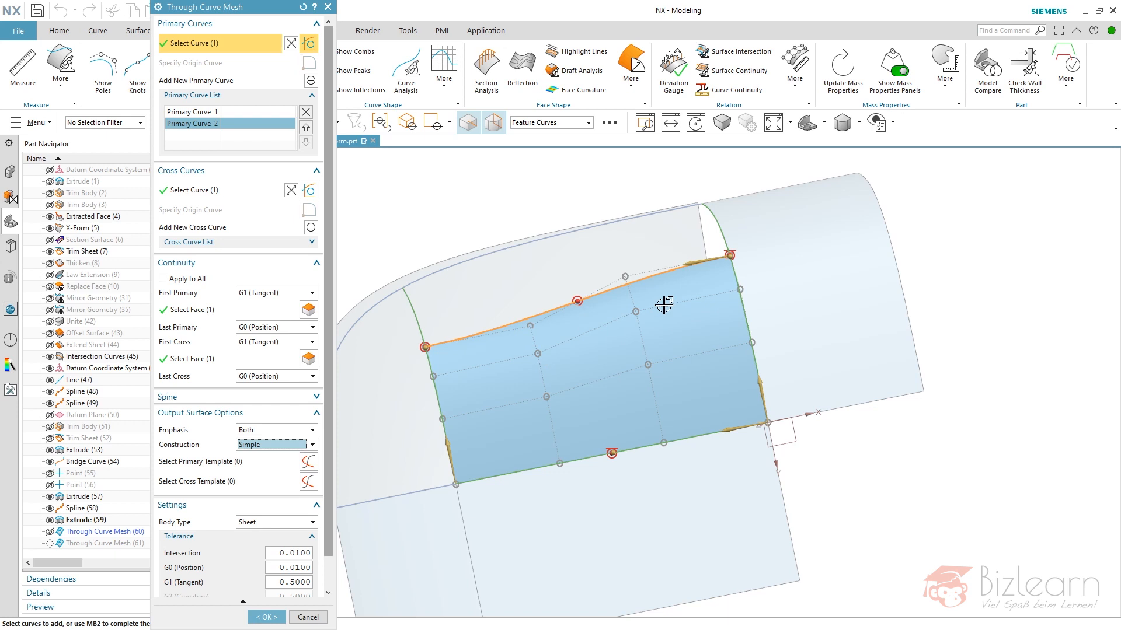
pyautogui.click(267, 617)
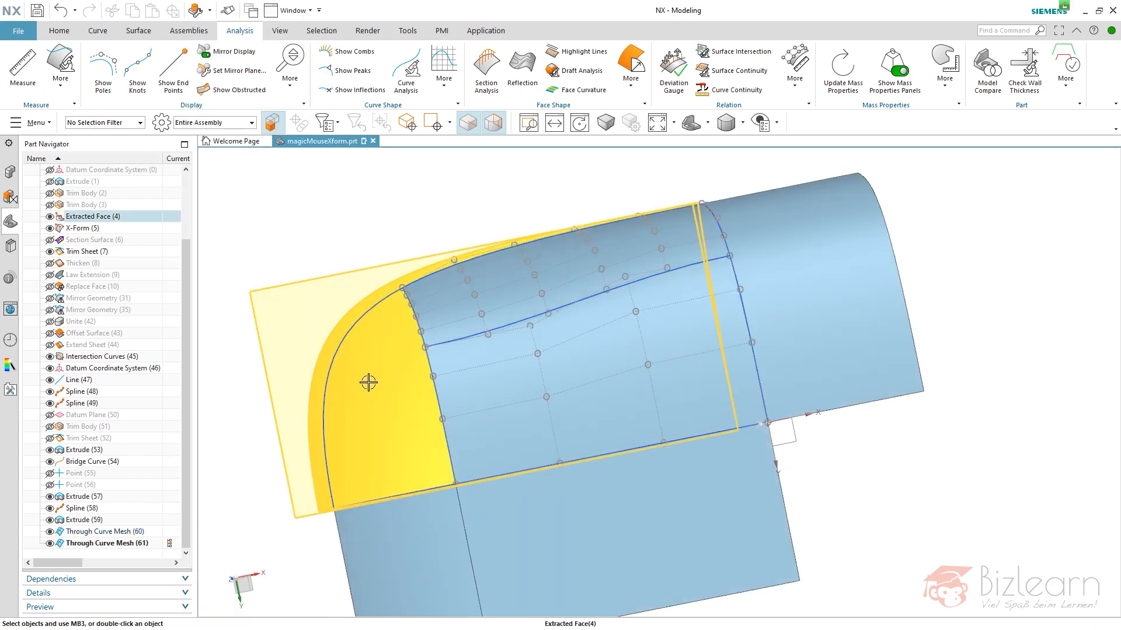
# Roll the model history back to Extrude (59), just before the two curve mesh features
pyautogui.moveTo(422, 305); pyautogui.dragTo(432, 325, button='middle')
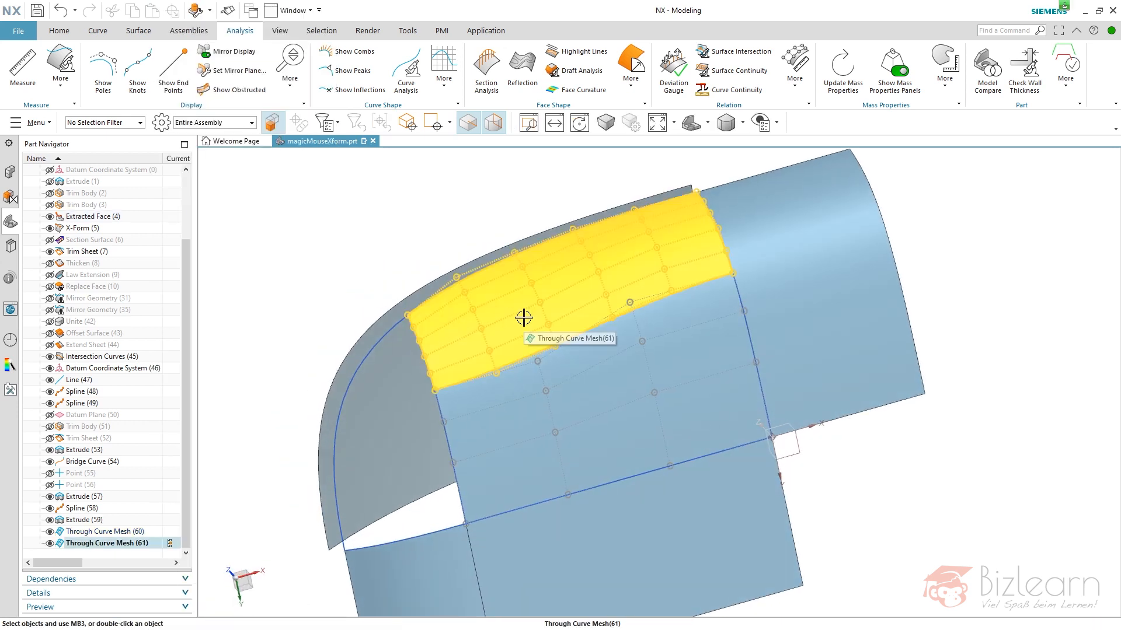
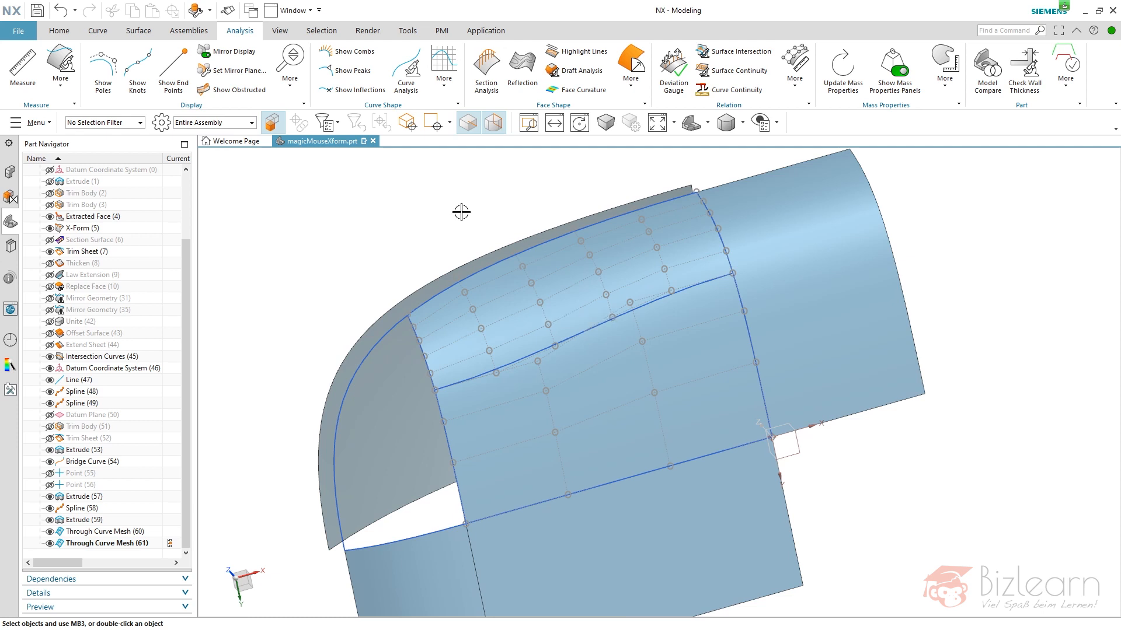
pyautogui.moveTo(425, 228)
pyautogui.mouseDown(button='middle')
pyautogui.moveTo(440, 208)
pyautogui.moveTo(437, 219)
pyautogui.mouseUp(button='middle')
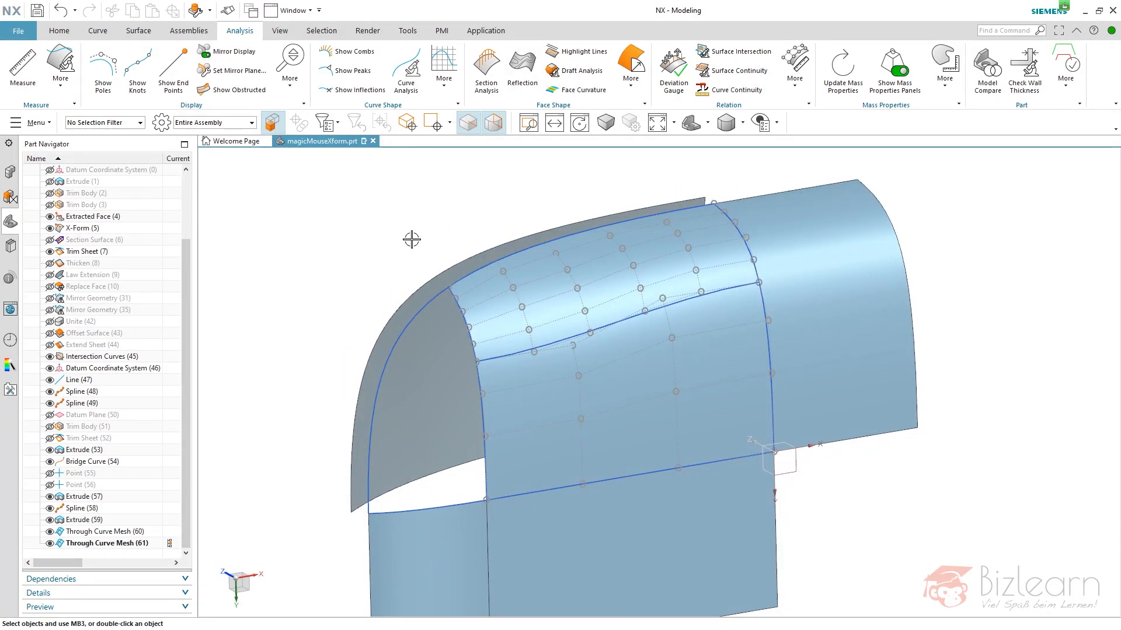
pyautogui.moveTo(481, 233); pyautogui.dragTo(485, 238, button='middle')
pyautogui.click(170, 520)
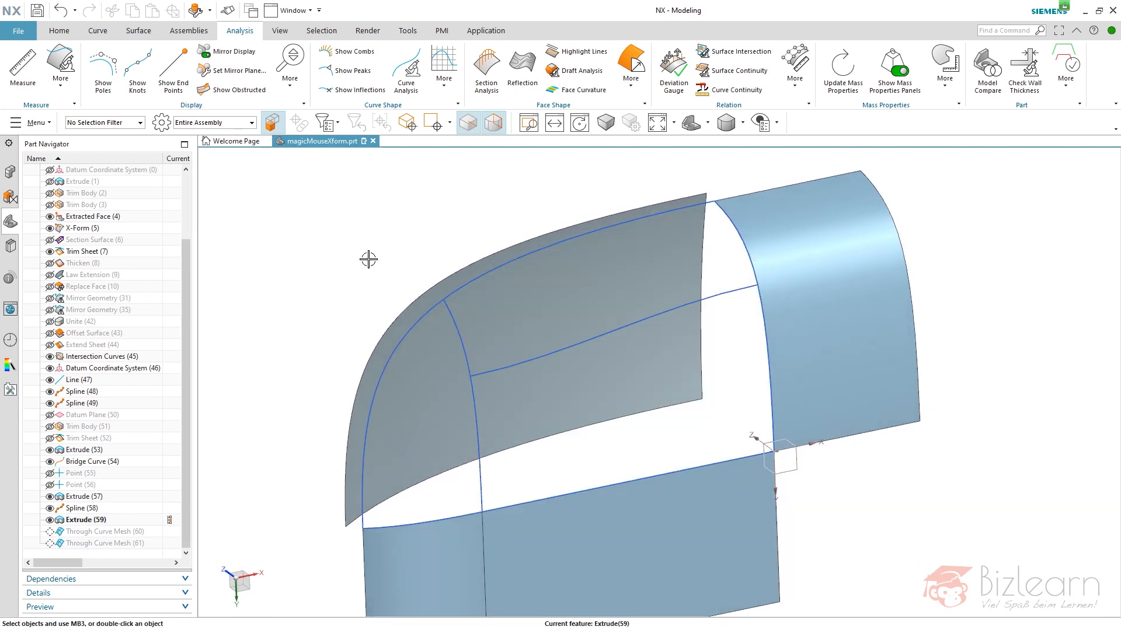
# Define a single curve mesh using the base line and upper intersection curve as primaries and the two end curves as cross curves
pyautogui.click(65, 34)
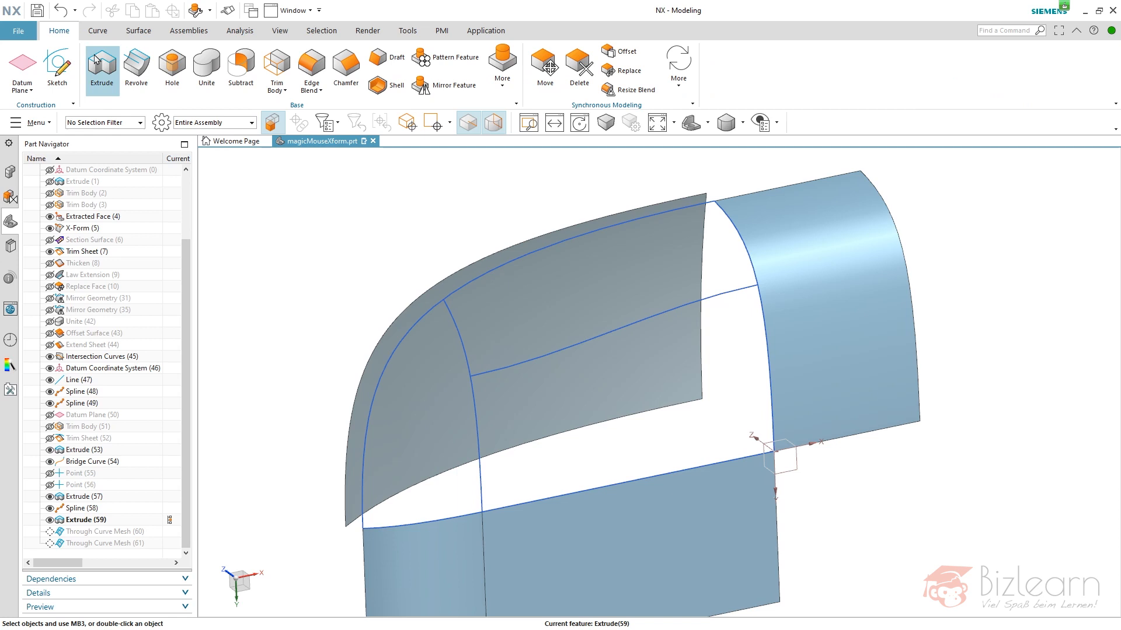
pyautogui.click(135, 36)
pyautogui.click(210, 64)
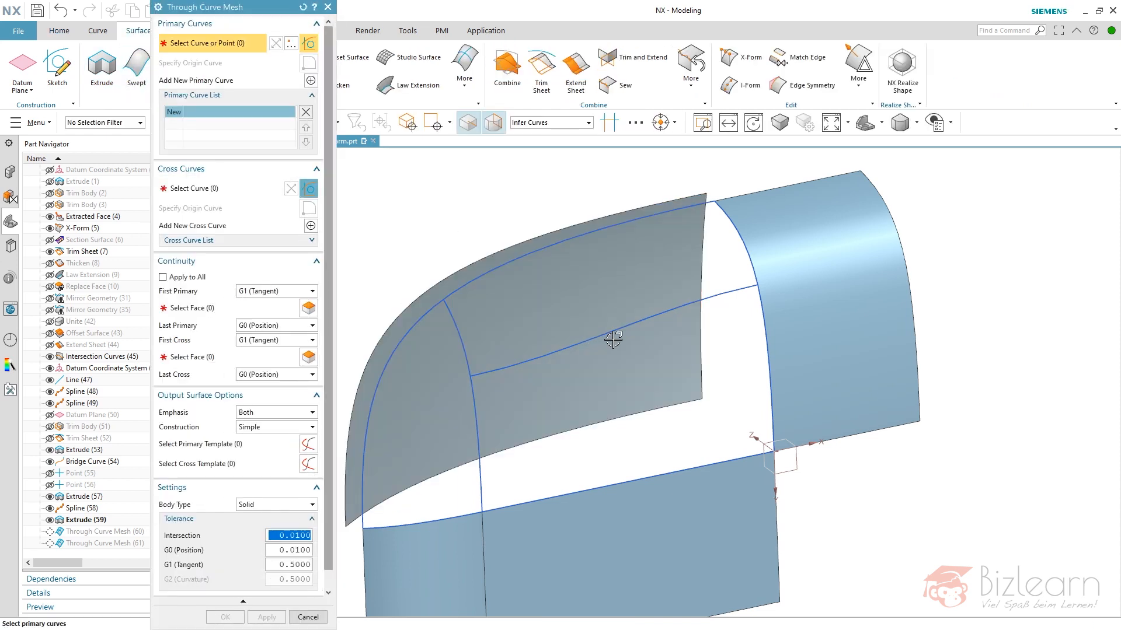
pyautogui.click(732, 456)
pyautogui.middleClick(722, 373)
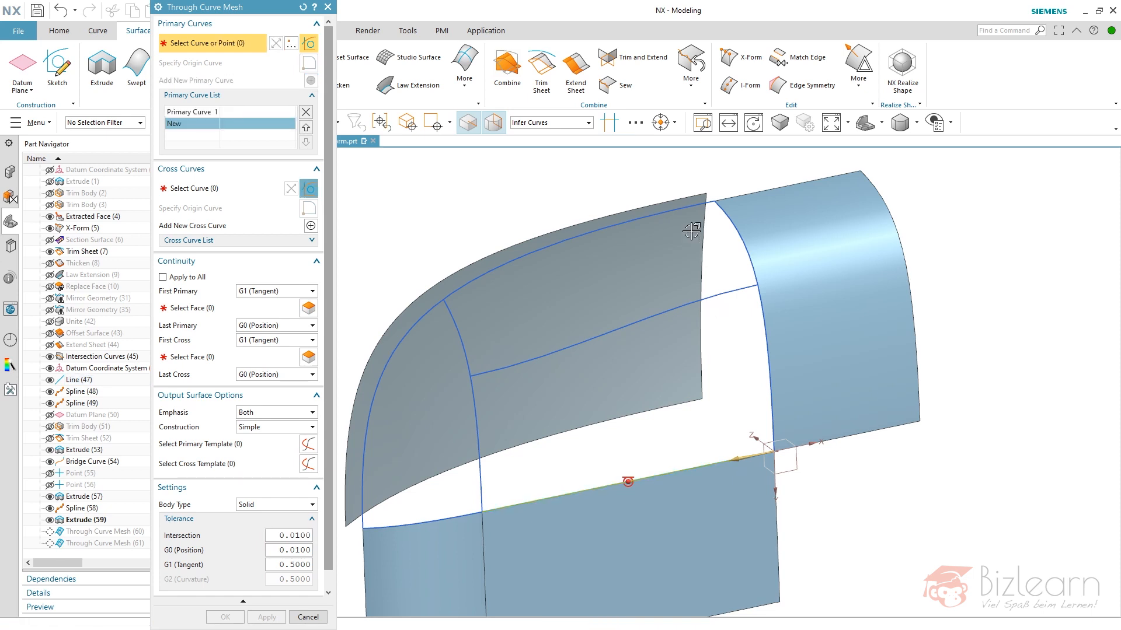
pyautogui.click(679, 211)
pyautogui.middleClick(680, 223)
pyautogui.middleClick(735, 315)
pyautogui.click(771, 401)
pyautogui.middleClick(759, 400)
pyautogui.click(477, 416)
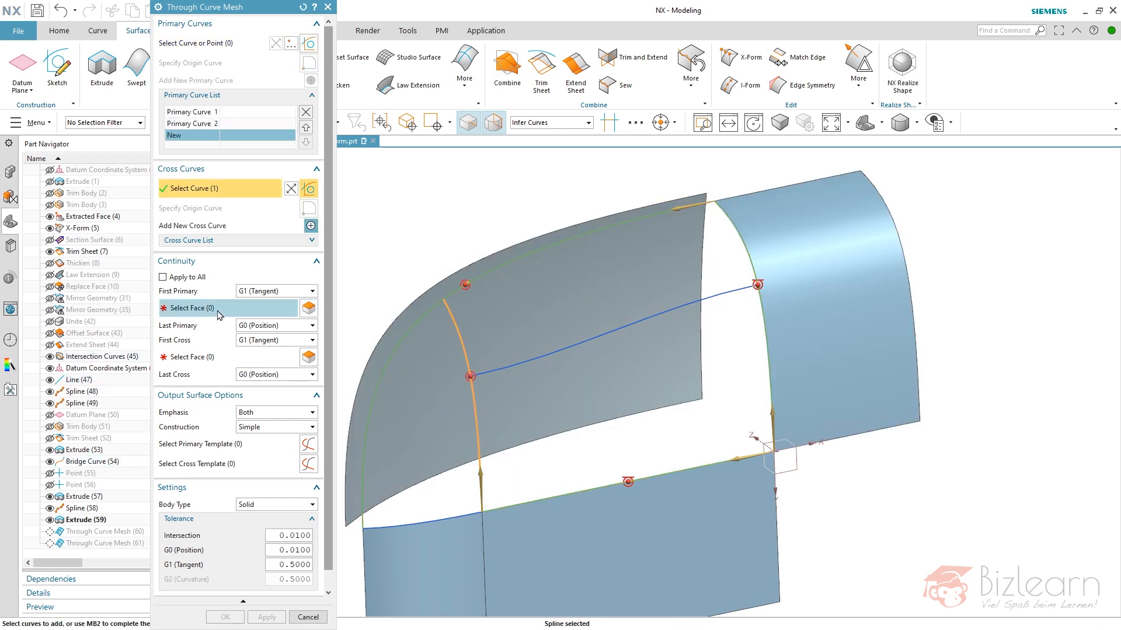
# Make the single mesh G1 (Tangent) to the extruded sheet below the base line and the extruded side sheet, and create it with Simple construction
pyautogui.click(215, 311)
pyautogui.click(758, 395)
pyautogui.moveTo(758, 395); pyautogui.dragTo(630, 377, button='middle')
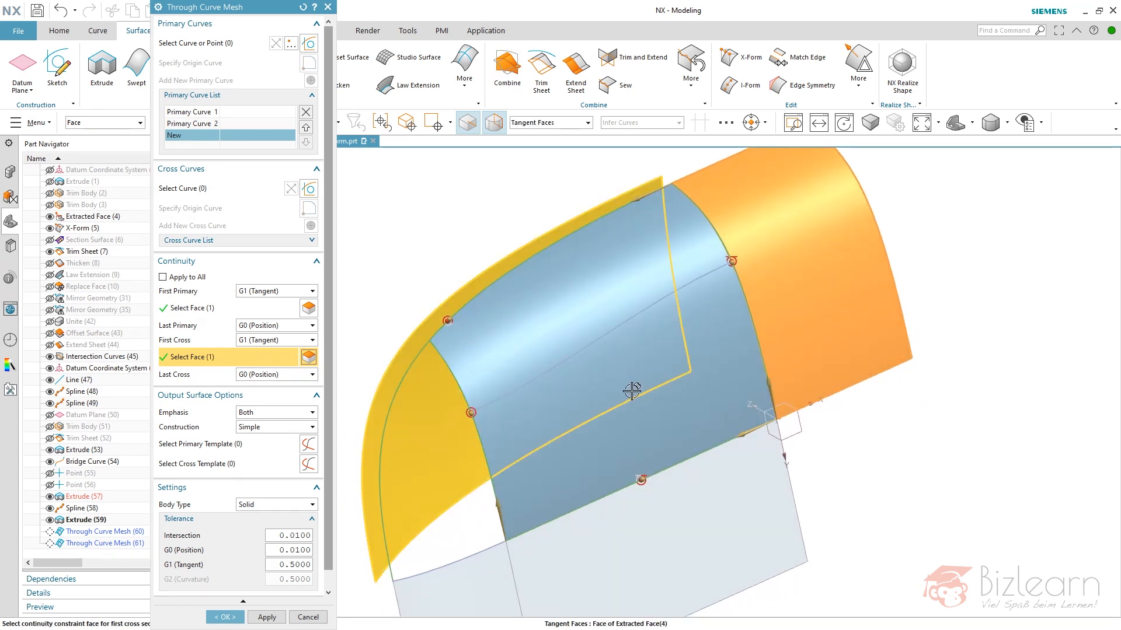
pyautogui.click(224, 617)
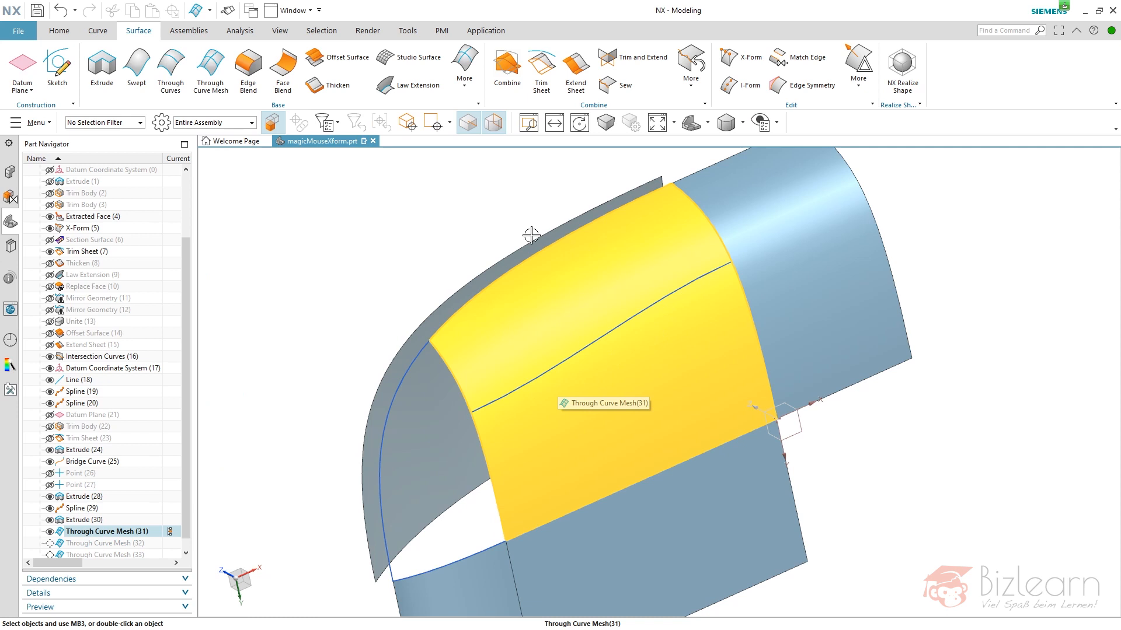
# Run a Reflection analysis on the single mesh face using the cloudy sunset scene image and inspect the reflections from several angles
pyautogui.click(563, 259)
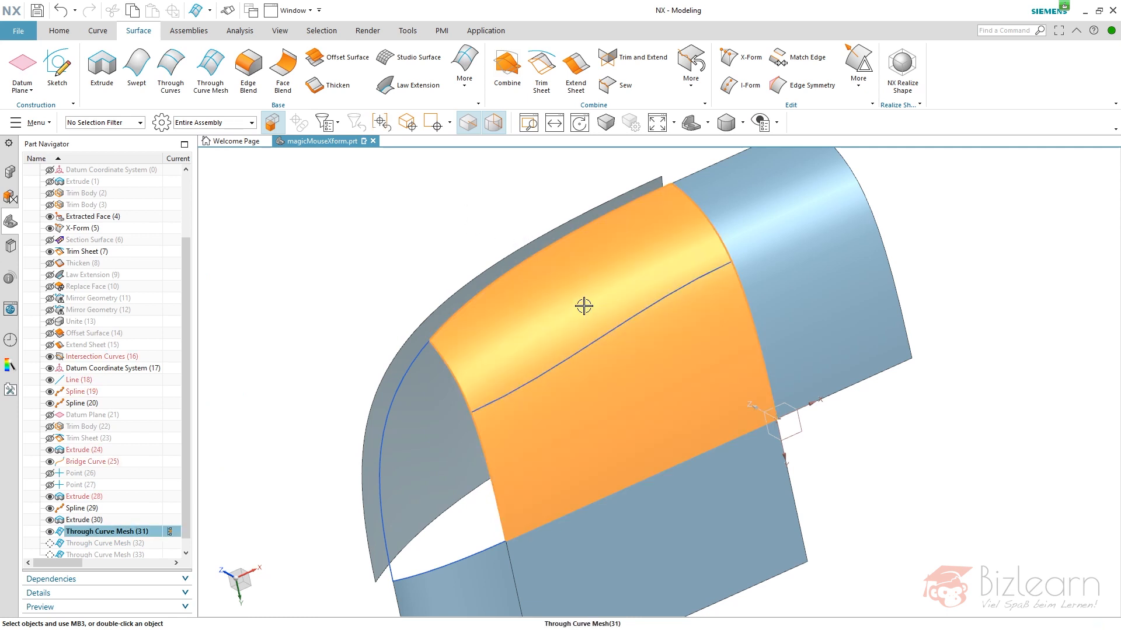
pyautogui.click(240, 30)
pyautogui.click(522, 67)
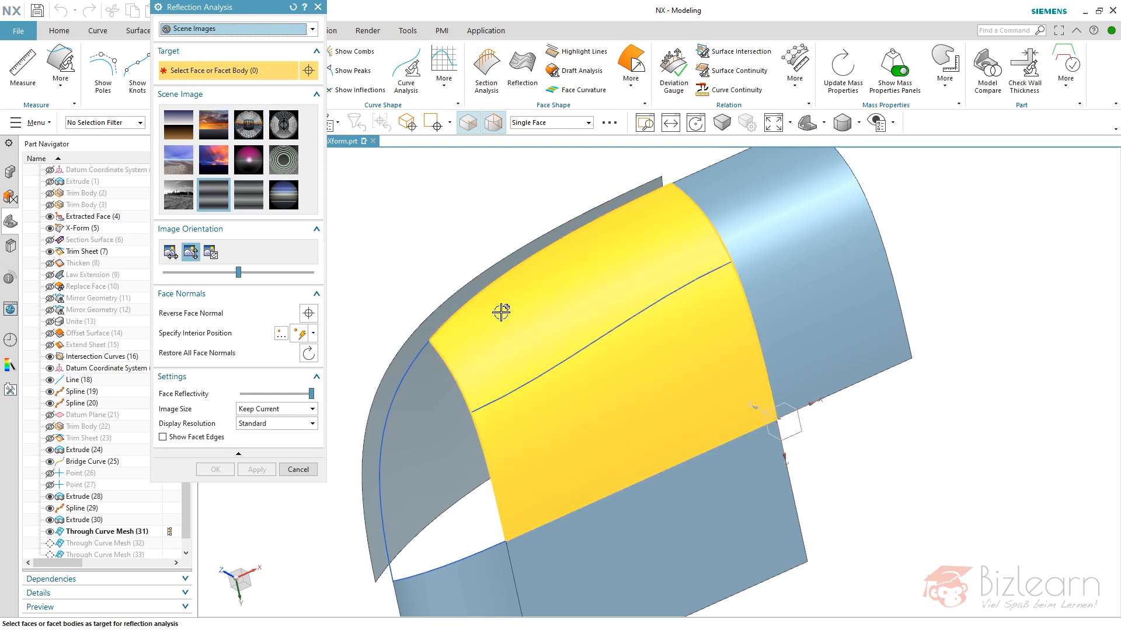
pyautogui.click(500, 310)
pyautogui.click(215, 135)
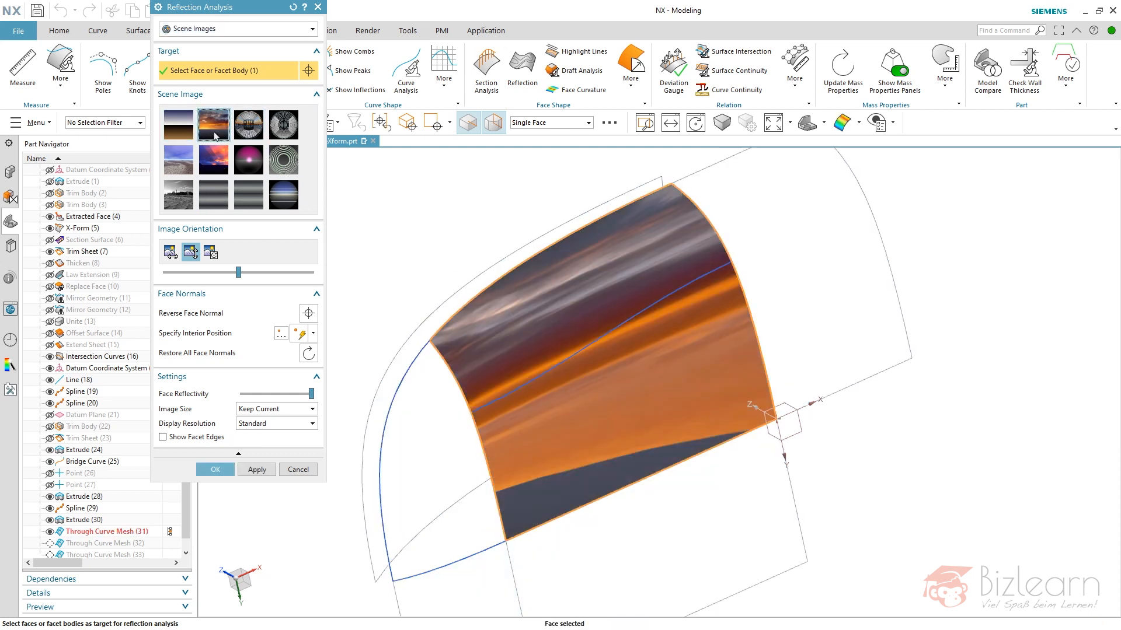
pyautogui.moveTo(459, 275); pyautogui.dragTo(468, 222, button='middle')
pyautogui.scroll(6, 426, 407)
pyautogui.scroll(-4, 424, 406)
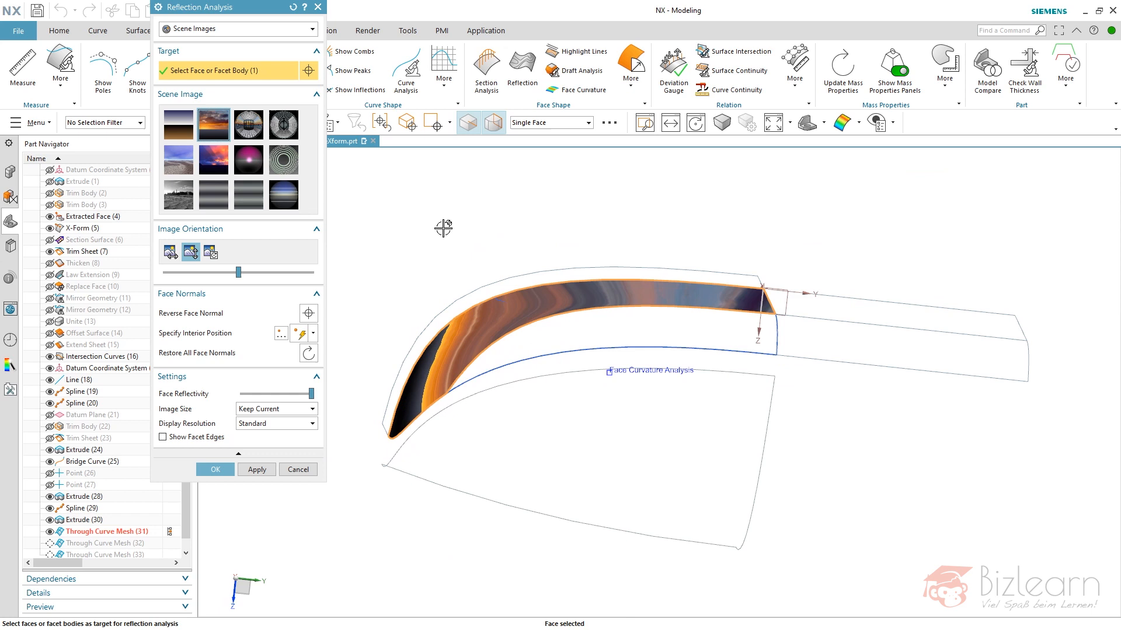
# Inspect the single mesh face with a Gaussian Face Curvature analysis using Area scaling, and discard the analysis
pyautogui.click(573, 93)
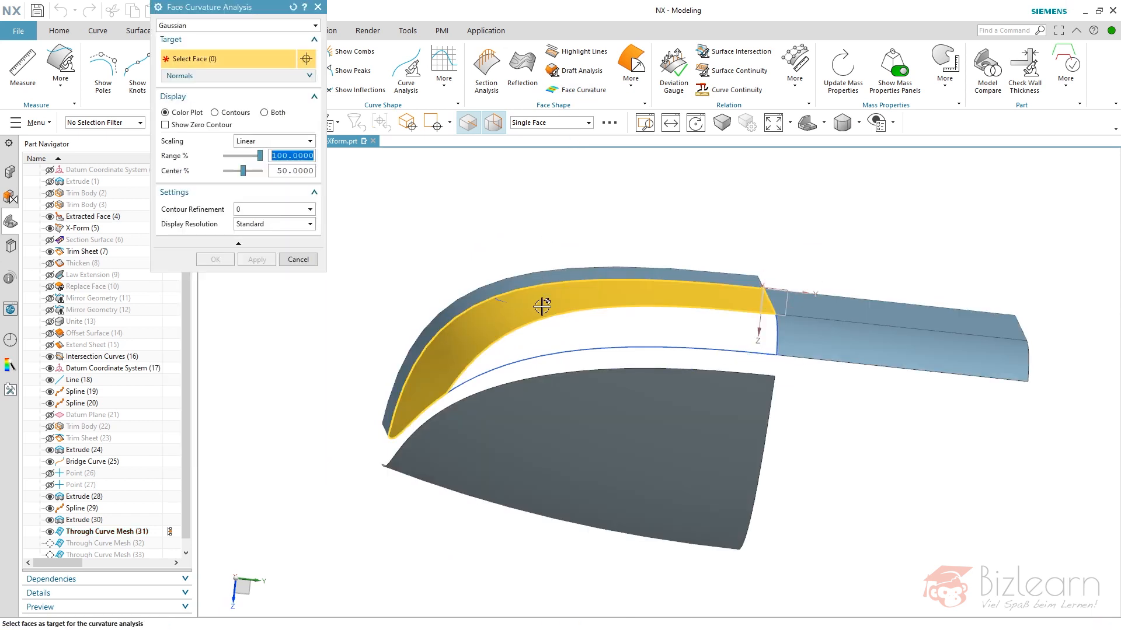
pyautogui.click(537, 305)
pyautogui.moveTo(514, 252); pyautogui.dragTo(534, 263, button='middle')
pyautogui.click(259, 141)
pyautogui.click(243, 173)
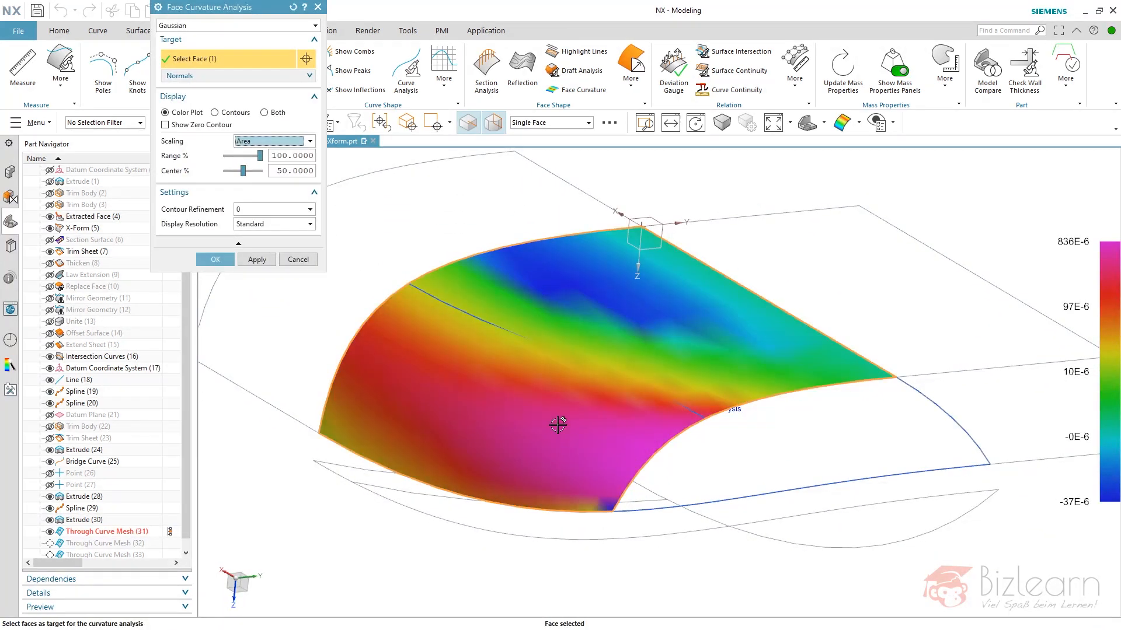
pyautogui.click(298, 260)
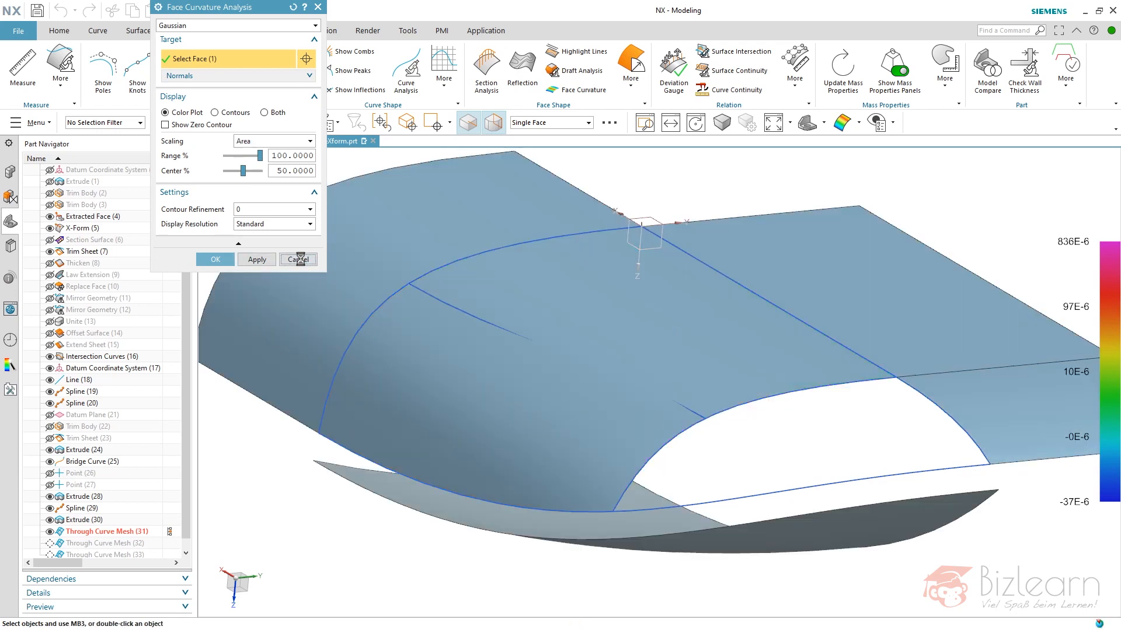
pyautogui.click(474, 316)
pyautogui.click(548, 349)
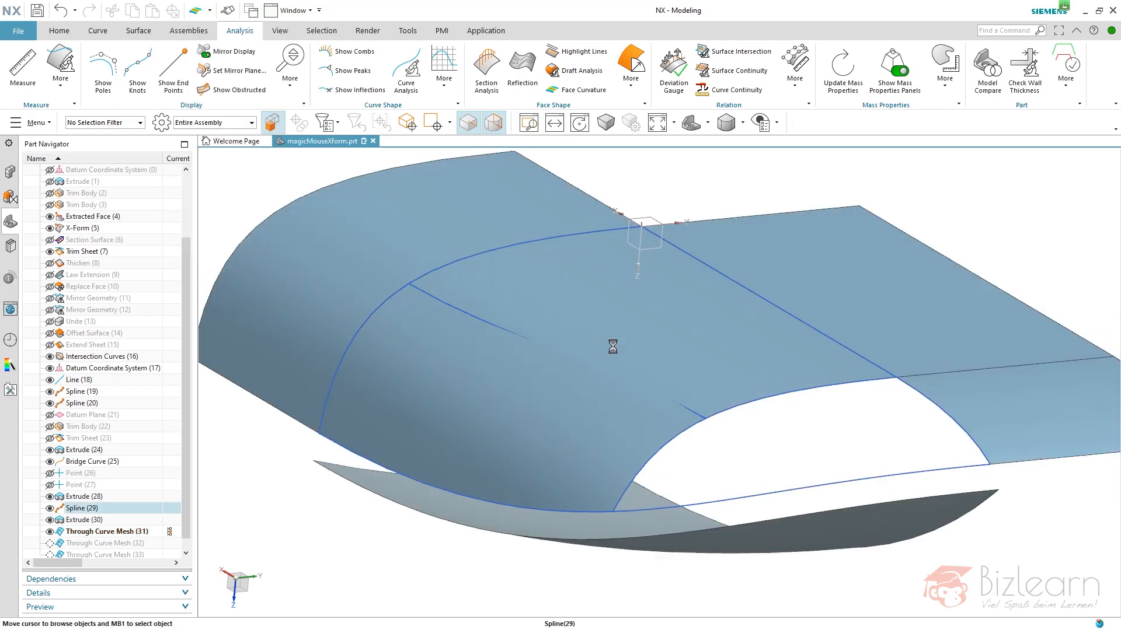
pyautogui.scroll(-2, 650, 368)
pyautogui.moveTo(567, 374); pyautogui.dragTo(468, 392, button='middle')
pyautogui.press('Escape')
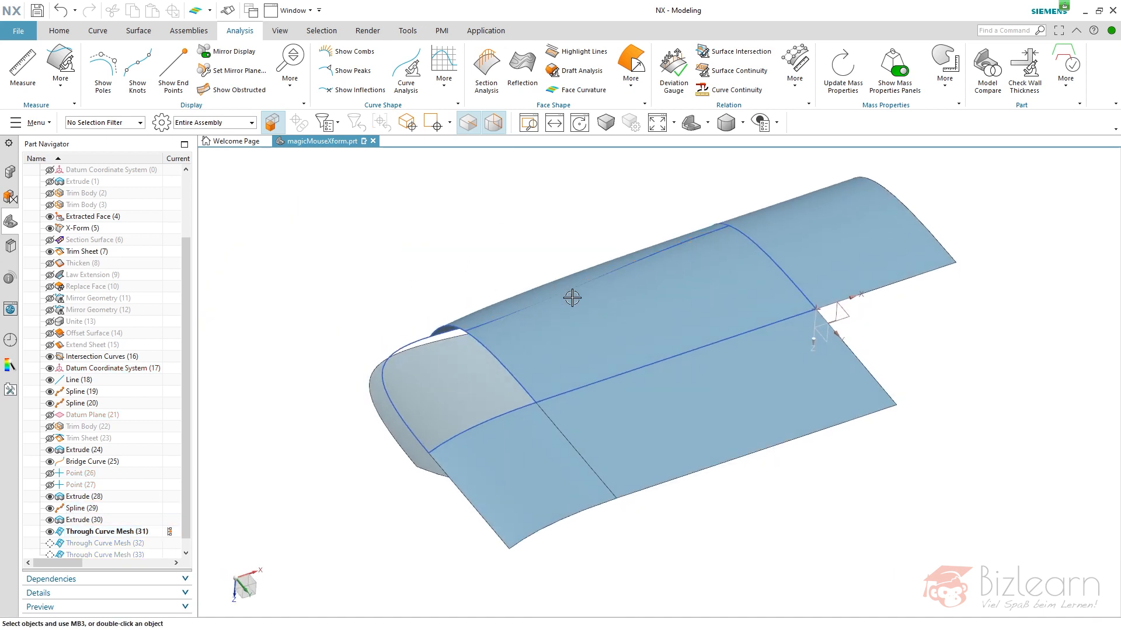
# Run a fringe Slope analysis on the single mesh face with the Z-axis as reference vector, using the reset data range
pyautogui.click(588, 308)
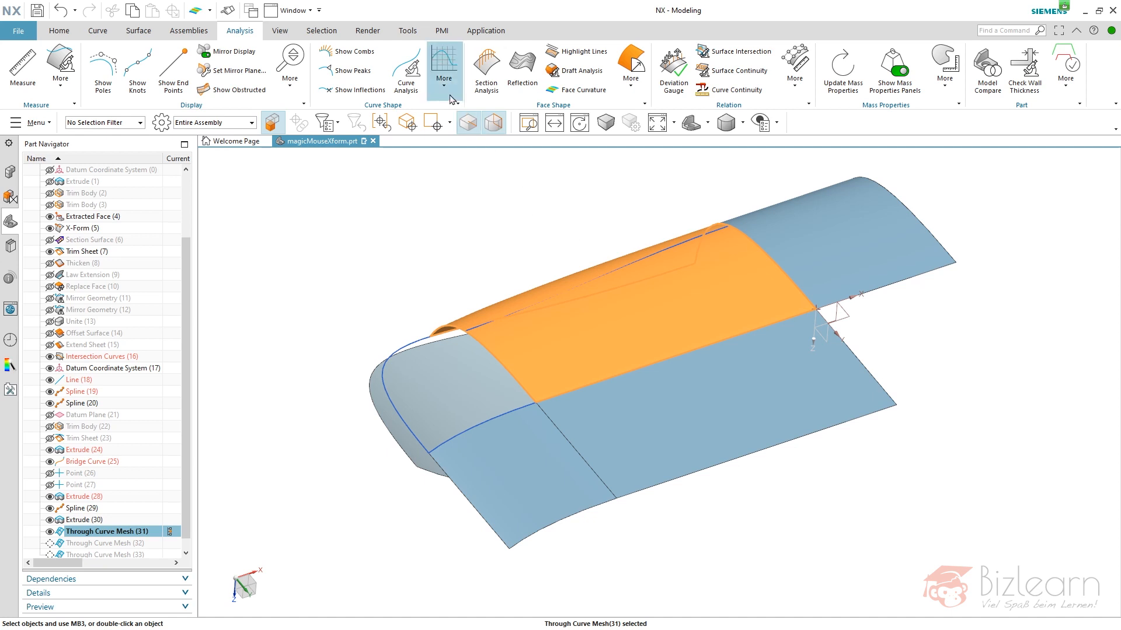
pyautogui.click(635, 78)
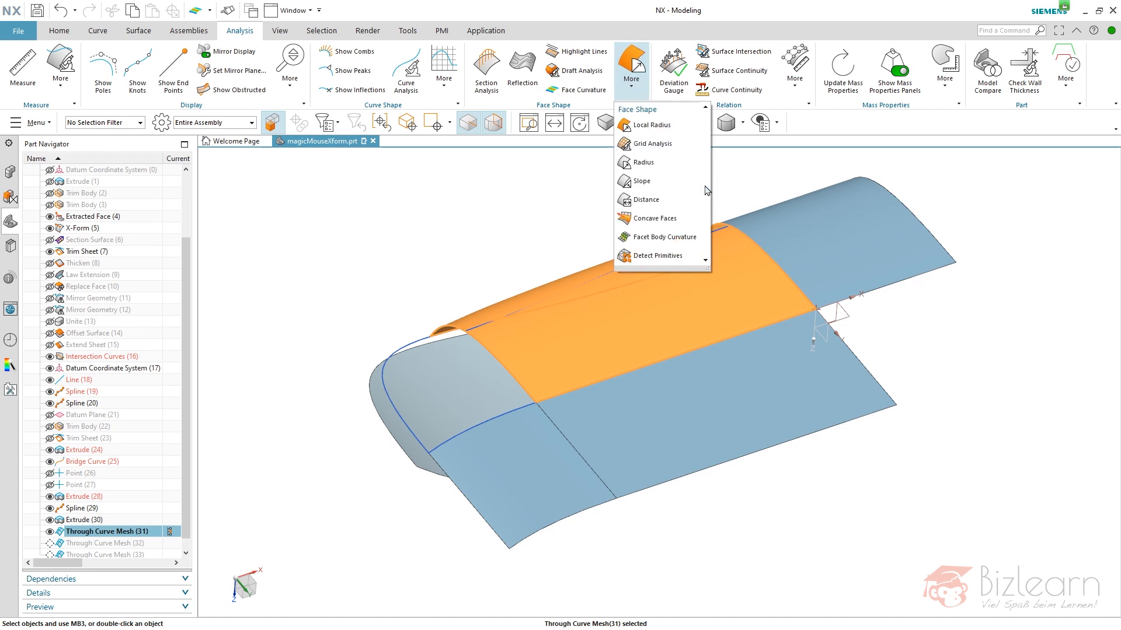
pyautogui.click(677, 181)
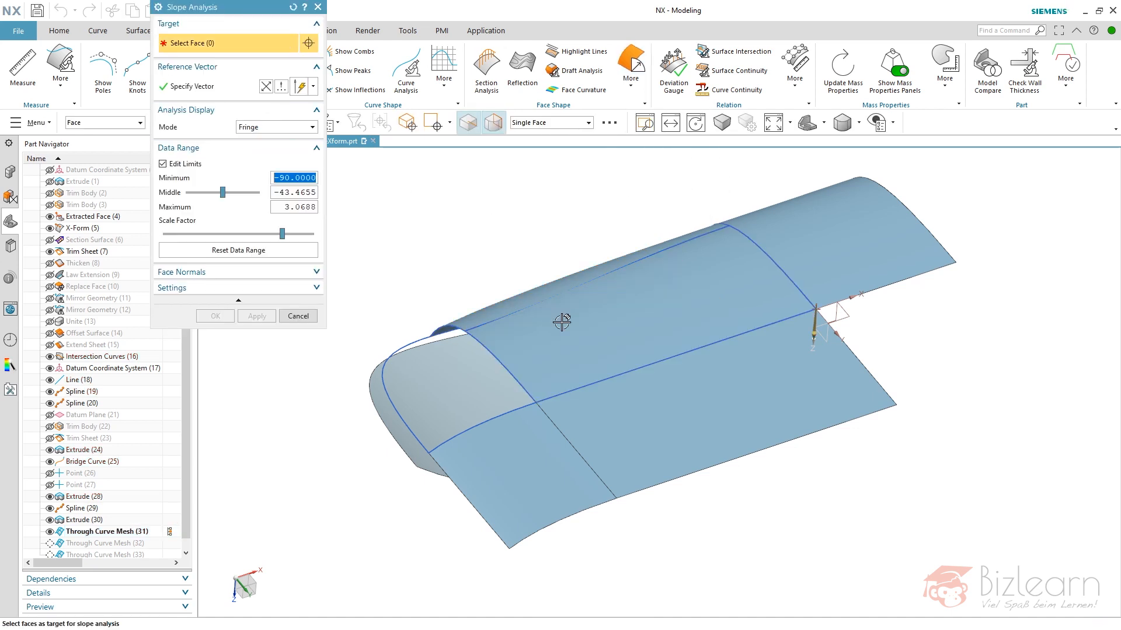
pyautogui.click(559, 322)
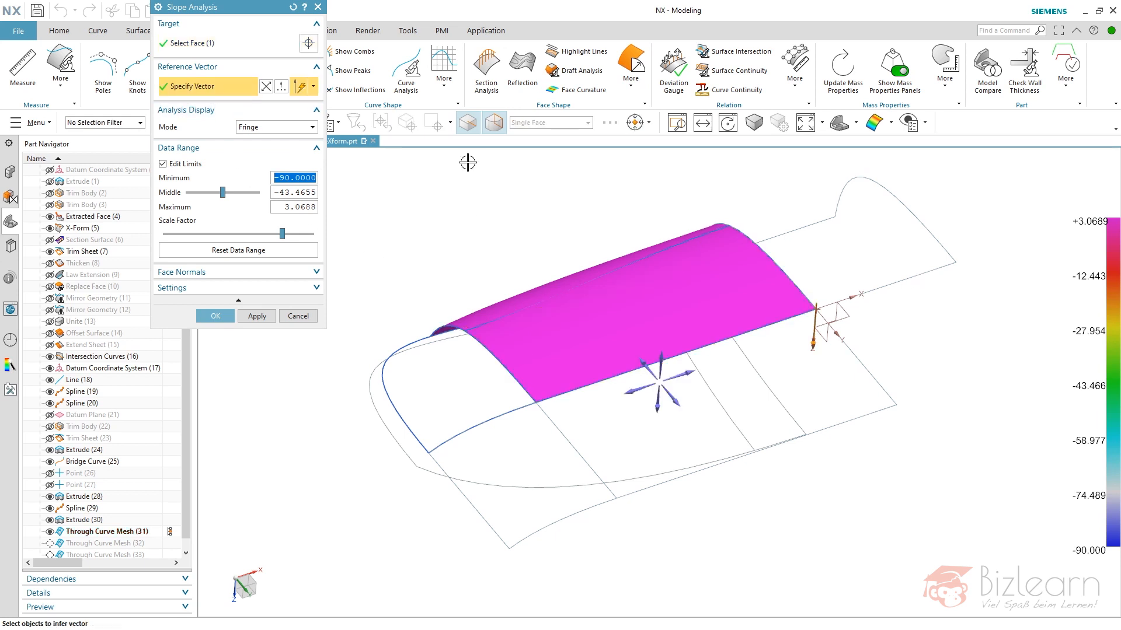
pyautogui.click(658, 409)
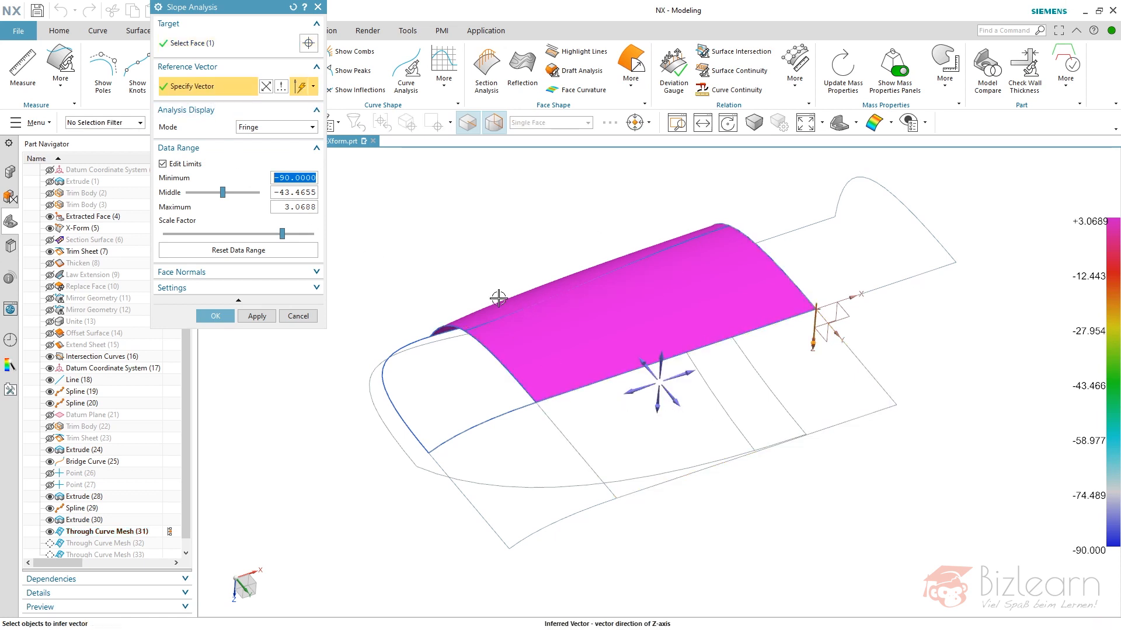
pyautogui.moveTo(537, 238); pyautogui.dragTo(534, 273, button='middle')
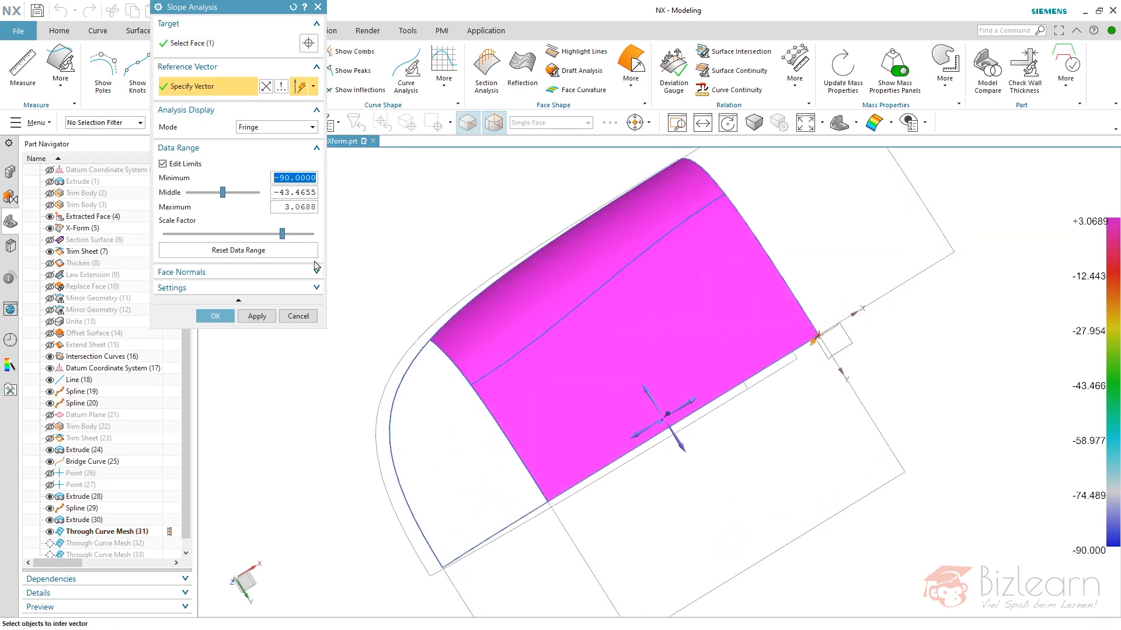
pyautogui.click(290, 253)
pyautogui.moveTo(474, 237); pyautogui.dragTo(475, 253, button='middle')
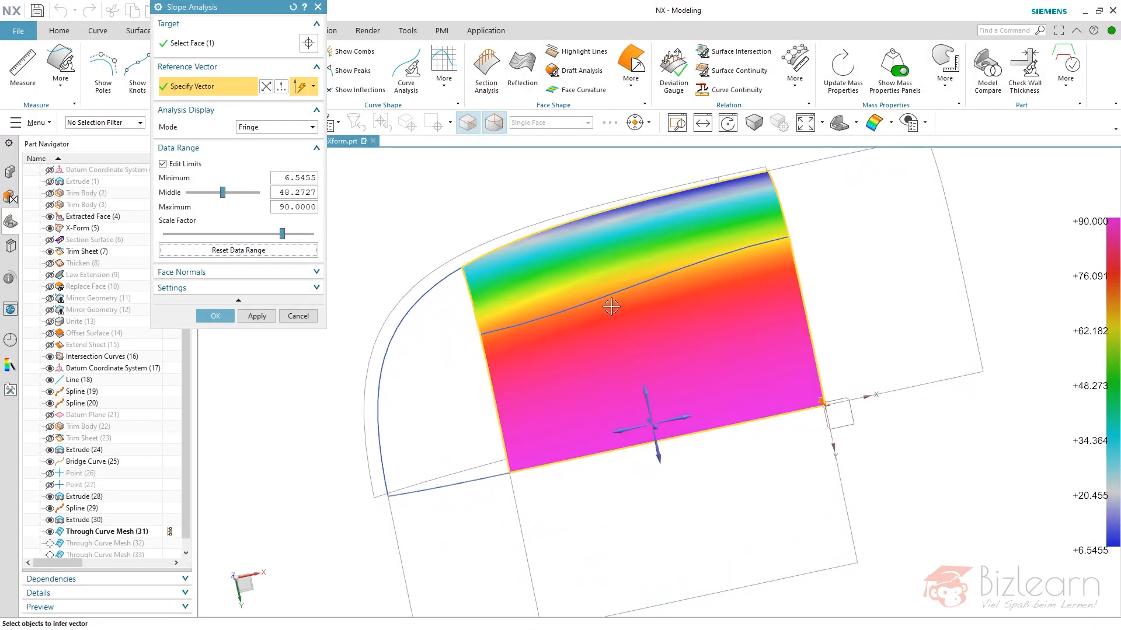
pyautogui.click(212, 315)
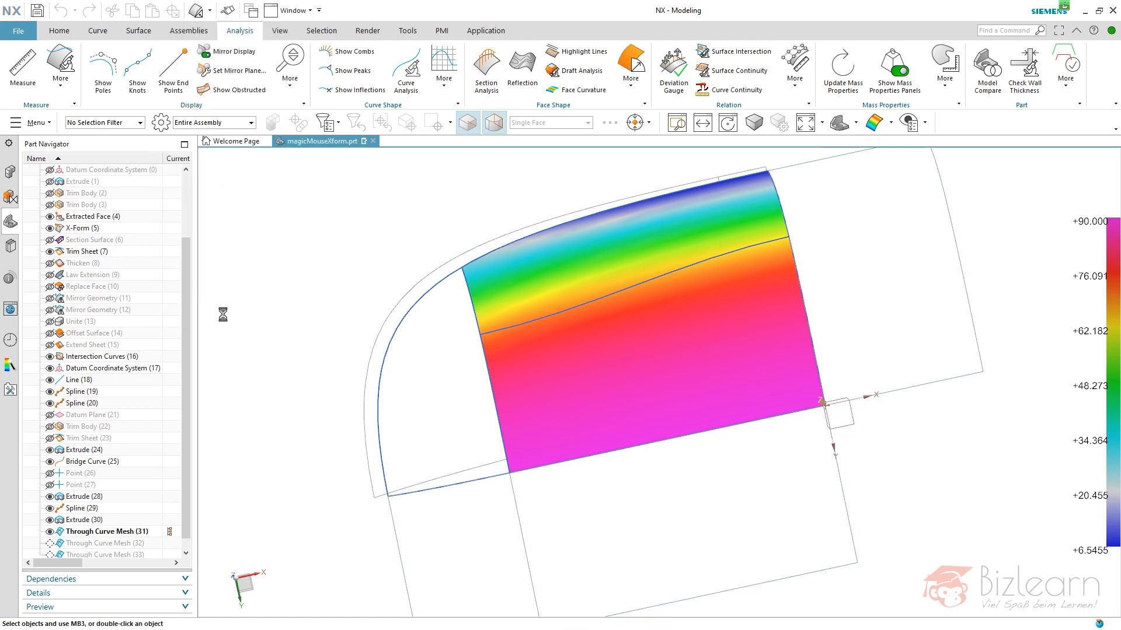
# Reopen the single mesh for editing with knots displayed and try Normal construction
pyautogui.scroll(-1, 113, 451)
pyautogui.doubleClick(108, 519)
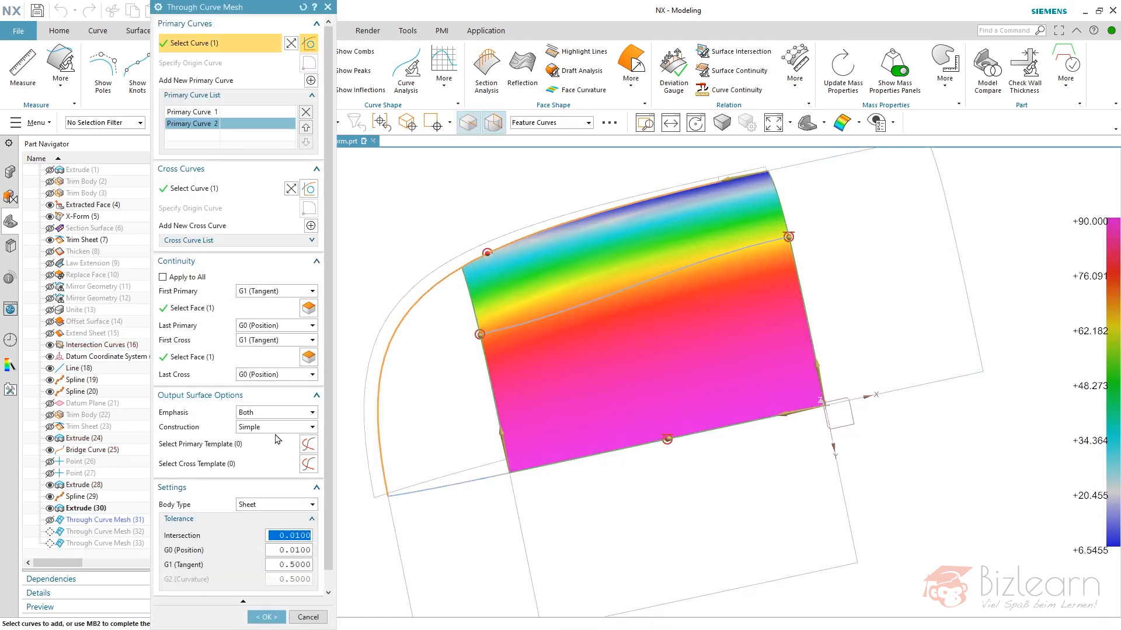
pyautogui.click(138, 70)
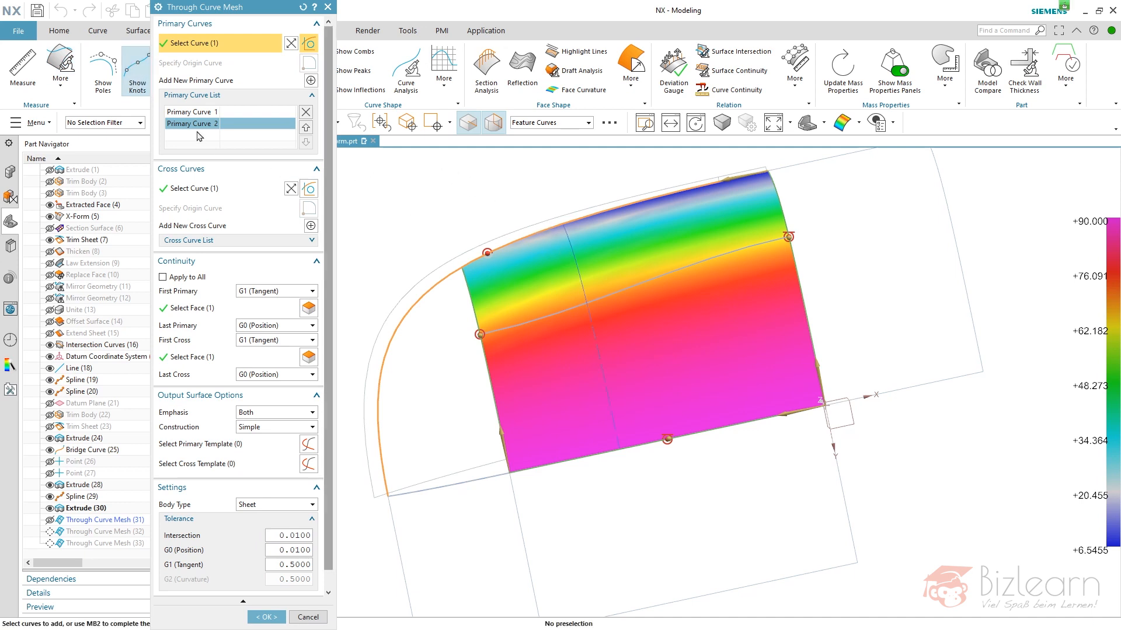
pyautogui.click(262, 429)
pyautogui.click(257, 439)
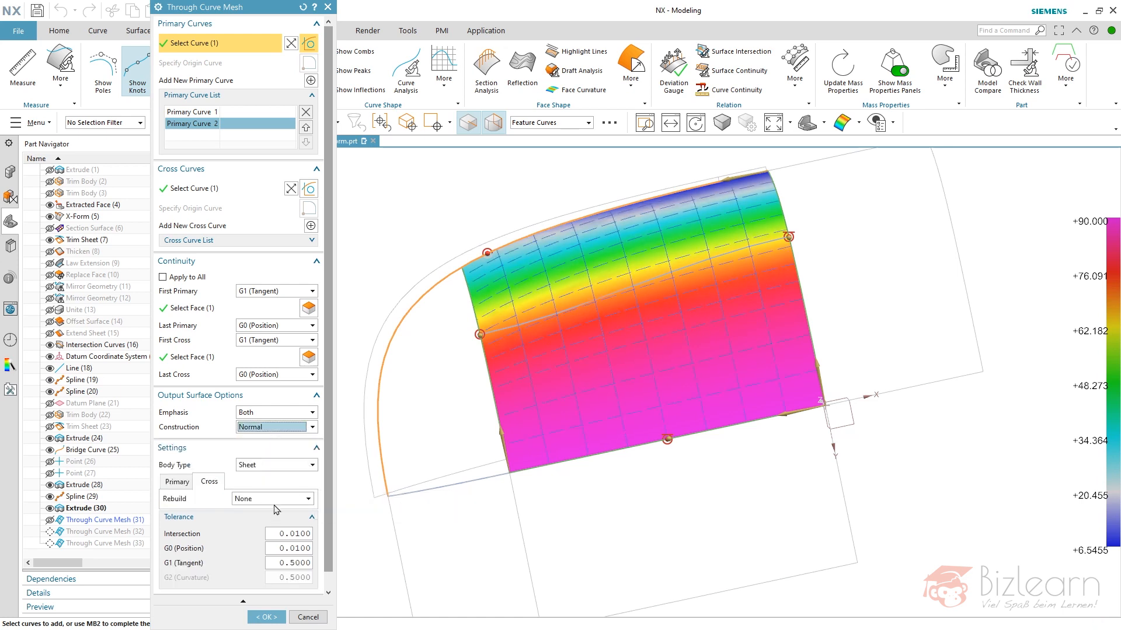
# Try Auto Fit rebuild for both the cross and primary directions of the single mesh
pyautogui.click(274, 503)
pyautogui.click(256, 529)
pyautogui.click(176, 482)
pyautogui.click(257, 498)
pyautogui.click(257, 532)
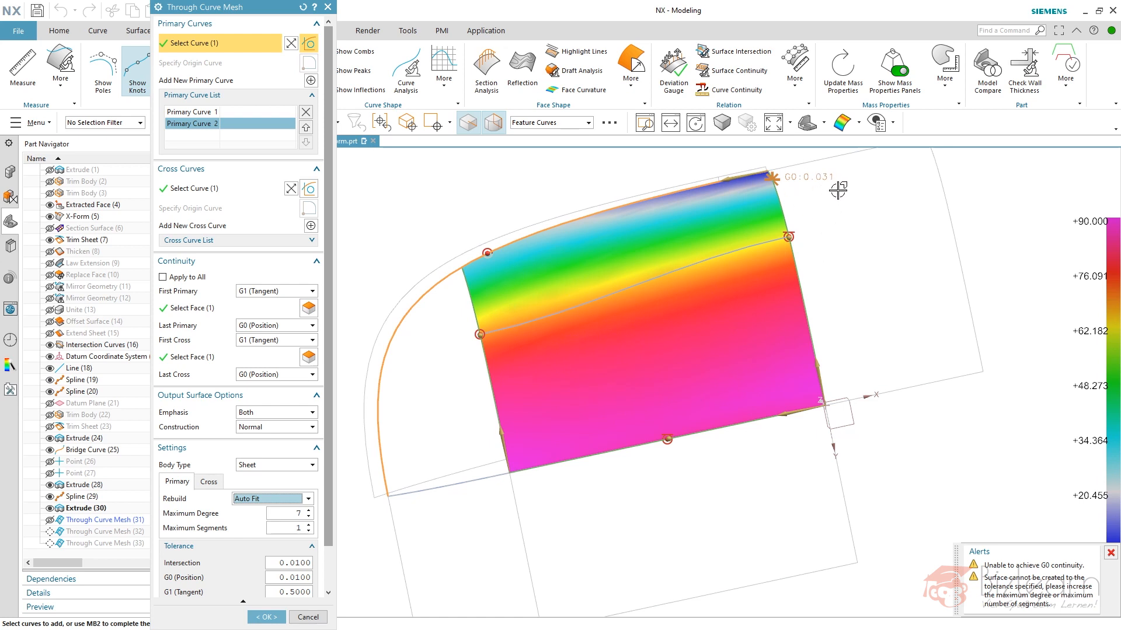
# Try adding the middle spline as an intermediate primary curve of the single mesh, and discard the mesh edits
pyautogui.click(213, 115)
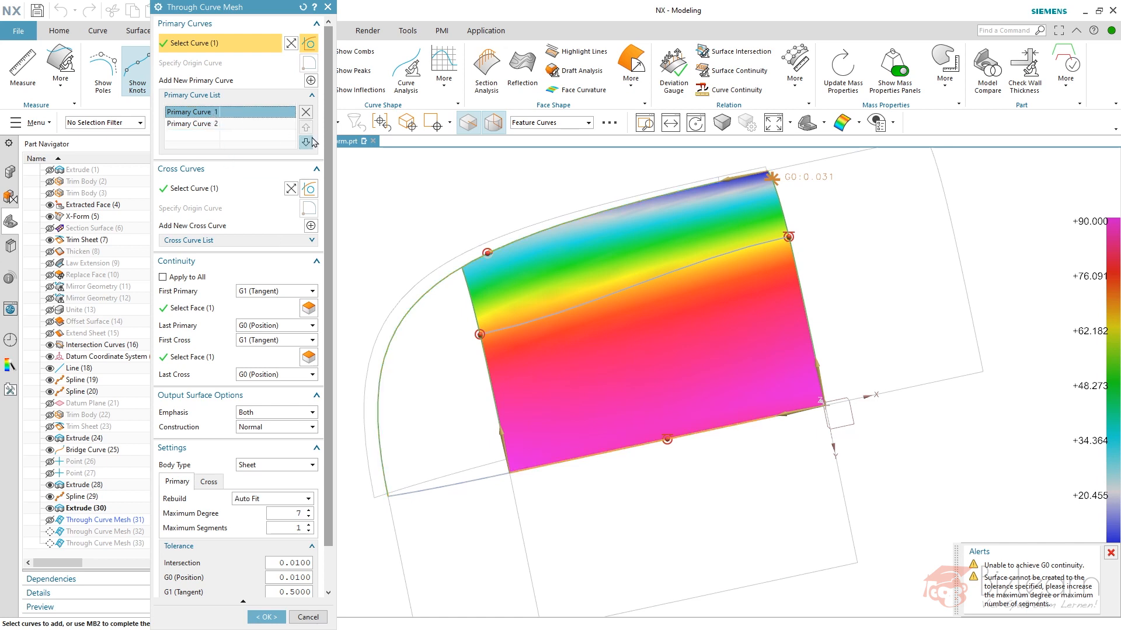
pyautogui.click(310, 80)
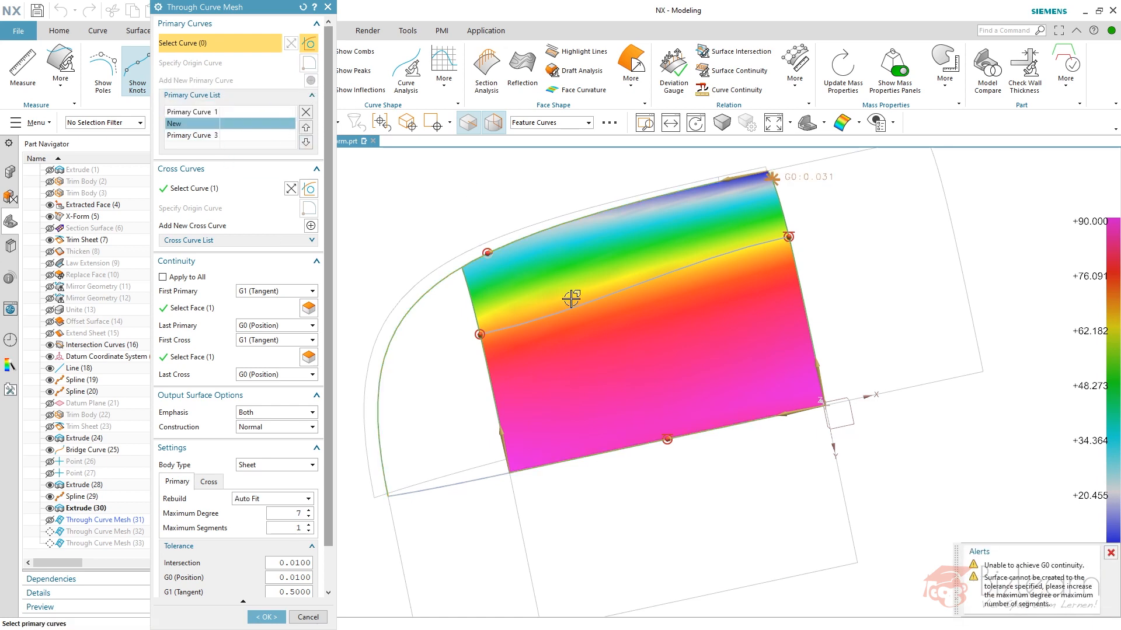
pyautogui.click(703, 269)
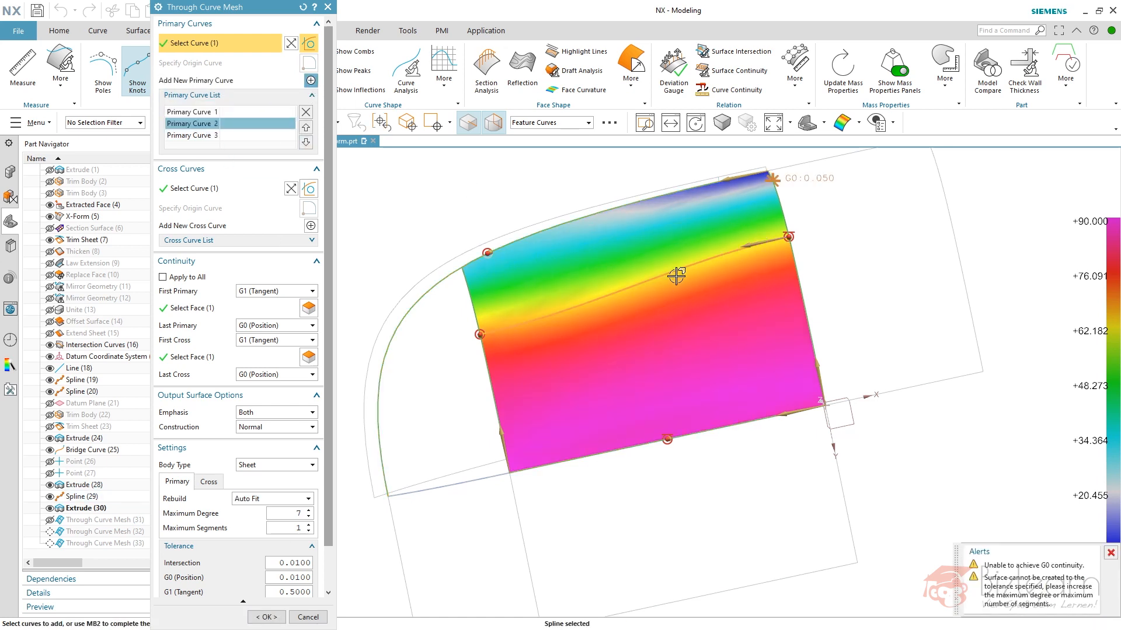
pyautogui.moveTo(575, 265); pyautogui.dragTo(710, 258, button='middle')
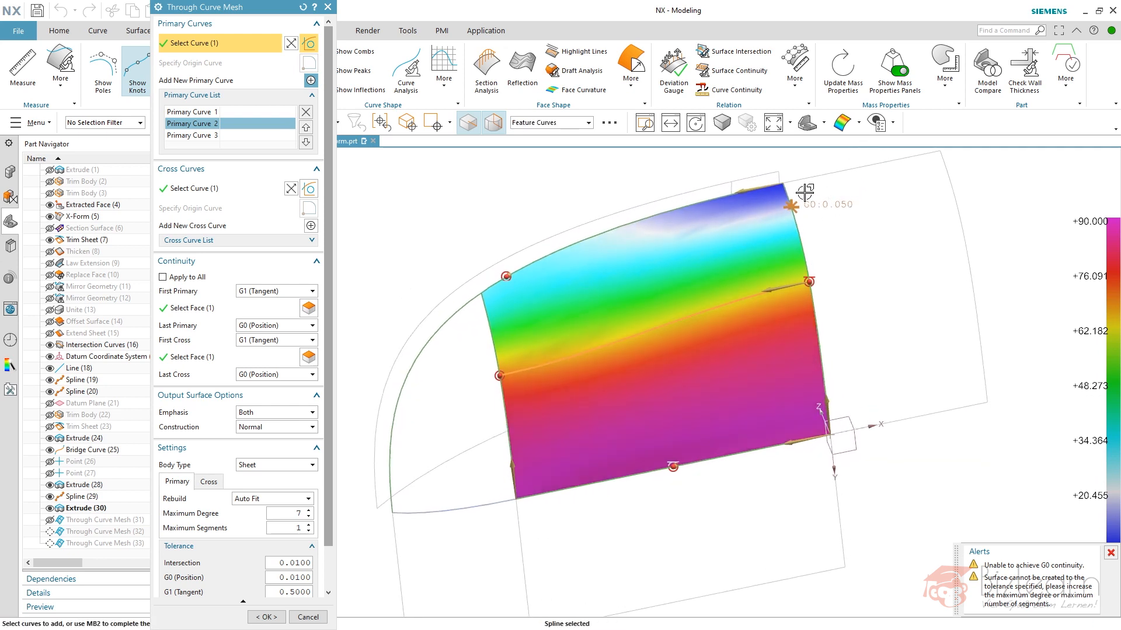
pyautogui.click(308, 617)
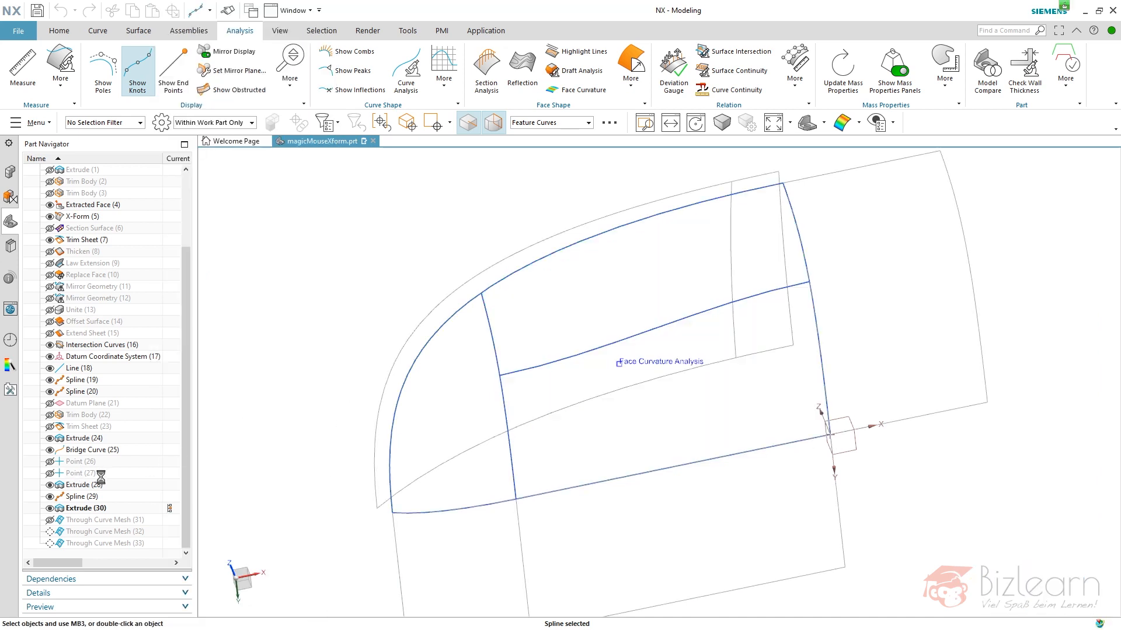
# Delete the single curve mesh and roll the model history forward to Through Curve Mesh (33)
pyautogui.click(142, 520)
pyautogui.press('Delete')
pyautogui.scroll(-1, 163, 516)
pyautogui.click(167, 541)
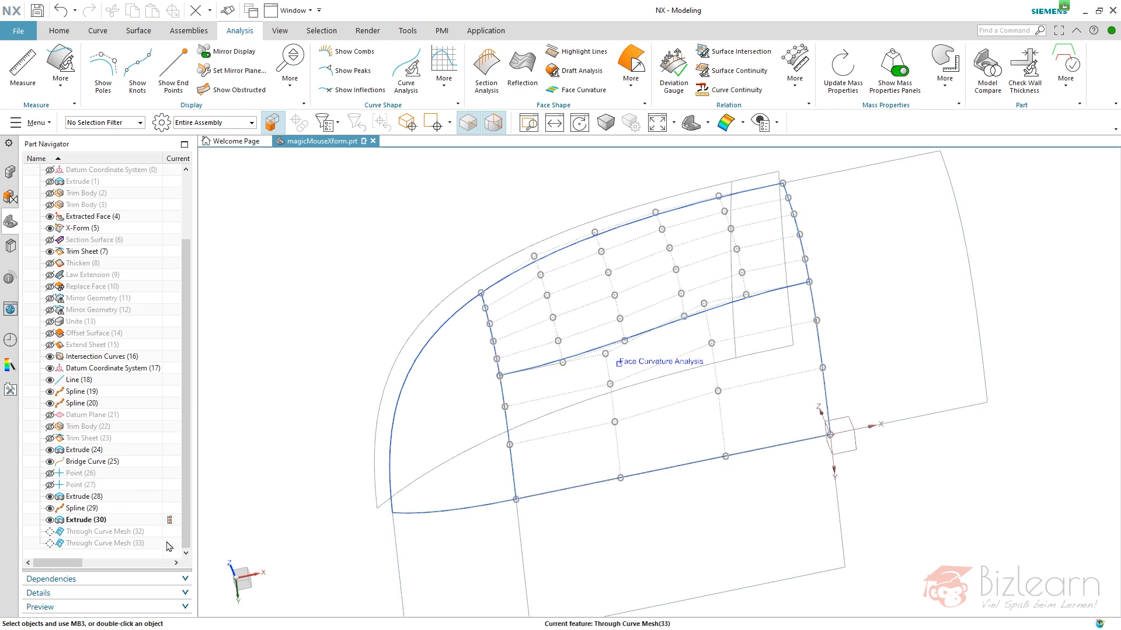
# Turn off the pole display on the two split meshes and return the view to shaded with edges
pyautogui.click(133, 531)
pyautogui.keyDown('ctrl'); pyautogui.click(133, 543); pyautogui.keyUp('ctrl')
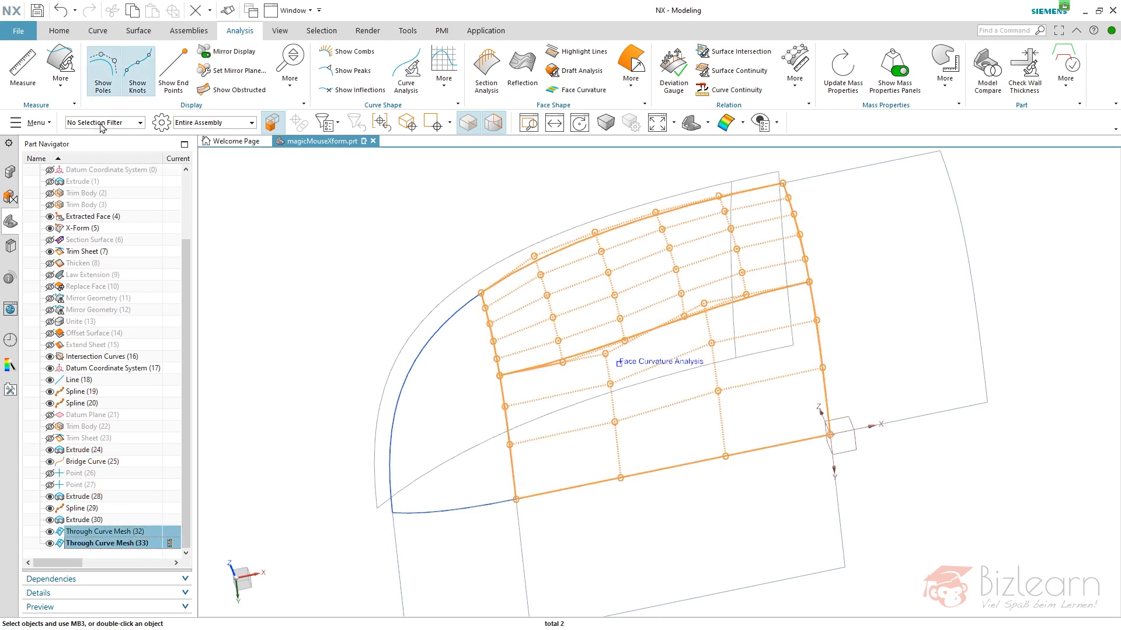
pyautogui.click(103, 67)
pyautogui.moveTo(268, 244); pyautogui.dragTo(267, 346, button='right')
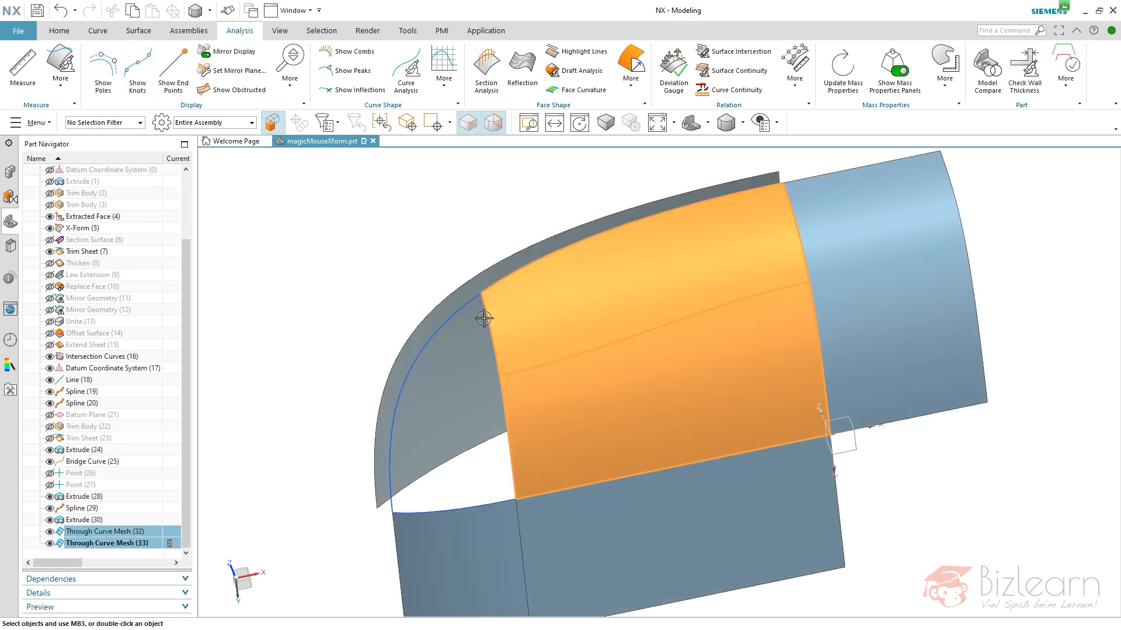
pyautogui.scroll(-3, 377, 332)
pyautogui.scroll(3, 370, 403)
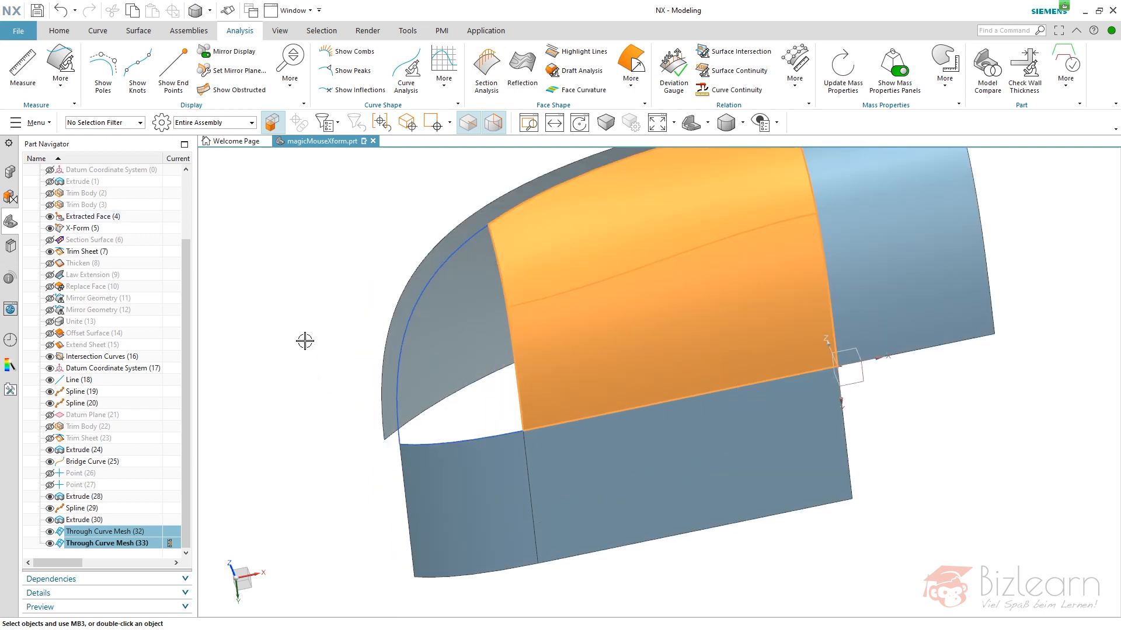
pyautogui.press('Escape')
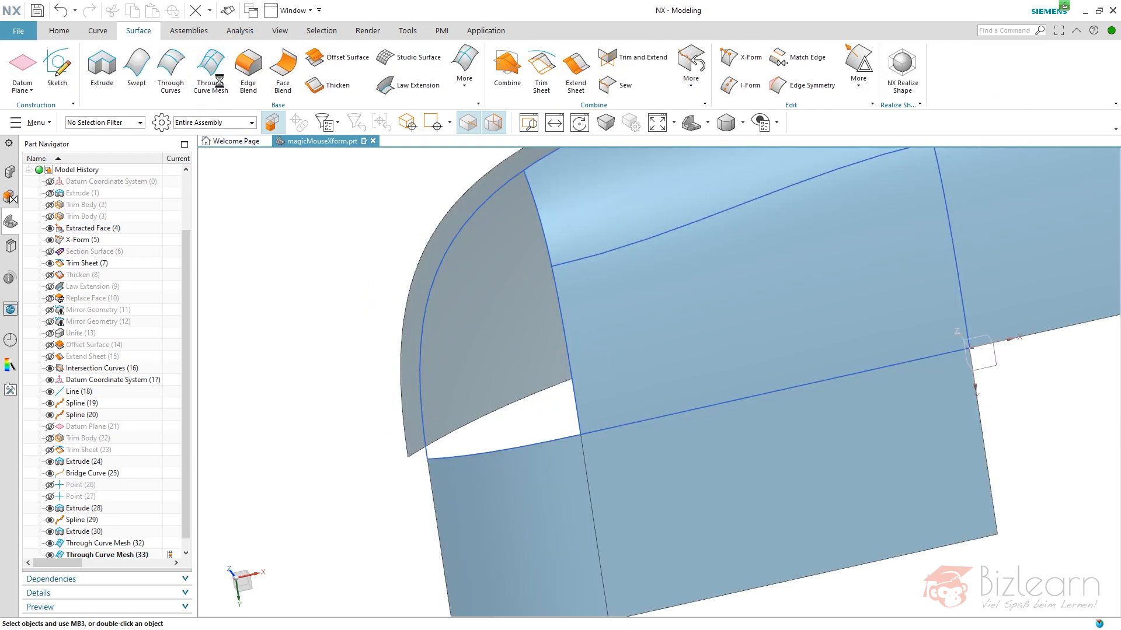
# Start a Through Curve Mesh for the open corner, from the apex point to the lower spline, with the intersection curve and middle spline as cross curves
pyautogui.click(219, 74)
pyautogui.click(301, 8)
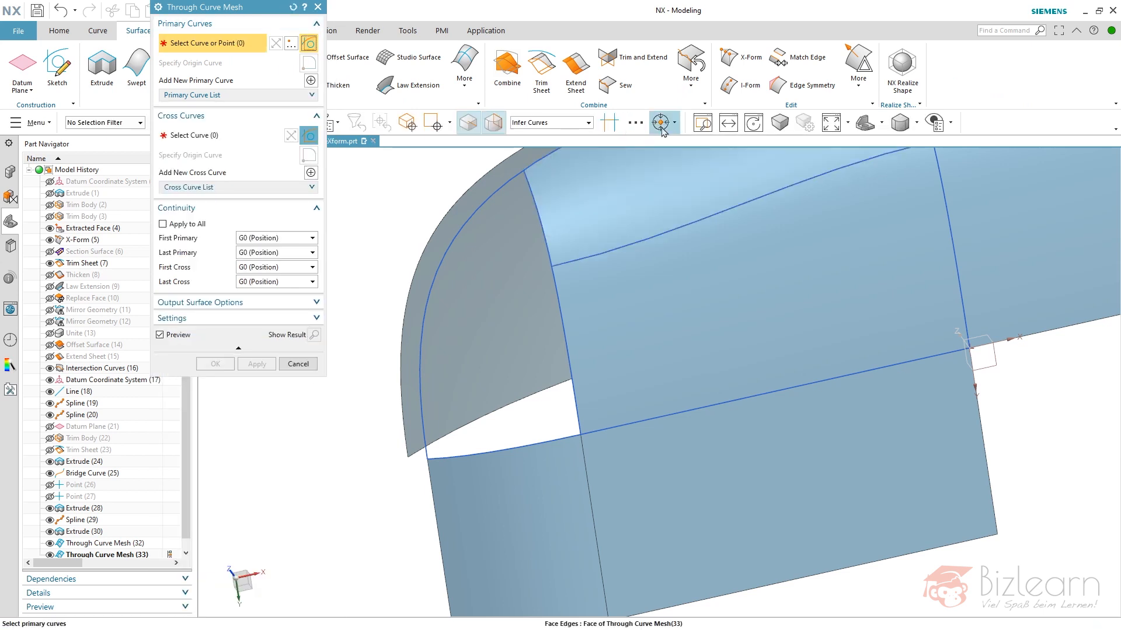
pyautogui.click(663, 130)
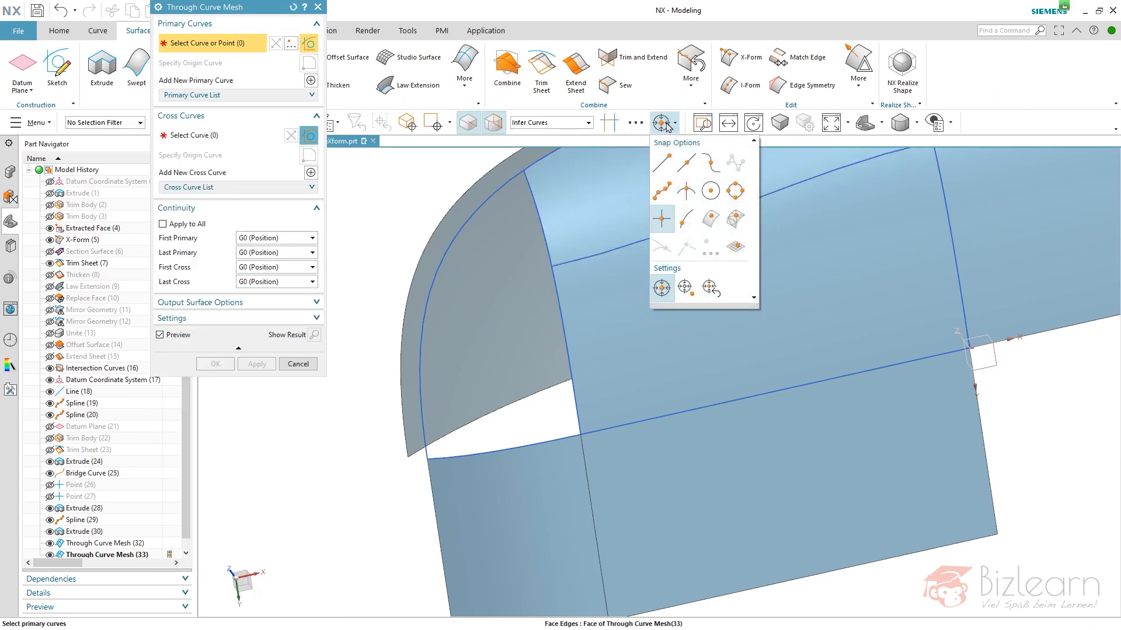
pyautogui.click(523, 170)
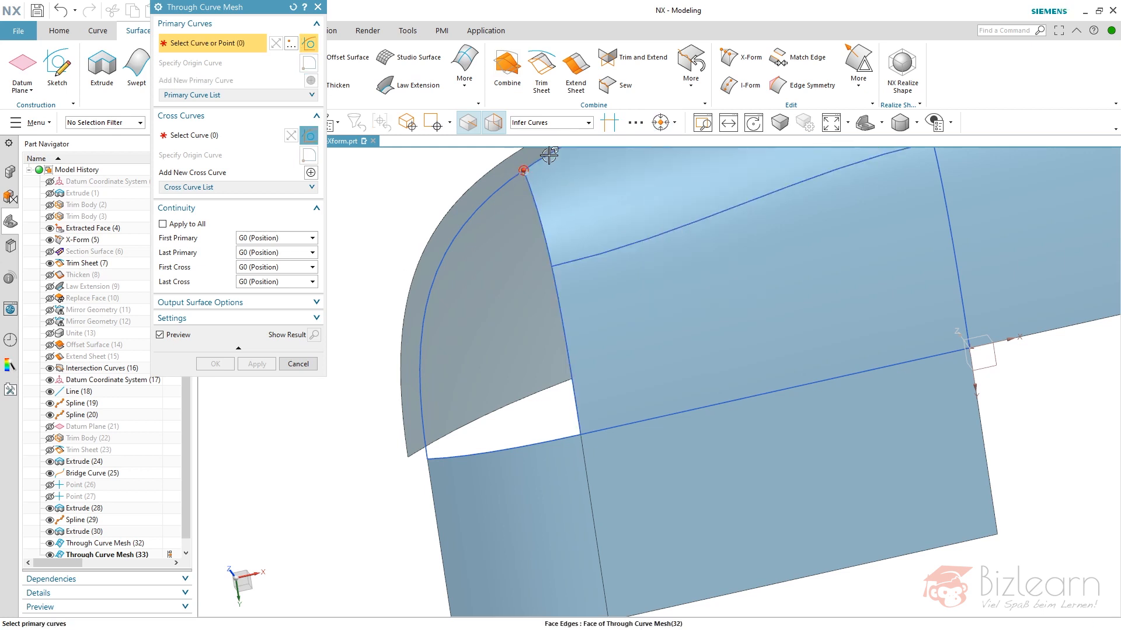
pyautogui.click(492, 452)
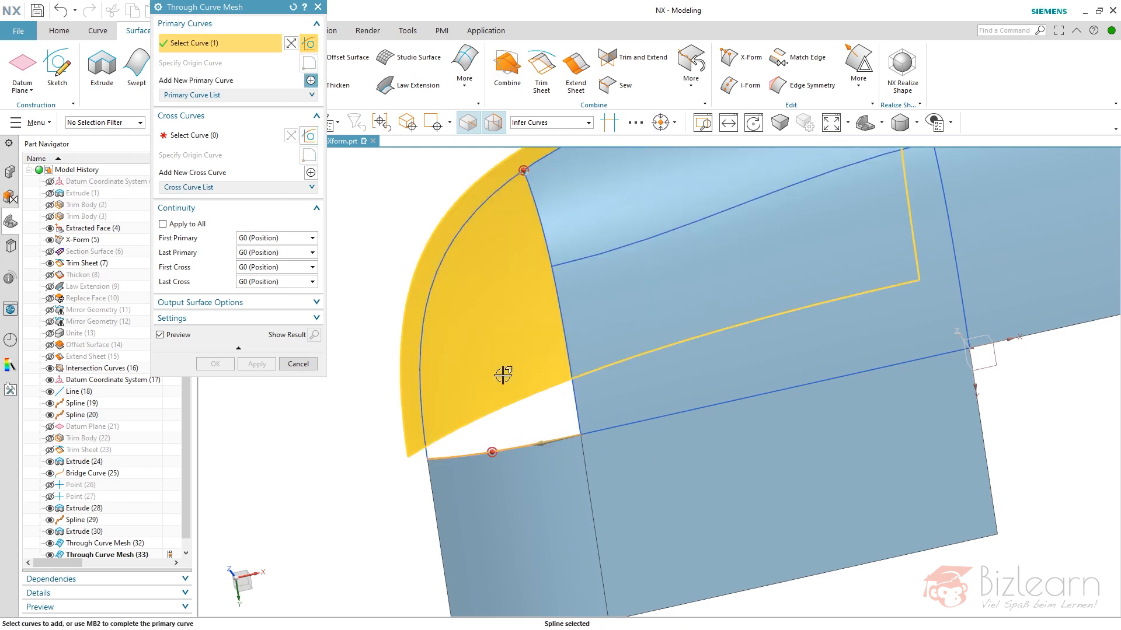
pyautogui.middleClick(492, 250)
pyautogui.middleClick(493, 247)
pyautogui.click(470, 214)
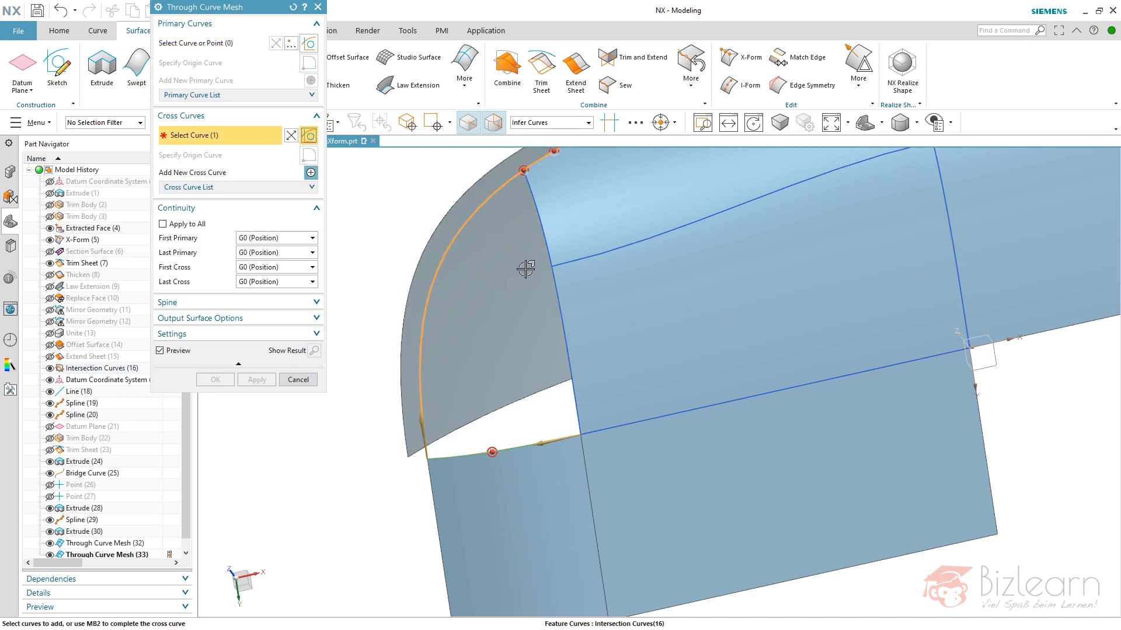
pyautogui.click(533, 209)
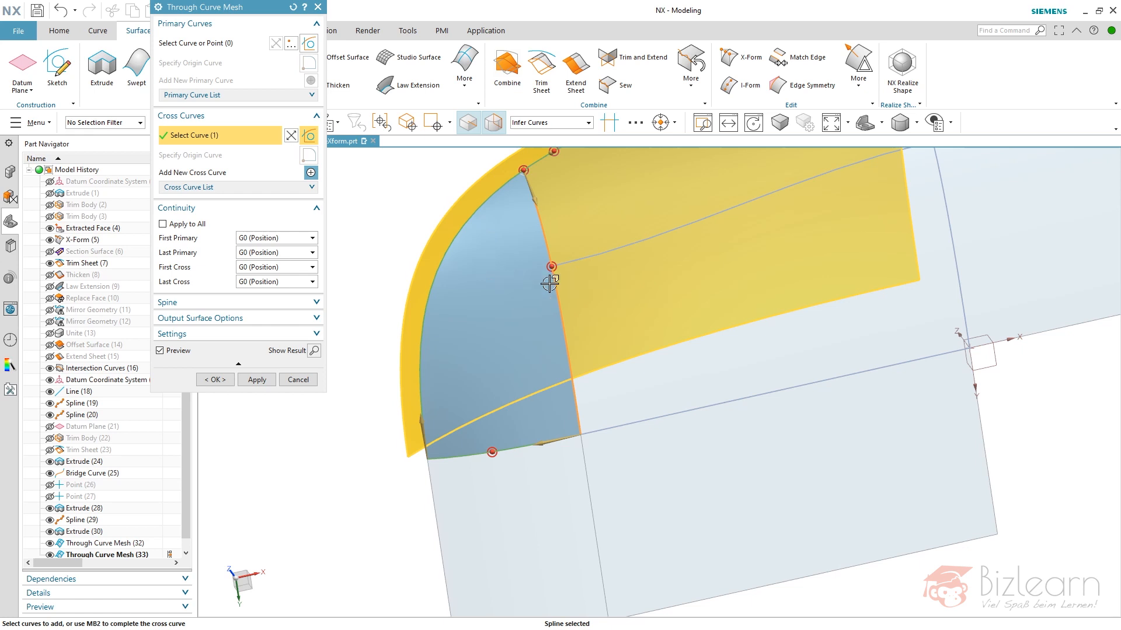
# Set the corner mesh's last cross continuity to G2 (Curvature) against the two adjoining mesh faces
pyautogui.click(274, 281)
pyautogui.click(263, 310)
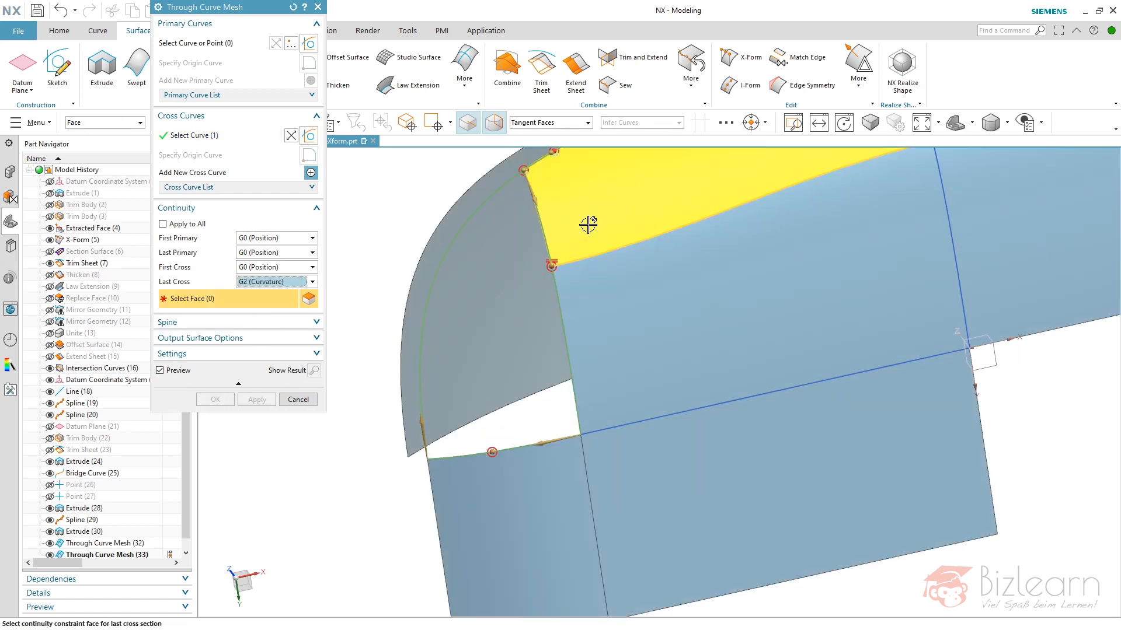
pyautogui.click(587, 224)
pyautogui.scroll(-2, 601, 289)
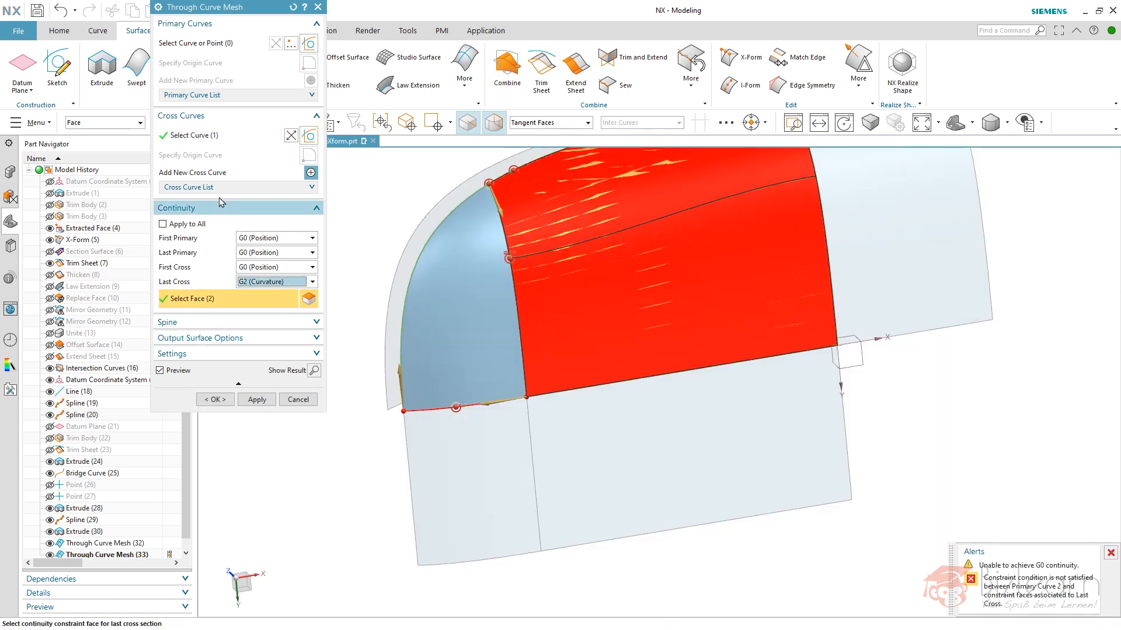
# Set the corner mesh's last primary continuity to G1 (Tangent) to the extruded sheet, choose Simple construction, and create the surface
pyautogui.click(199, 187)
pyautogui.click(193, 95)
pyautogui.click(206, 125)
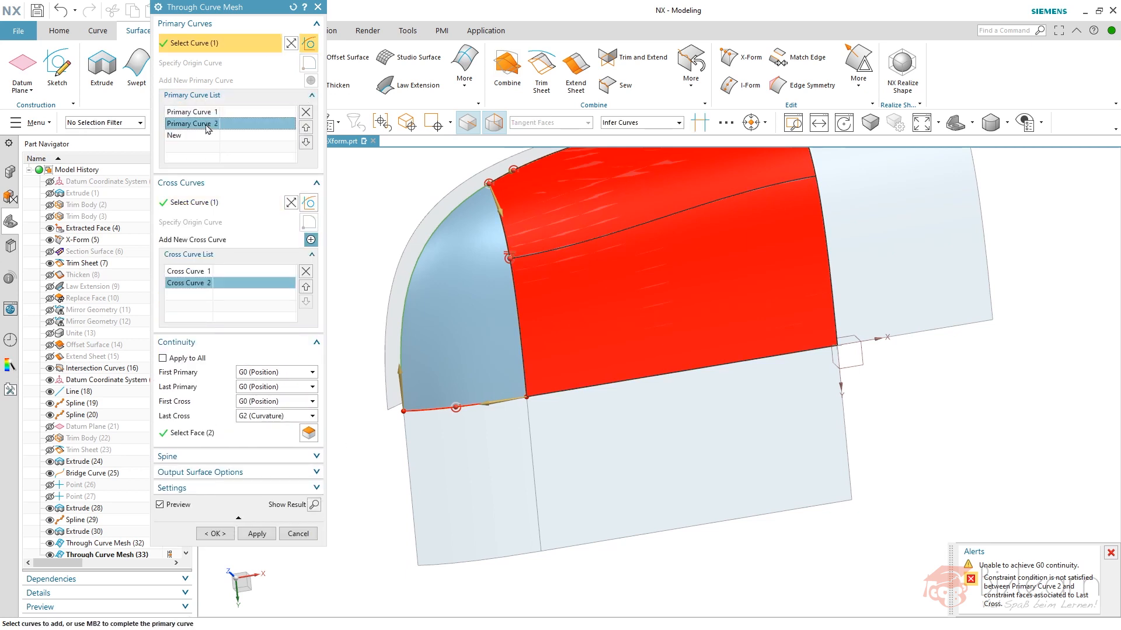
pyautogui.click(266, 387)
pyautogui.click(263, 409)
pyautogui.click(200, 492)
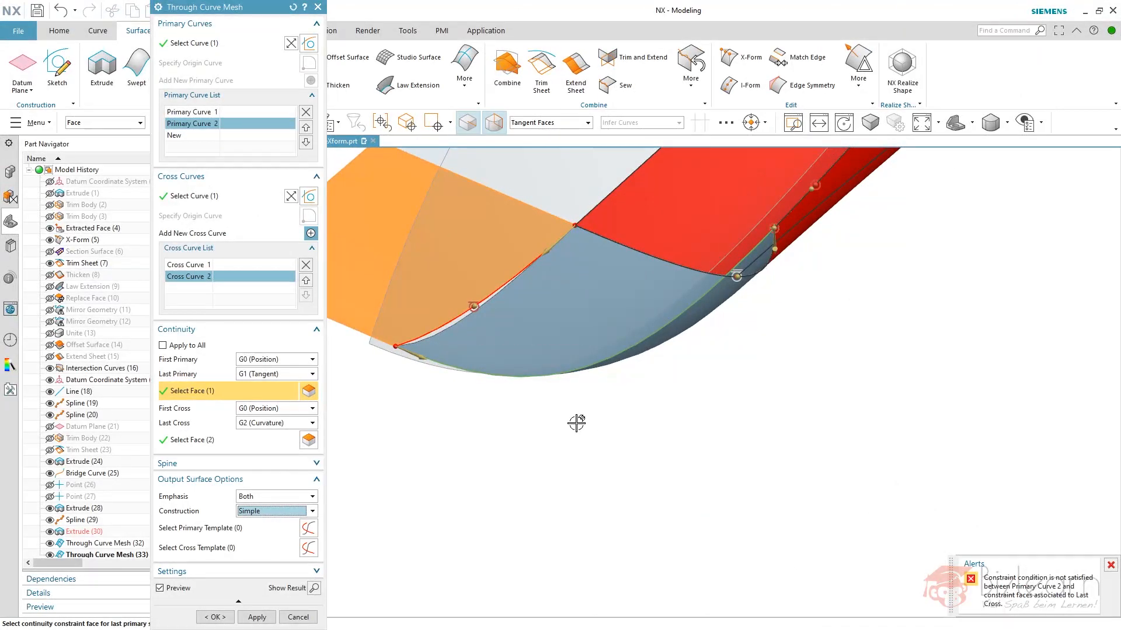
pyautogui.click(215, 617)
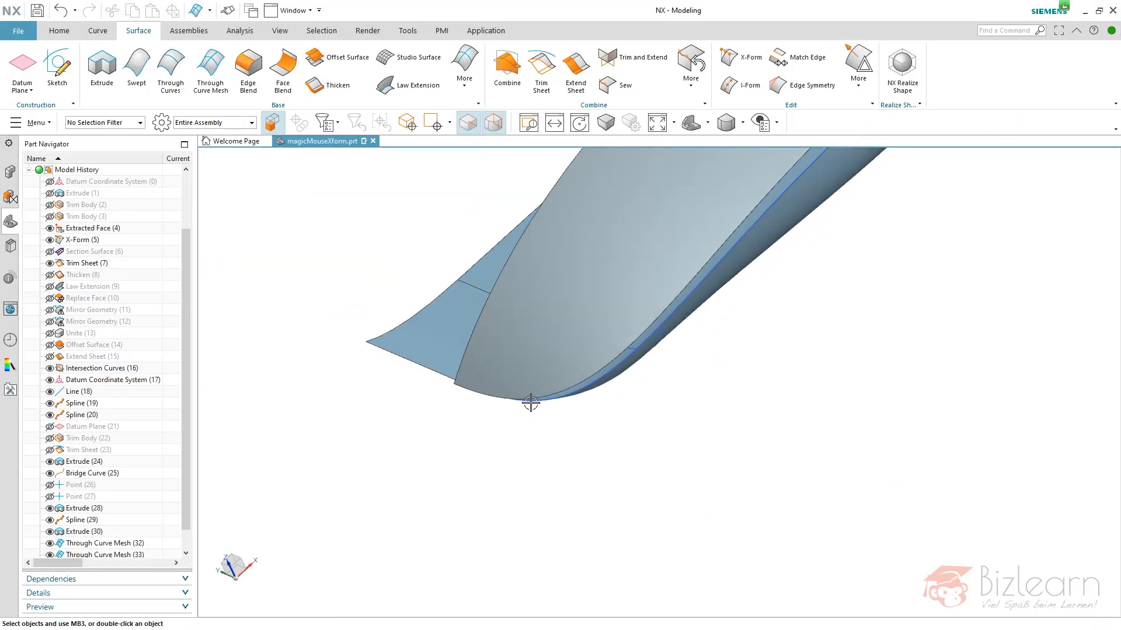
pyautogui.moveTo(508, 333); pyautogui.dragTo(670, 365, button='middle')
pyautogui.scroll(-4, 671, 365)
pyautogui.scroll(4, 670, 365)
pyautogui.doubleClick(543, 370)
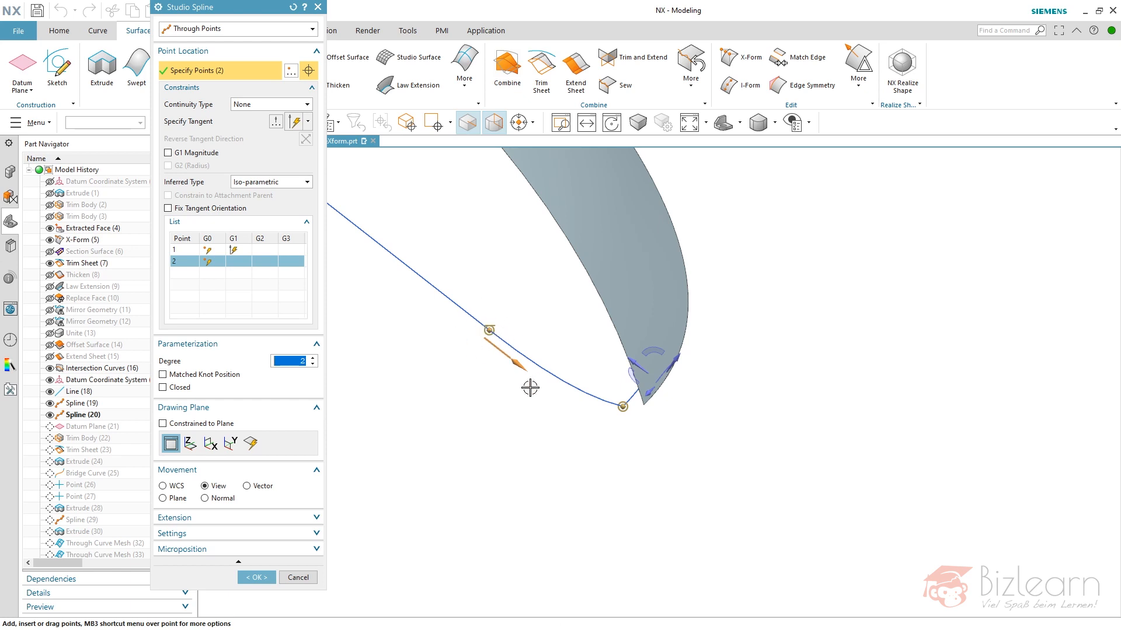
pyautogui.moveTo(539, 383)
pyautogui.mouseDown(button='middle')
pyautogui.moveTo(523, 362)
pyautogui.moveTo(555, 350)
pyautogui.moveTo(534, 363)
pyautogui.mouseUp(button='middle')
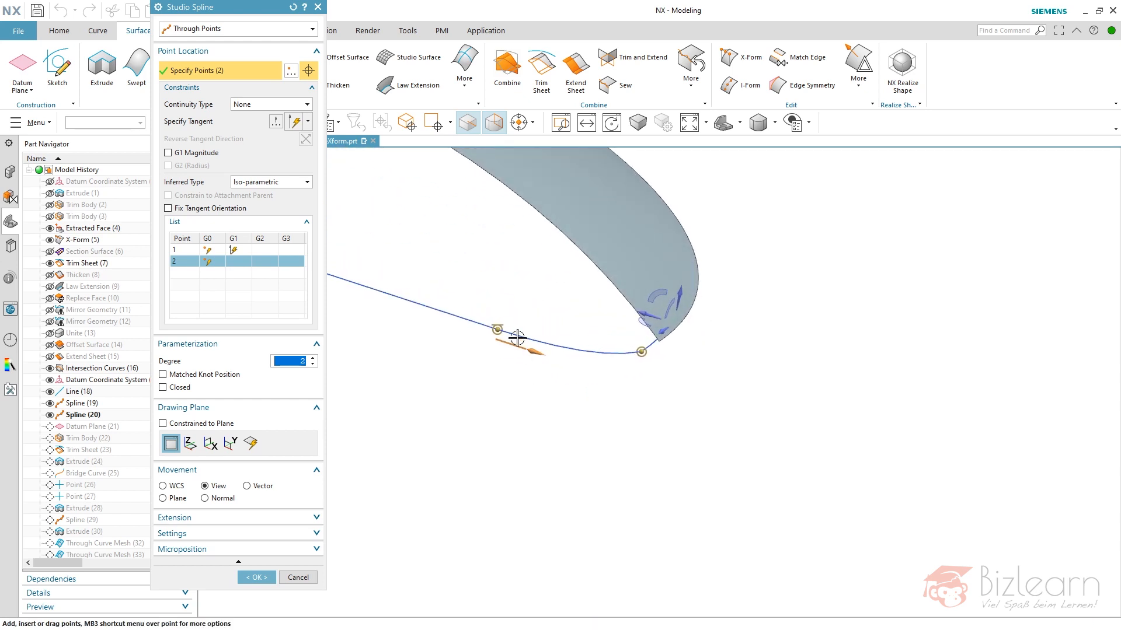
pyautogui.click(314, 578)
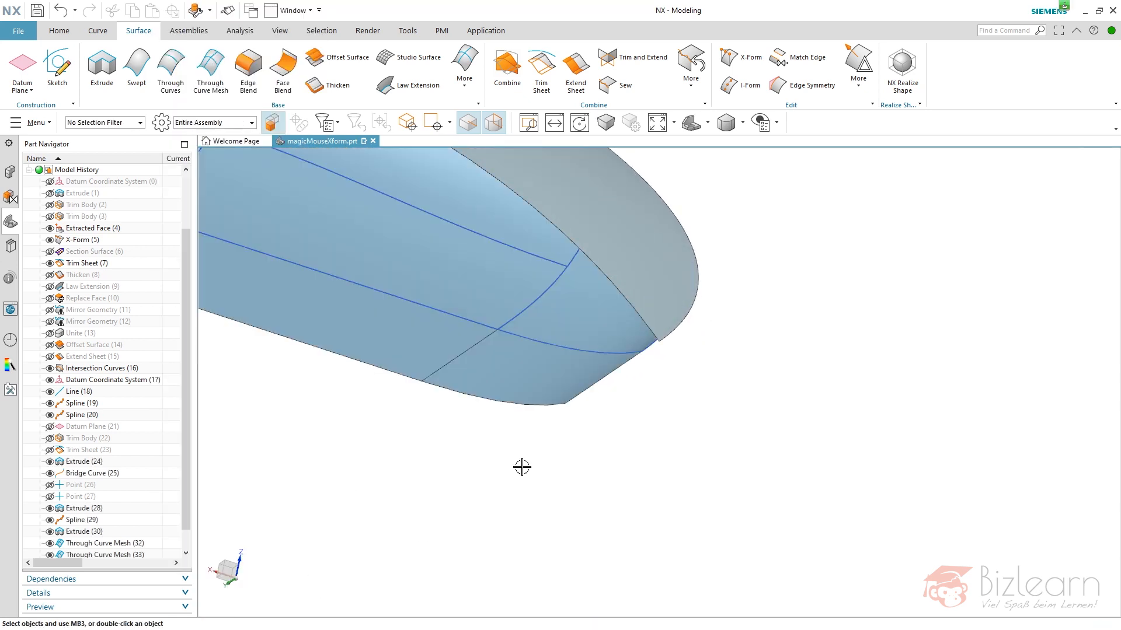
# Reopen the lower corner spline (Spline 20) and raise its degree to 3
pyautogui.doubleClick(509, 330)
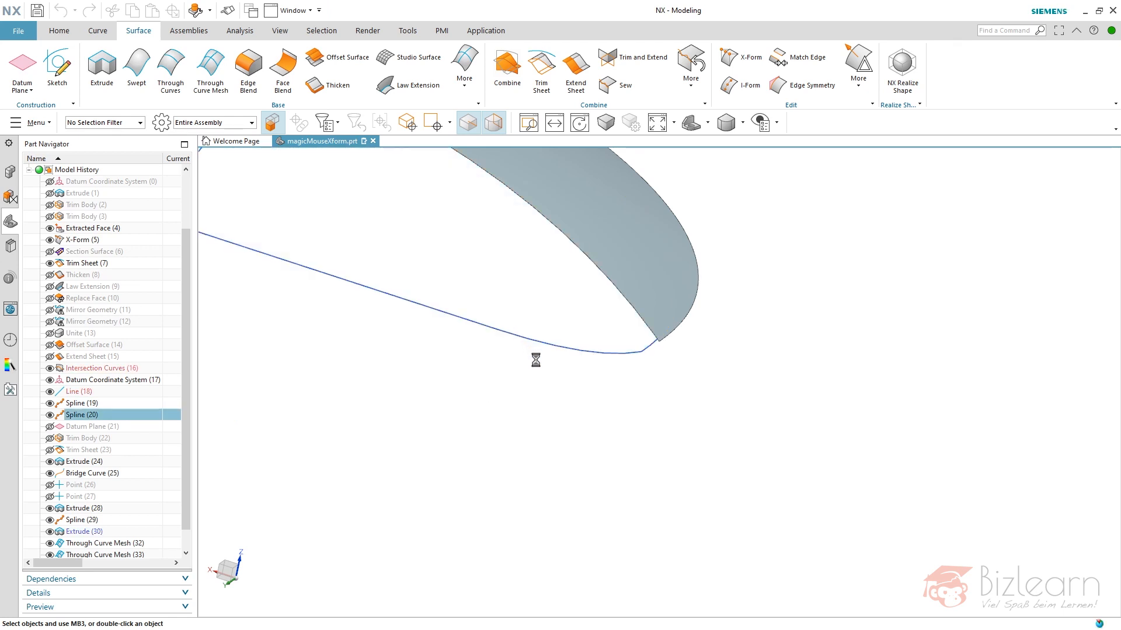
pyautogui.scroll(3, 499, 342)
pyautogui.rightClick(492, 331)
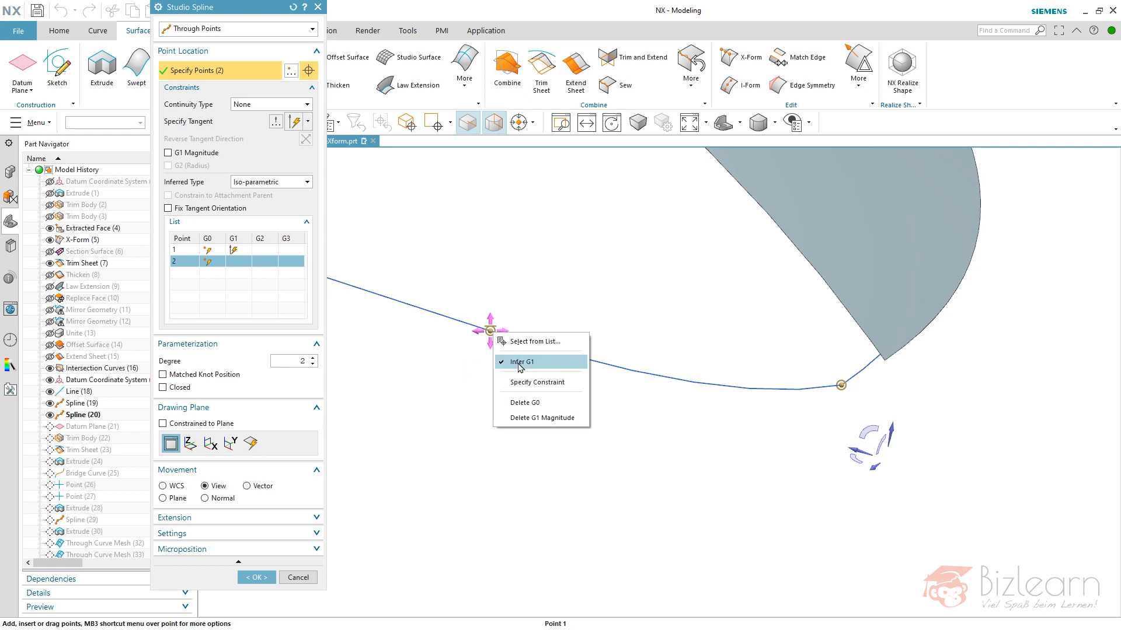
pyautogui.click(300, 377)
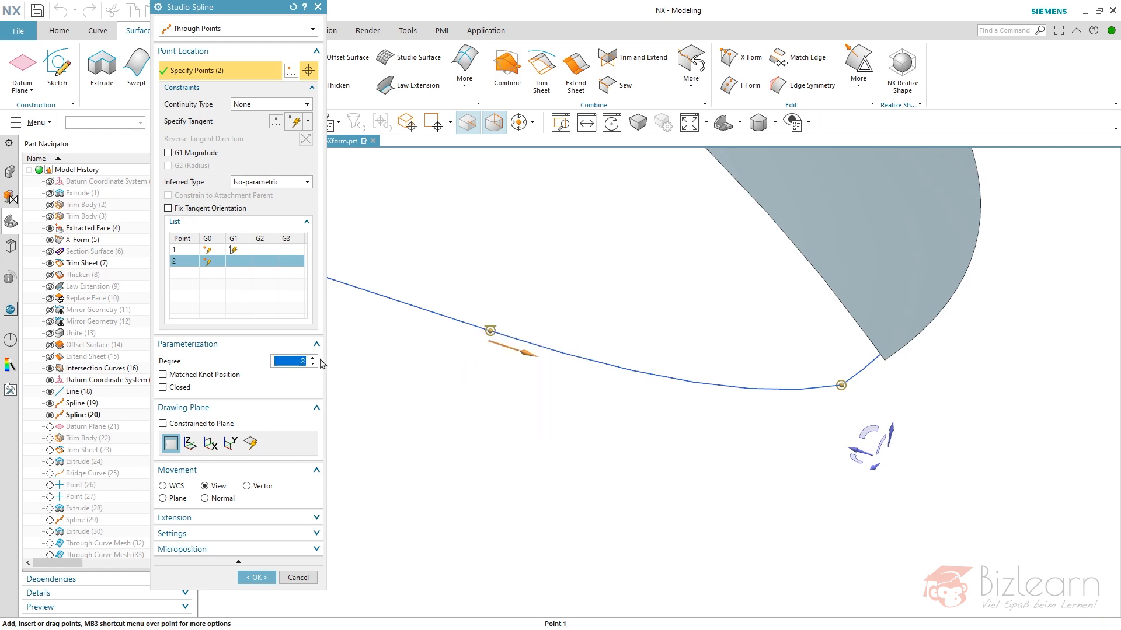
pyautogui.click(314, 358)
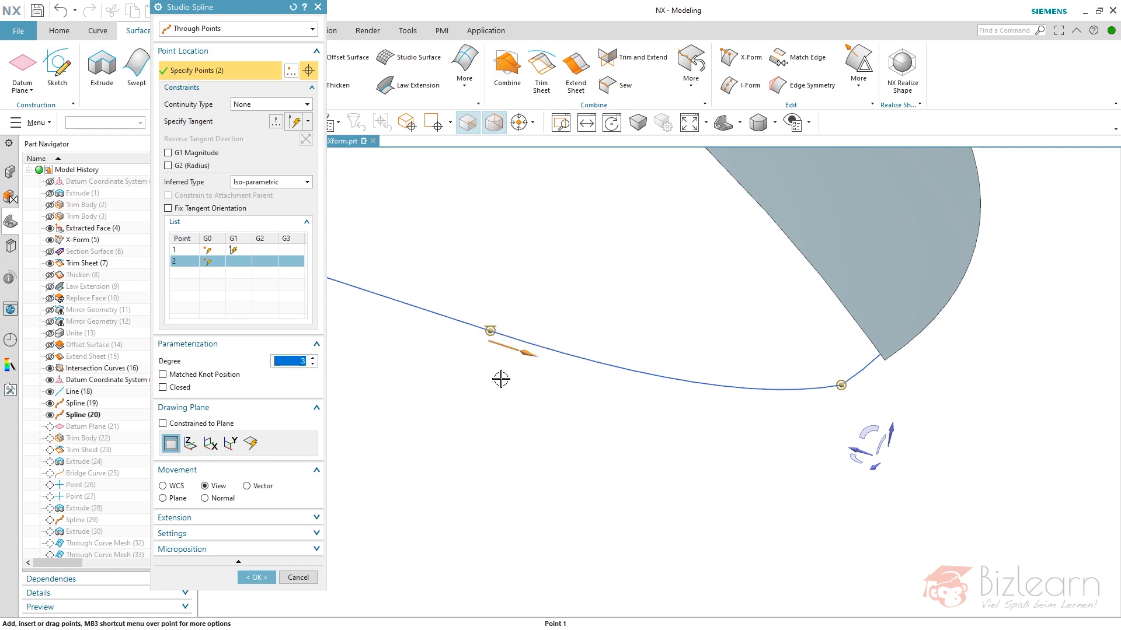
# Infer G2 curvature at the spline's first point, specify its constraint, display the curvature comb, and accept the spline edit
pyautogui.rightClick(492, 331)
pyautogui.click(528, 375)
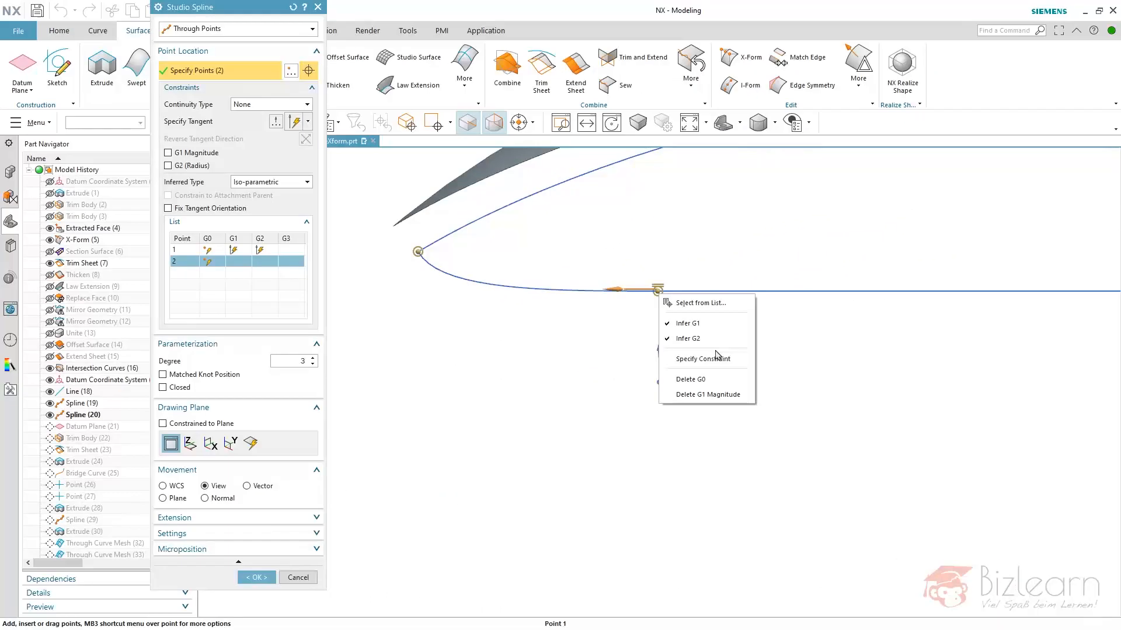
pyautogui.click(718, 354)
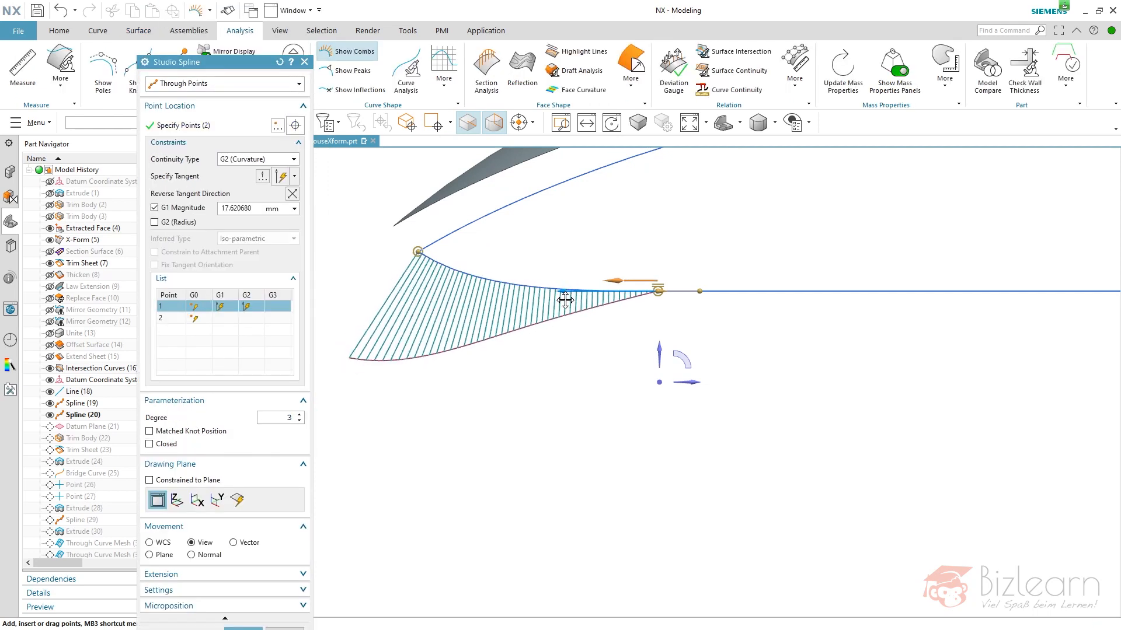
pyautogui.middleClick(538, 395)
# Show the Law Extension (9) sheet along the upper edge of the mesh surfaces
pyautogui.moveTo(537, 395); pyautogui.dragTo(628, 252, button='middle')
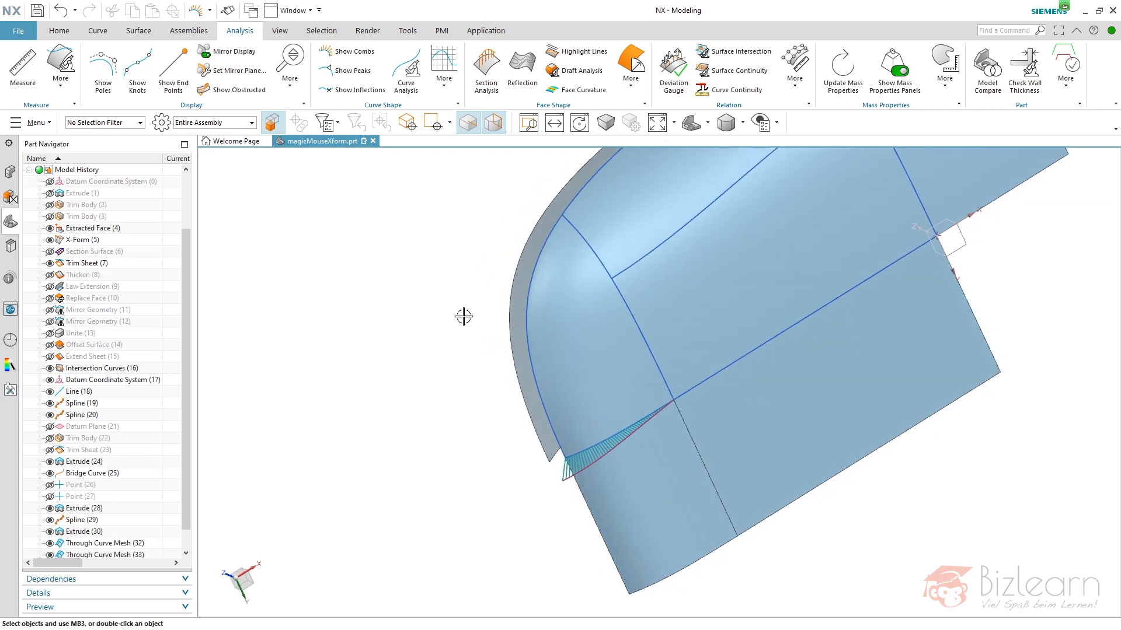
pyautogui.moveTo(463, 315); pyautogui.dragTo(560, 264, button='middle')
pyautogui.moveTo(489, 252); pyautogui.dragTo(503, 273, button='middle')
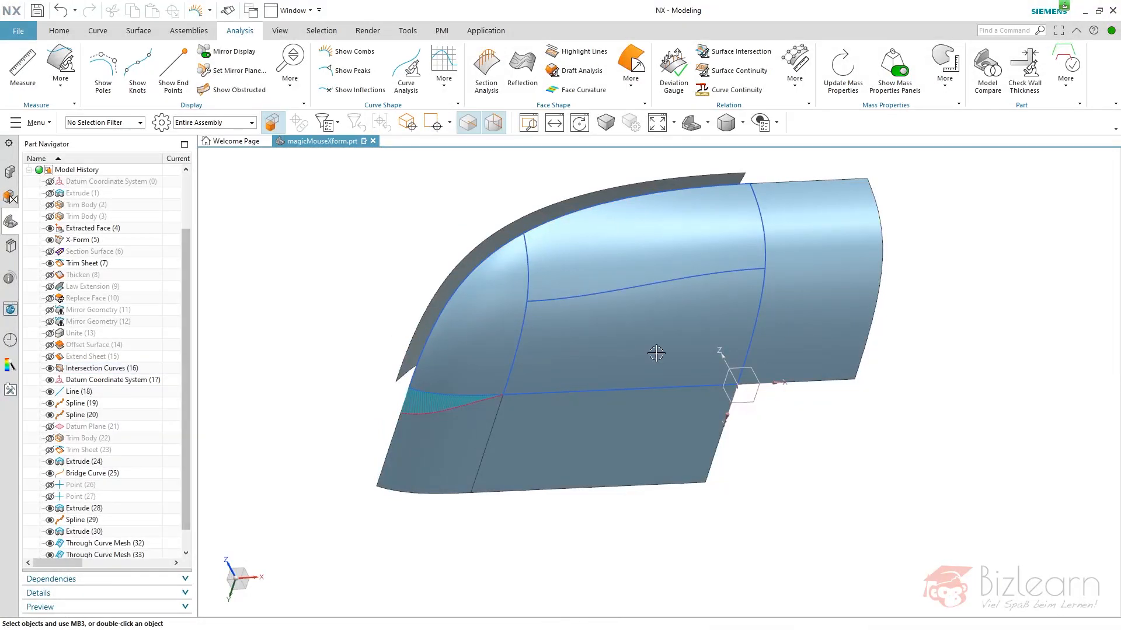
pyautogui.click(50, 286)
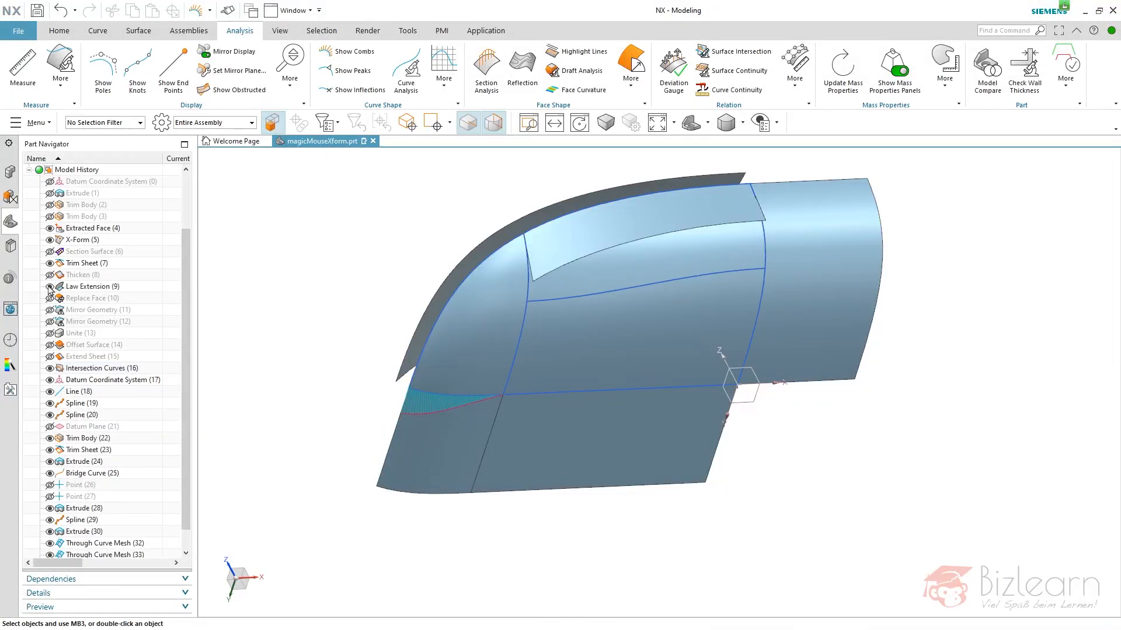
pyautogui.scroll(2, 689, 251)
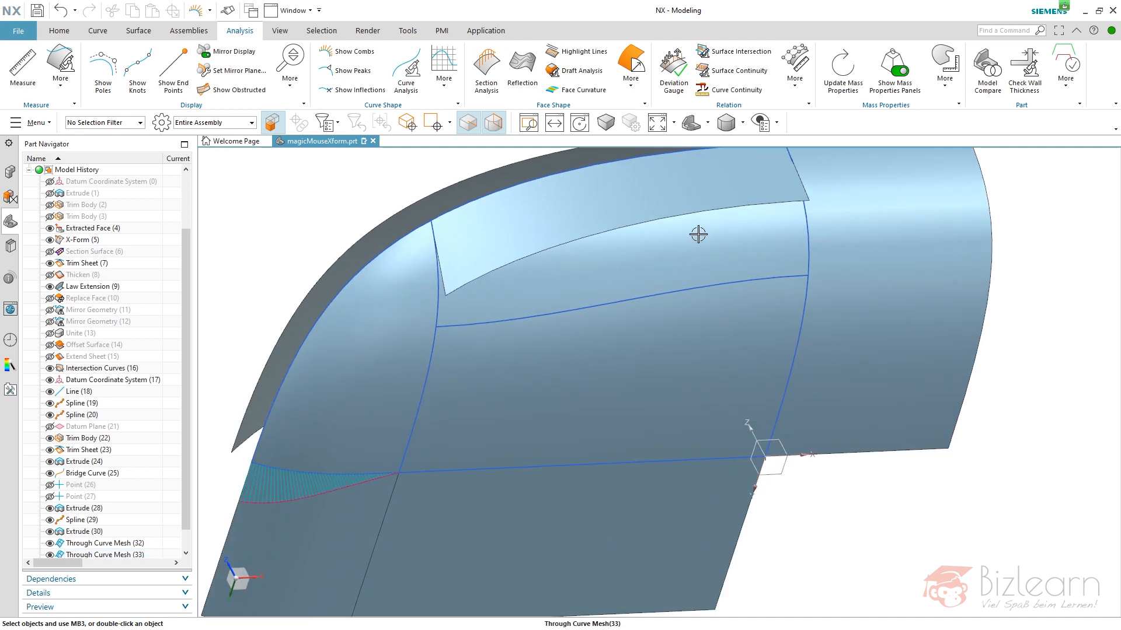
pyautogui.moveTo(644, 260); pyautogui.dragTo(612, 215, button='middle')
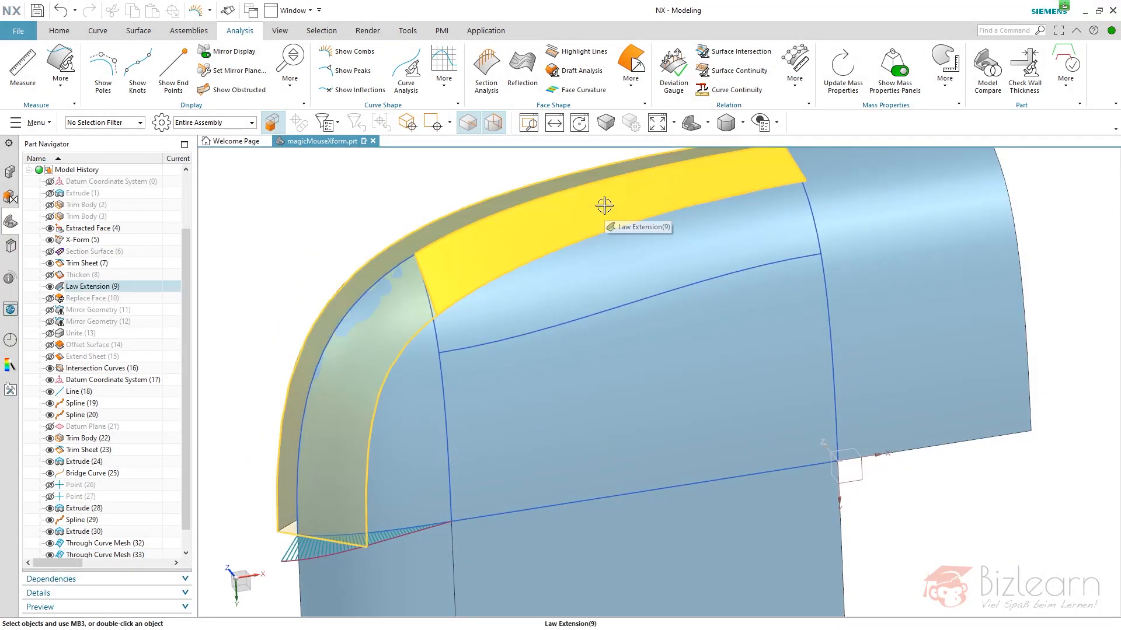
# Edit the upper mesh surface so its last primary continuity is G1 (Tangent) to the law extension face
pyautogui.doubleClick(530, 310)
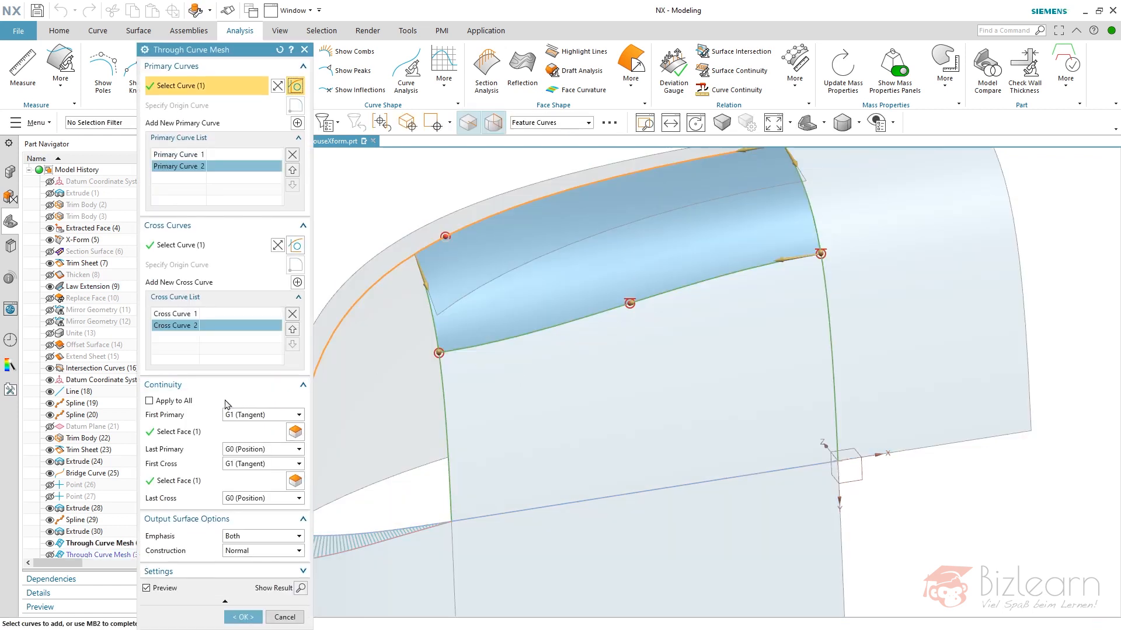
pyautogui.click(193, 156)
pyautogui.click(199, 169)
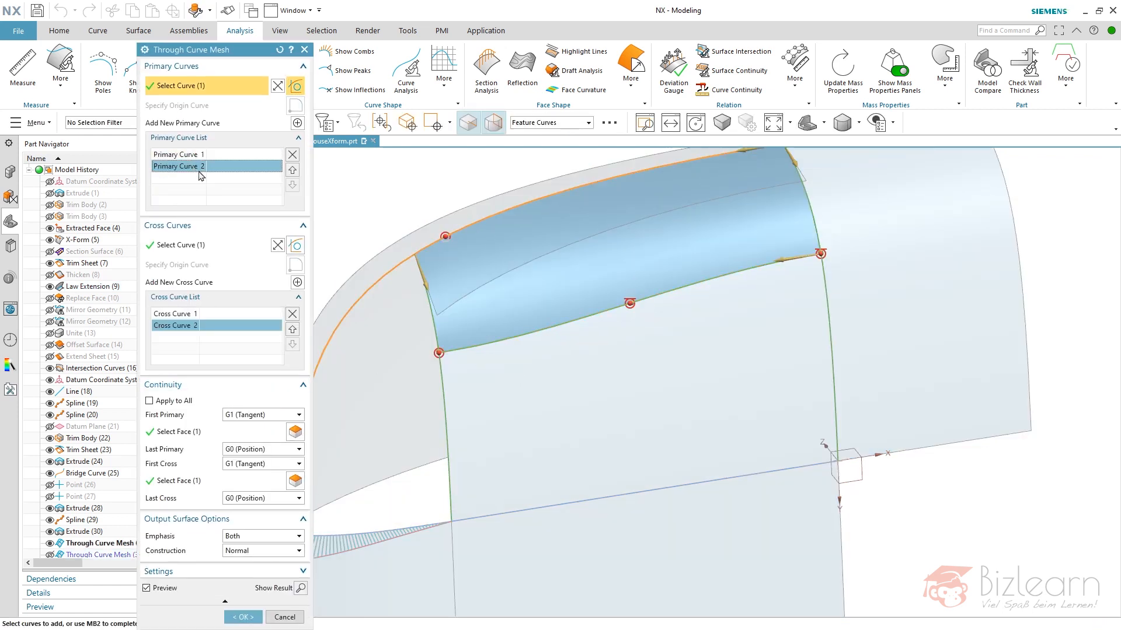
pyautogui.click(248, 451)
pyautogui.click(257, 472)
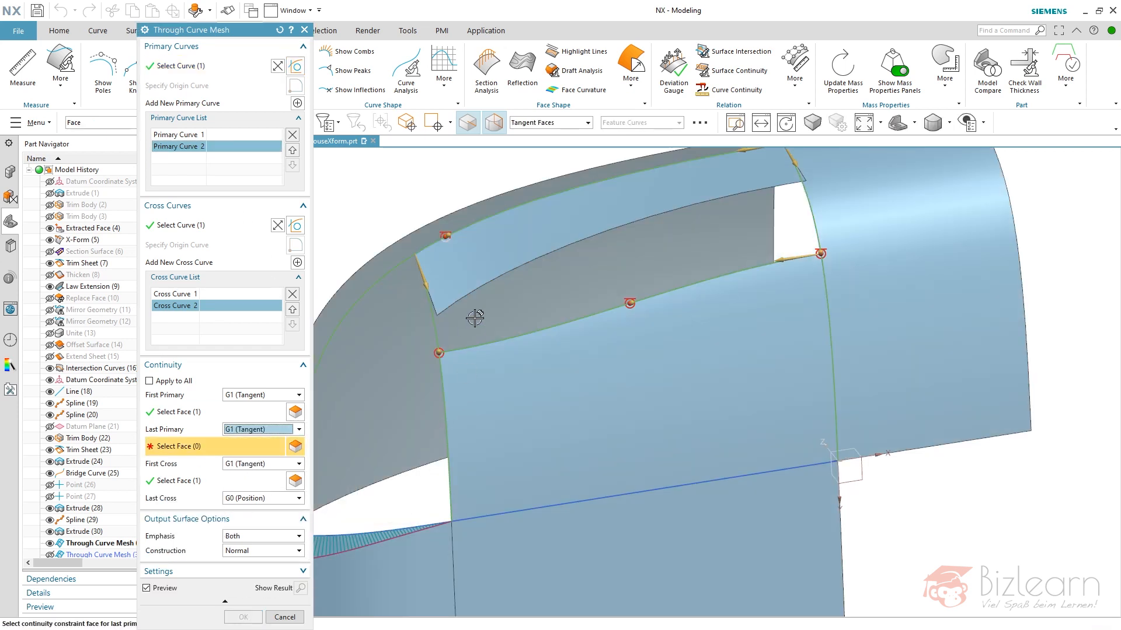
pyautogui.click(485, 260)
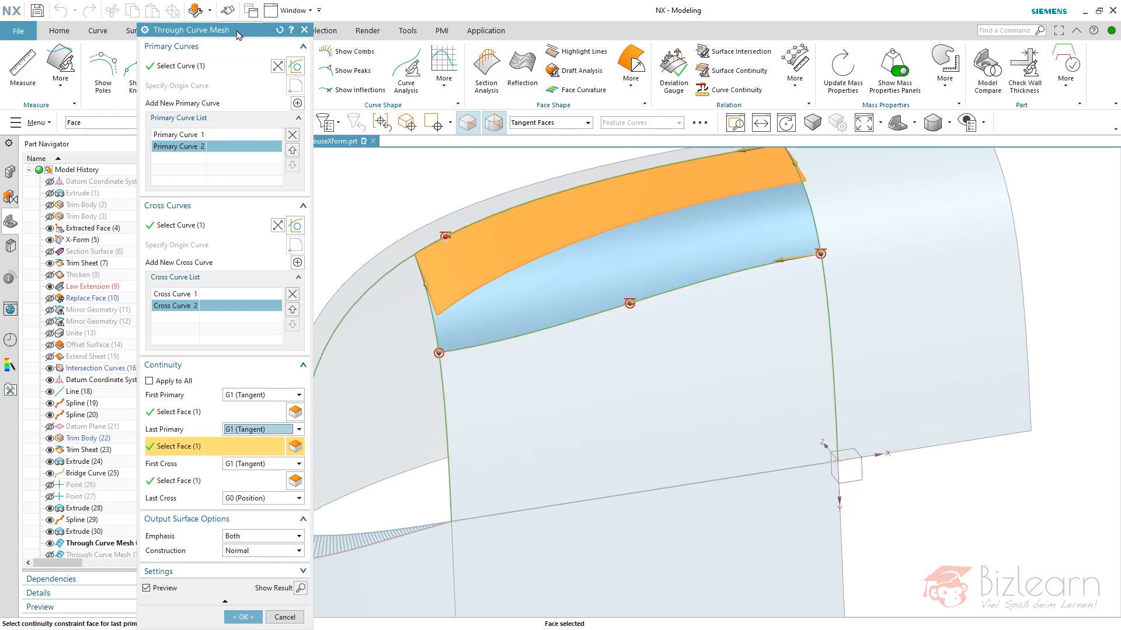
# Display the poles of the upper mesh surface and accept its edit
pyautogui.moveTo(238, 34); pyautogui.dragTo(164, 88)
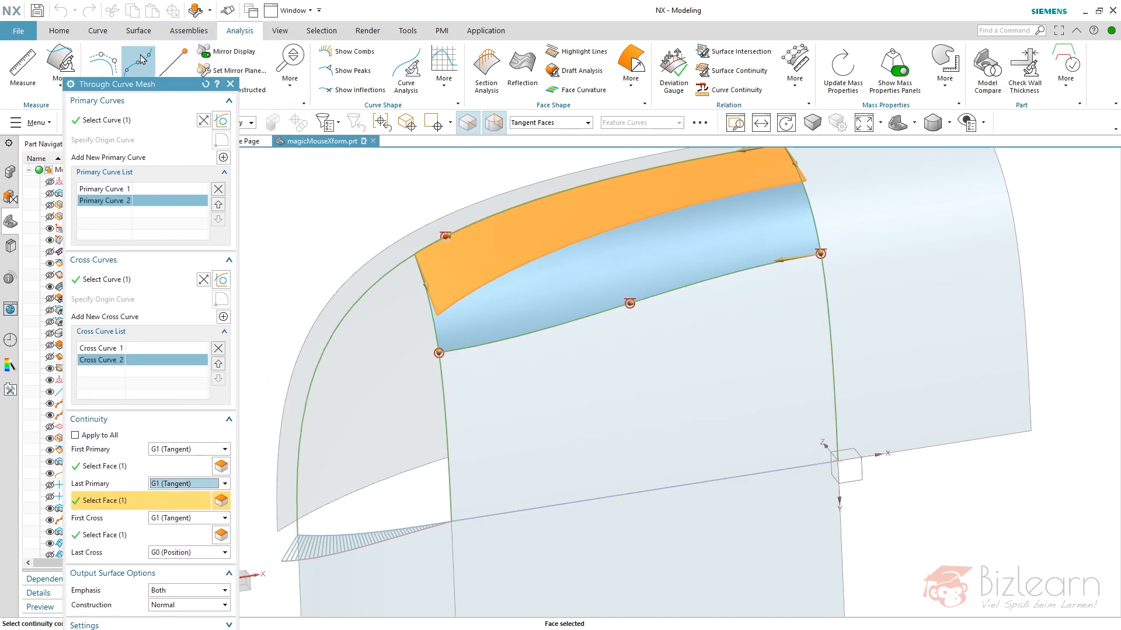
pyautogui.click(102, 61)
pyautogui.middleClick(375, 270)
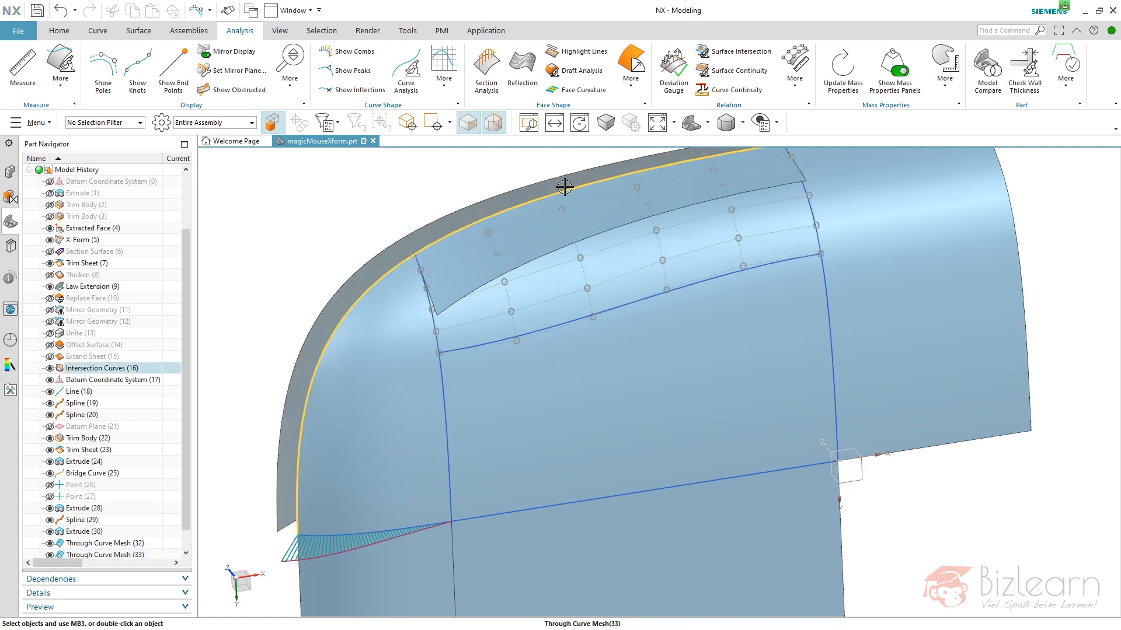
# Show the knot lines of the corner mesh surface, Through Curve Mesh (36), to examine its patch structure
pyautogui.scroll(-3, 616, 231)
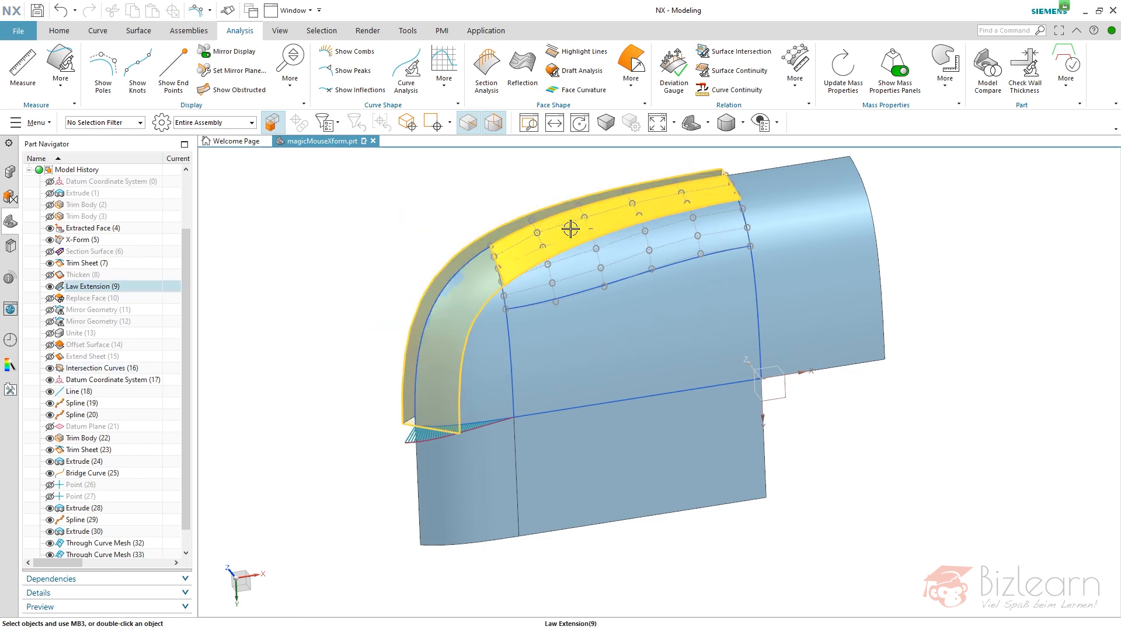
pyautogui.click(447, 318)
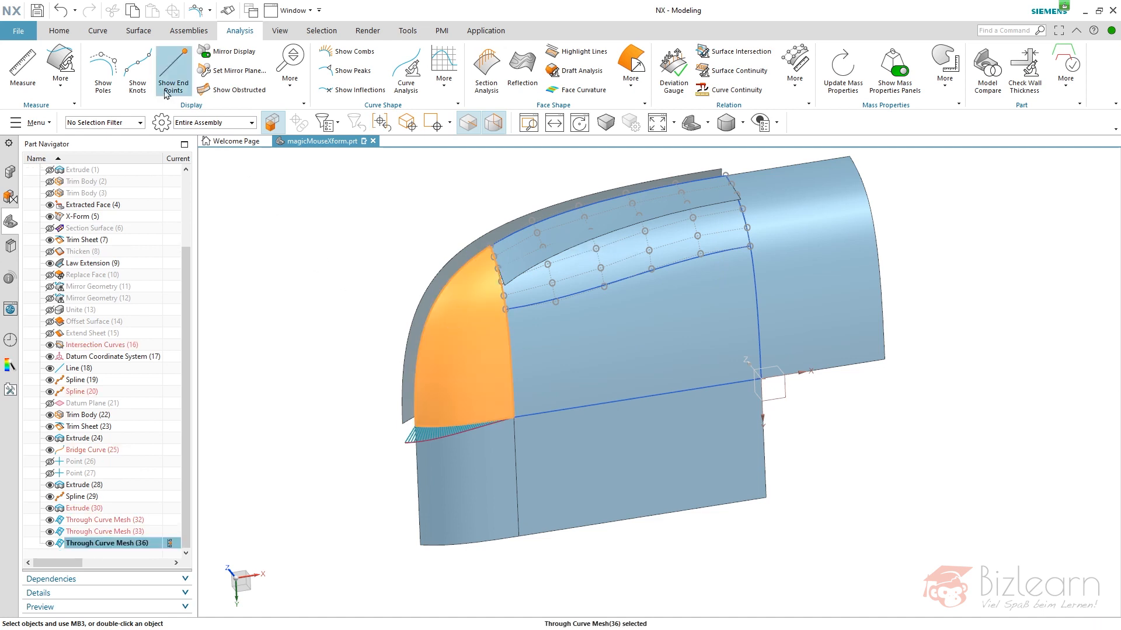
pyautogui.click(137, 67)
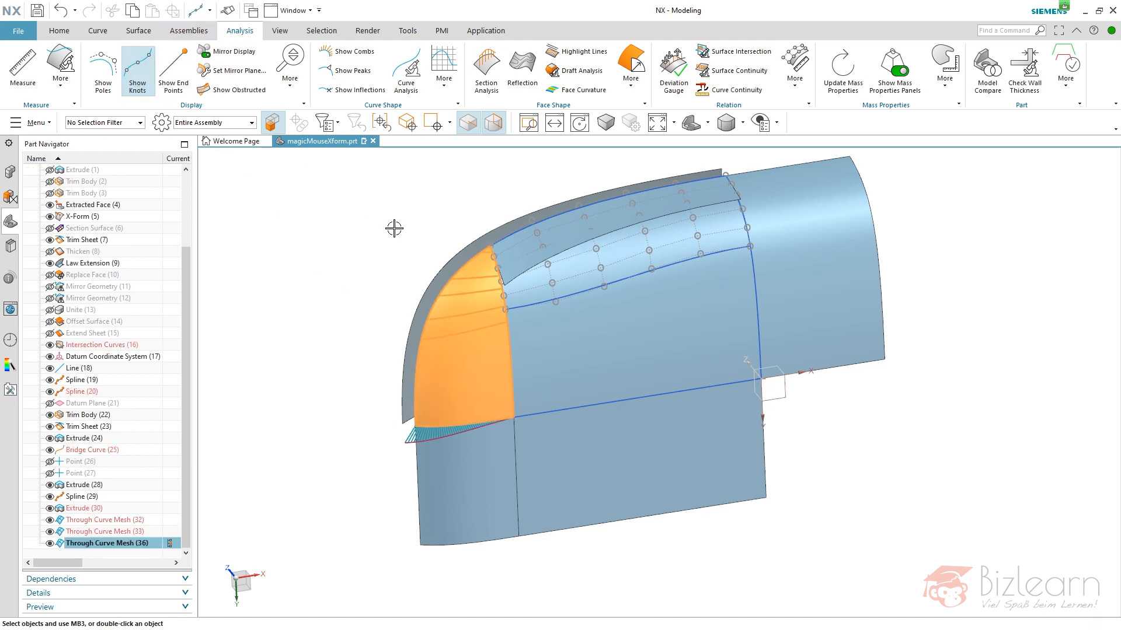
pyautogui.scroll(1, 452, 351)
pyautogui.scroll(1, 471, 340)
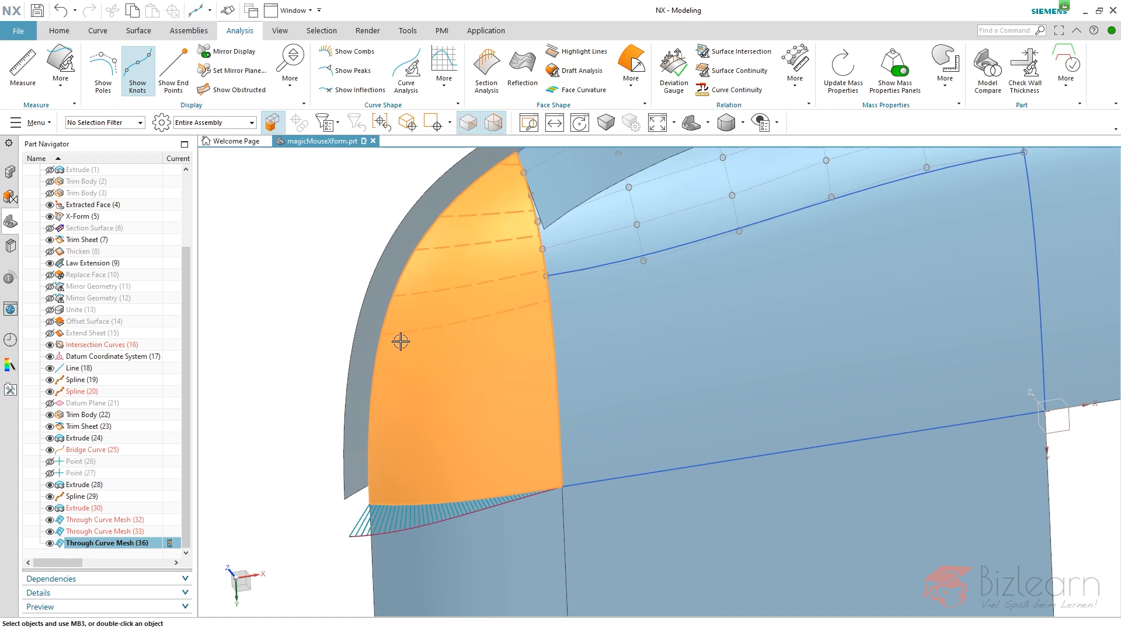
# Move the two Mirror Geometry features and the Unite after the last Through Curve Mesh and update the mirroring to include the three mesh surfaces
pyautogui.scroll(-2, 479, 347)
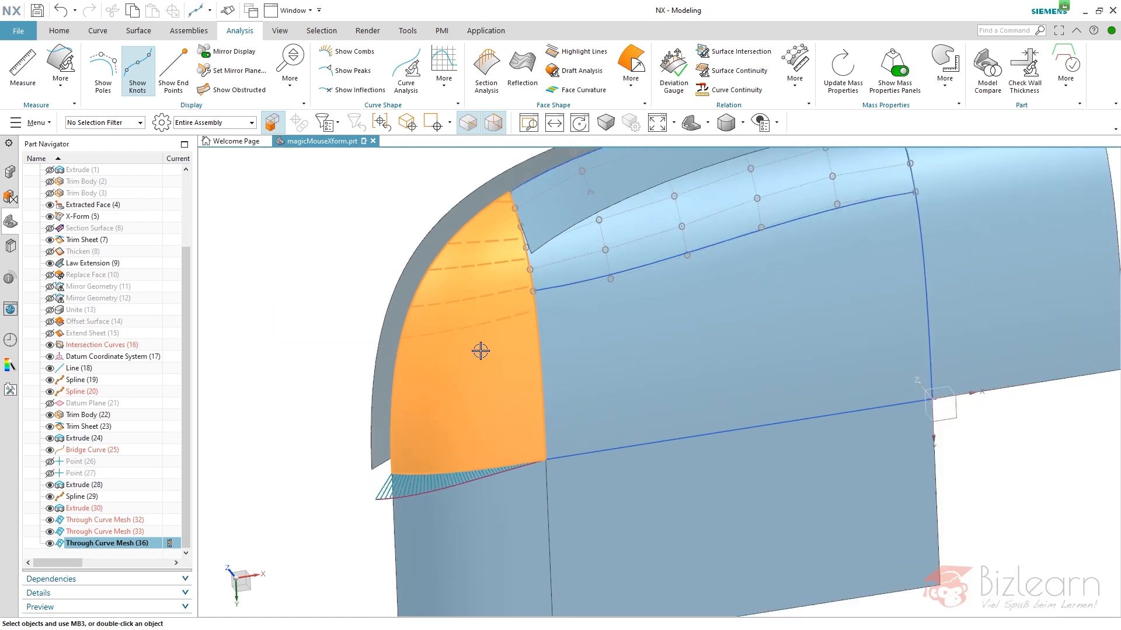
pyautogui.click(584, 335)
pyautogui.click(552, 281)
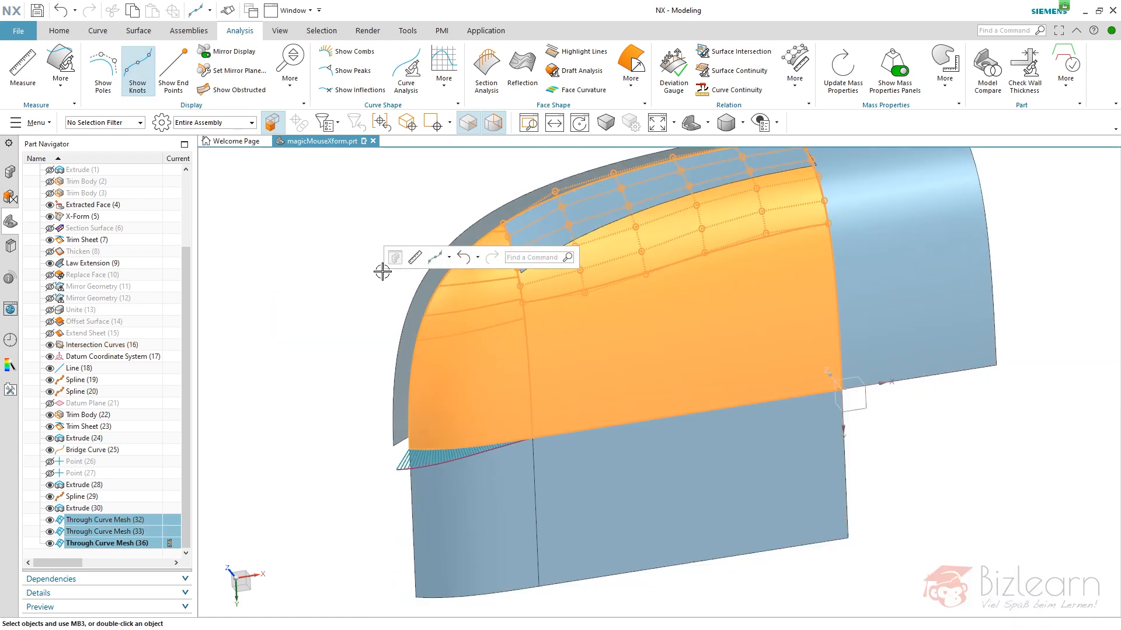
pyautogui.click(91, 288)
pyautogui.keyDown('shift'); pyautogui.click(93, 309); pyautogui.keyUp('shift')
pyautogui.moveTo(93, 310); pyautogui.dragTo(98, 551)
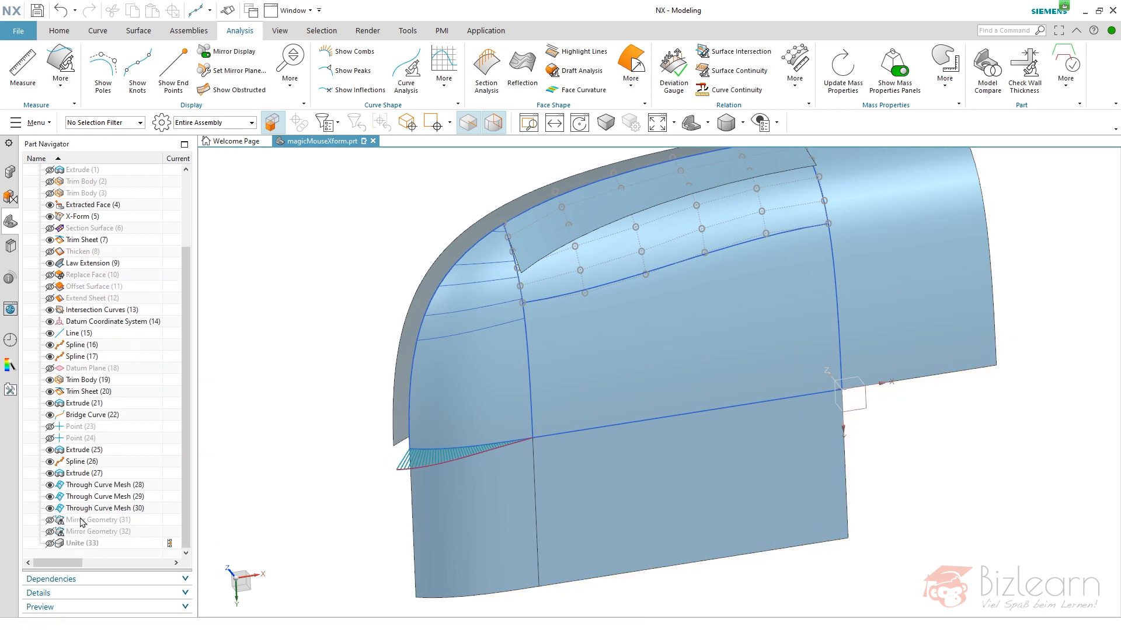
pyautogui.doubleClick(97, 520)
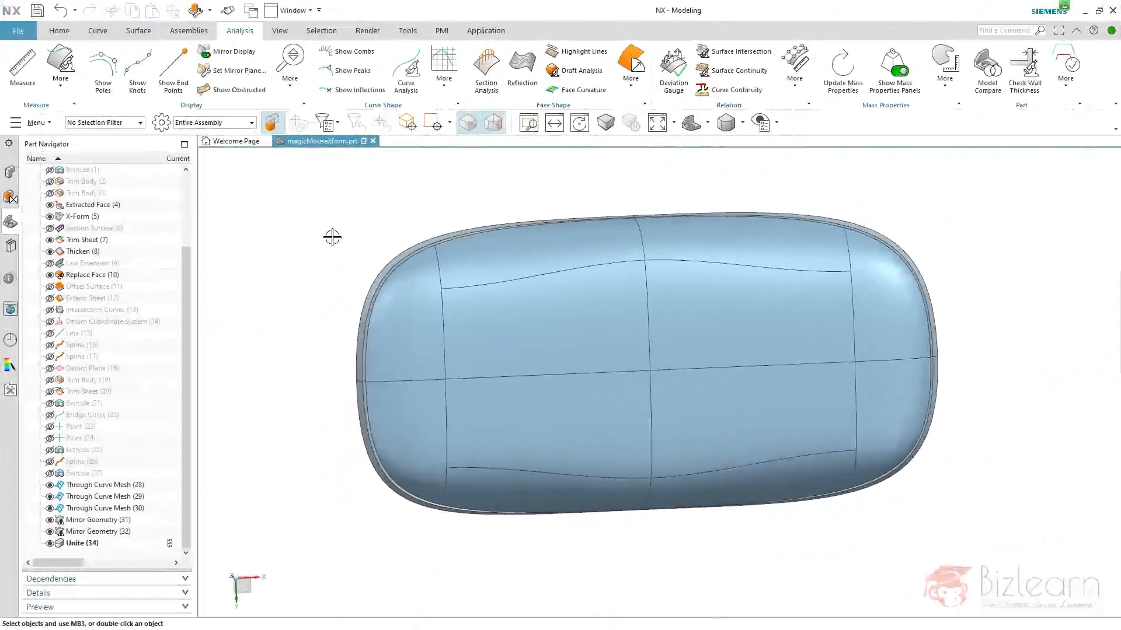
# Display the mirrored mouse shaded without edges and examine the corner and transitions of the inner surfaces
pyautogui.rightClick(332, 236)
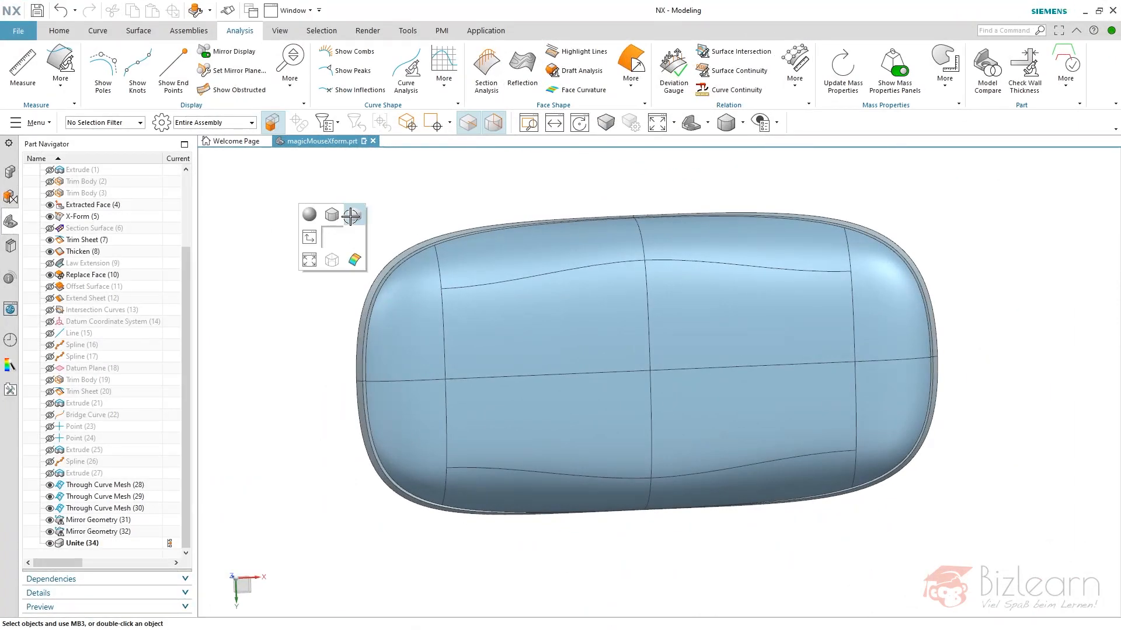
pyautogui.click(350, 216)
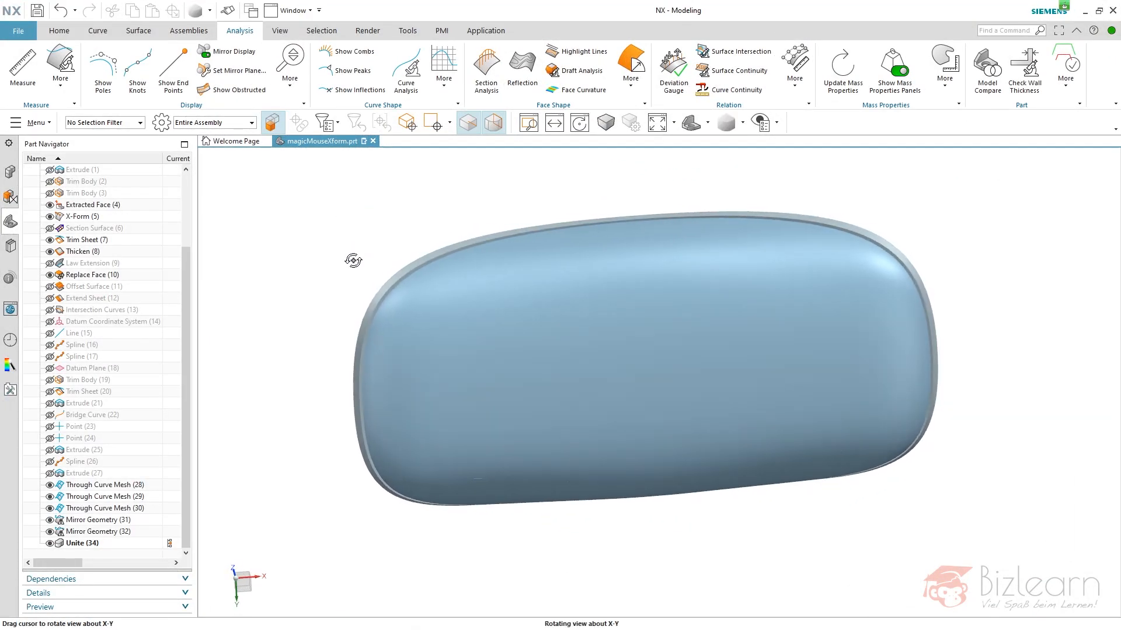
pyautogui.scroll(4, 385, 305)
pyautogui.scroll(-6, 315, 278)
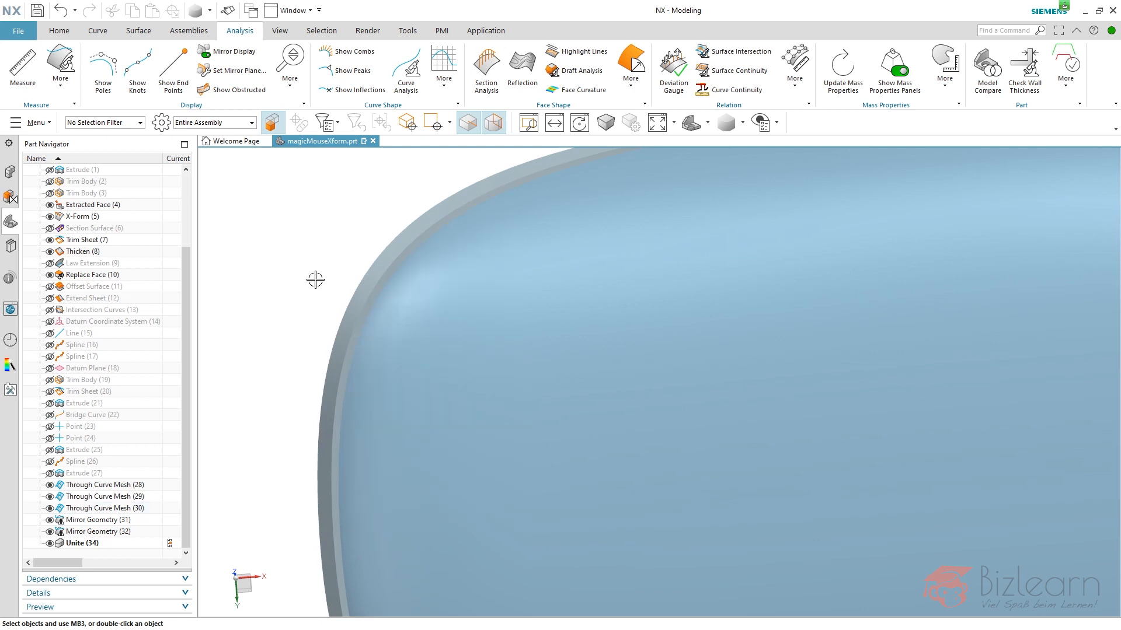
pyautogui.moveTo(300, 280)
pyautogui.mouseDown(button='middle')
pyautogui.moveTo(288, 275)
pyautogui.moveTo(303, 286)
pyautogui.mouseUp(button='middle')
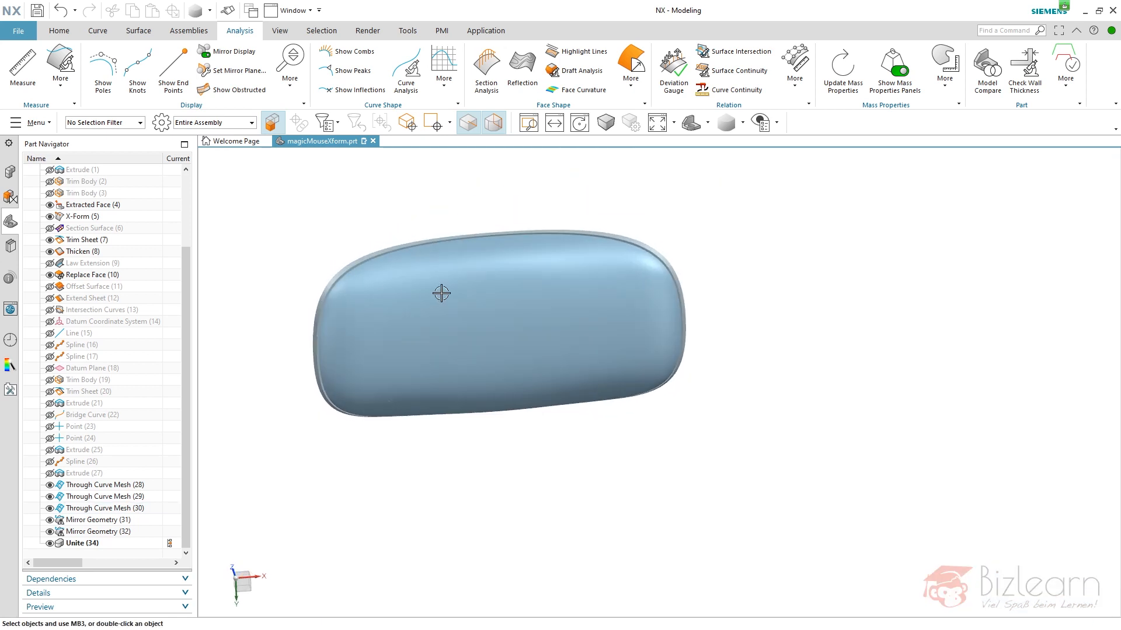
pyautogui.scroll(4, 300, 239)
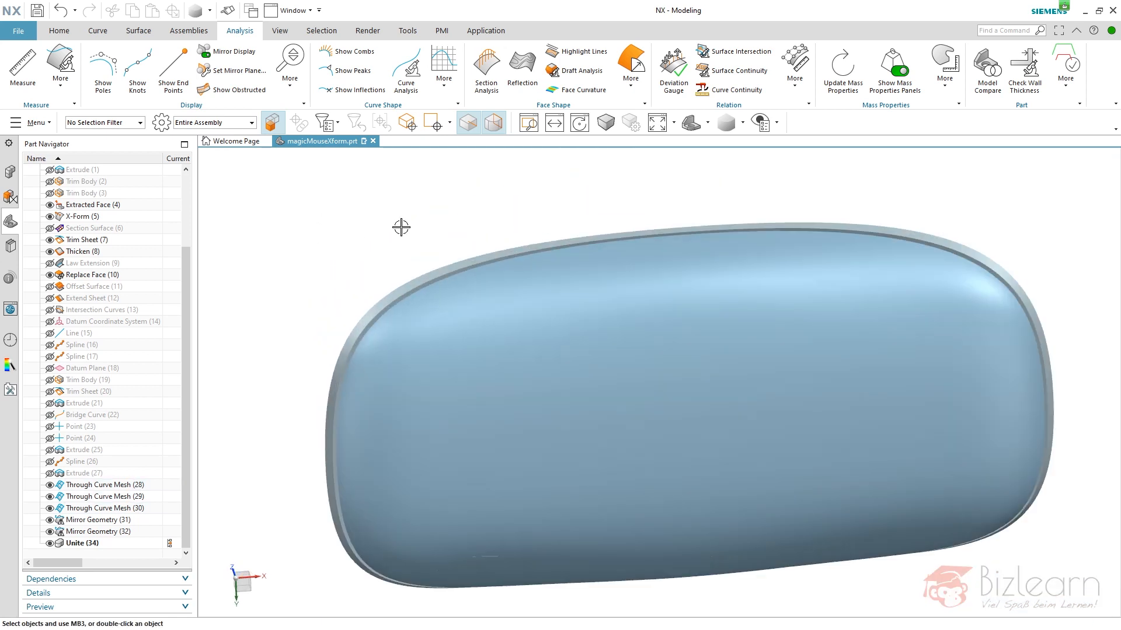
# Run a Reflection analysis with the horizontal grey-striped scene image on all inner faces and examine the reflection flow across the seams
pyautogui.click(522, 70)
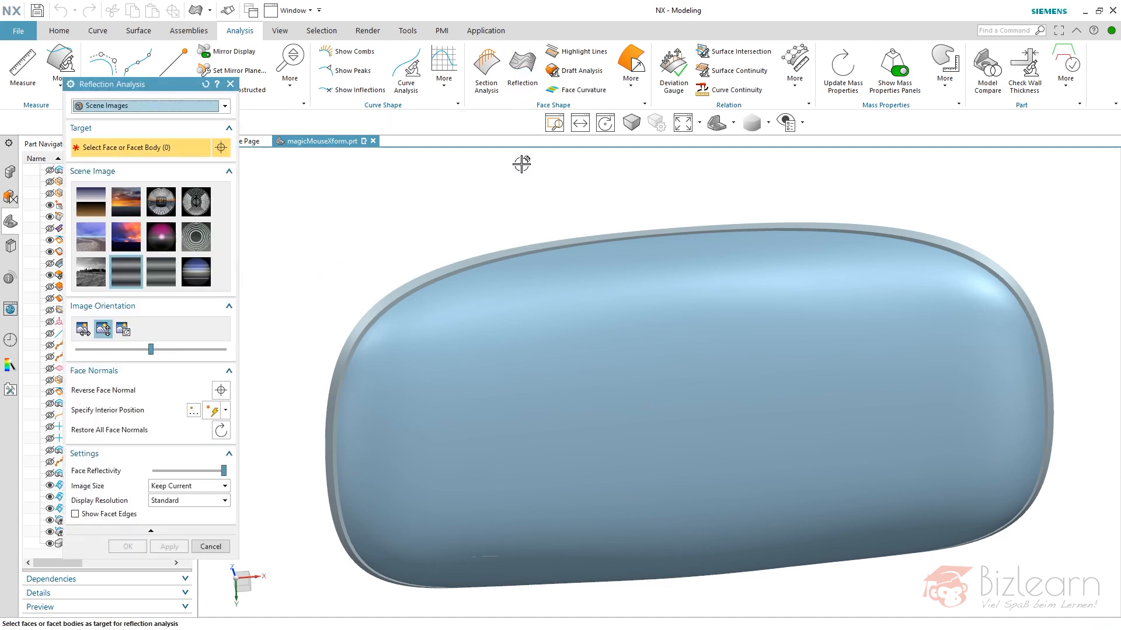
pyautogui.click(438, 330)
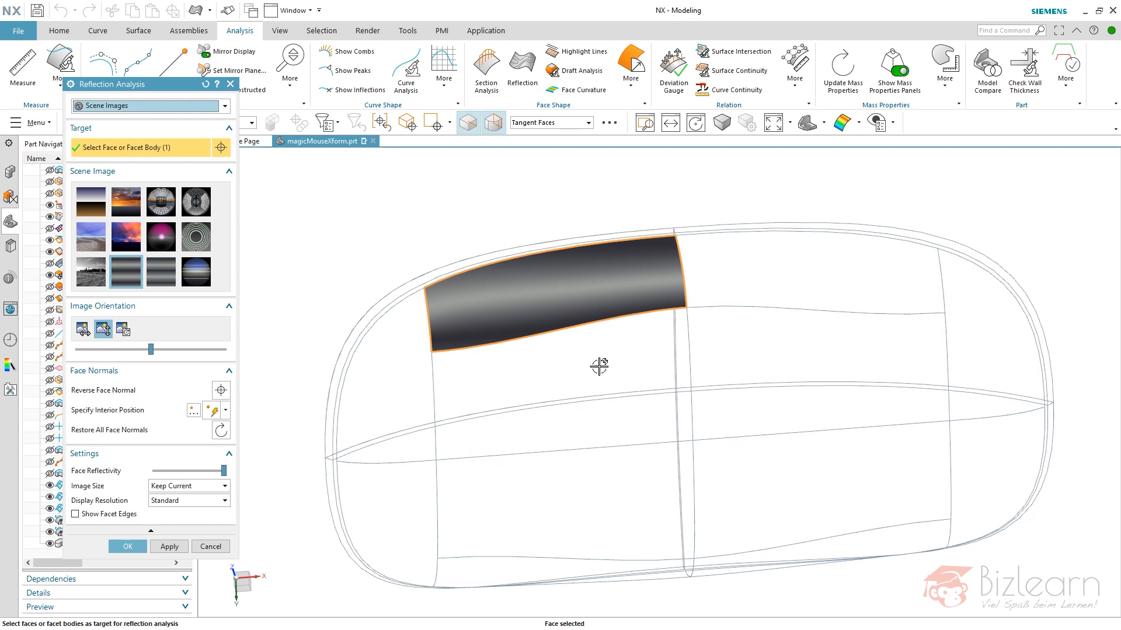
pyautogui.click(590, 380)
pyautogui.click(743, 282)
pyautogui.click(773, 358)
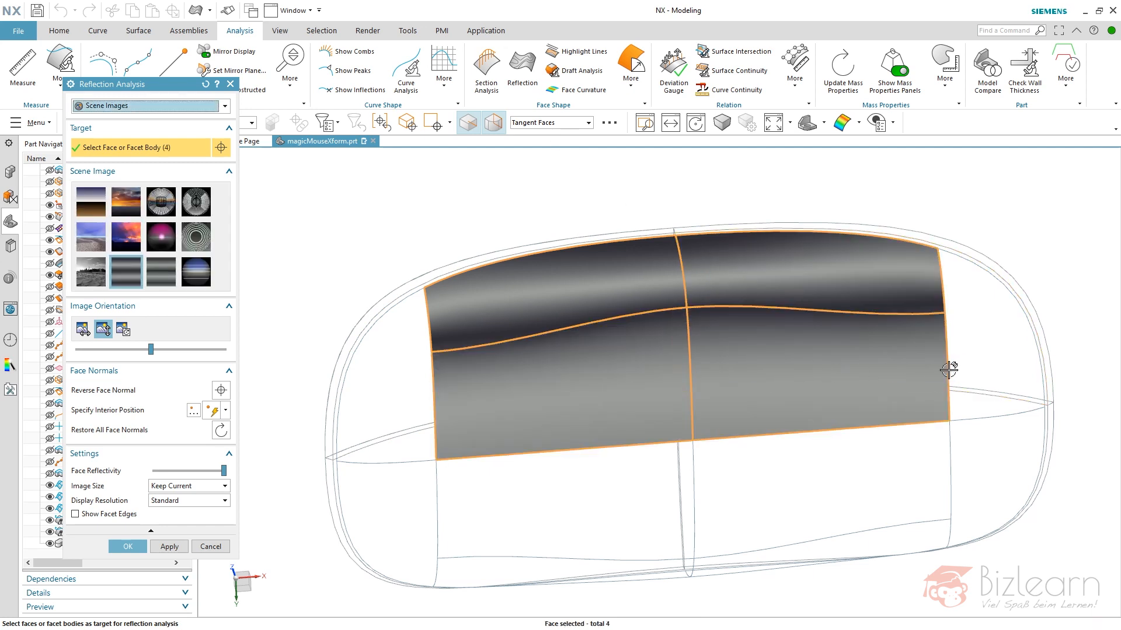
pyautogui.click(948, 369)
pyautogui.click(986, 459)
pyautogui.click(893, 467)
pyautogui.click(668, 501)
pyautogui.click(741, 553)
pyautogui.click(642, 566)
pyautogui.click(422, 539)
pyautogui.moveTo(490, 420)
pyautogui.mouseDown(button='middle')
pyautogui.moveTo(520, 391)
pyautogui.moveTo(541, 400)
pyautogui.moveTo(340, 272)
pyautogui.moveTo(358, 220)
pyautogui.moveTo(366, 245)
pyautogui.moveTo(333, 240)
pyautogui.moveTo(391, 245)
pyautogui.moveTo(366, 232)
pyautogui.moveTo(343, 265)
pyautogui.moveTo(370, 242)
pyautogui.moveTo(421, 245)
pyautogui.mouseUp(button='middle')
pyautogui.middleClick(340, 272)
pyautogui.scroll(3, 736, 293)
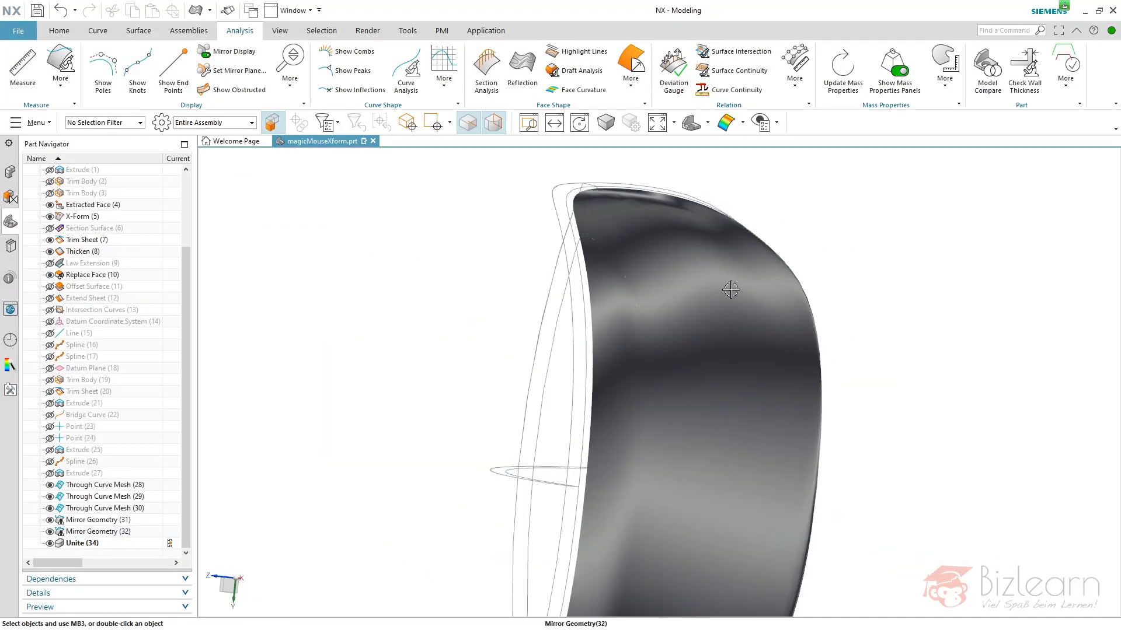
pyautogui.scroll(-3, 643, 280)
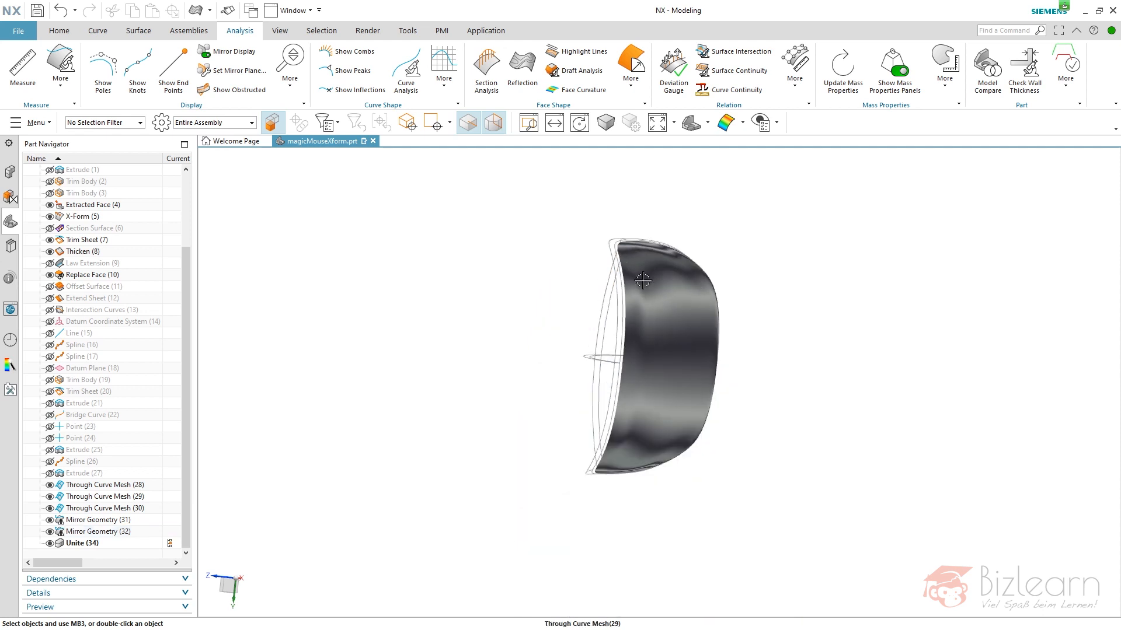
pyautogui.moveTo(678, 305); pyautogui.dragTo(608, 315, button='middle')
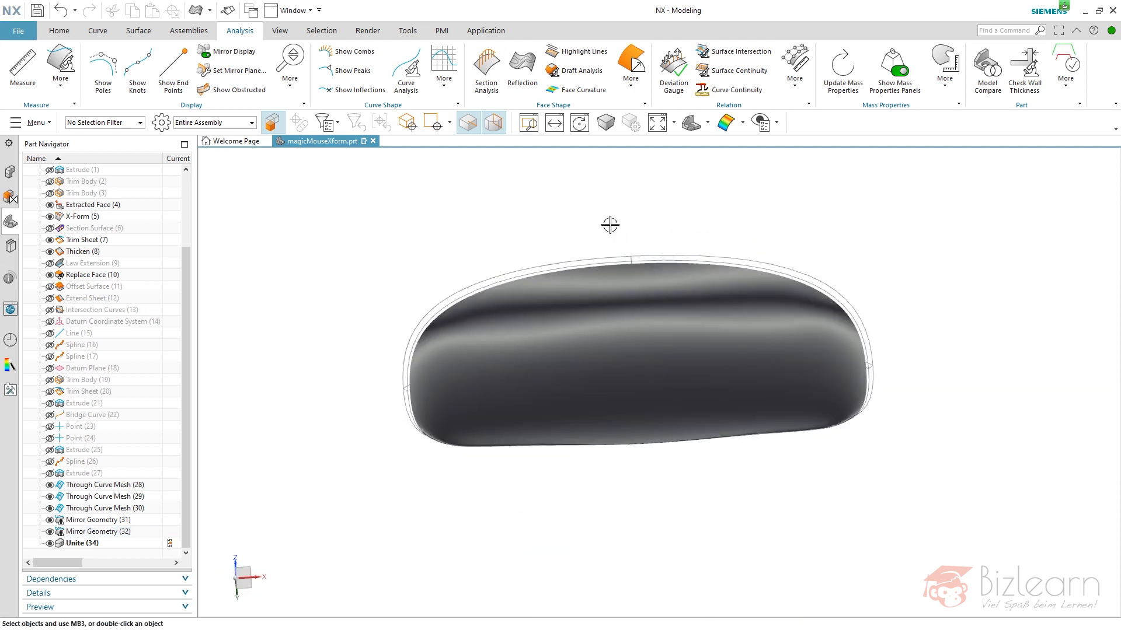
pyautogui.click(632, 87)
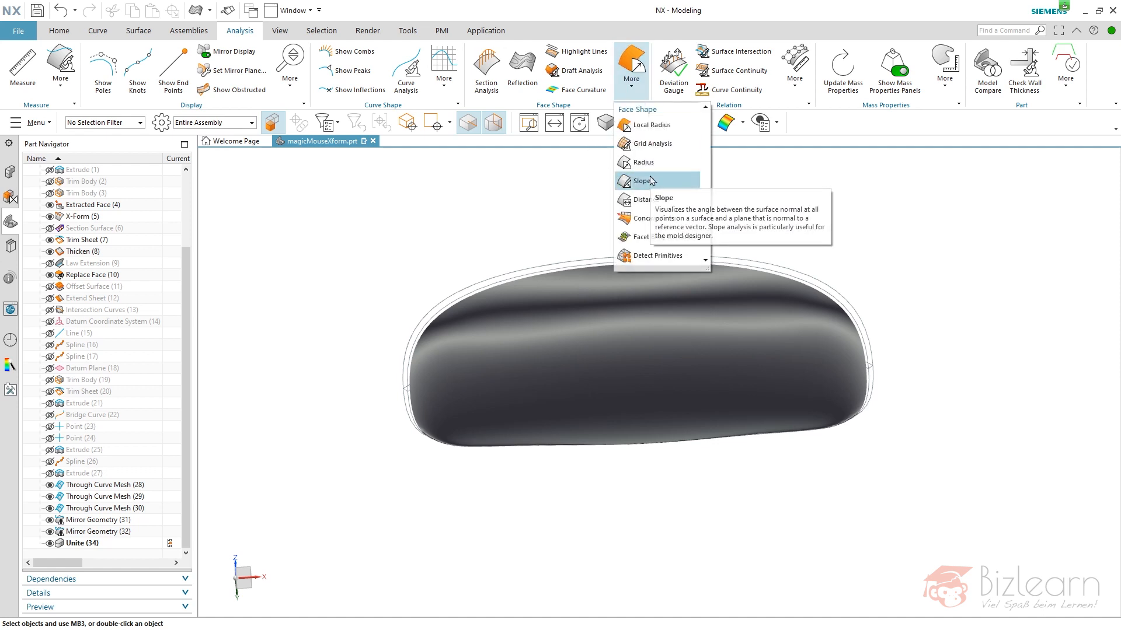
pyautogui.click(628, 176)
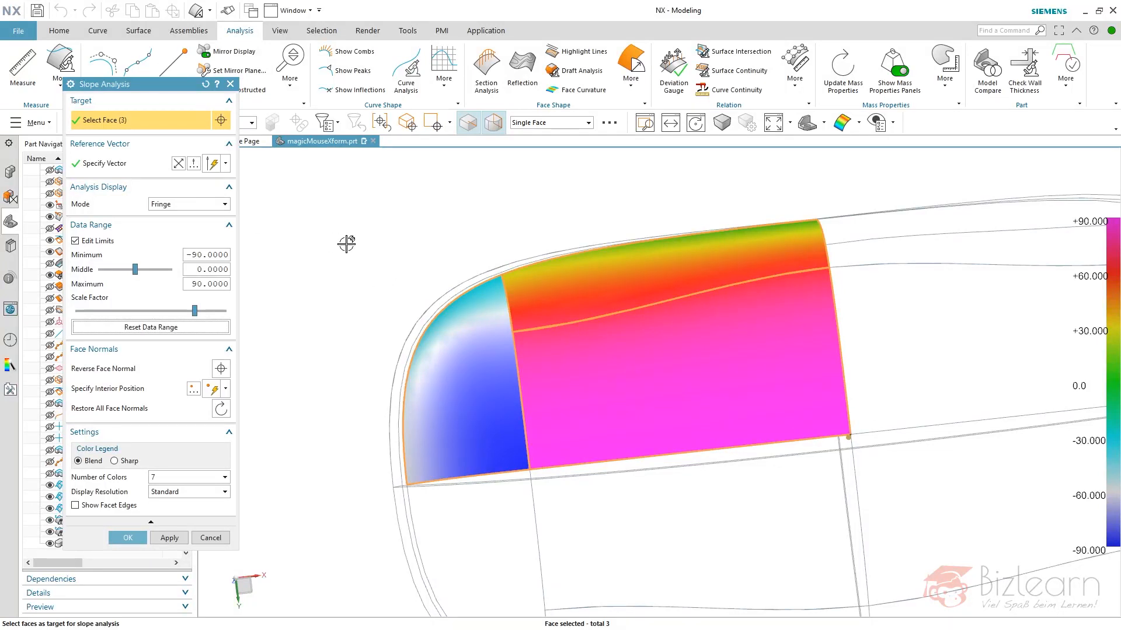
pyautogui.click(210, 538)
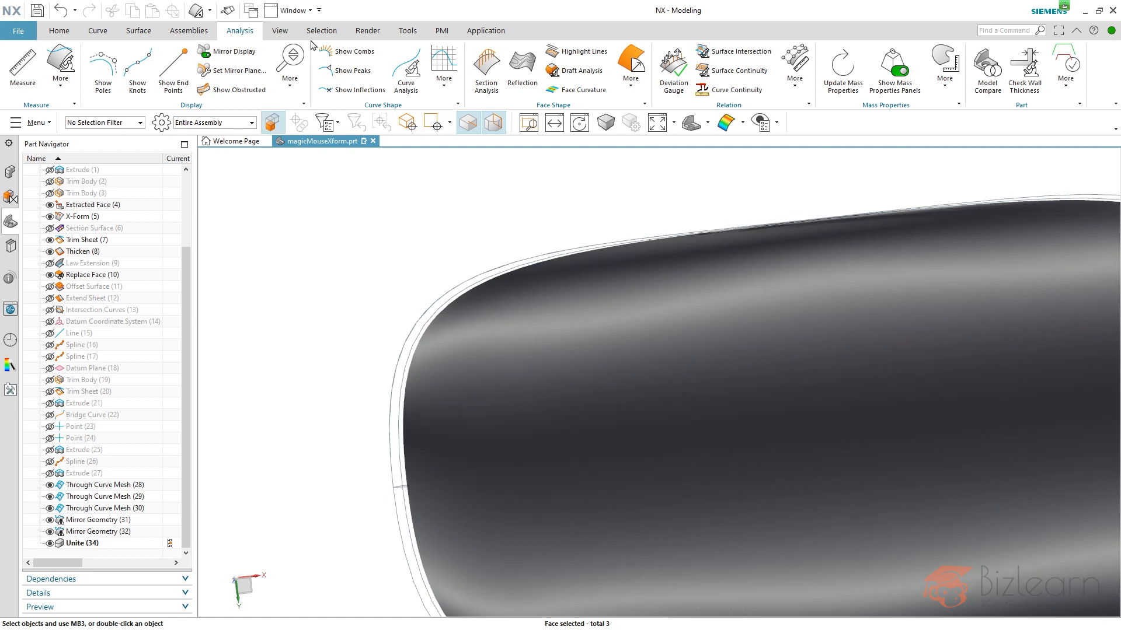
# Sew the inner sheet bodies together, using the Through Curve Mesh (28) sheet as target and the other eleven sheets as tools
pyautogui.click(140, 32)
pyautogui.click(615, 86)
pyautogui.scroll(-4, 381, 267)
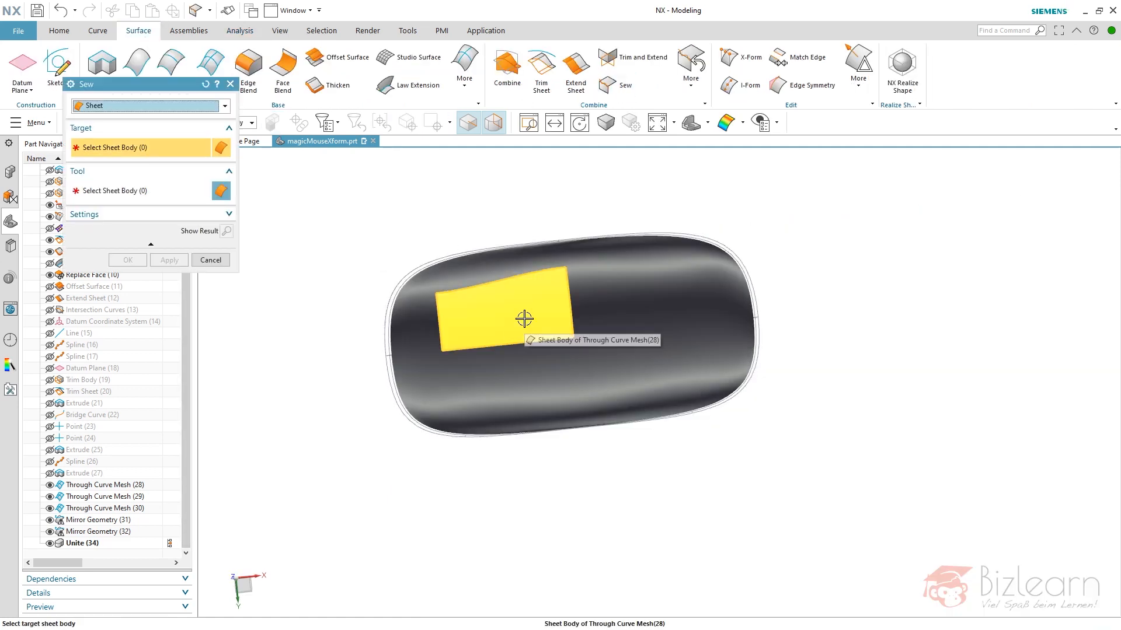
pyautogui.click(523, 317)
pyautogui.click(497, 263)
pyautogui.click(416, 310)
pyautogui.click(417, 379)
pyautogui.click(508, 374)
pyautogui.click(514, 418)
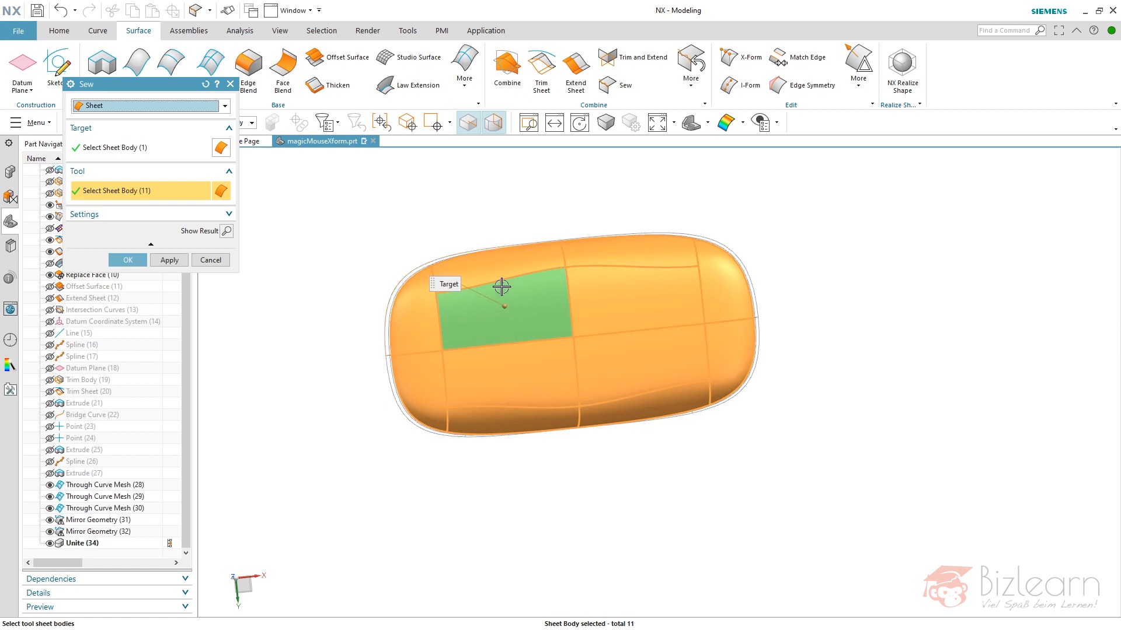
pyautogui.scroll(3, 493, 322)
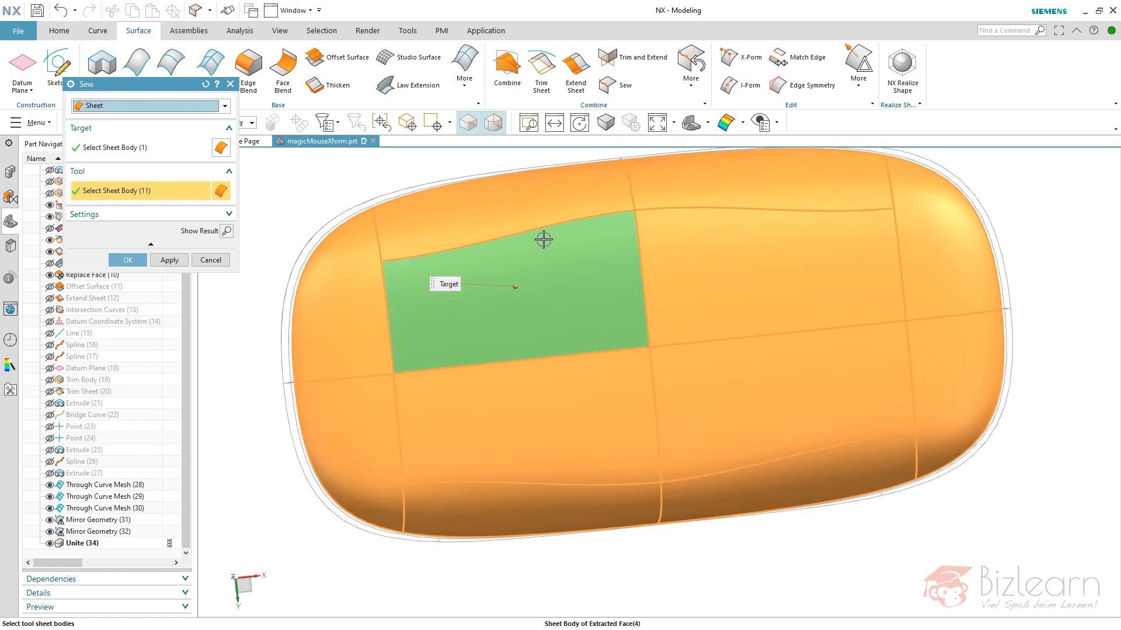
pyautogui.middleClick(231, 307)
pyautogui.scroll(-2, 280, 290)
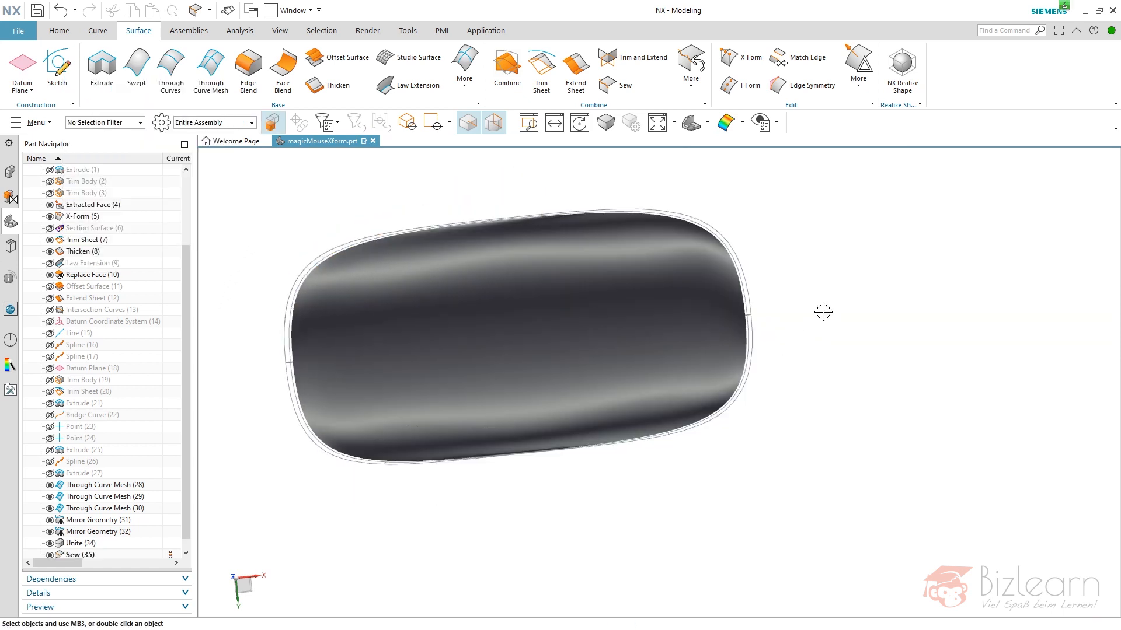
# Apply a fringe Slope analysis to all twelve faces of the sewn sheet, with the data range fitted to their slopes
pyautogui.click(239, 30)
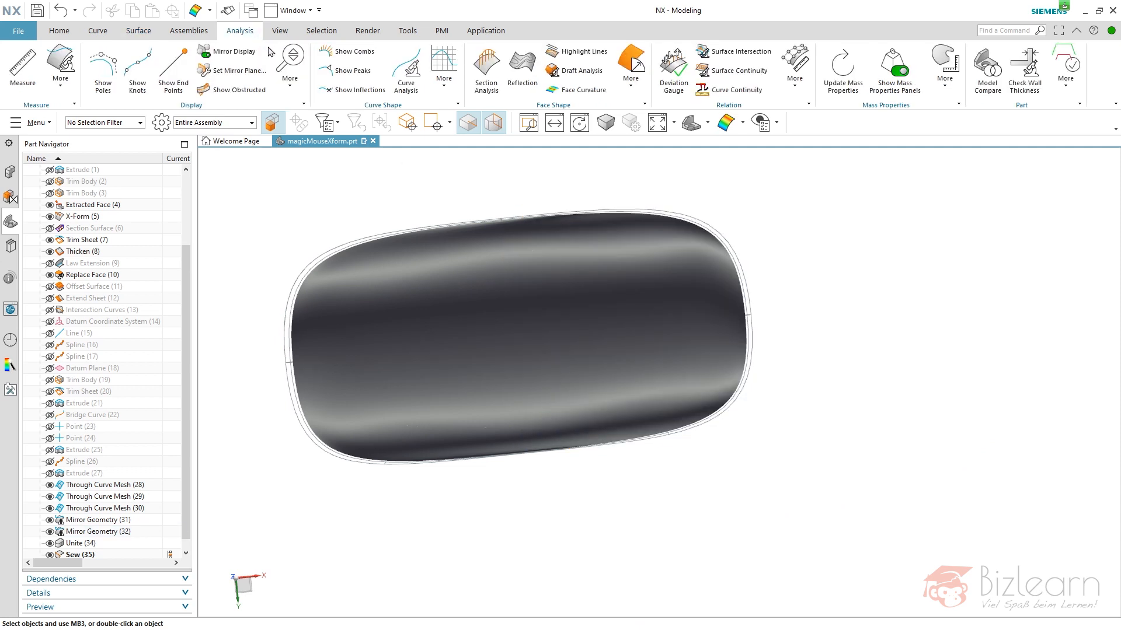
pyautogui.click(631, 75)
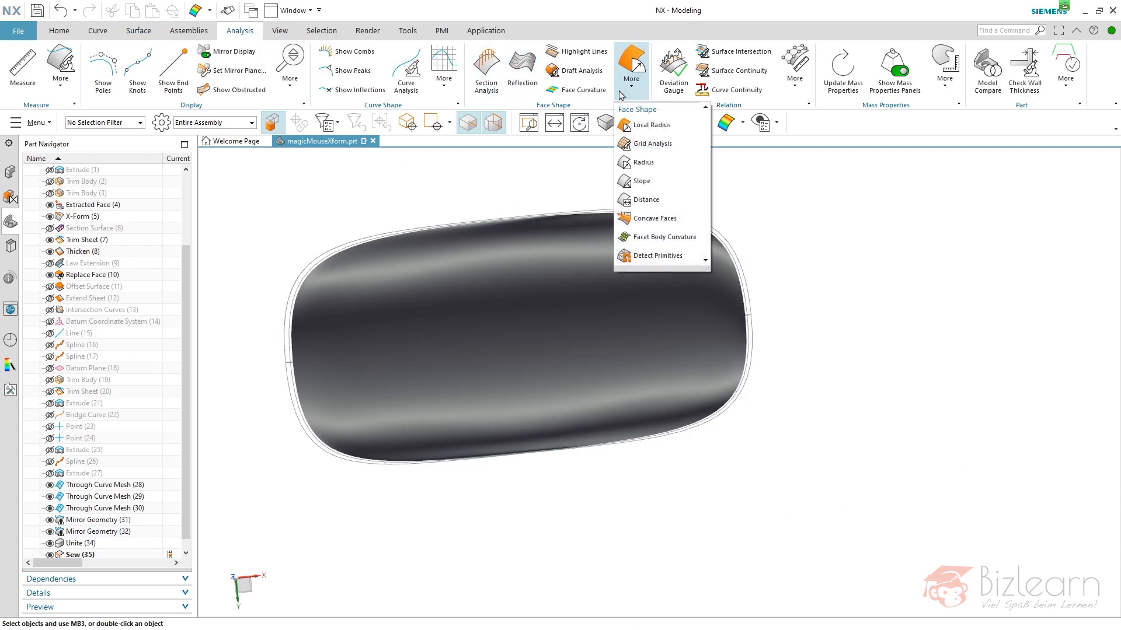
pyautogui.click(634, 180)
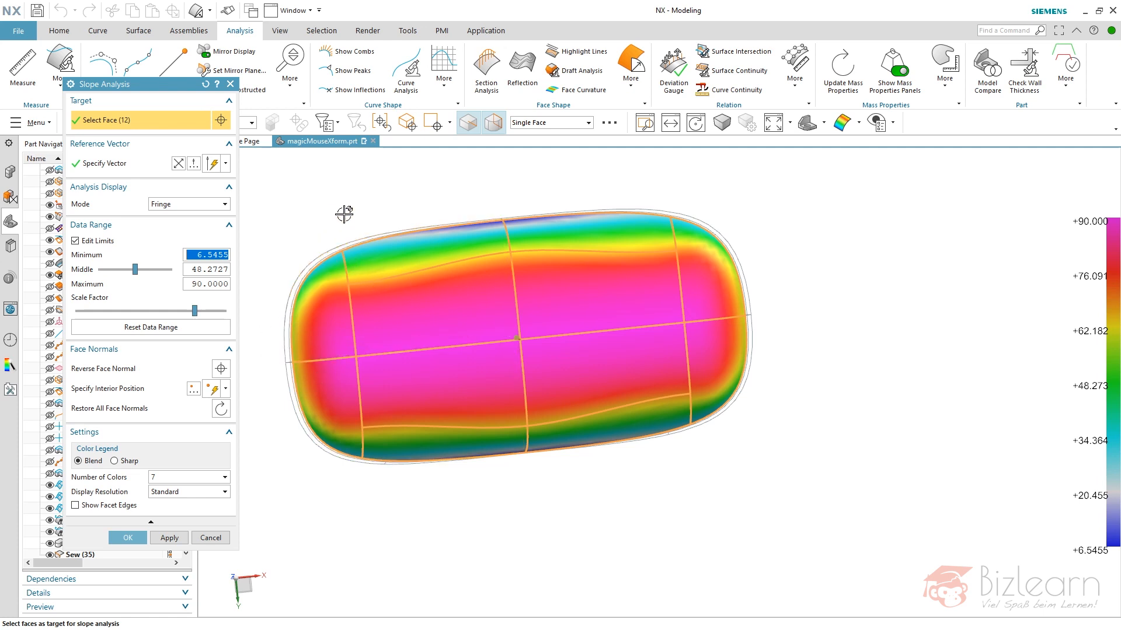
pyautogui.scroll(1, 334, 238)
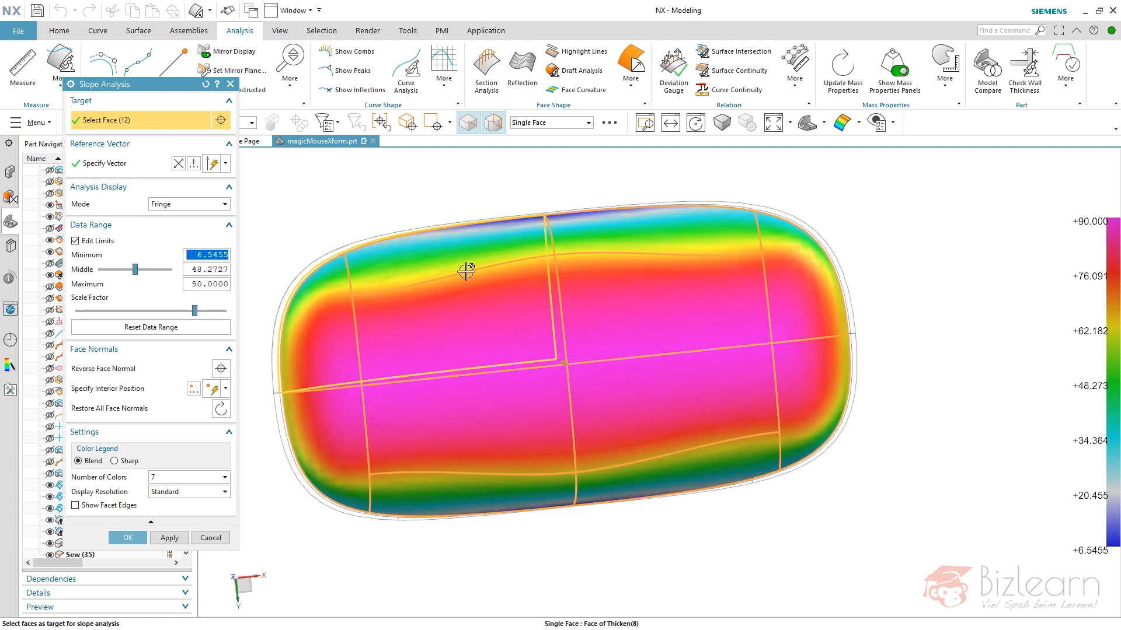
pyautogui.middleClick(351, 196)
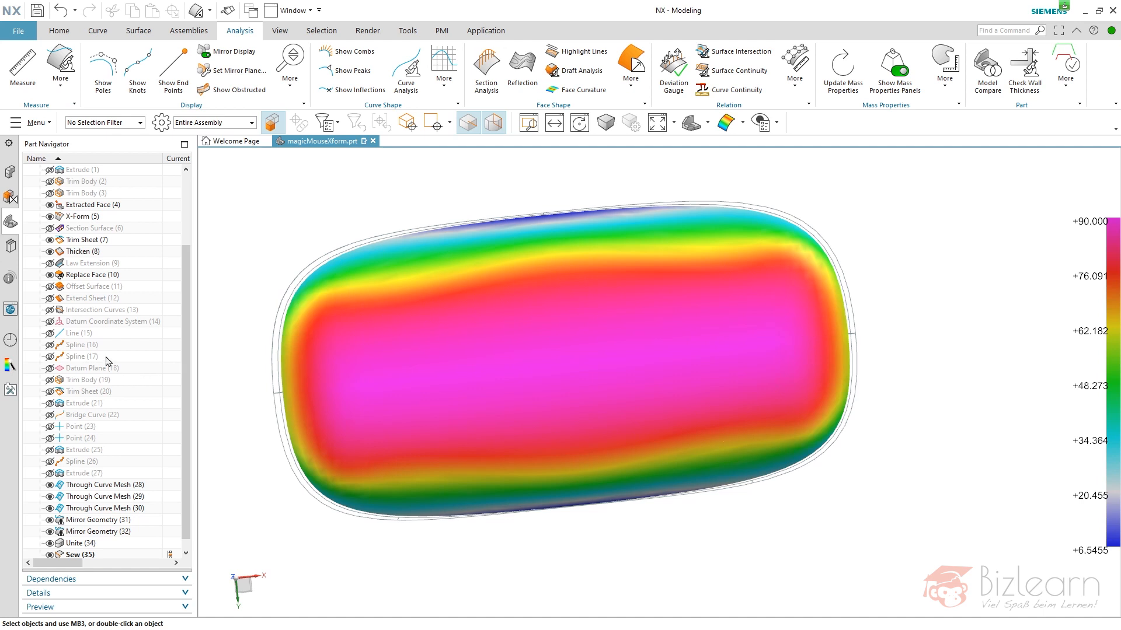
# Edit Spline (26) to delete the G1 constraint at Point 2, and examine the updated slope display of the sewn sheet
pyautogui.doubleClick(80, 461)
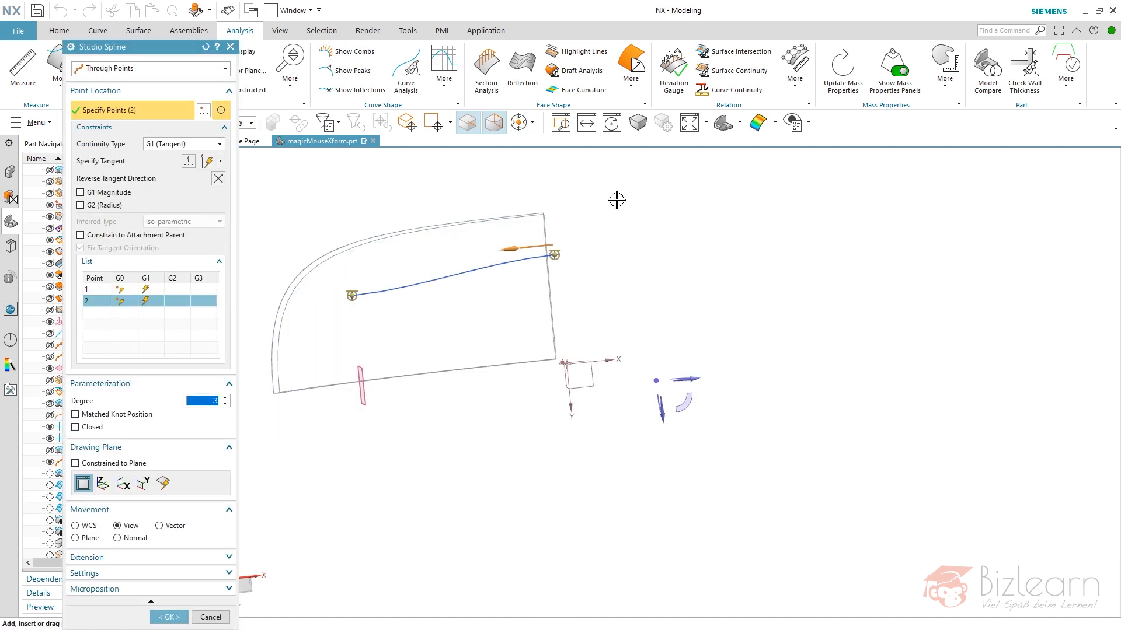
pyautogui.press('F8')
pyautogui.rightClick(348, 287)
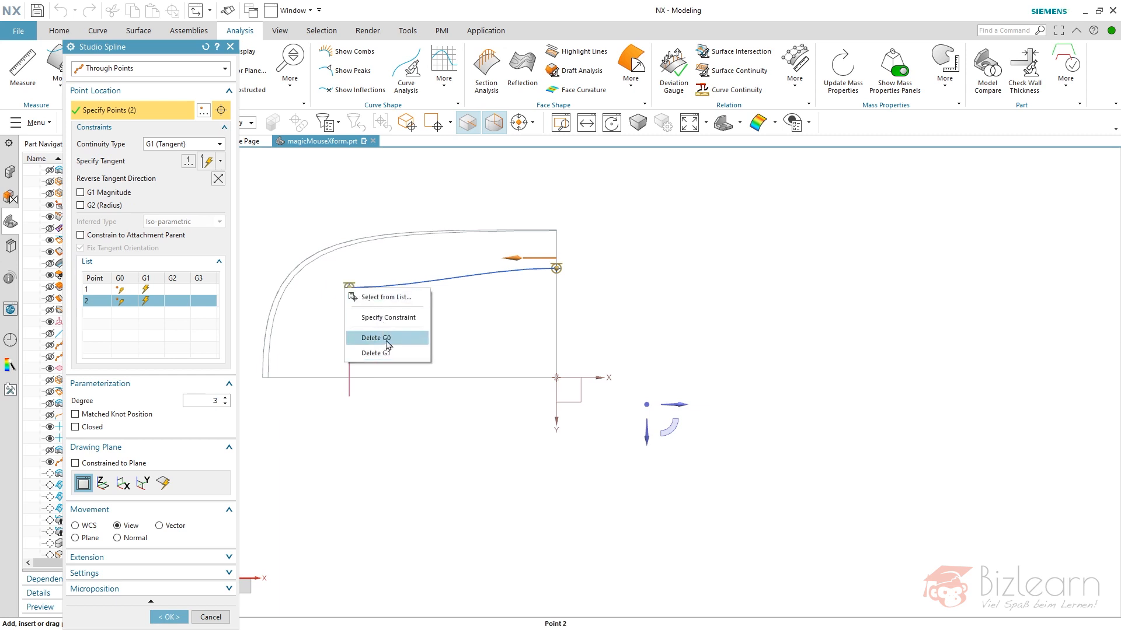
pyautogui.click(379, 353)
pyautogui.middleClick(477, 280)
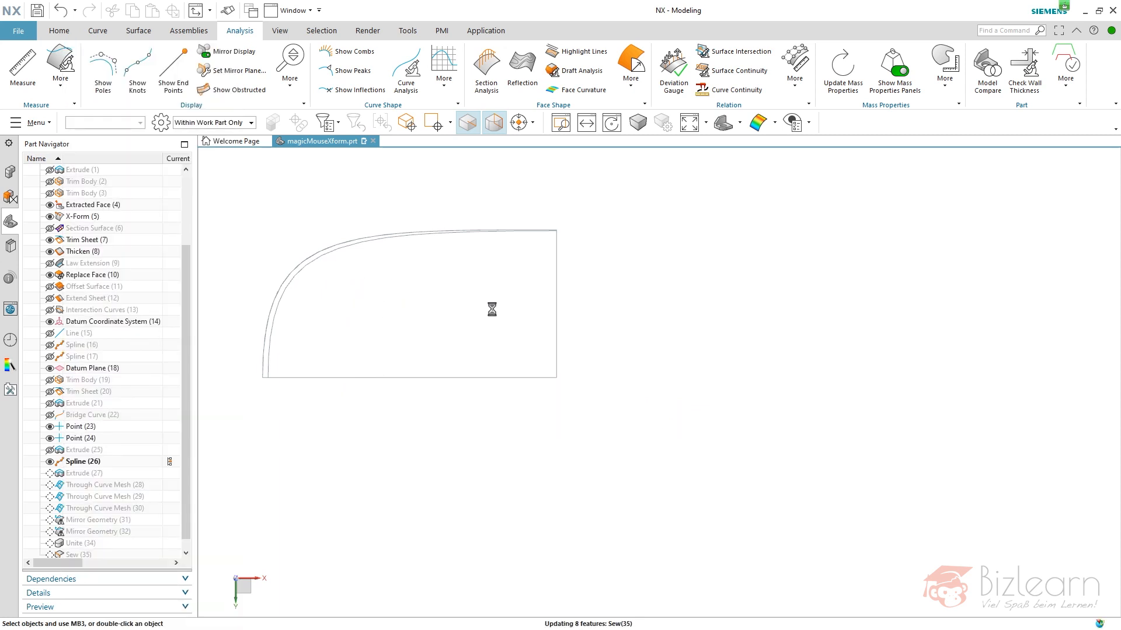
pyautogui.moveTo(348, 194); pyautogui.dragTo(361, 209, button='middle')
pyautogui.moveTo(282, 218)
pyautogui.mouseDown(button='middle')
pyautogui.moveTo(279, 271)
pyautogui.moveTo(283, 239)
pyautogui.mouseUp(button='middle')
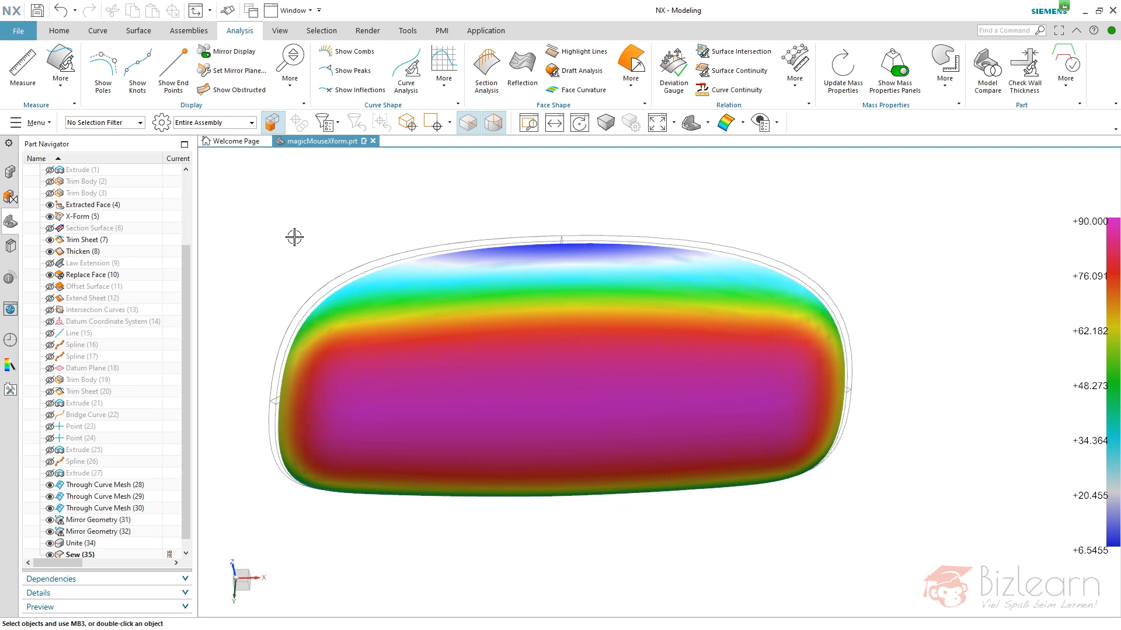
pyautogui.scroll(-1, 185, 307)
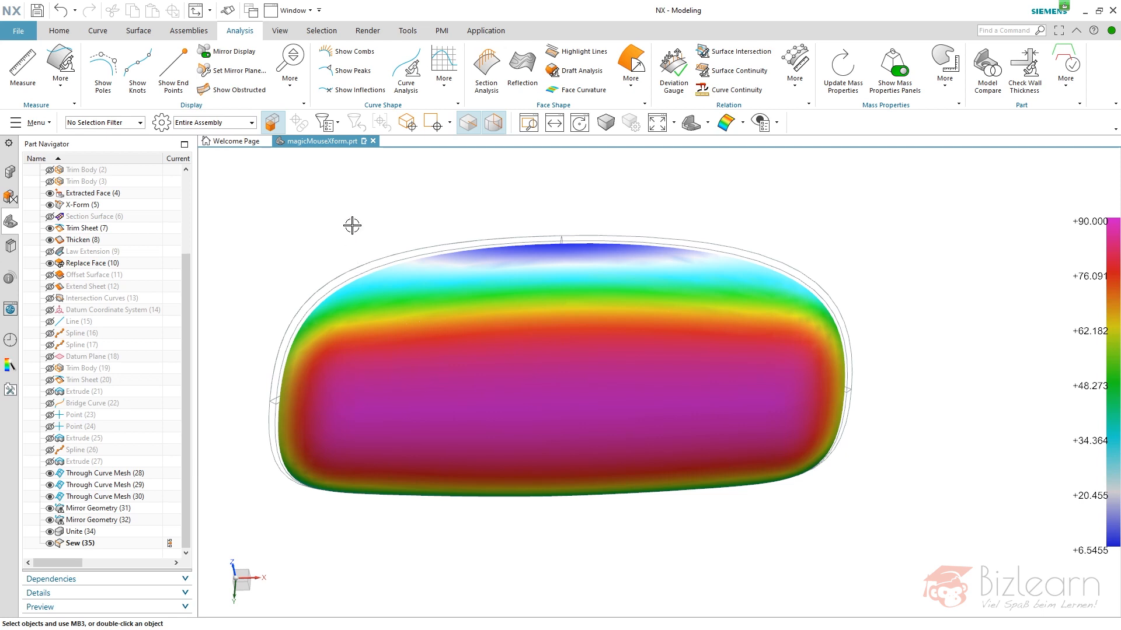
pyautogui.moveTo(370, 202); pyautogui.dragTo(395, 281, button='middle')
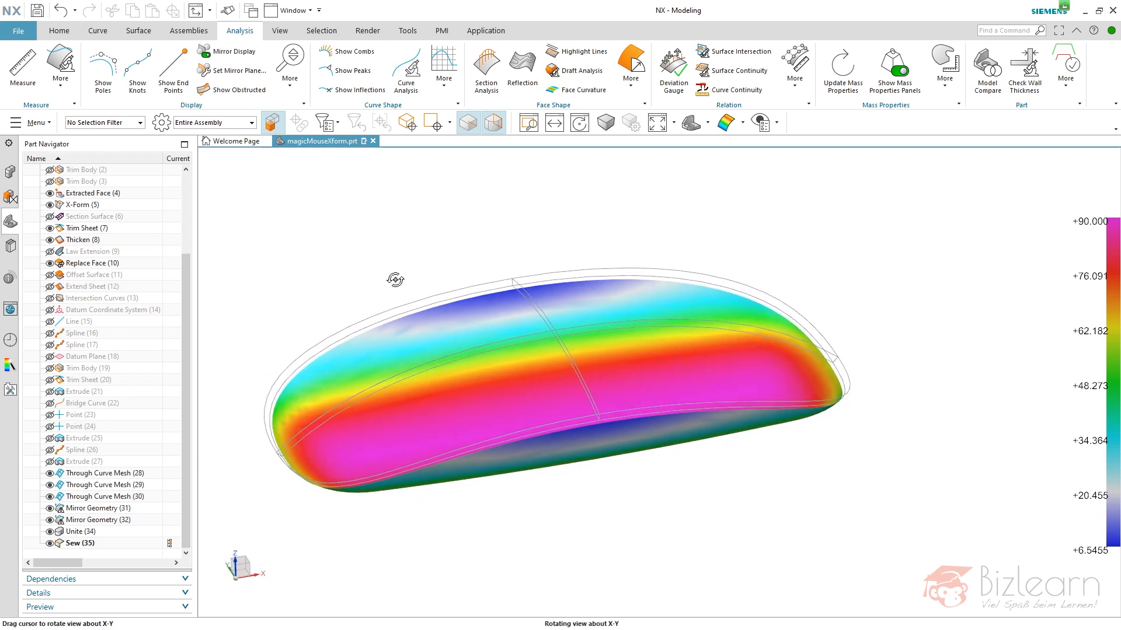